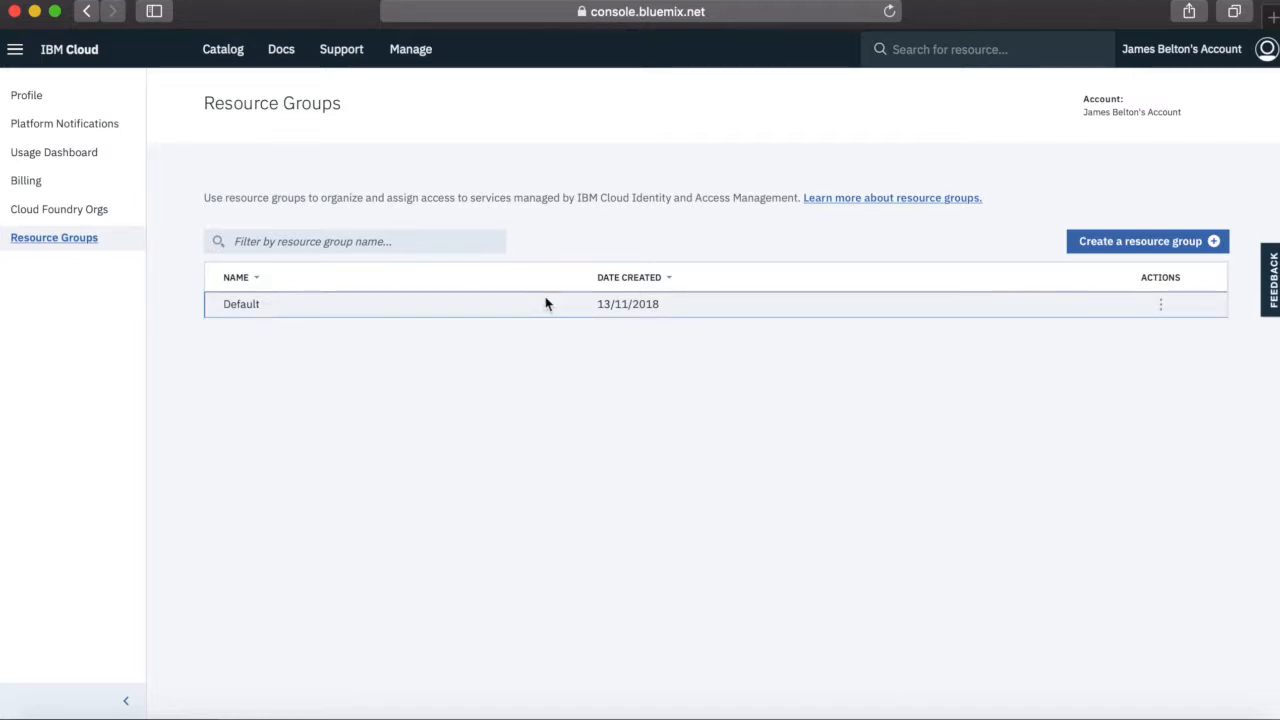
Rename the Default resource group to the account owner's first name followed by "FirstResourceGroup" and save it
left_click(1163, 305)
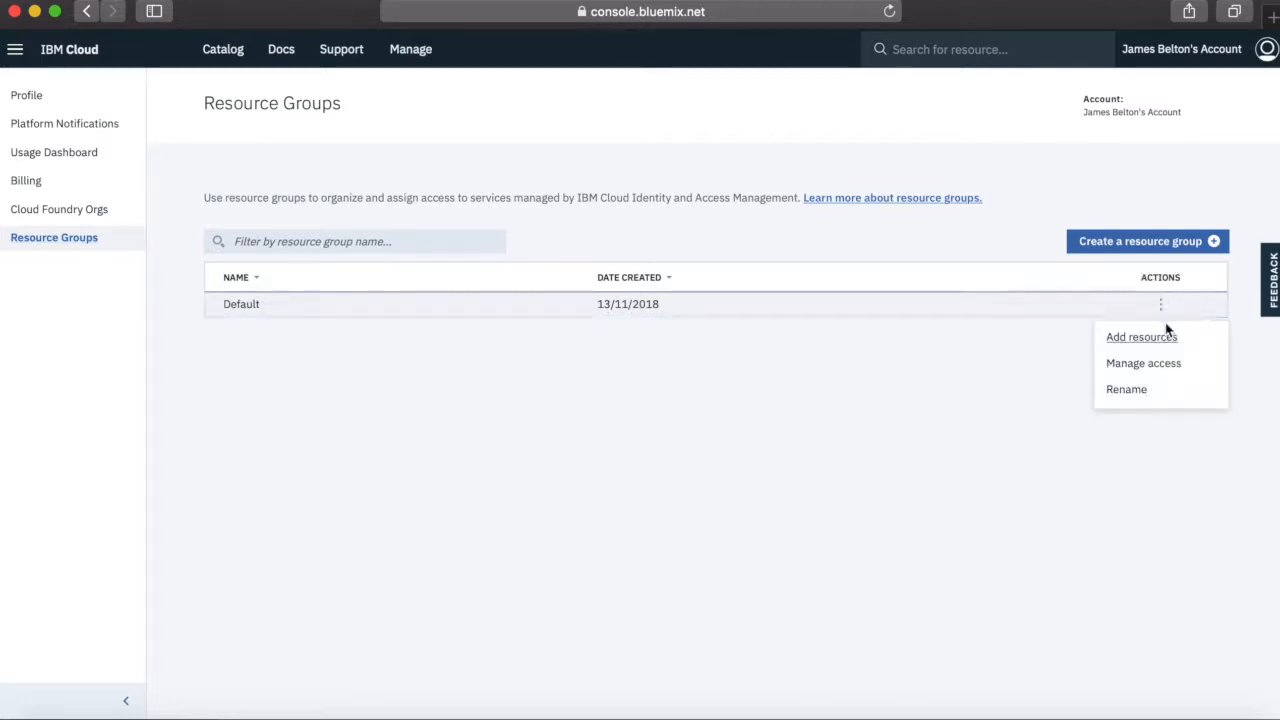
left_click(1126, 392)
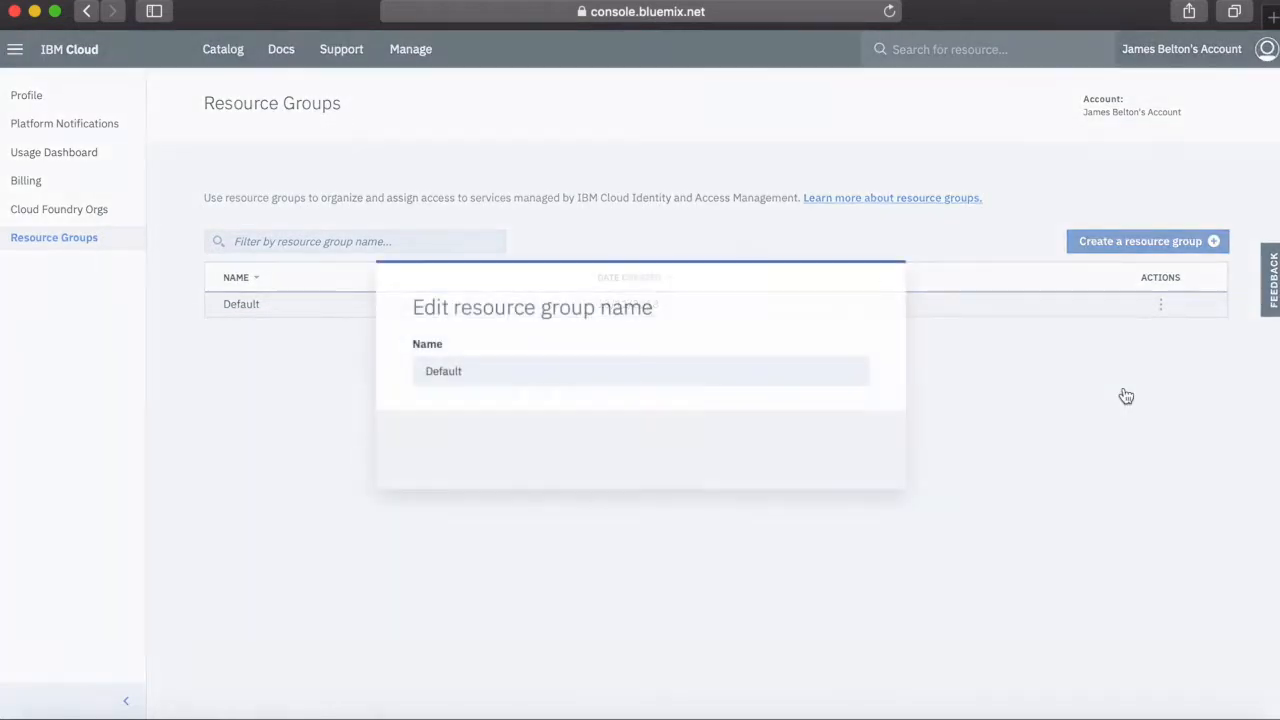
left_click(533, 370)
key("super+a")
type("James")
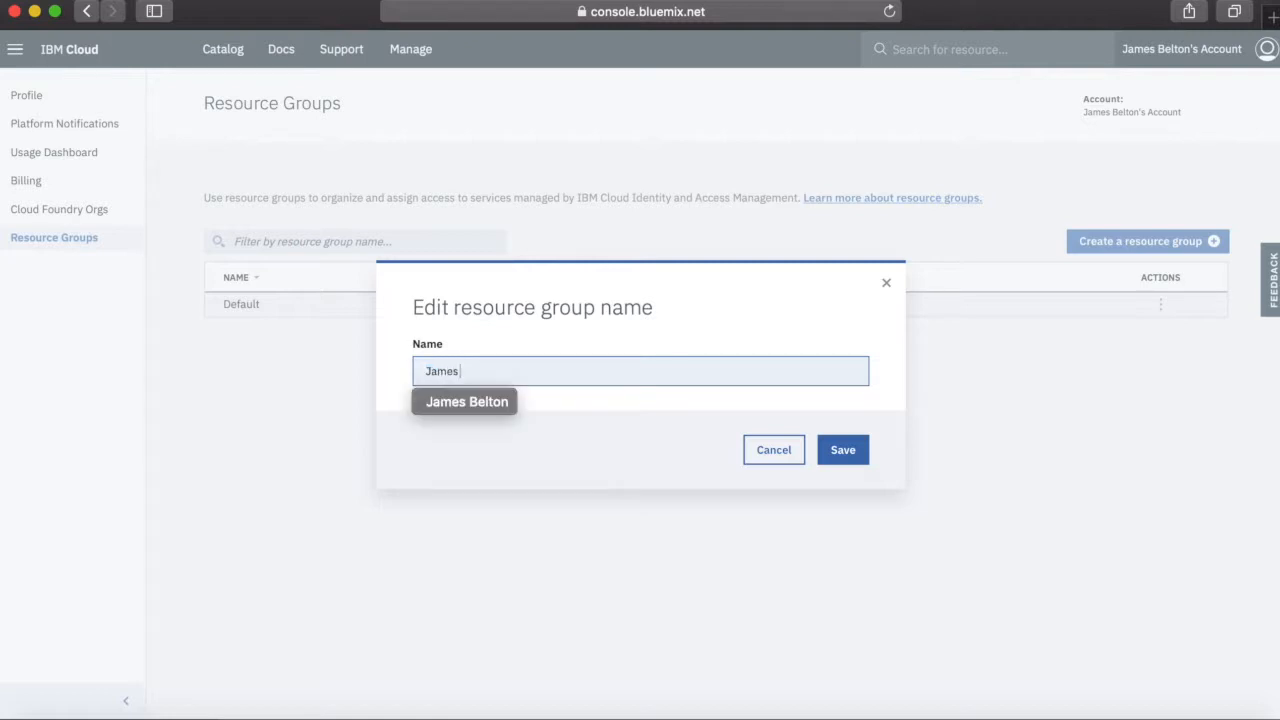
type("First")
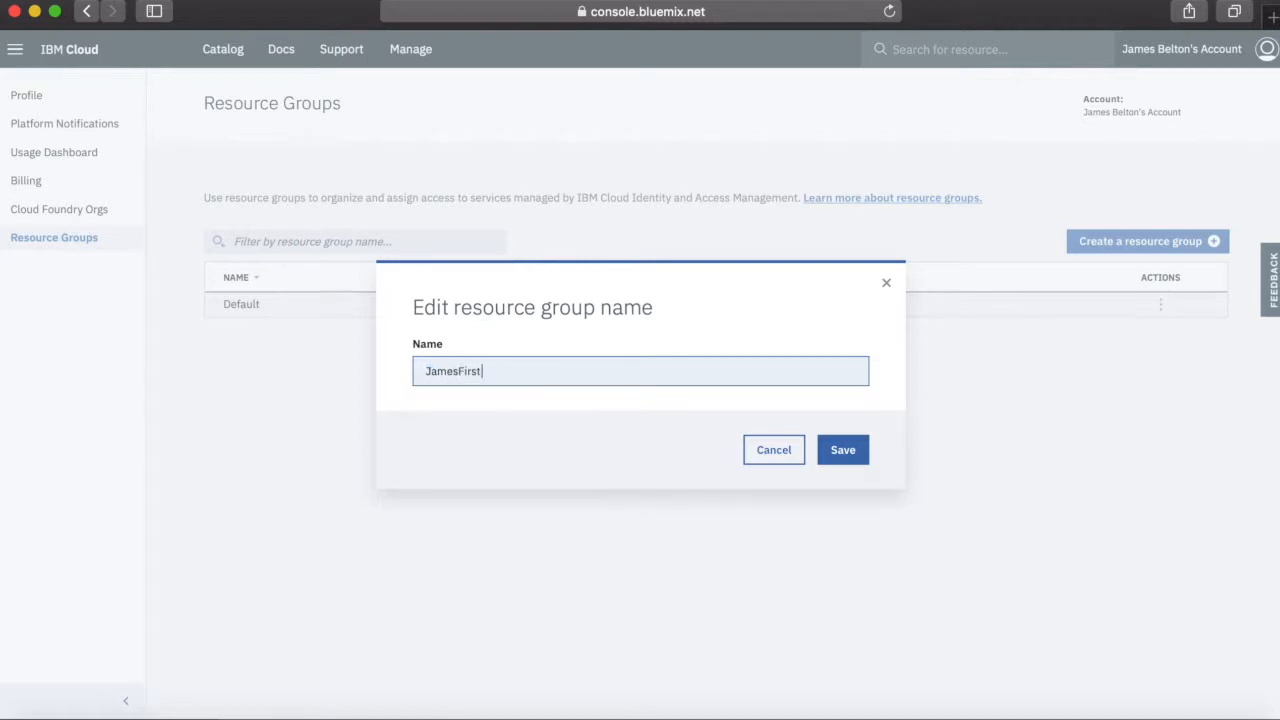
type("ResourceGroup")
left_click(858, 454)
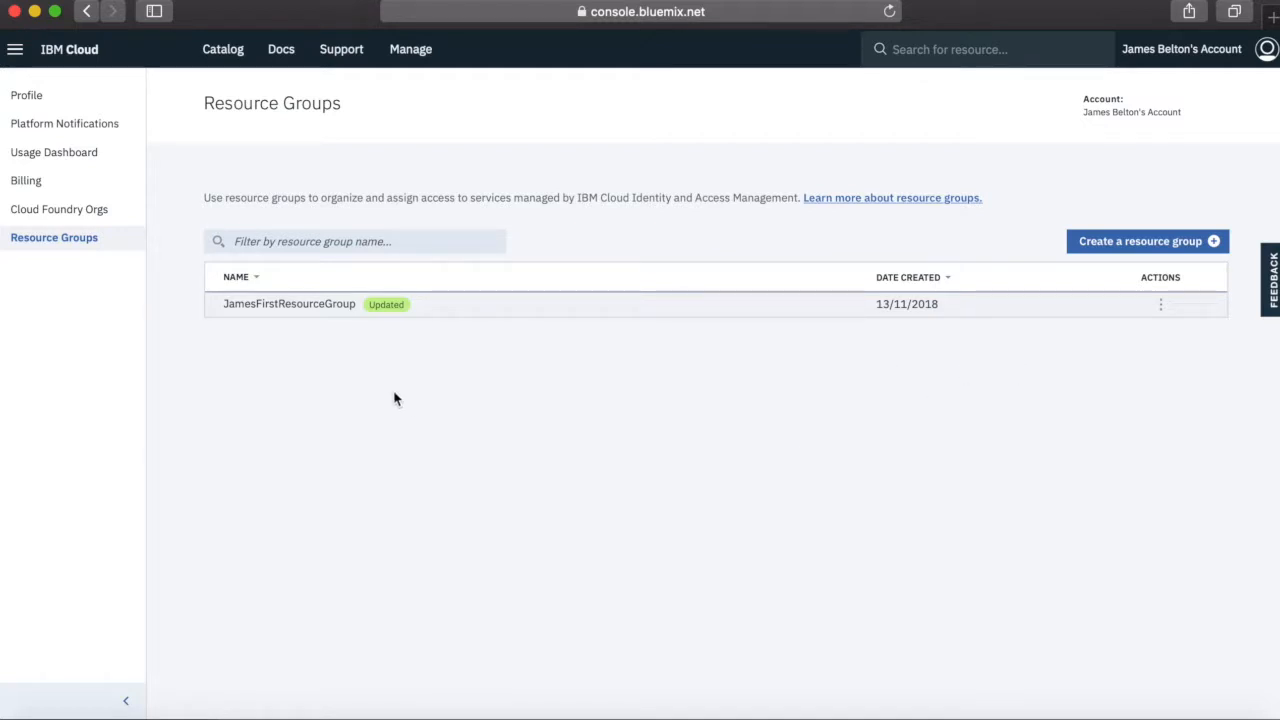
Try to create an additional resource group and review the actions available for the existing one
left_click(1173, 245)
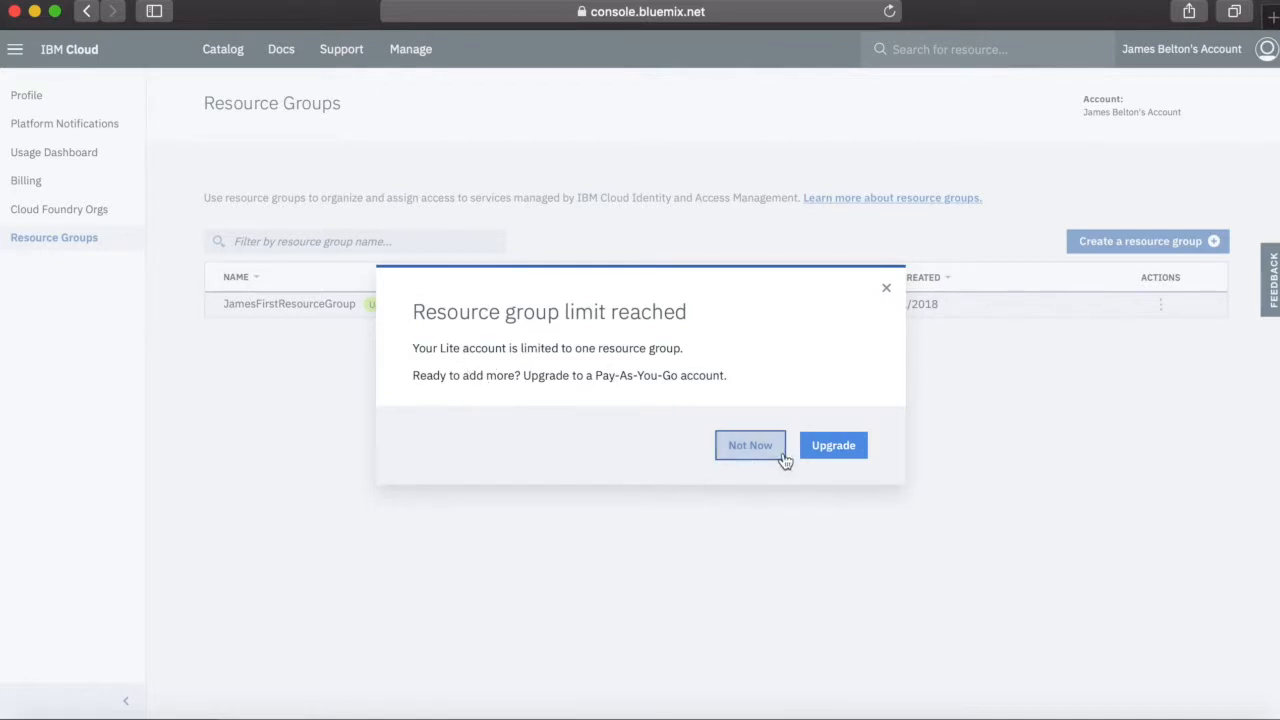
left_click(750, 445)
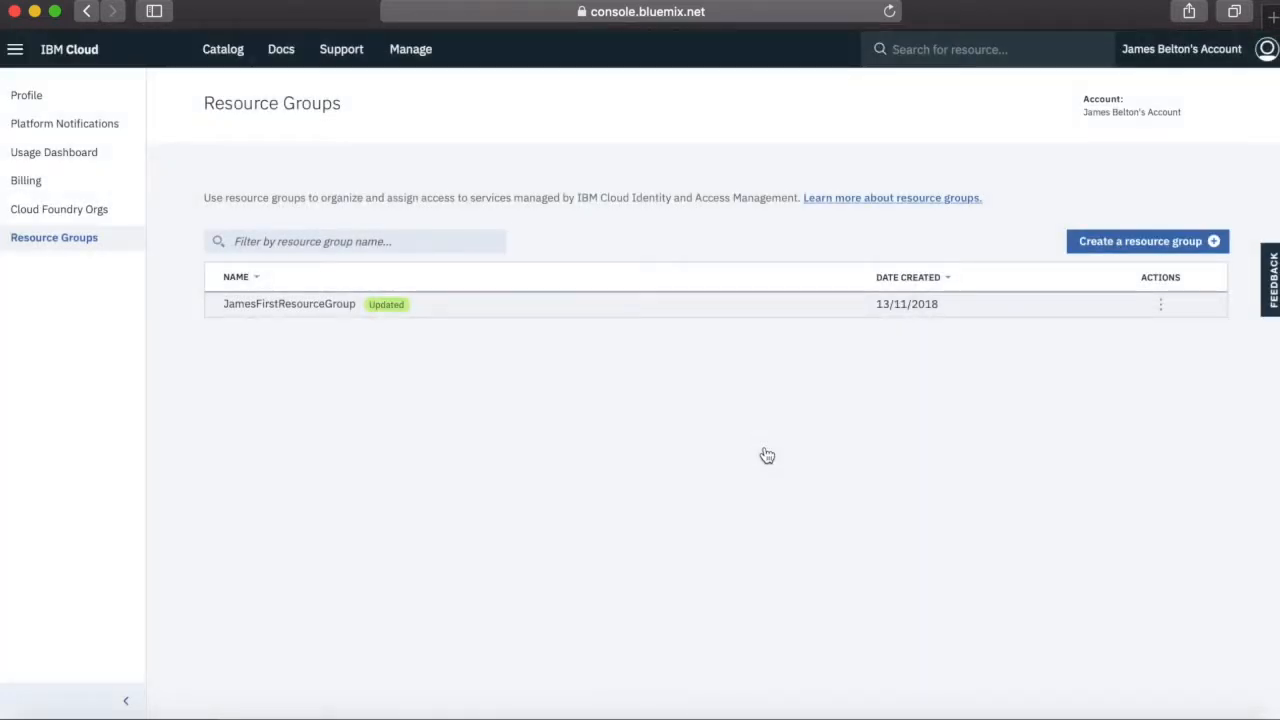
left_click(1161, 306)
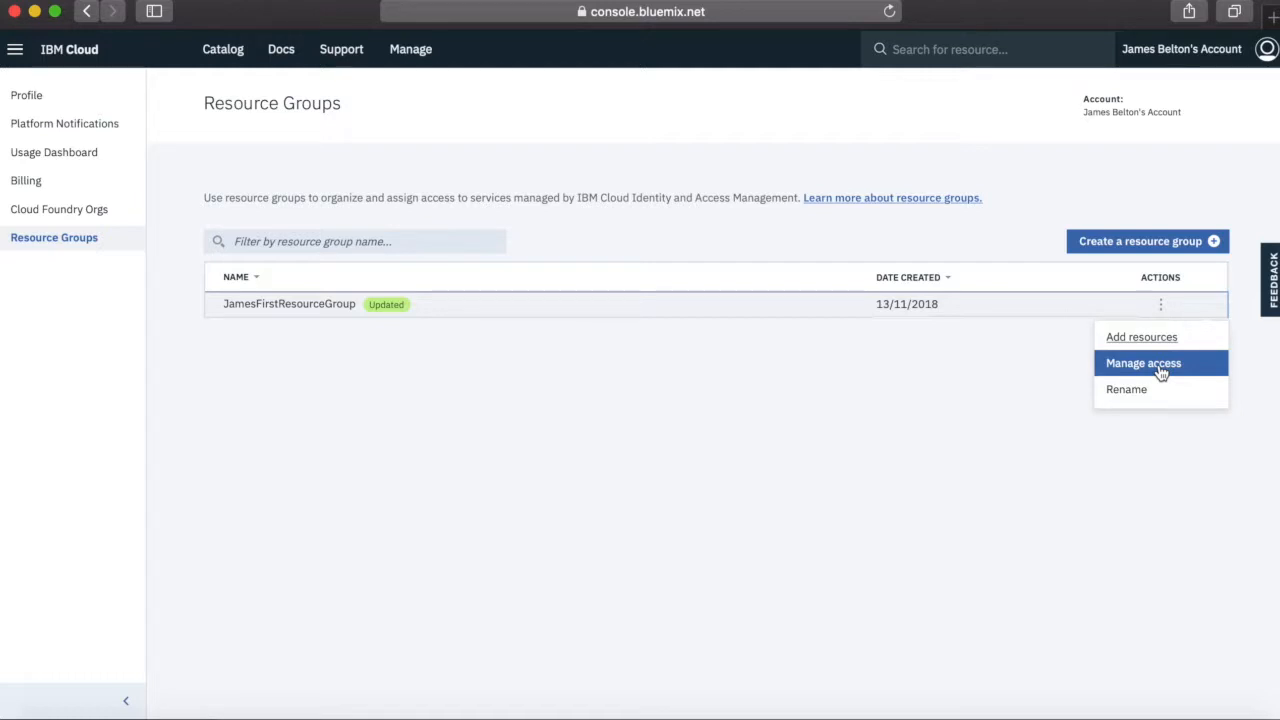
left_click(1138, 442)
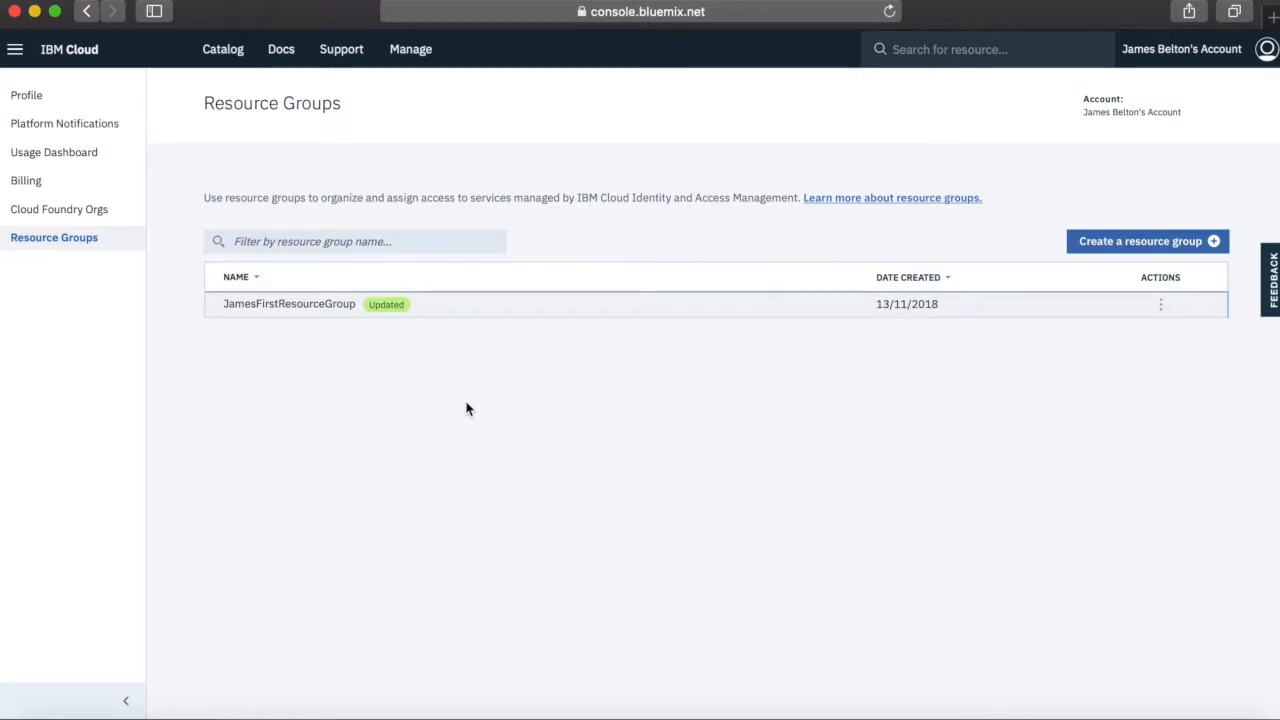
Open the account's Cloud Foundry organizations page
left_click(412, 58)
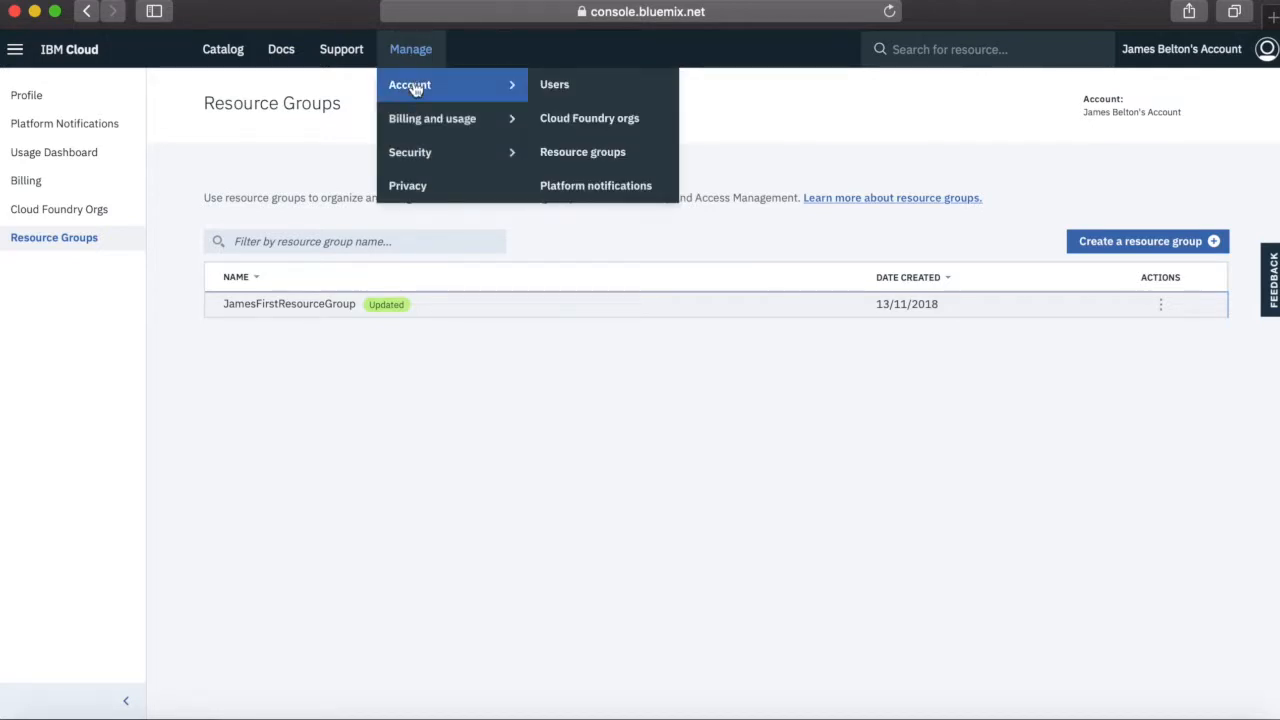
mouse_move(424, 92)
left_click(586, 122)
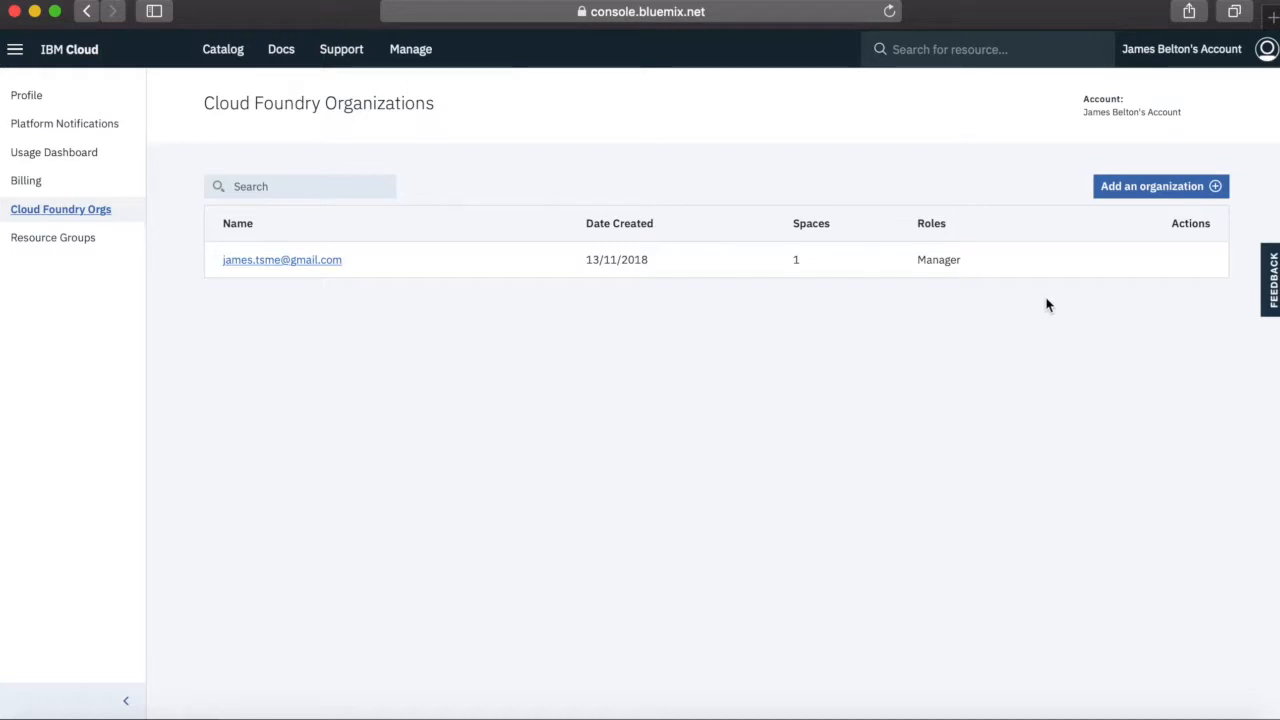
Try to add another Cloud Foundry organization
left_click(1150, 189)
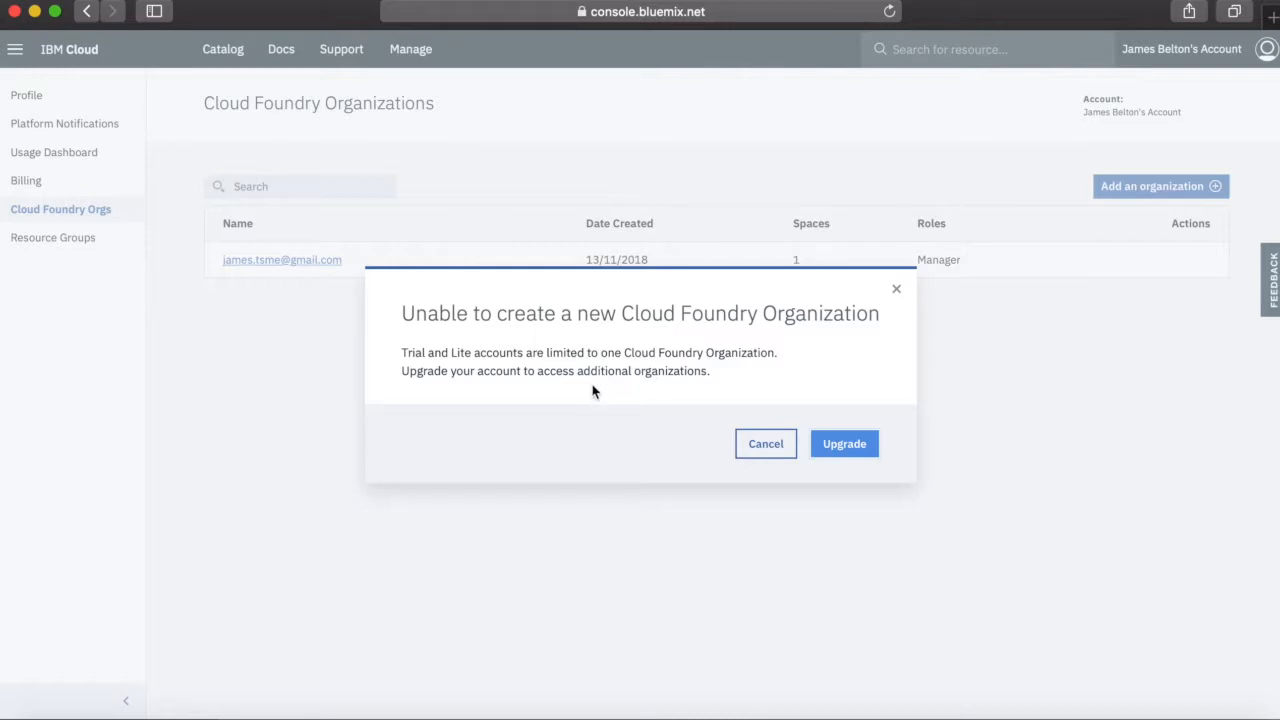
left_click(760, 444)
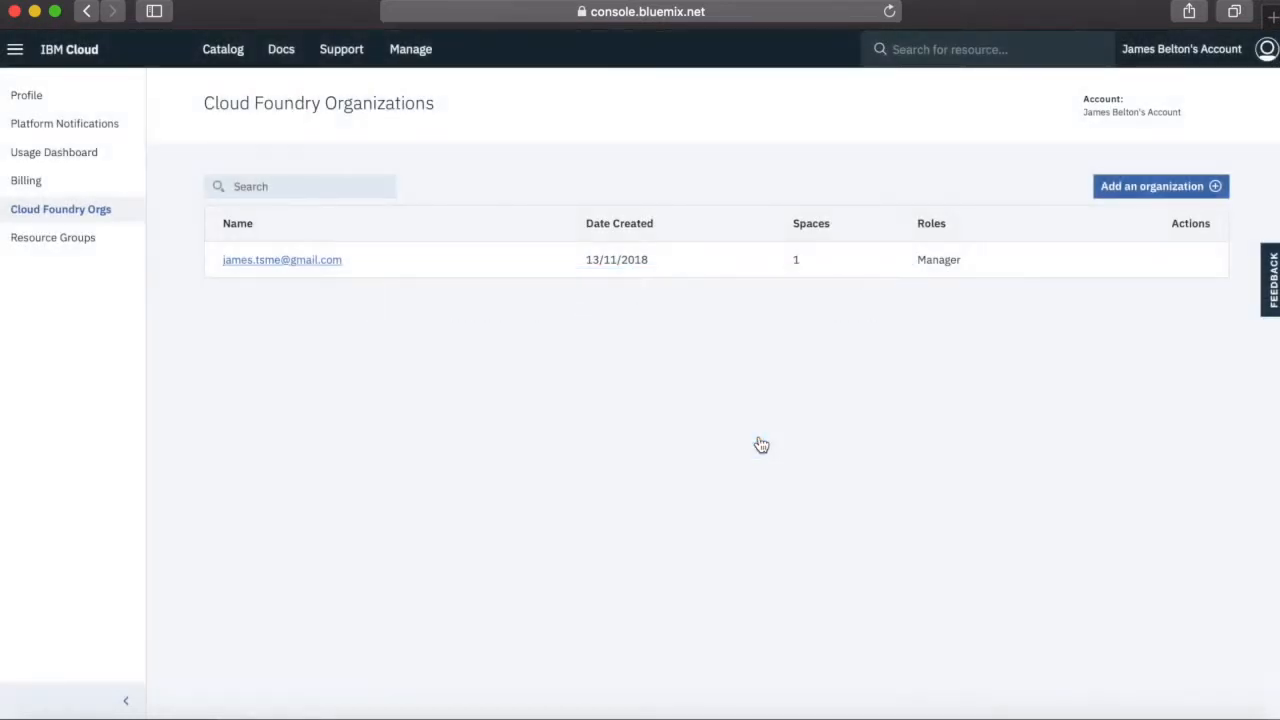
Open the existing organization's spaces and rename the Dev space to "Development"
left_click(264, 262)
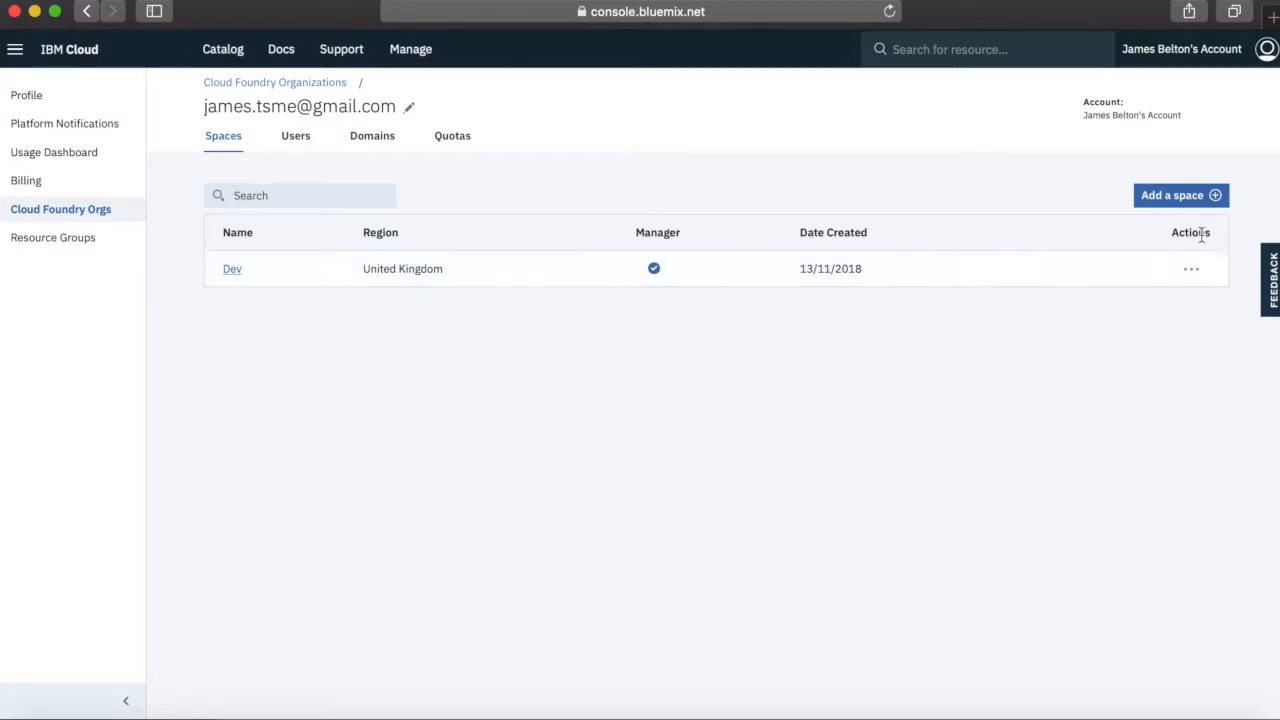
left_click(1192, 269)
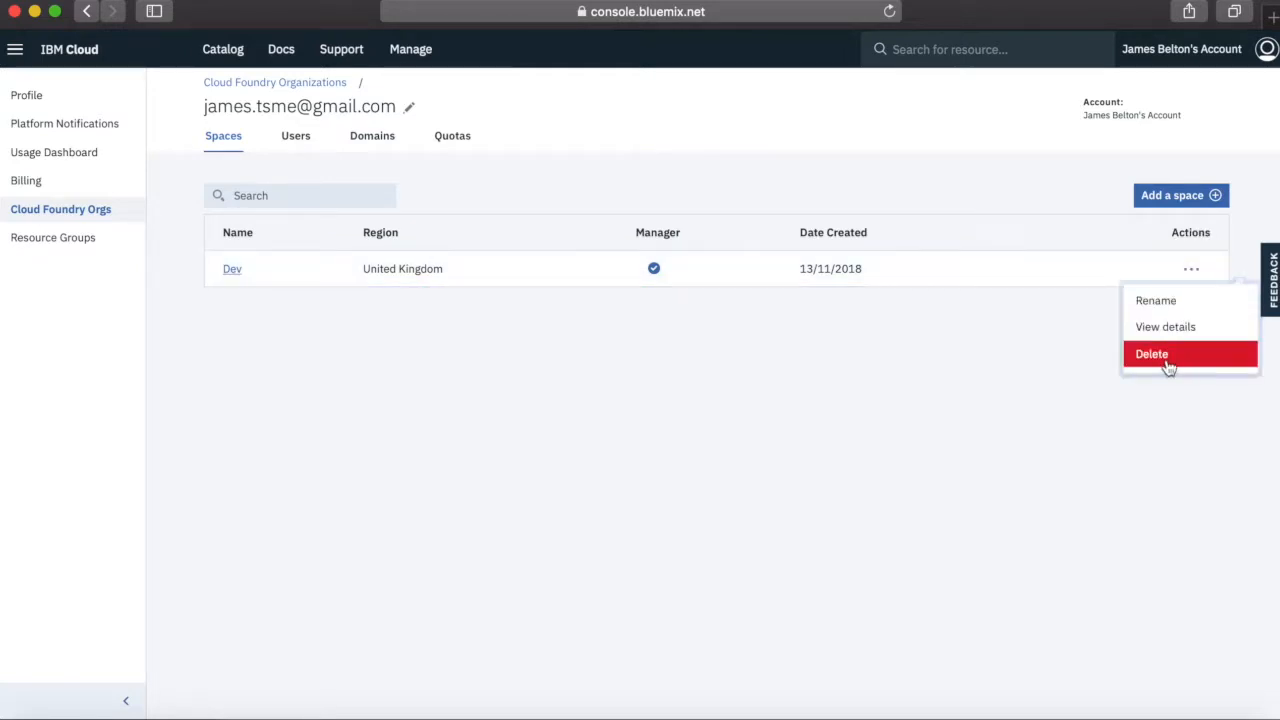
left_click(1158, 304)
key("Right")
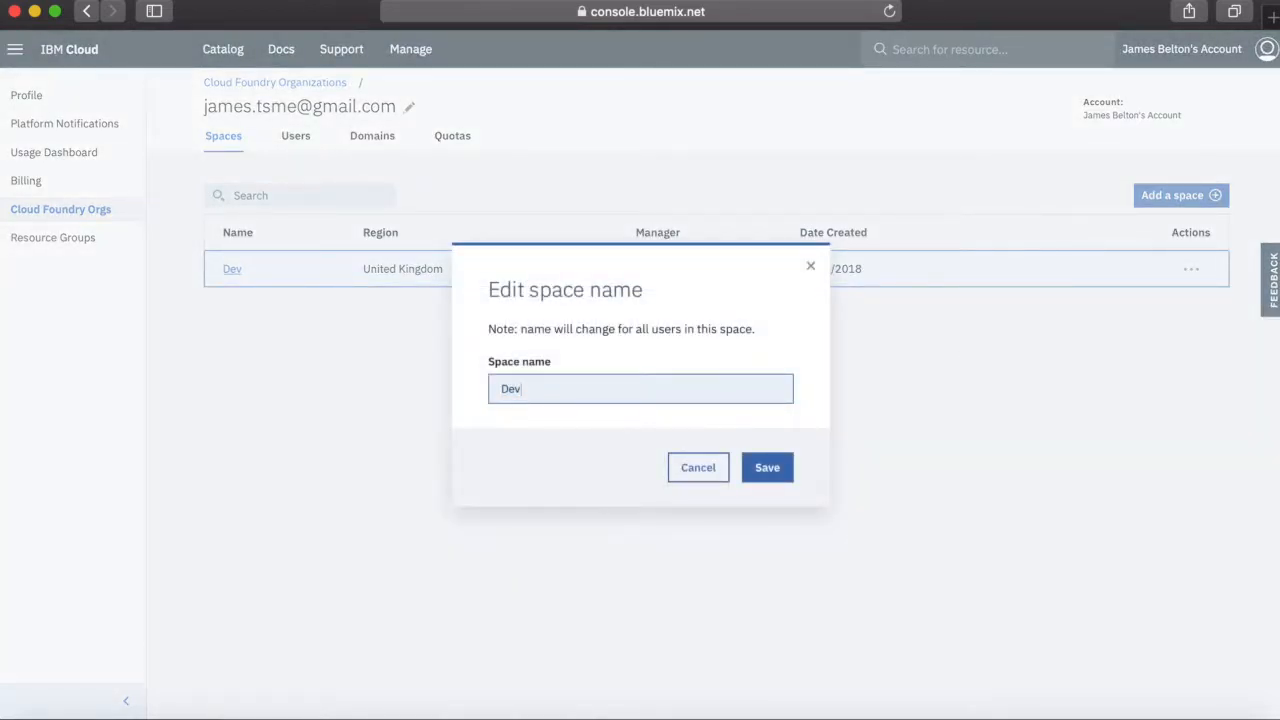
type("elopmet")
left_click(759, 467)
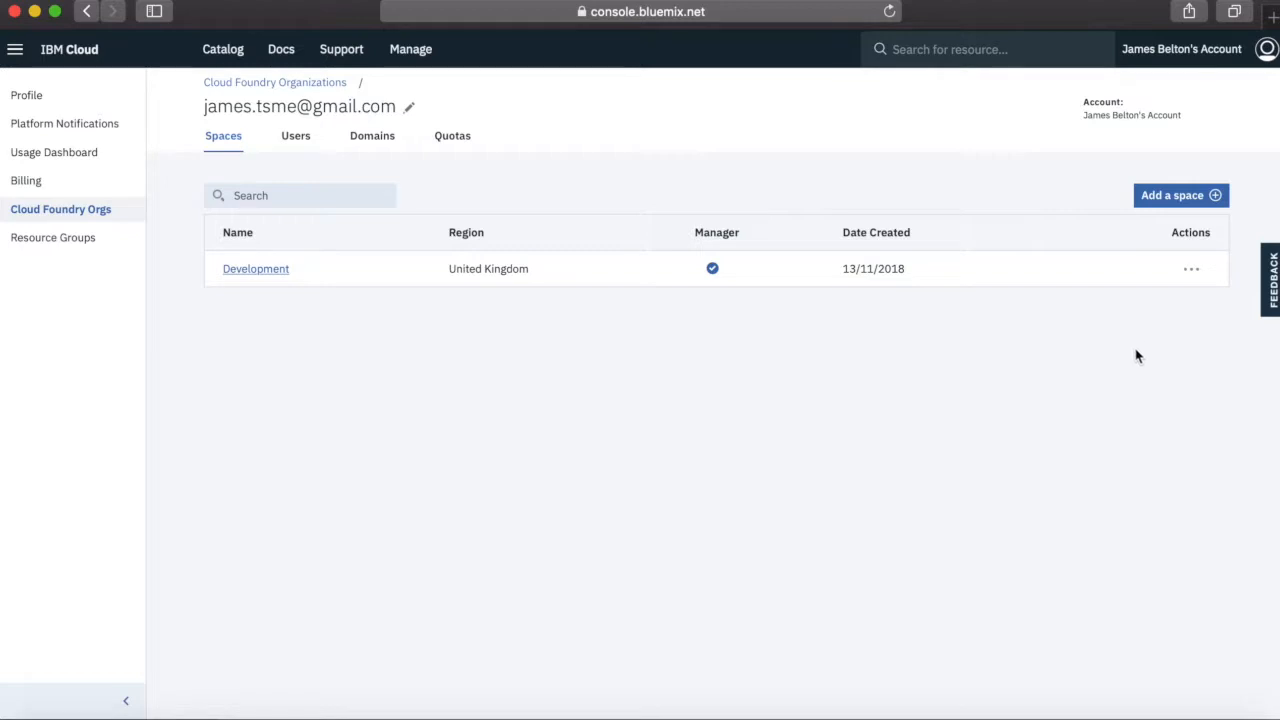
Create a new space named "Test" in the United Kingdom region of the organization
left_click(1181, 204)
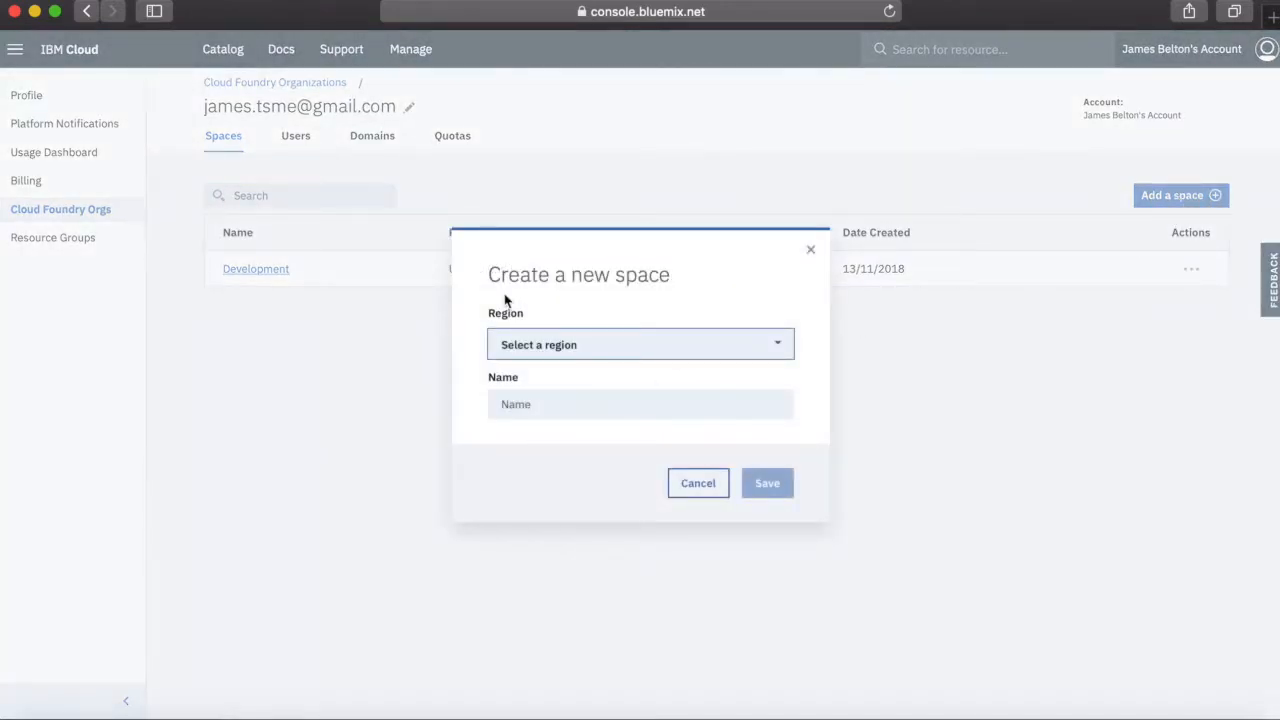
left_click(577, 352)
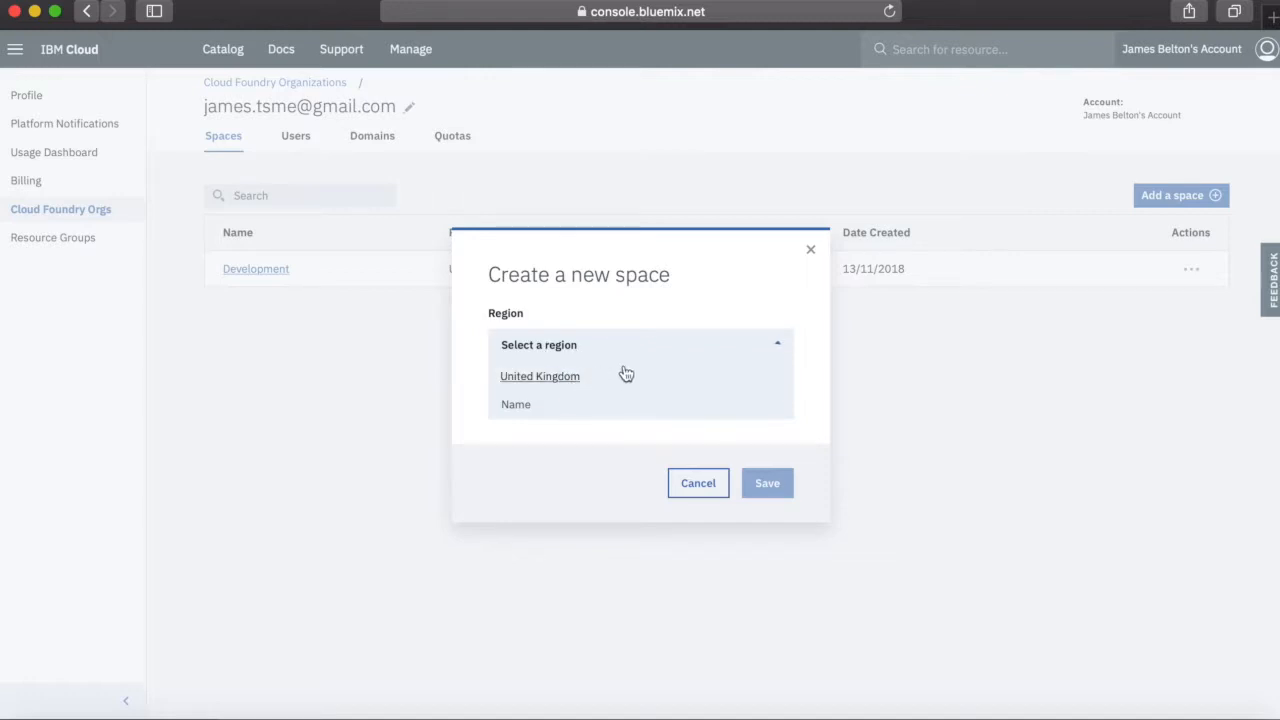
left_click(568, 380)
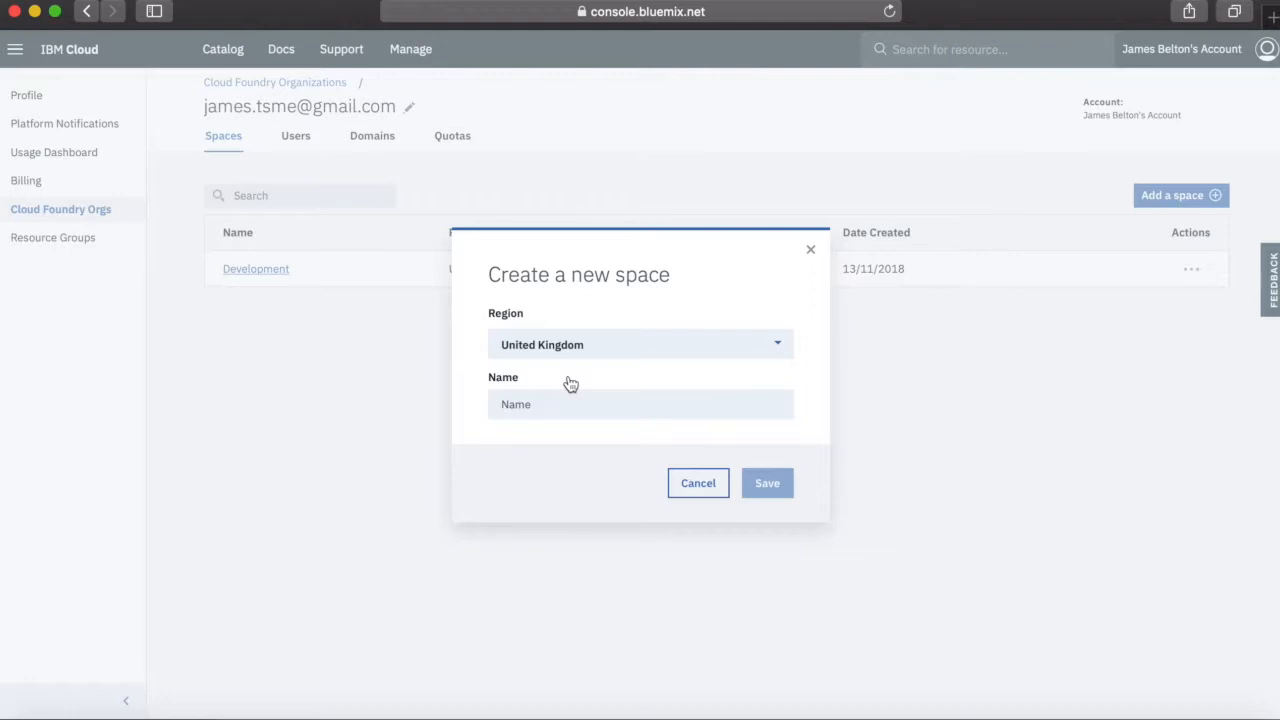
left_click(547, 402)
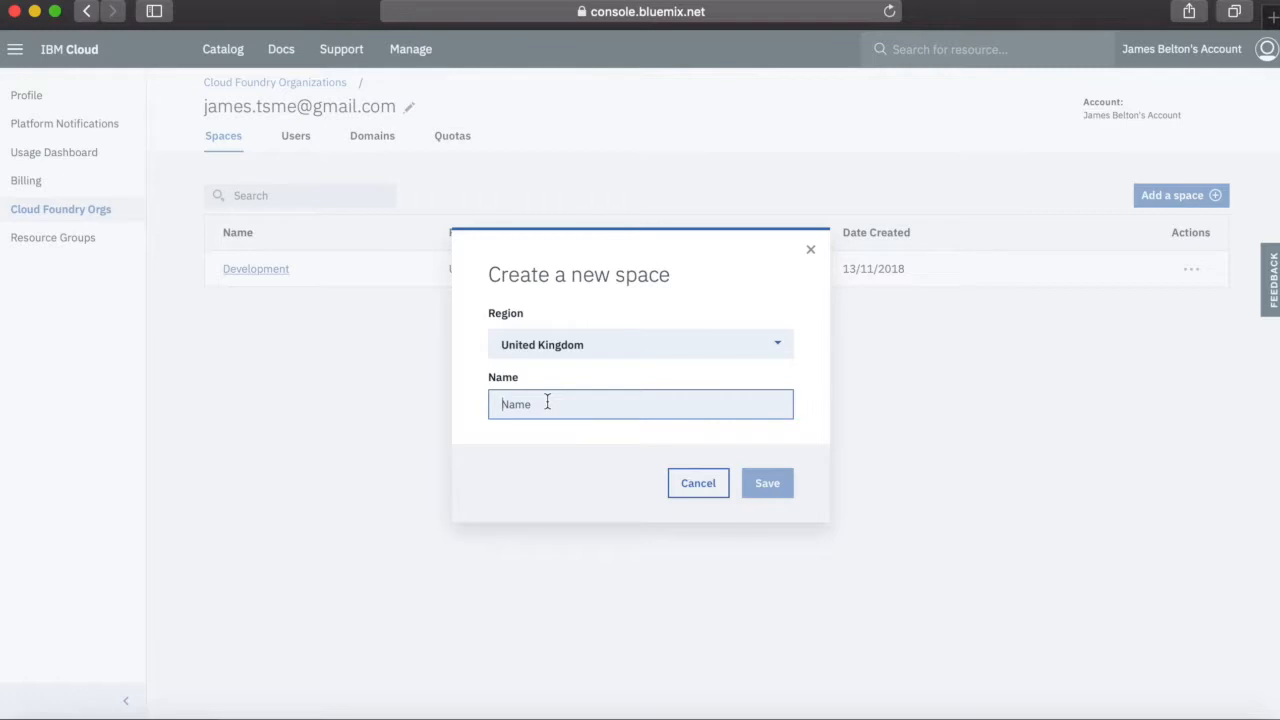
type("Te")
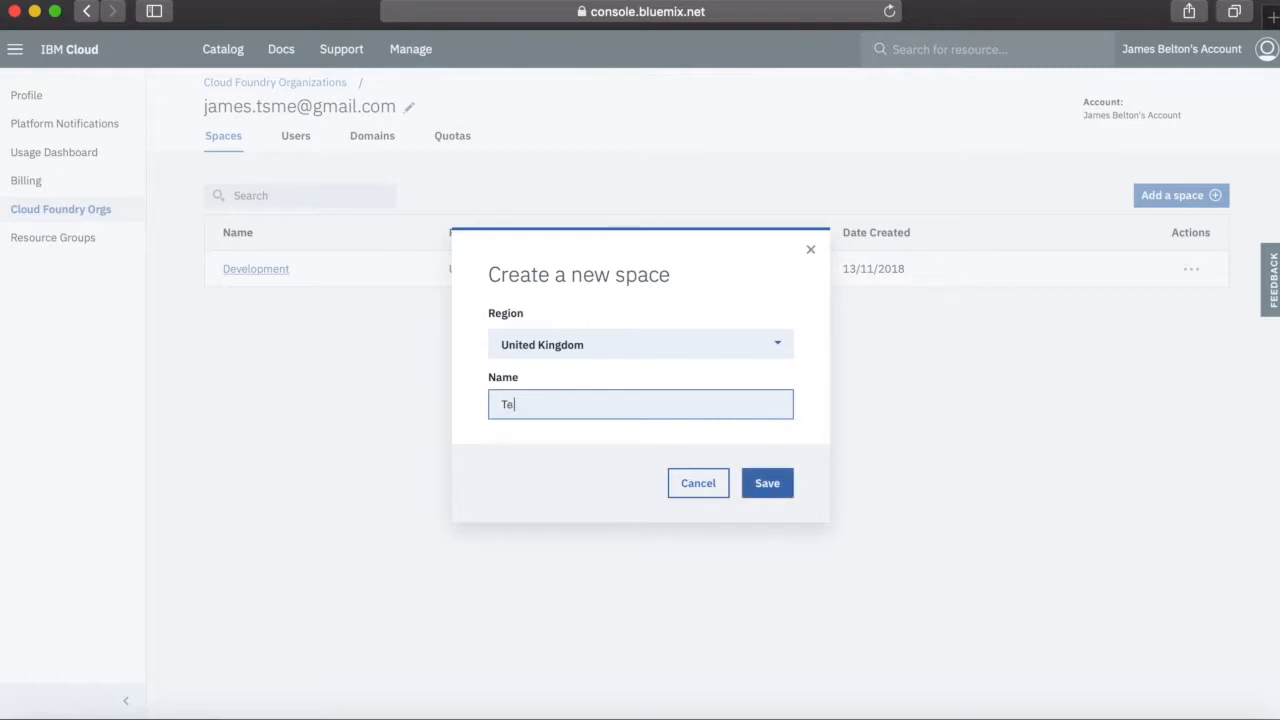
type("st")
left_click(769, 485)
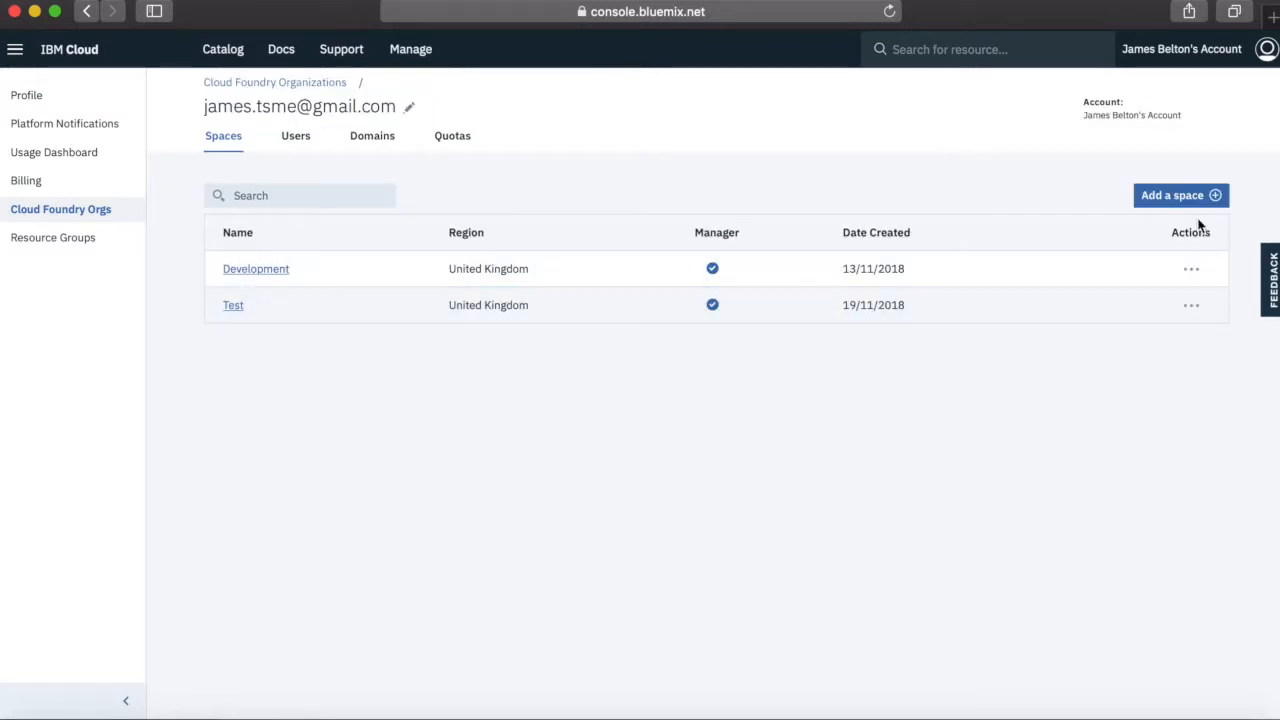
Create a new space named "Production" in the United Kingdom region of the organization
left_click(1196, 199)
left_click(667, 404)
type("Prod")
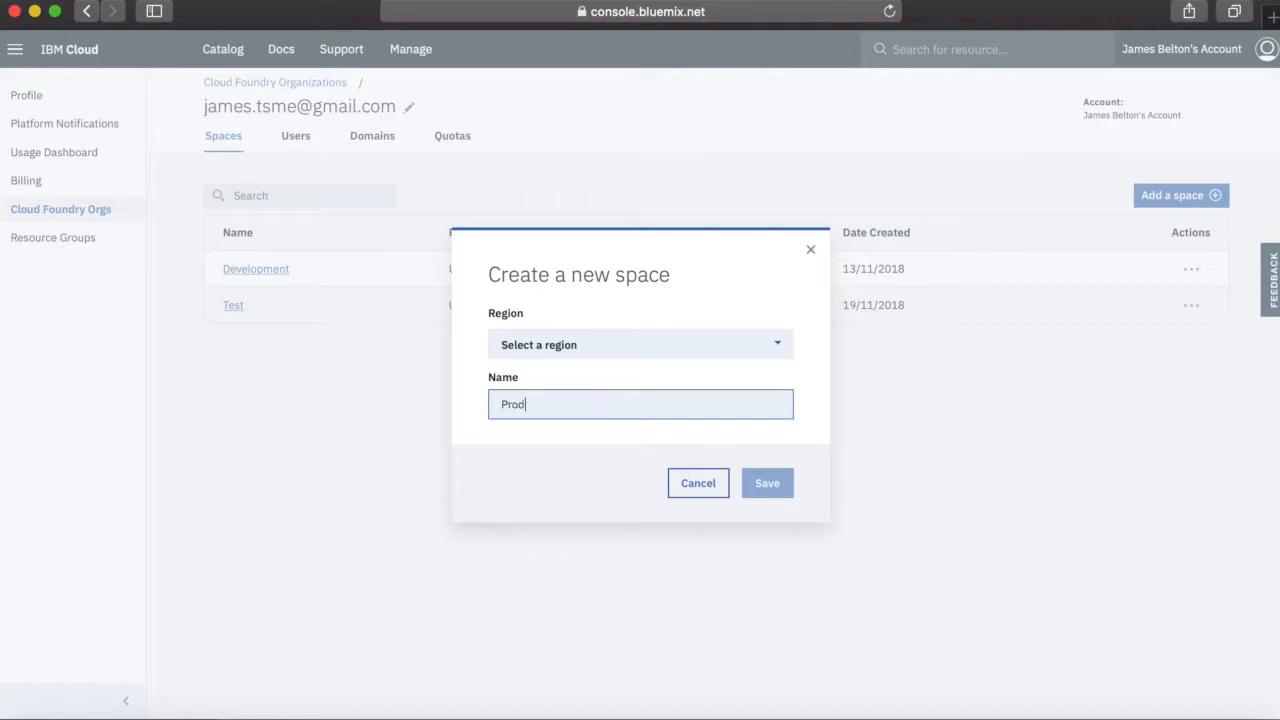
type("uction")
left_click(674, 352)
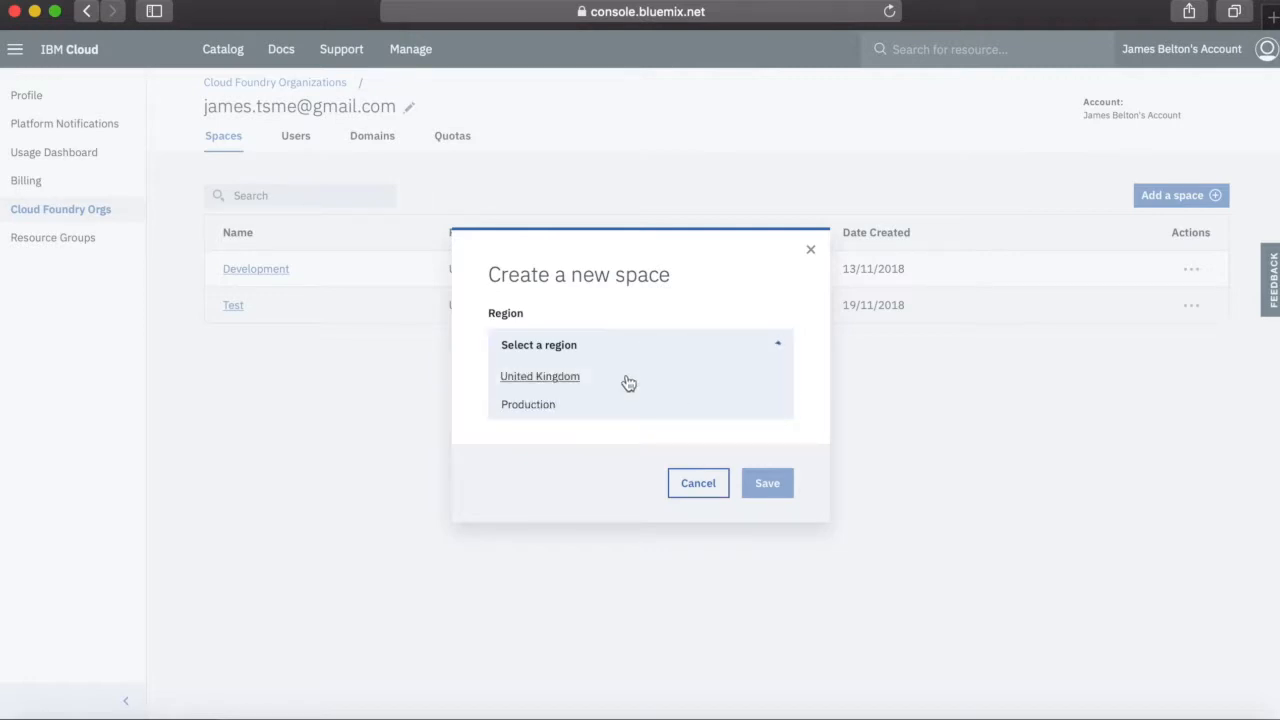
left_click(586, 381)
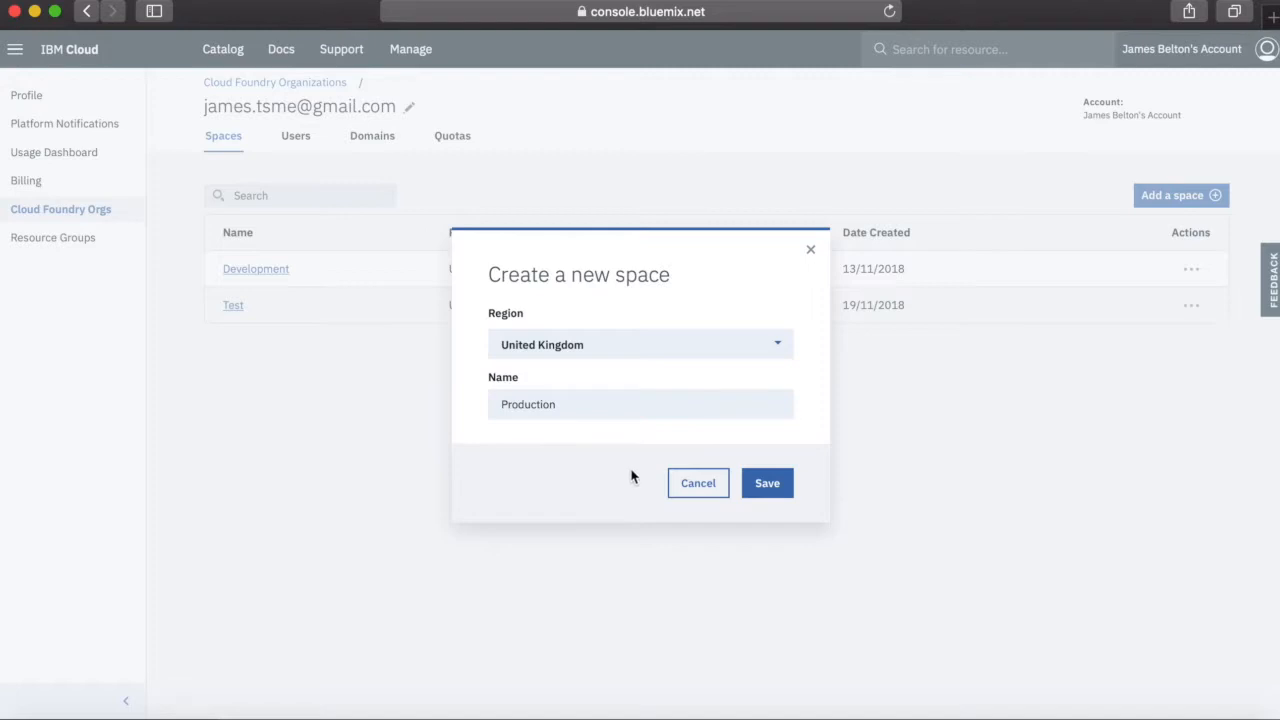
left_click(765, 483)
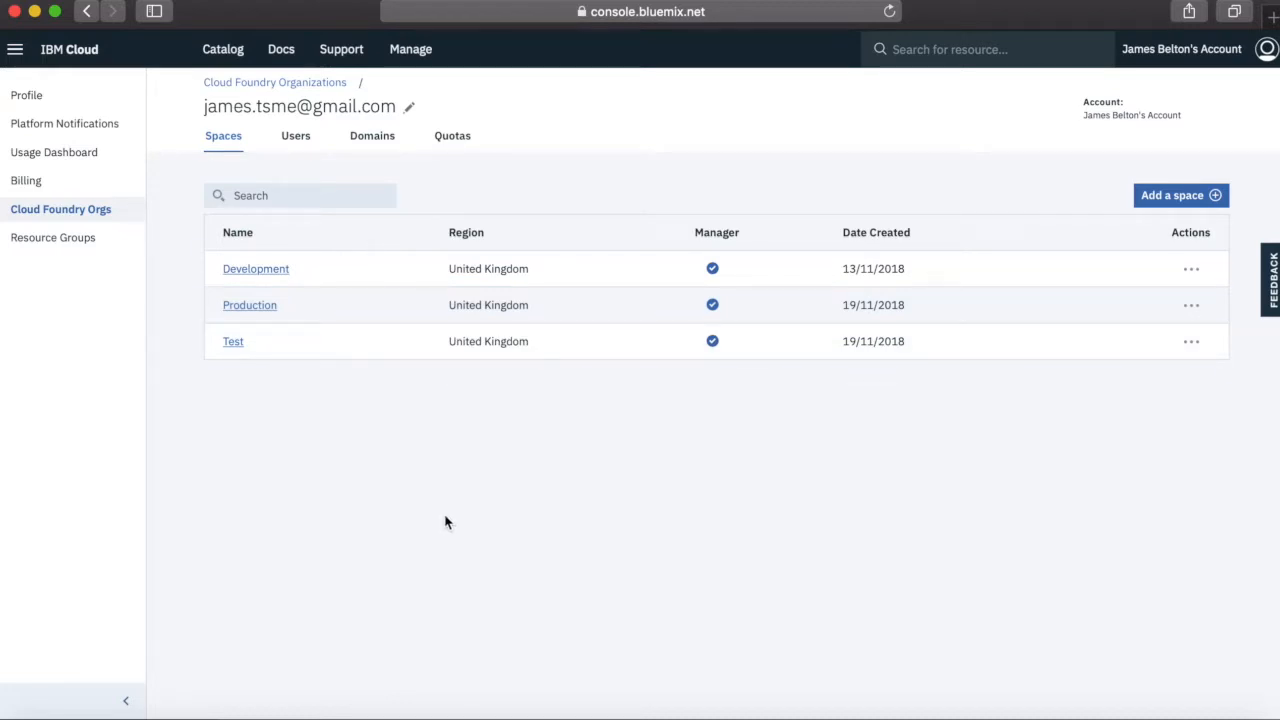
Return to the Cloud Foundry organizations list and rename the organization to the owner's full name followed by "Org"
left_click(292, 83)
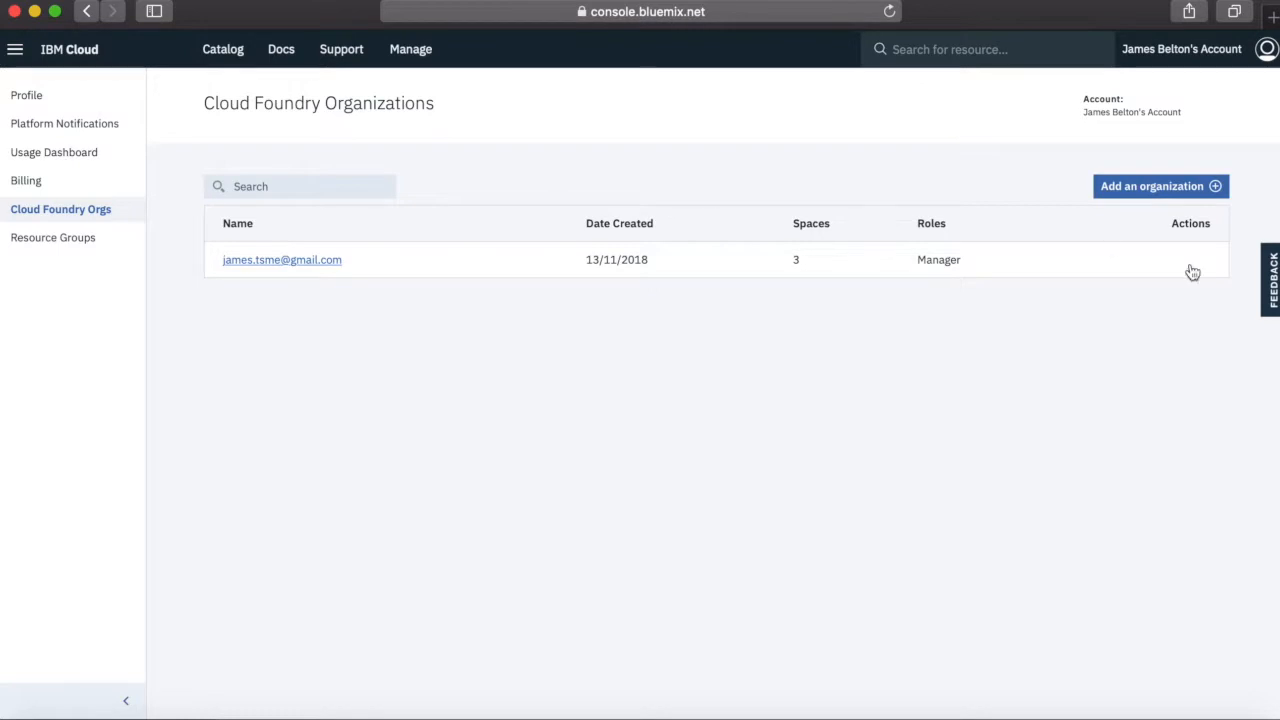
left_click(1192, 264)
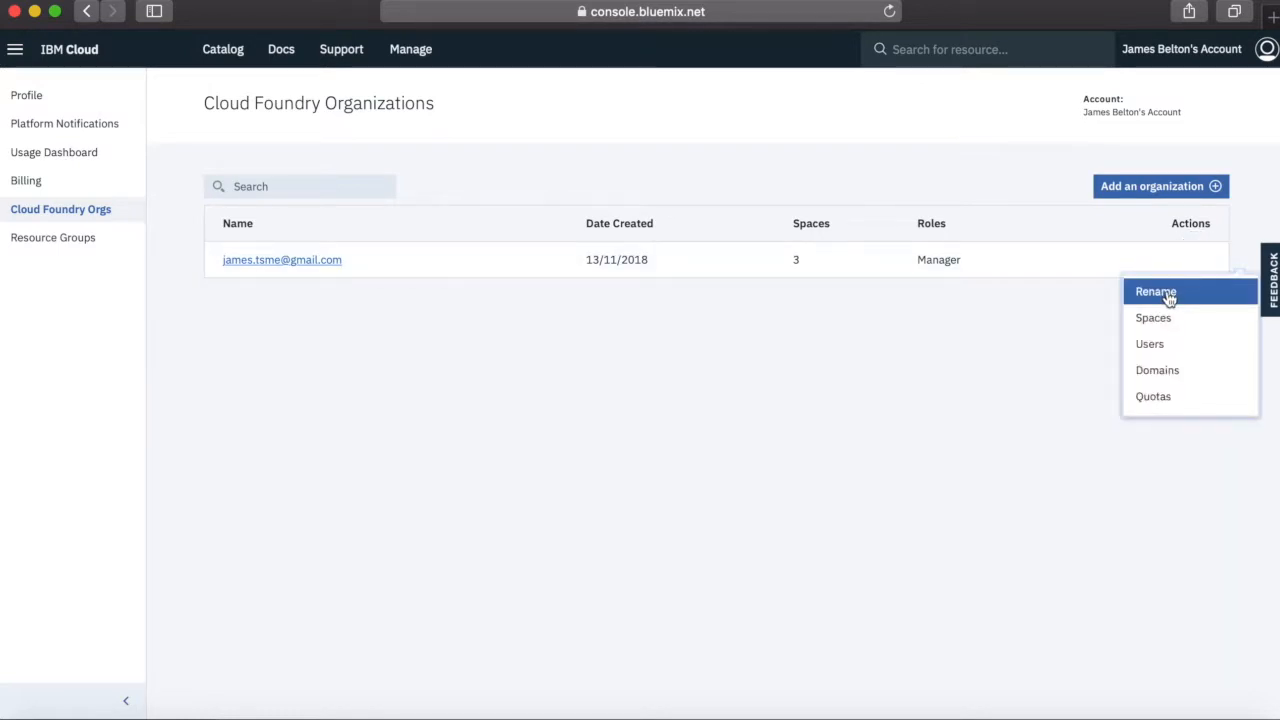
left_click(1156, 292)
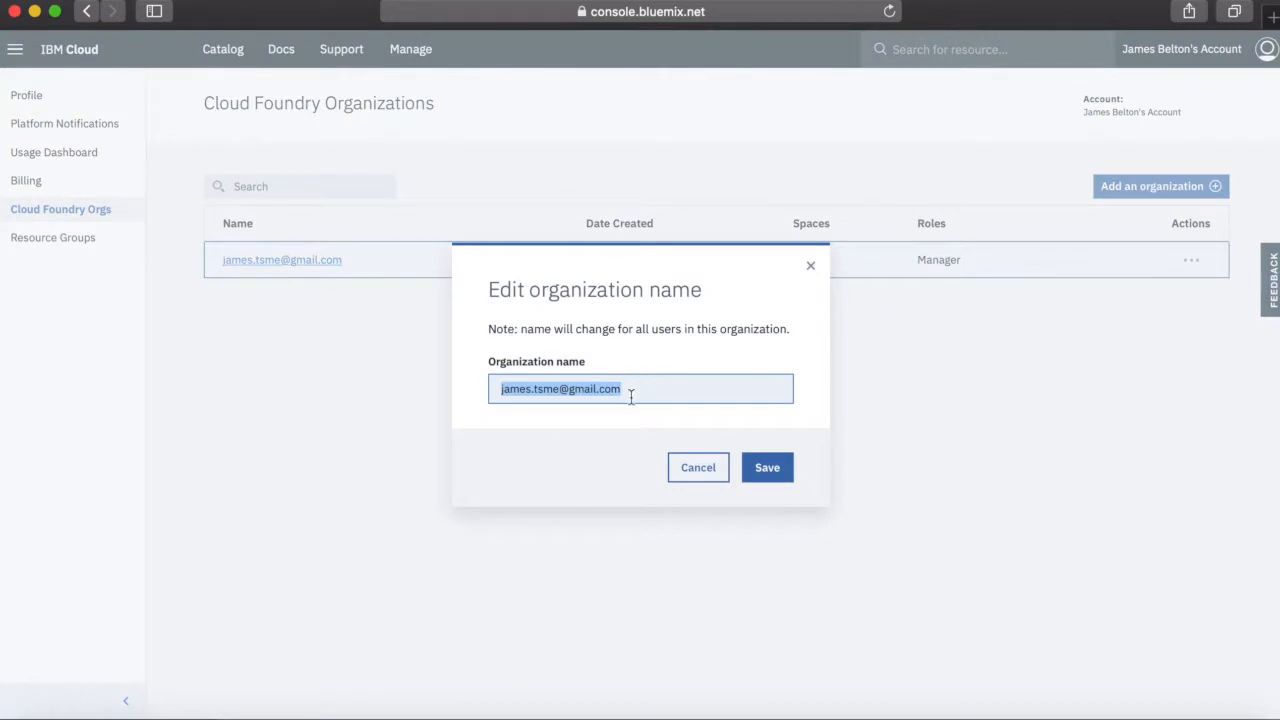
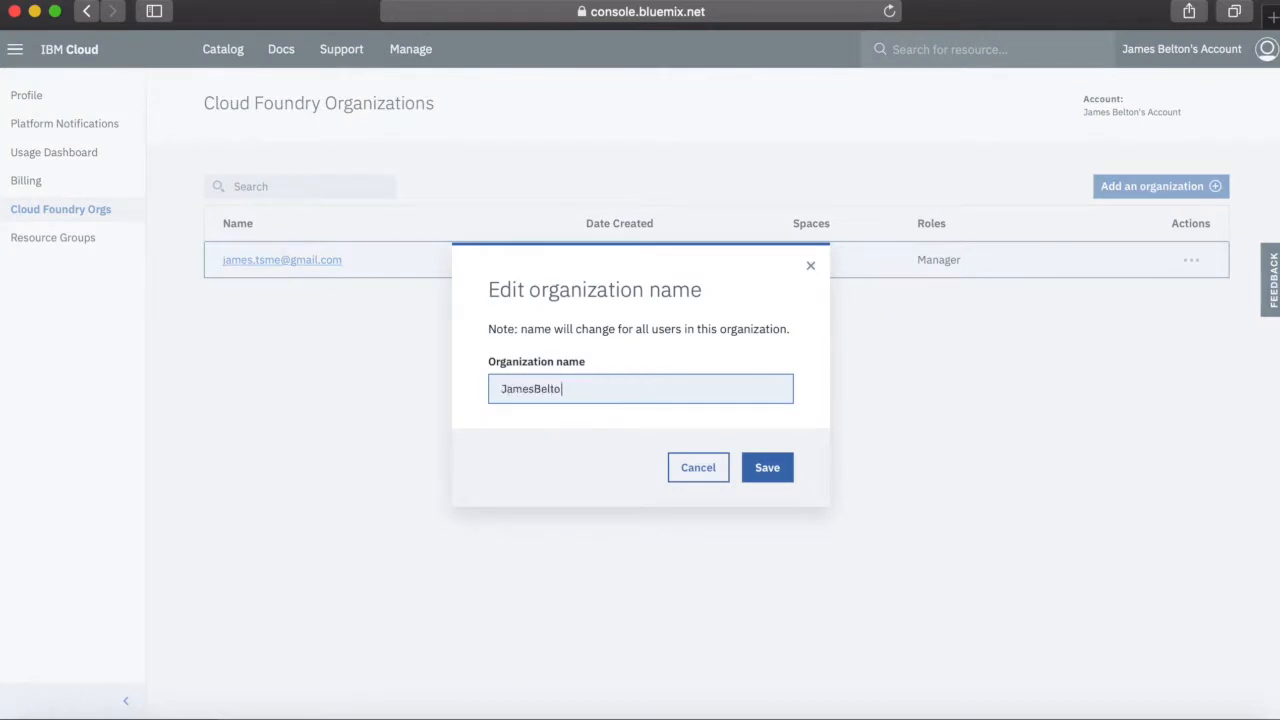
left_click(762, 478)
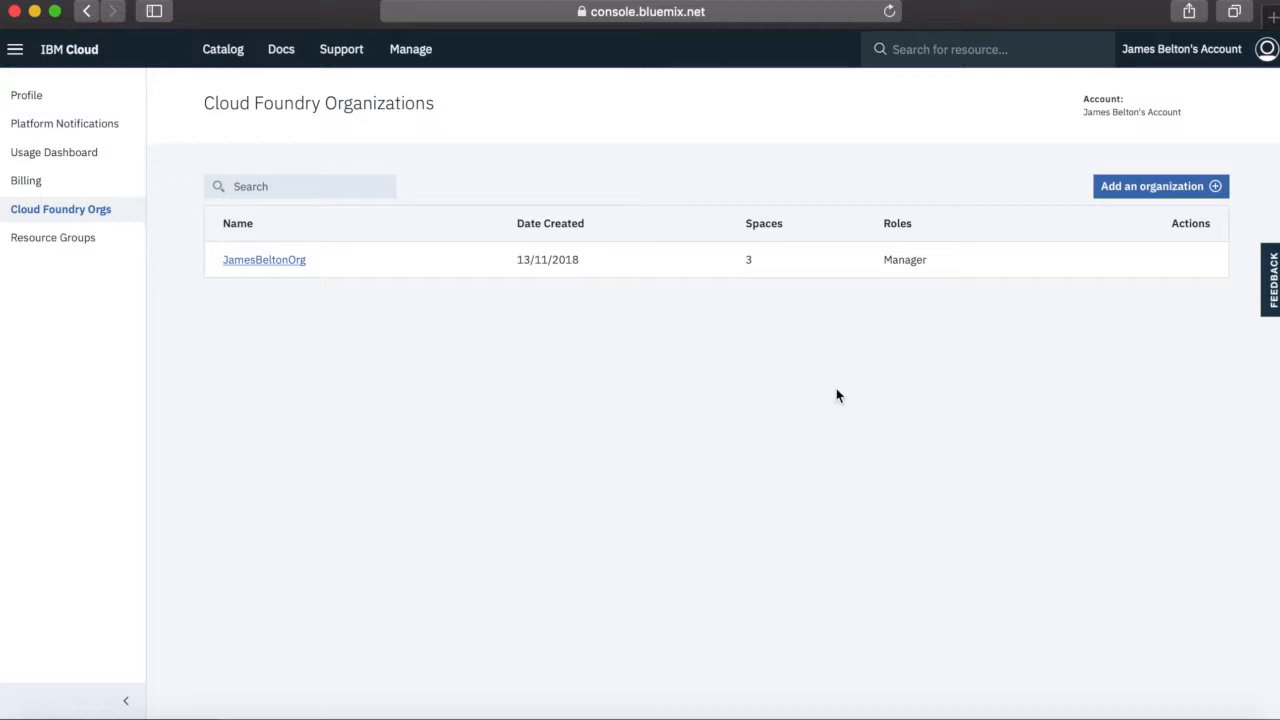
View the account details and account options offered for the signed-in profile
left_click(1205, 52)
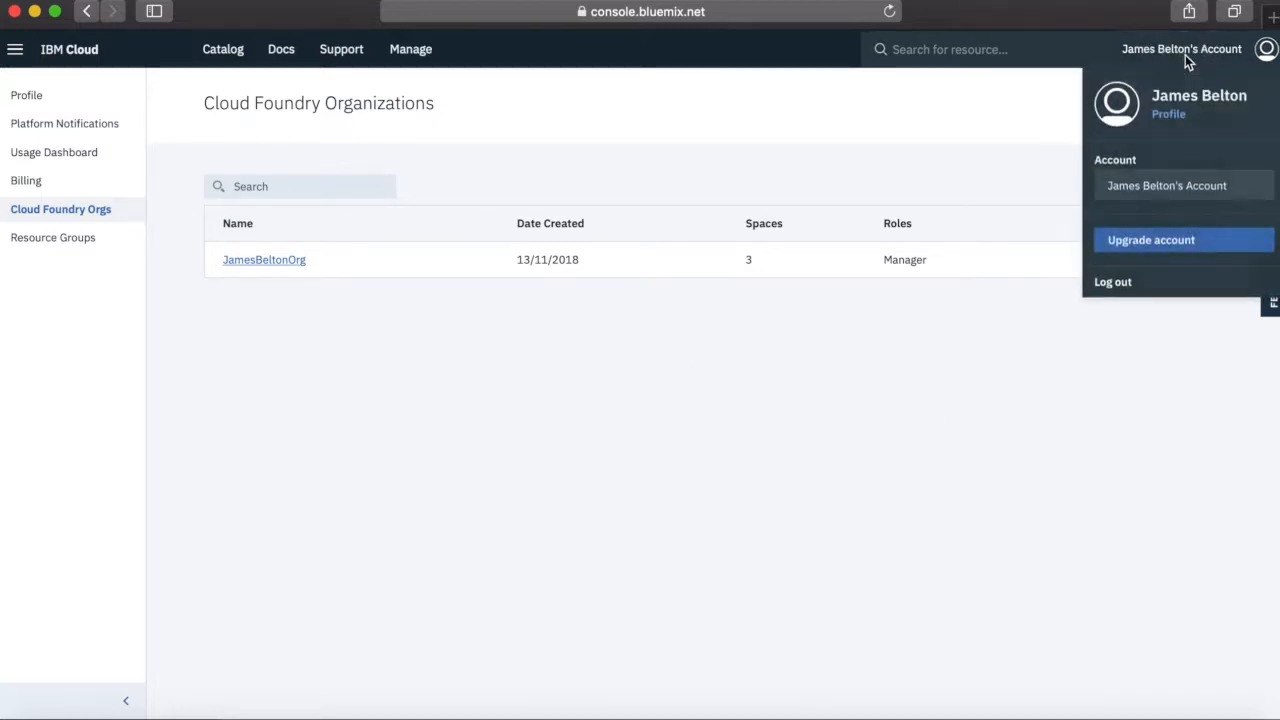
left_click(1020, 118)
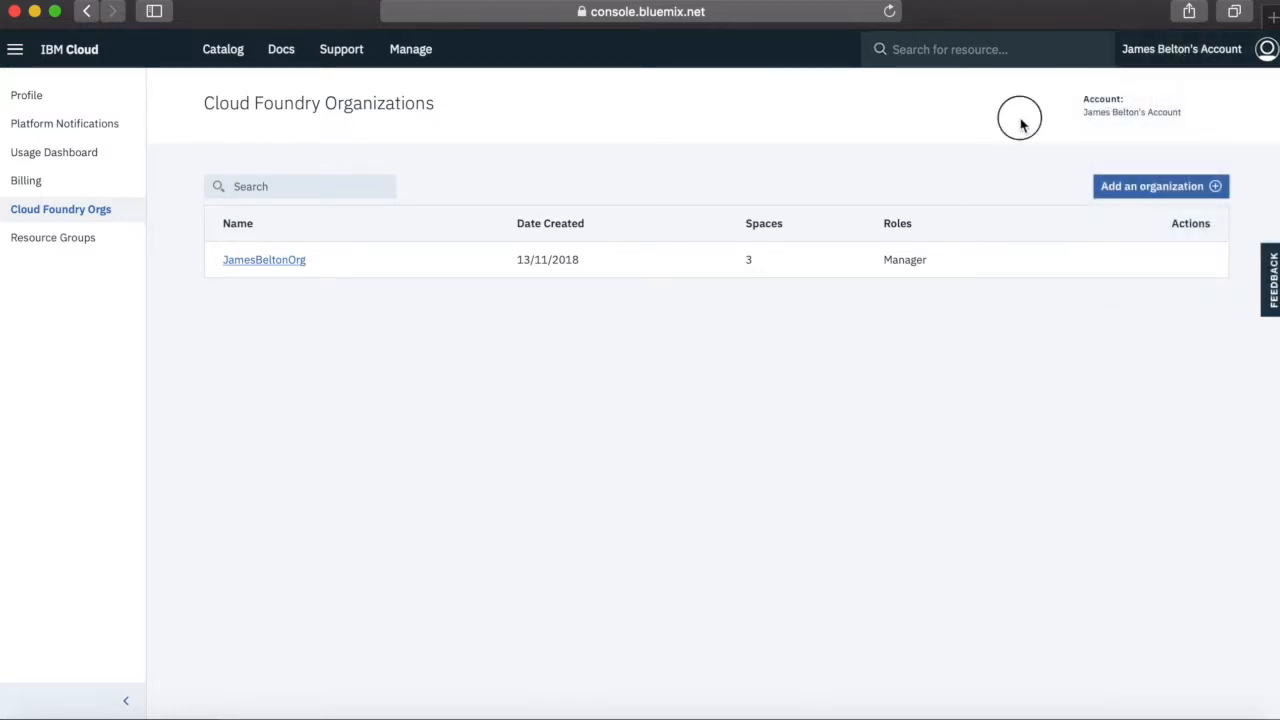
left_click(1190, 51)
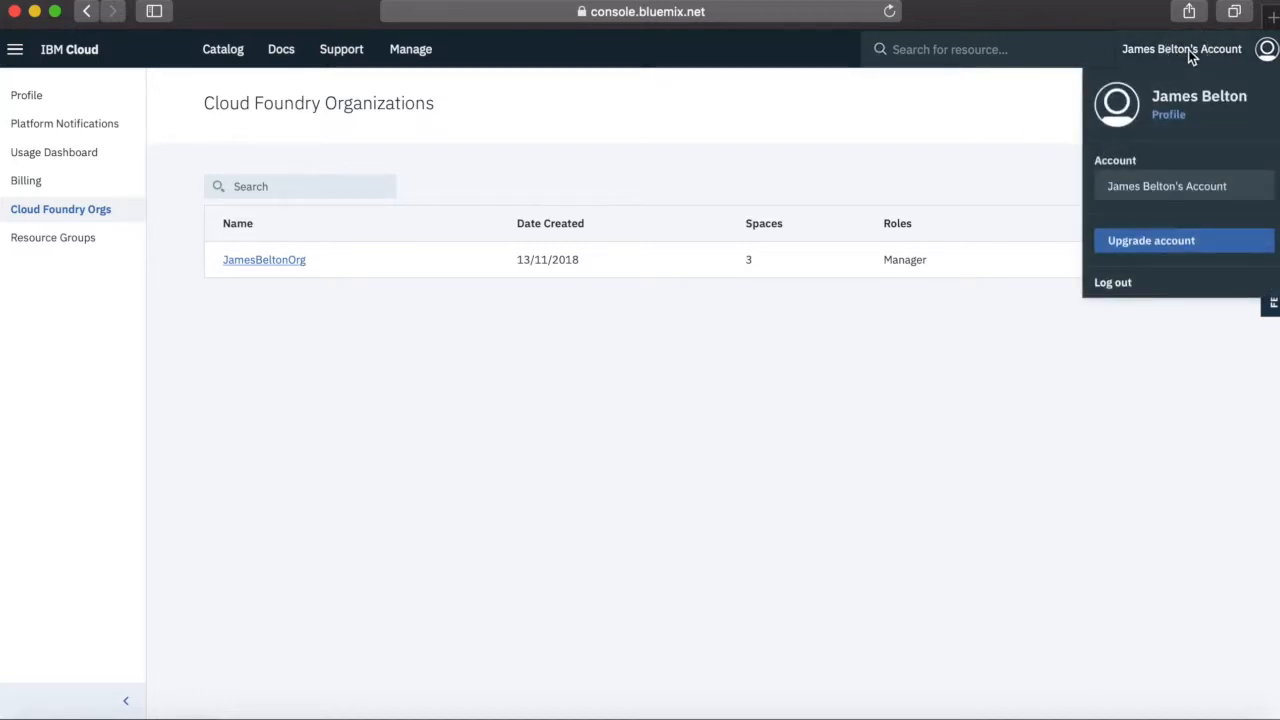
Open the account upgrade form for Pay-As-You-Go and look over its billing information fields
left_click(1158, 244)
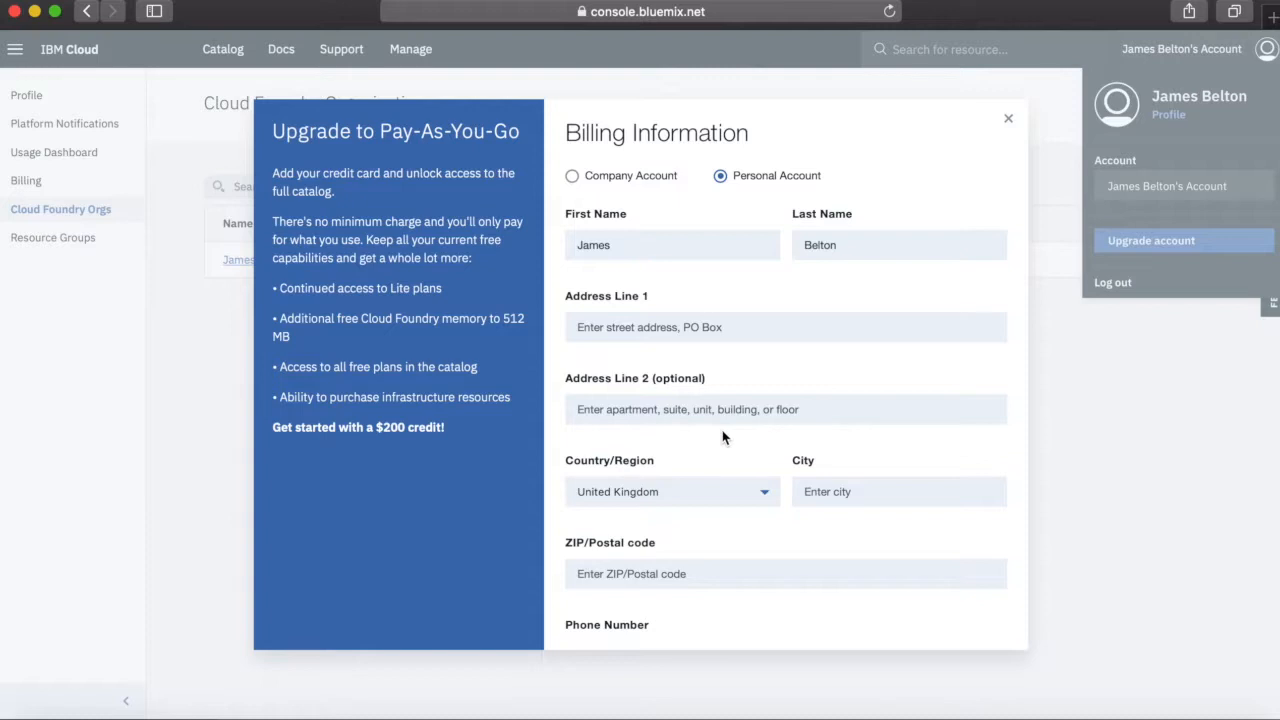
scroll(722, 430, "down", 2)
scroll(720, 380, "up", 2)
scroll(734, 345, "down", 1)
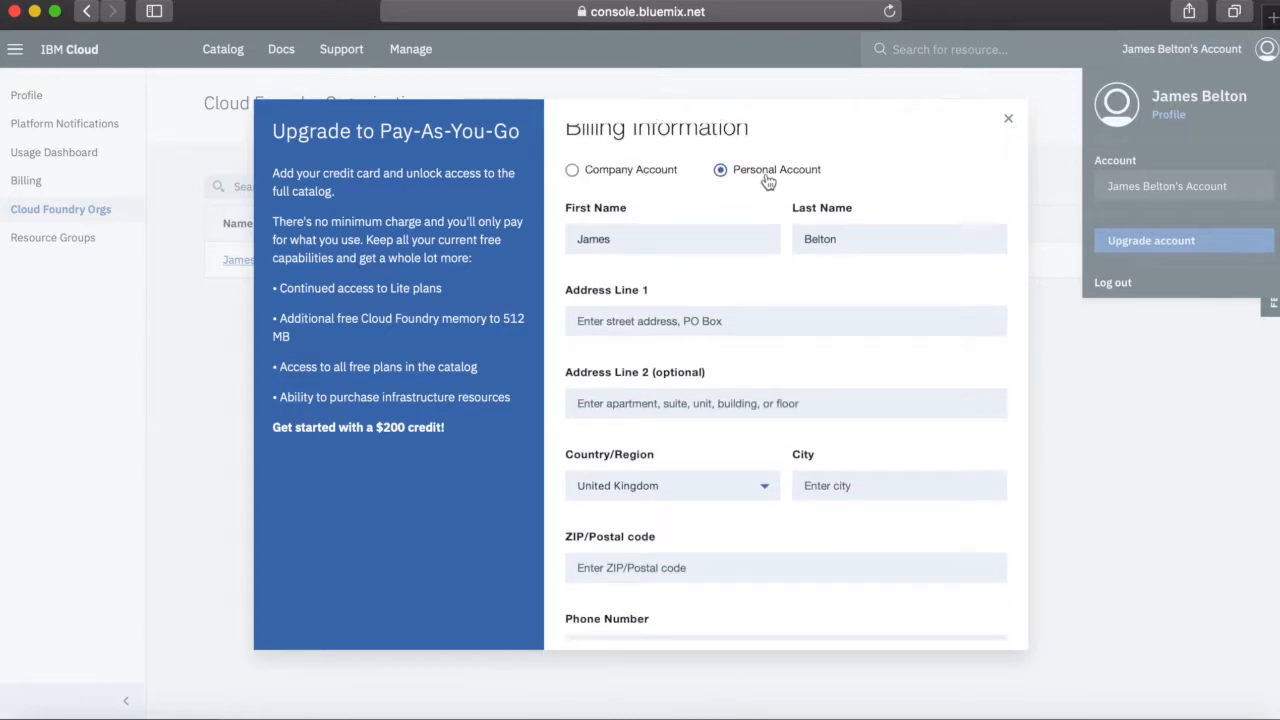
Switch the billing information to Company Account and examine the billing and credit card fields it requires
left_click(634, 172)
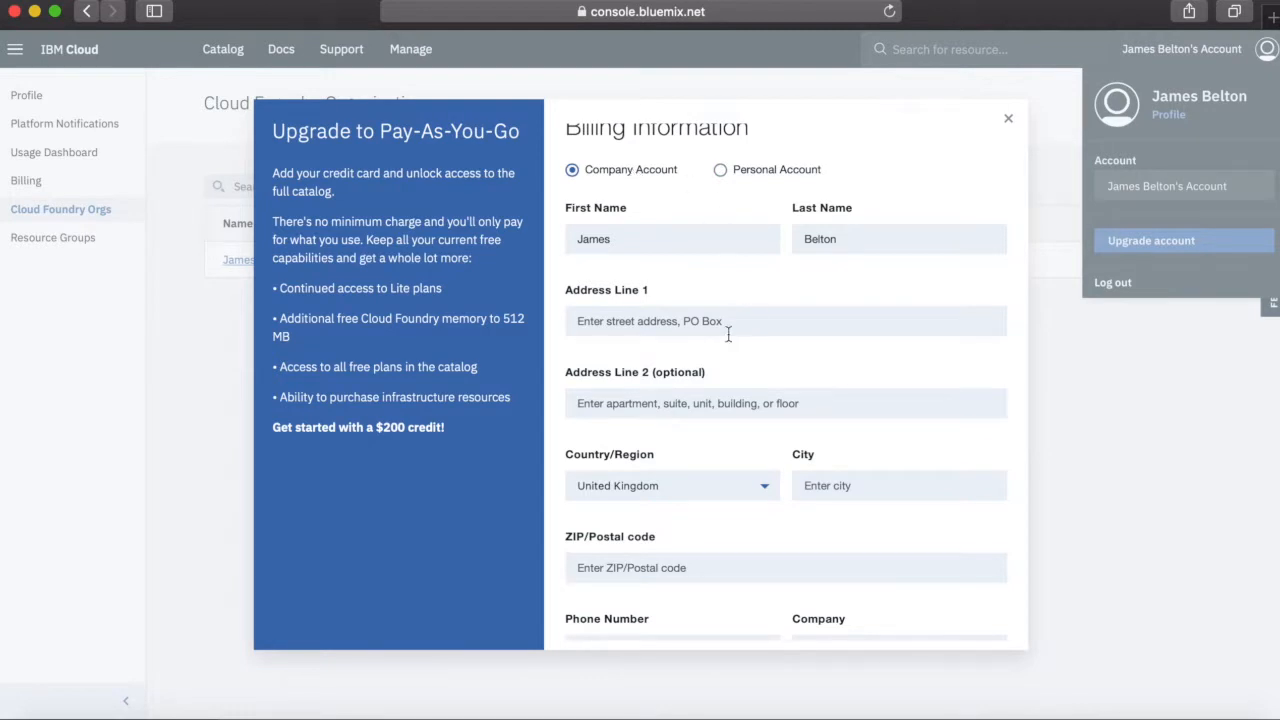
scroll(728, 333, "down", 4)
scroll(728, 333, "up", 1)
scroll(728, 333, "up", 4)
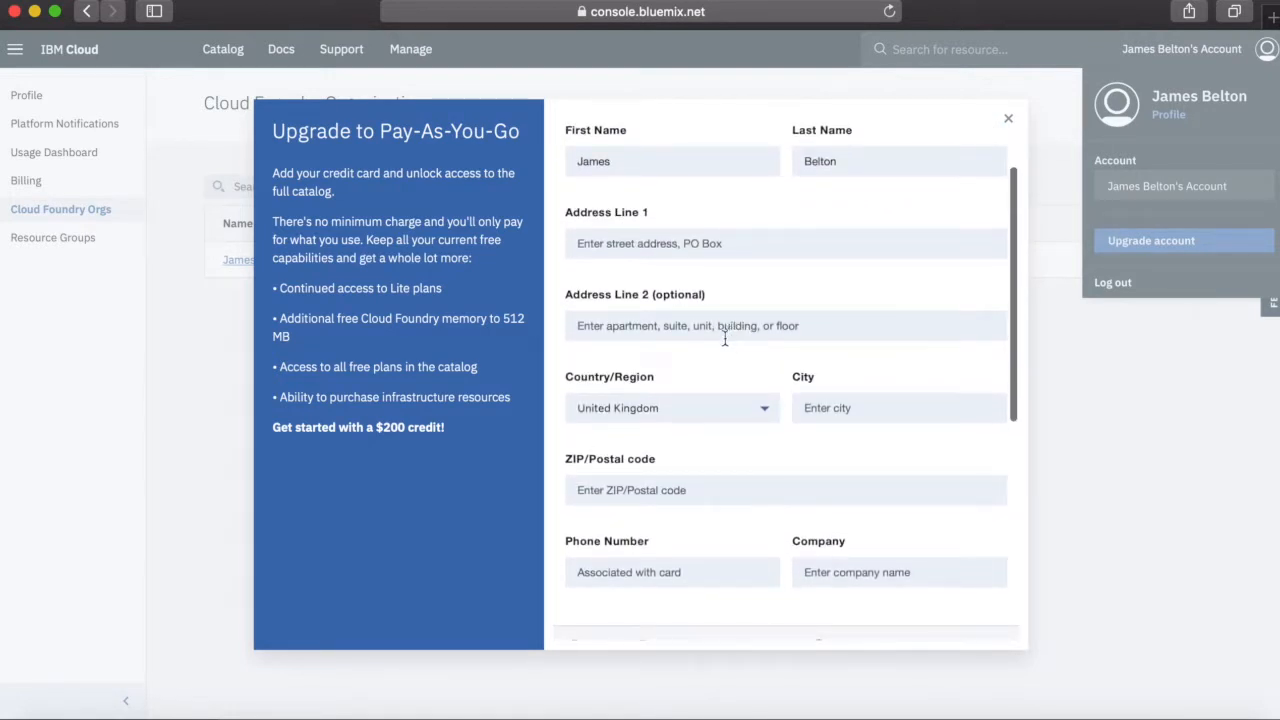
scroll(793, 575, "down", 5)
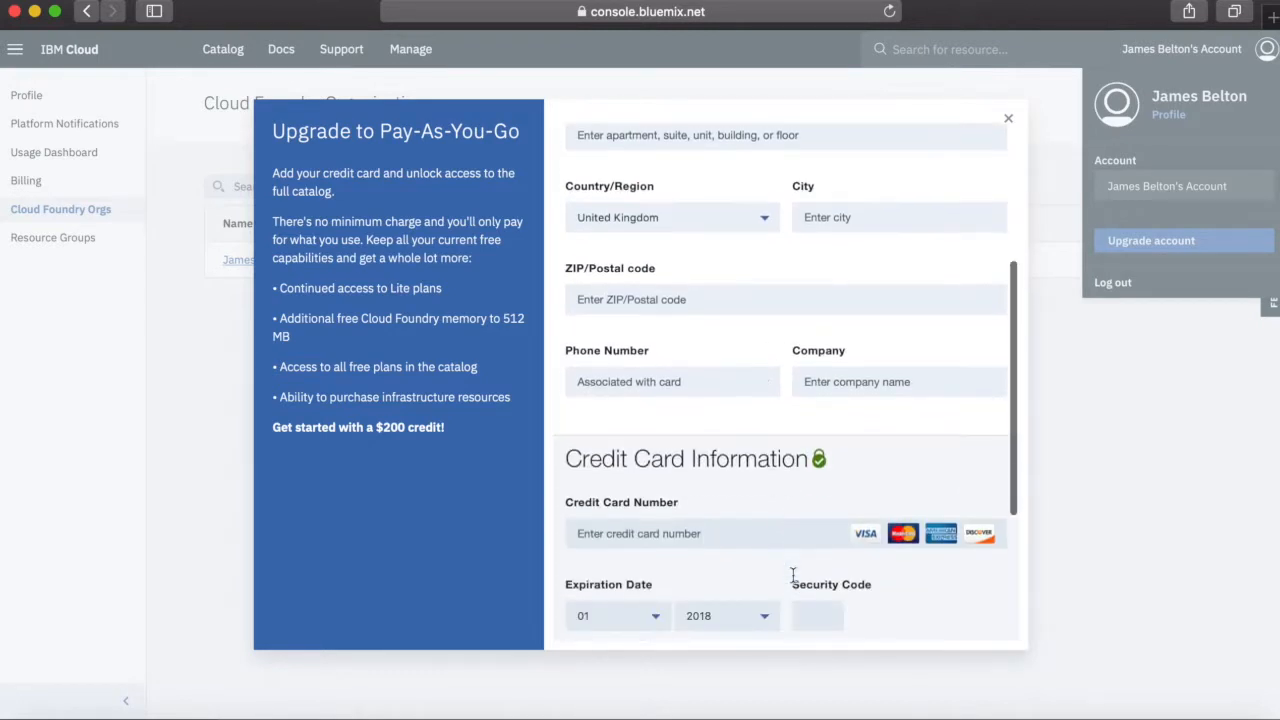
scroll(793, 575, "up", 2)
scroll(793, 575, "up", 4)
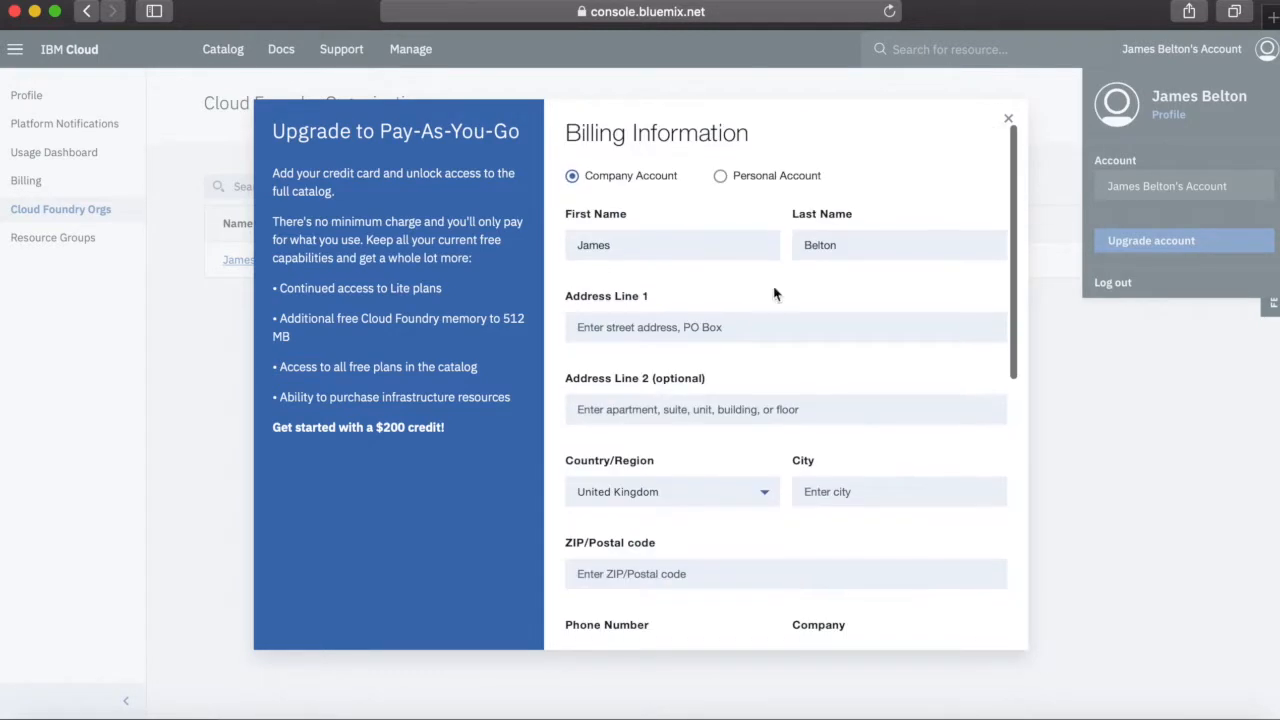
Set the account type to Personal Account and review the address, phone, credit card and payment currency fields
left_click(766, 178)
scroll(751, 449, "down", 5)
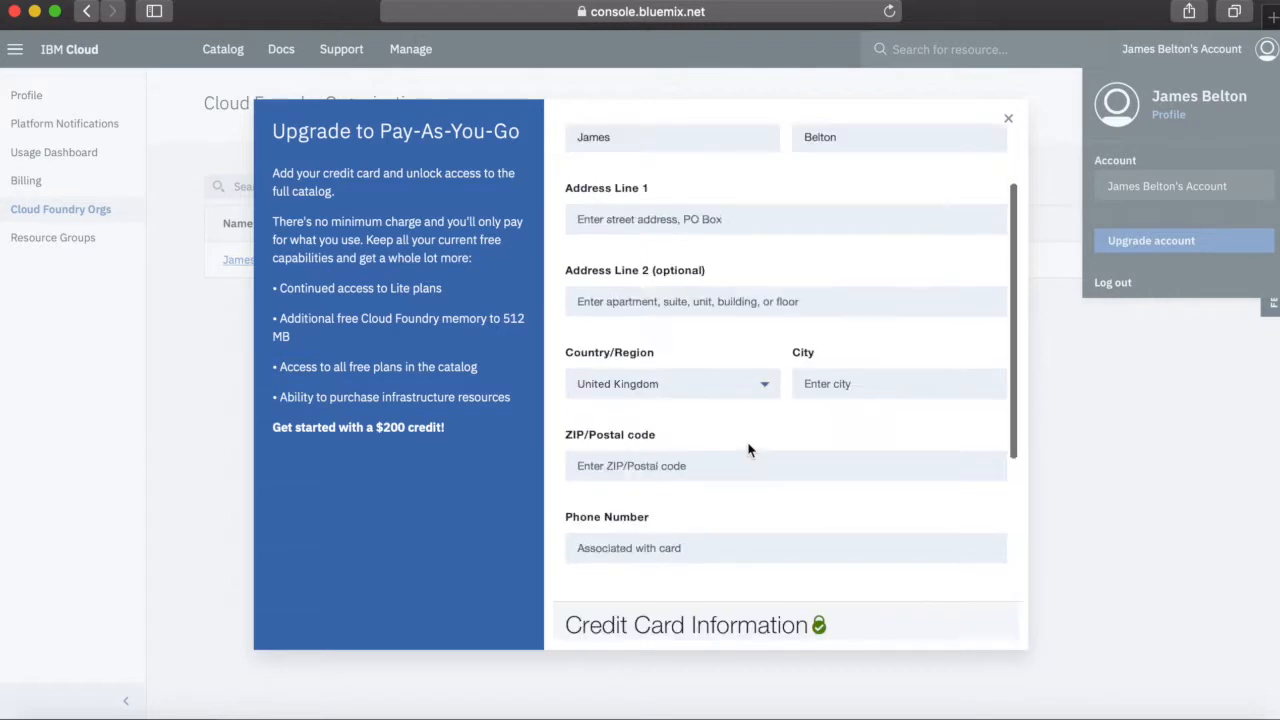
scroll(769, 363, "up", 5)
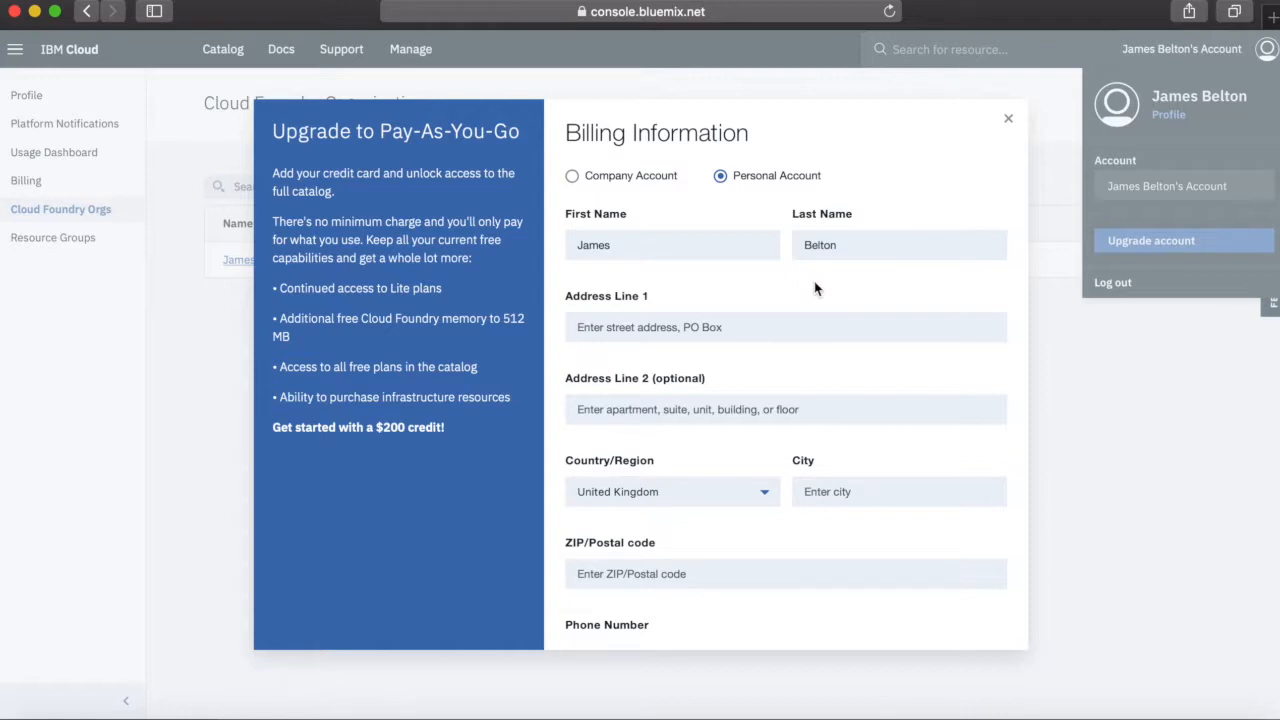
scroll(792, 420, "down", 5)
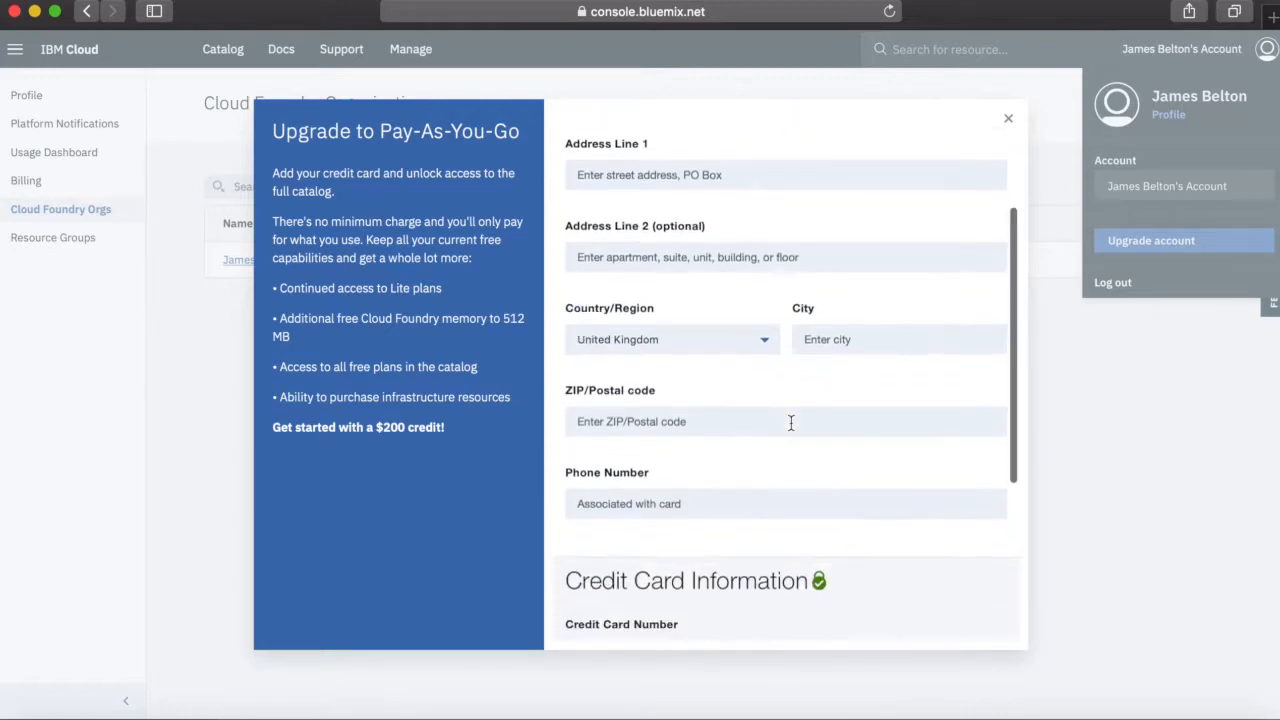
scroll(791, 423, "down", 2)
scroll(791, 423, "up", 10)
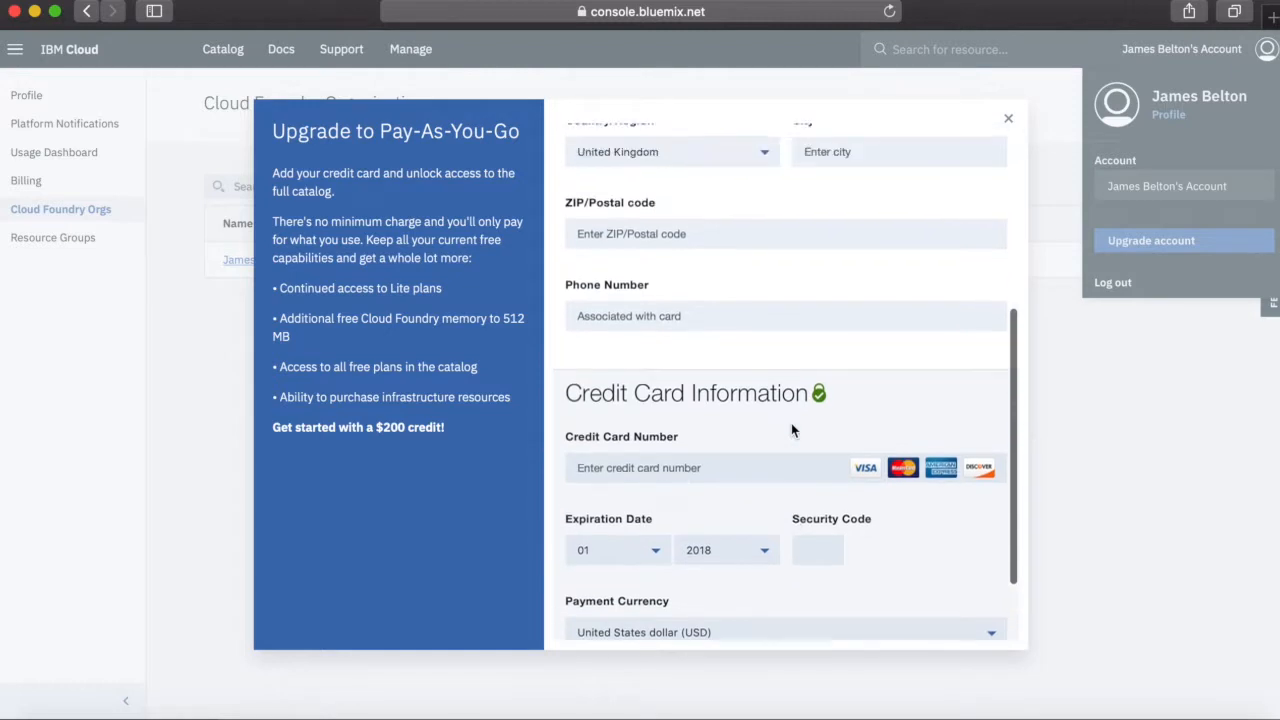
scroll(791, 423, "up", 1)
scroll(817, 455, "down", 2)
scroll(816, 454, "up", 2)
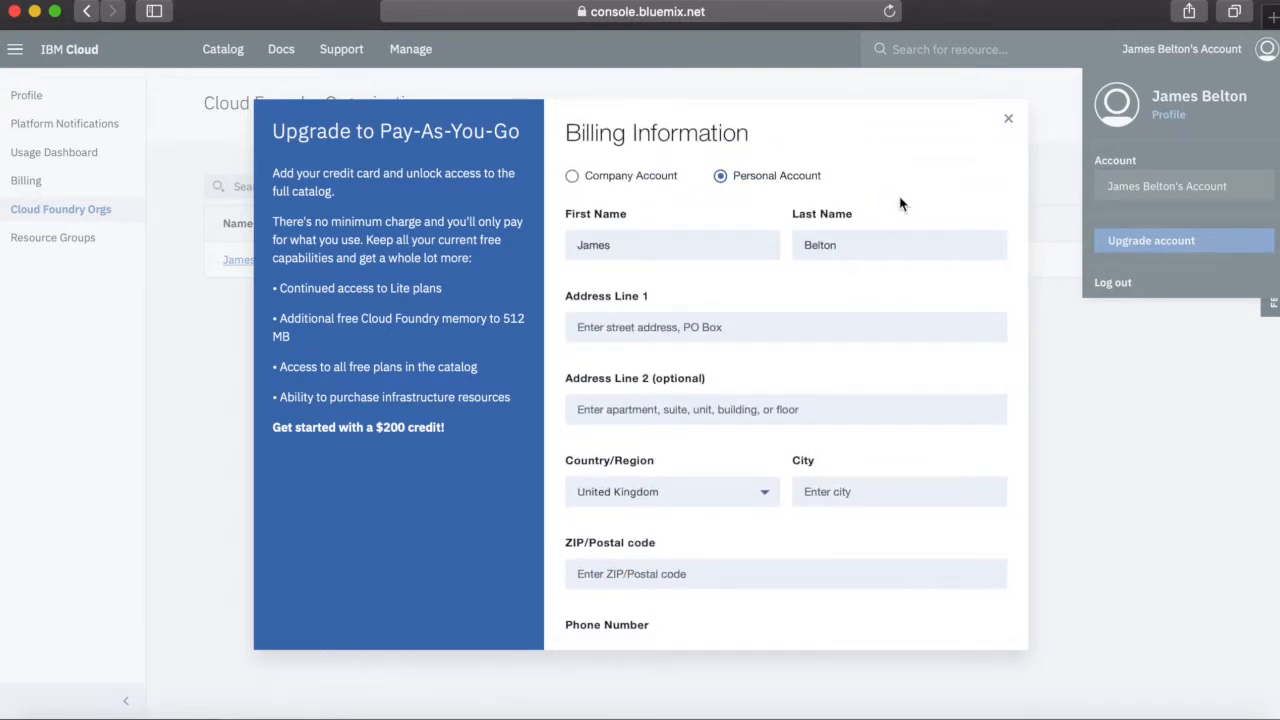
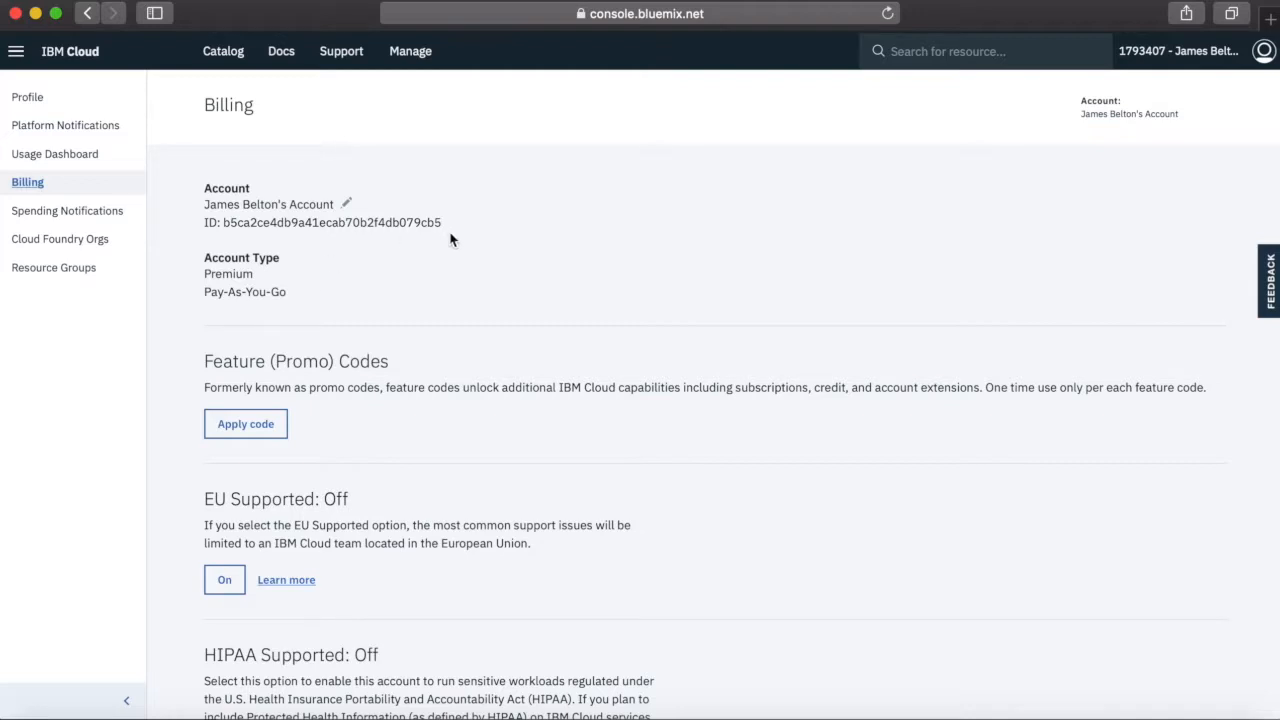
Create a new resource group named Rules-Dev in the account's resource groups
left_click(412, 51)
mouse_move(441, 163)
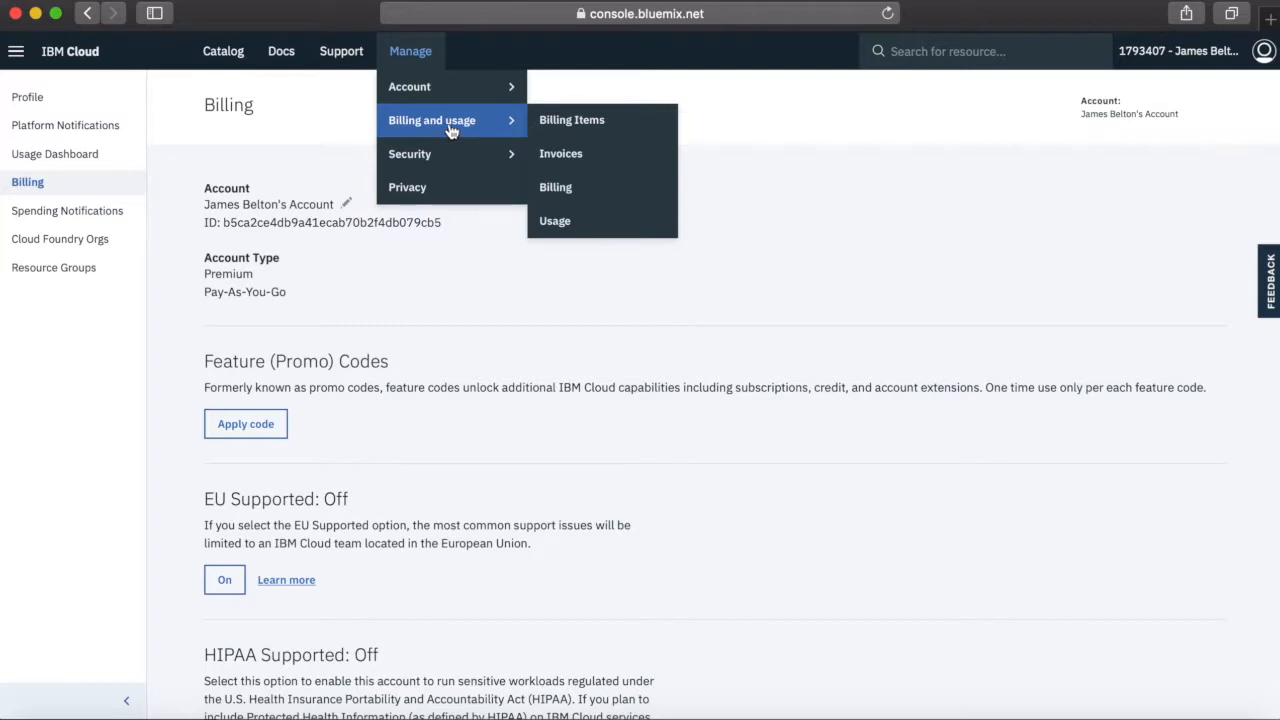
mouse_move(446, 101)
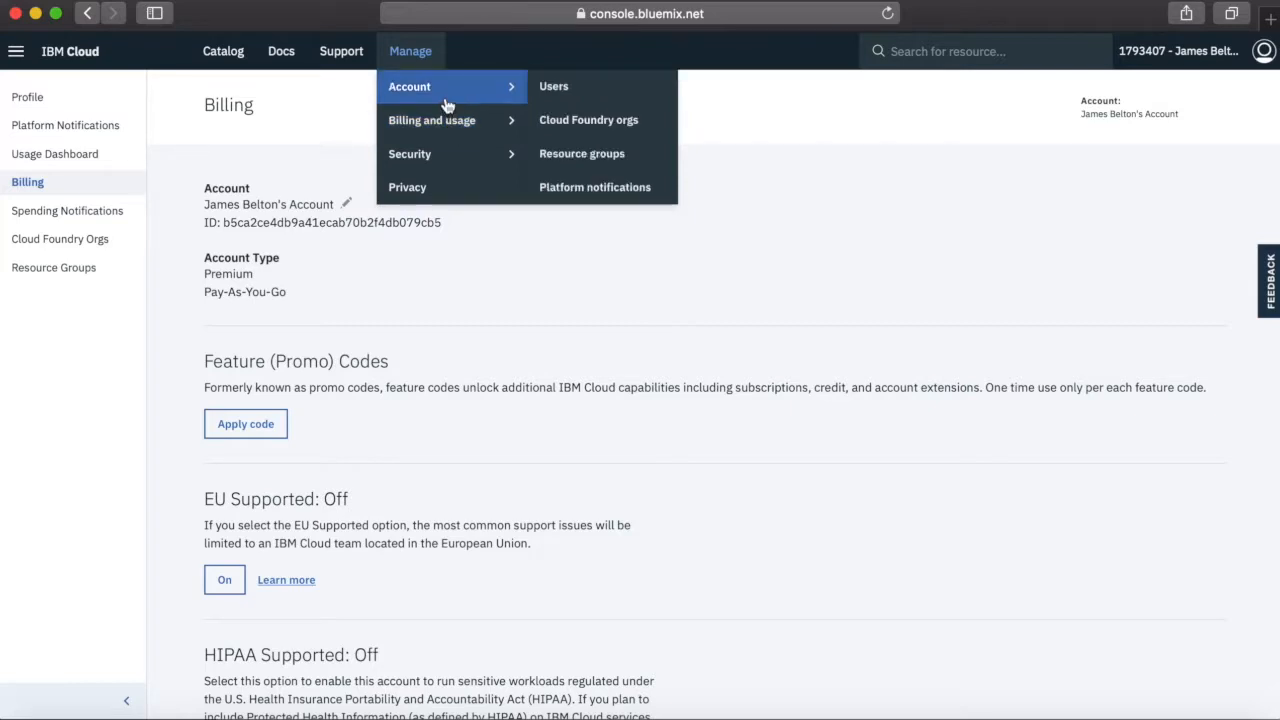
left_click(604, 156)
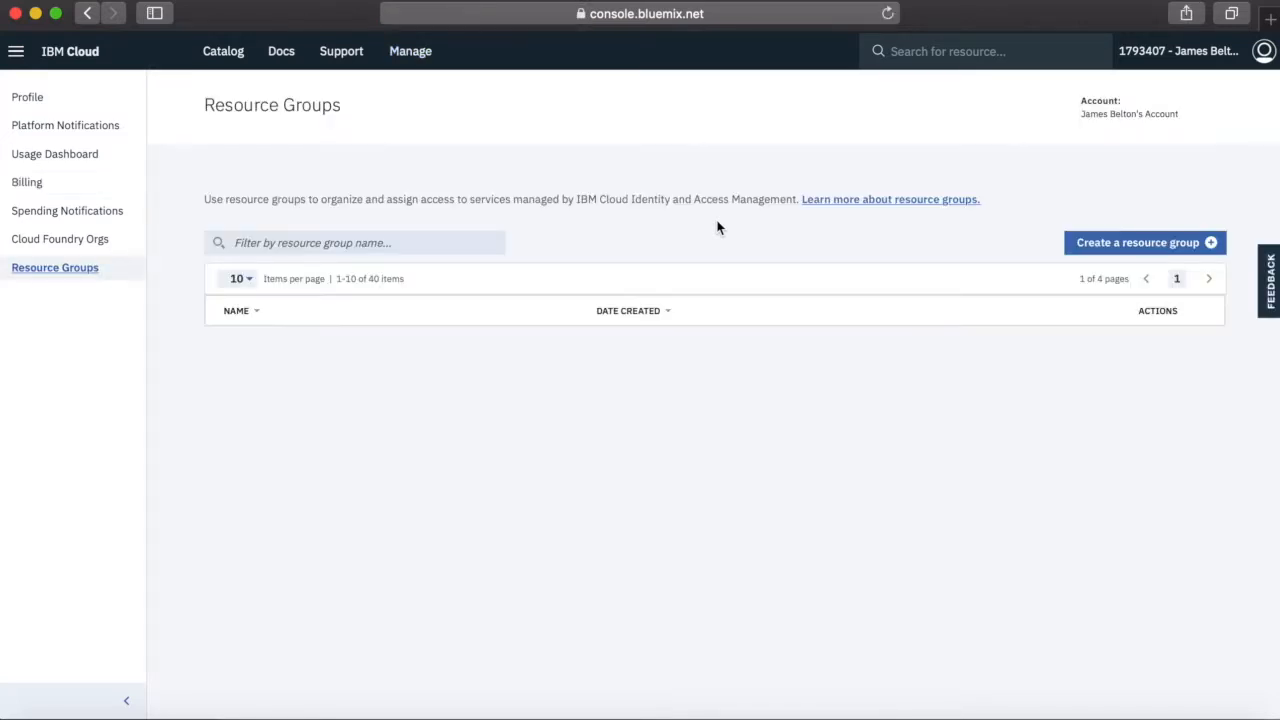
left_click(1206, 245)
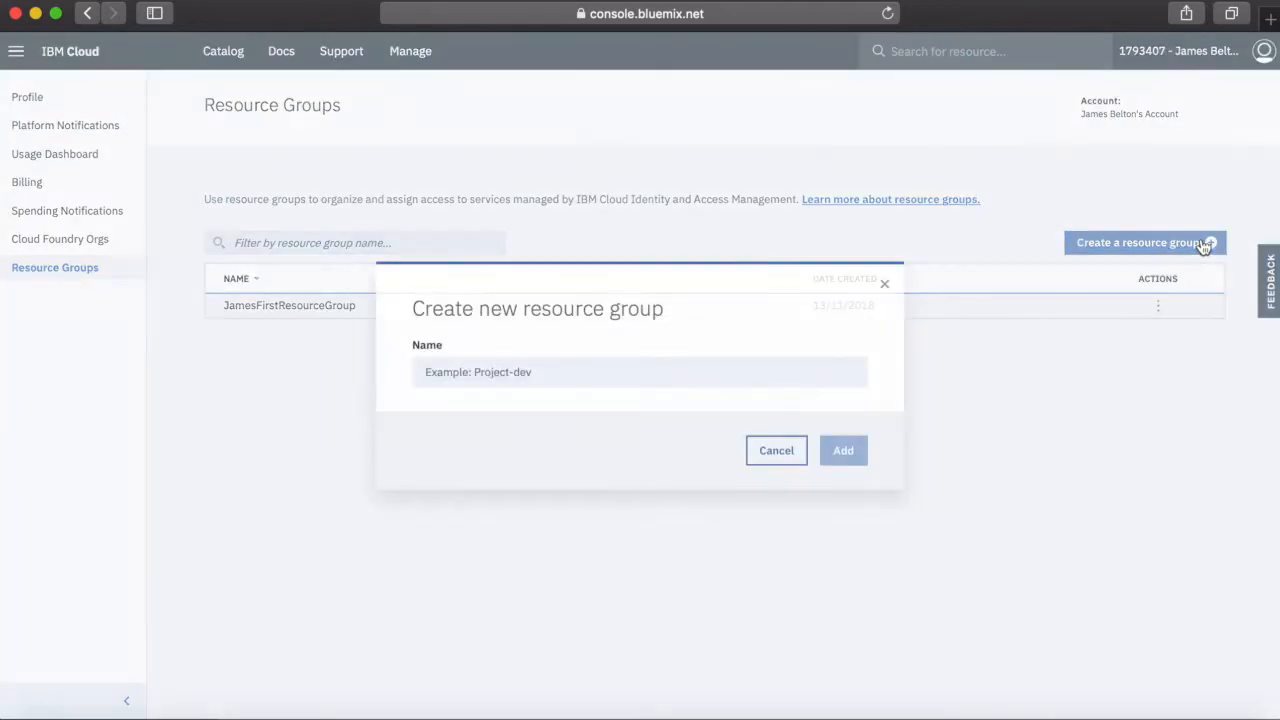
left_click(557, 371)
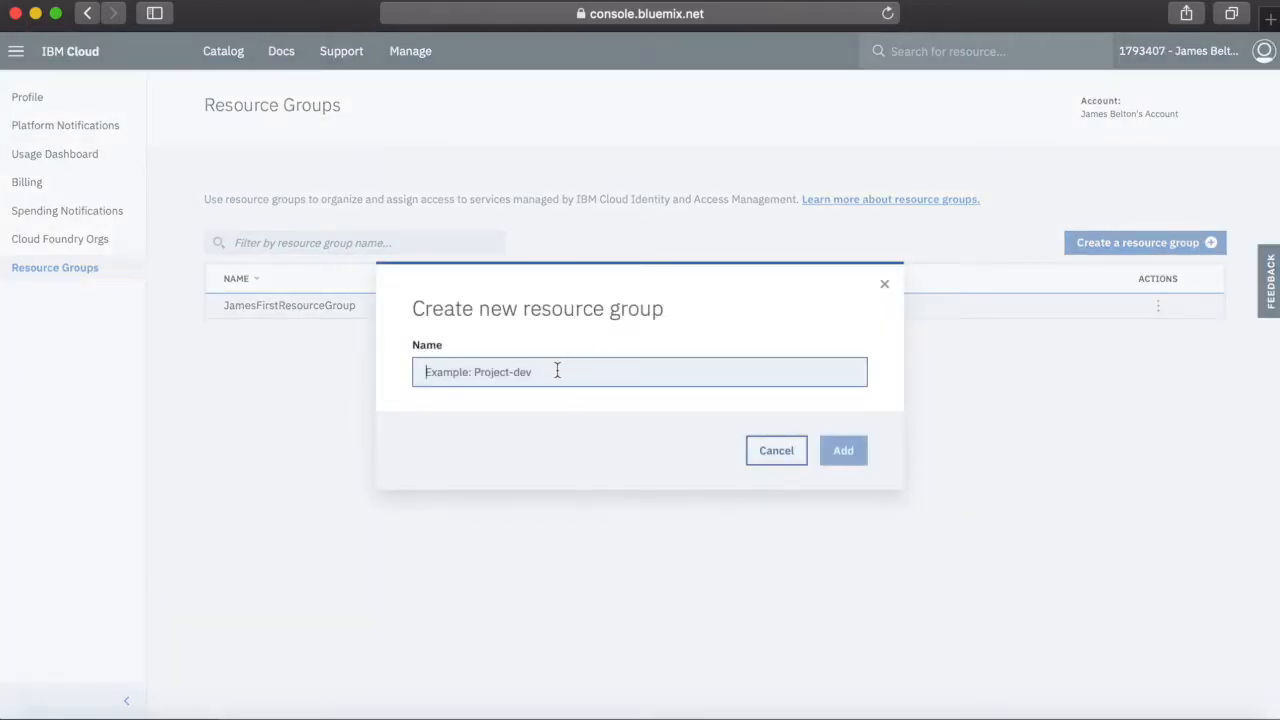
type("Ru")
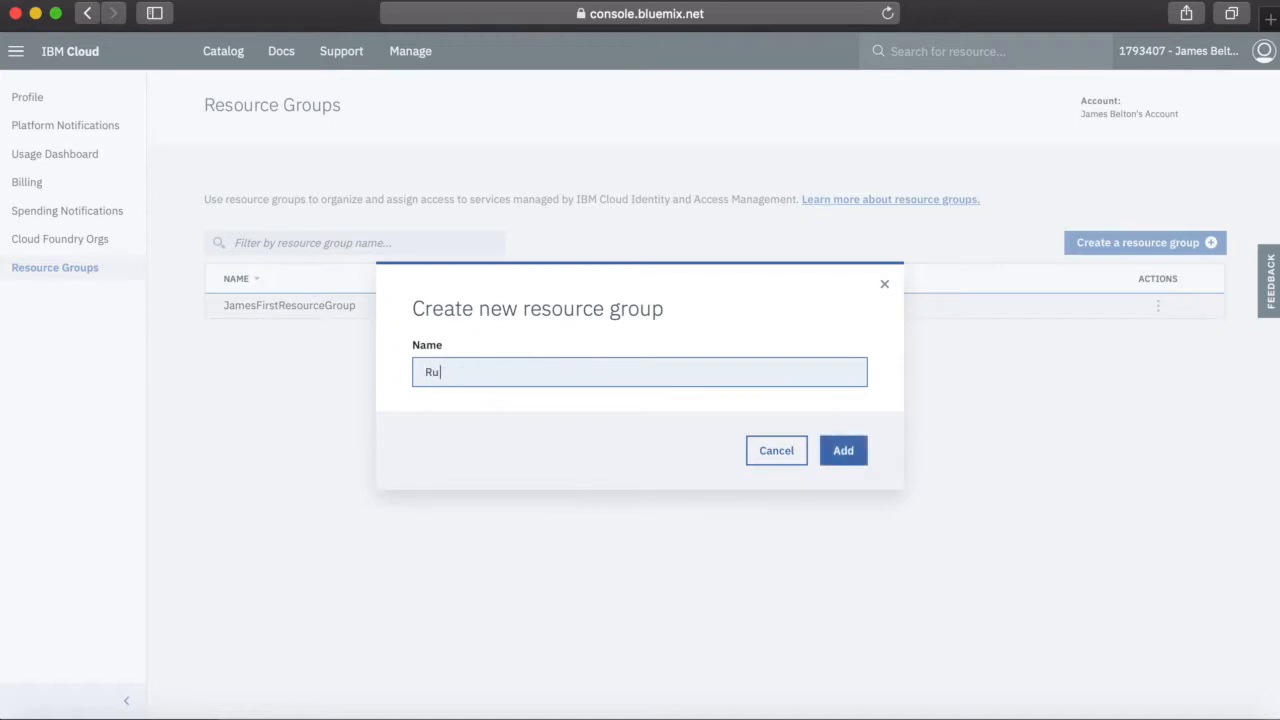
type("les-Dev")
left_click(846, 456)
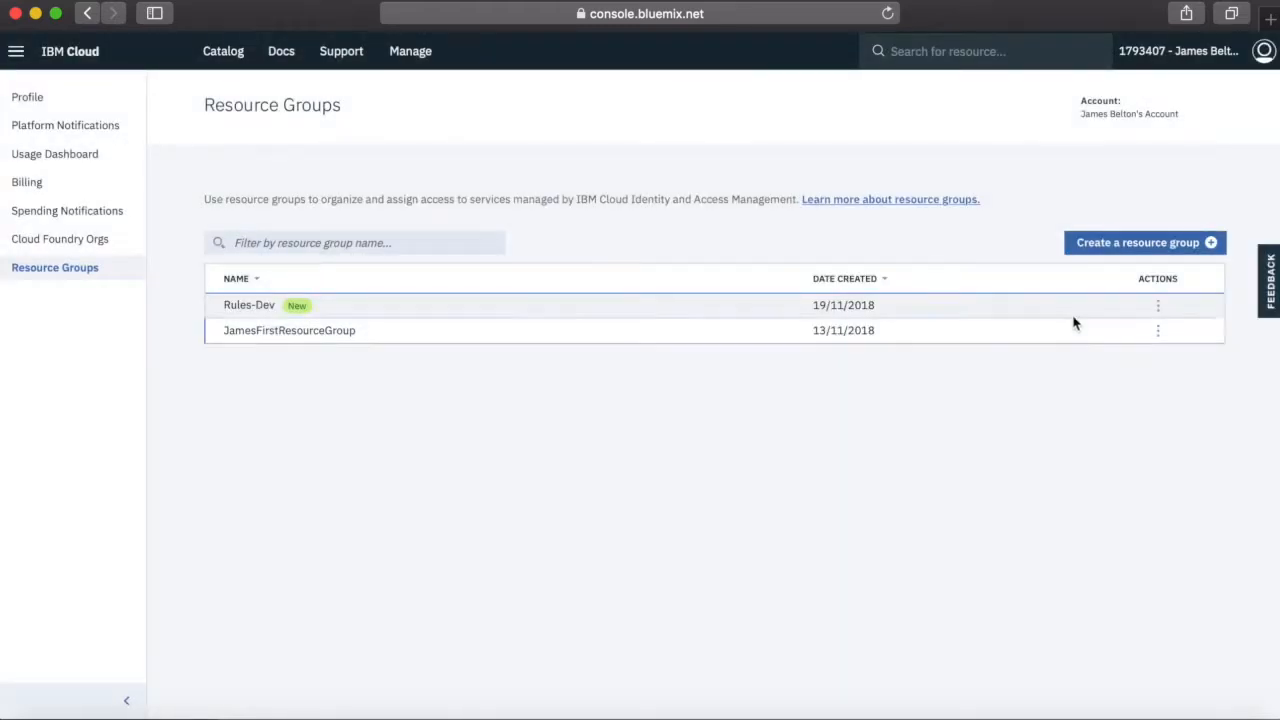
Add another resource group named Rules-Test
left_click(1138, 247)
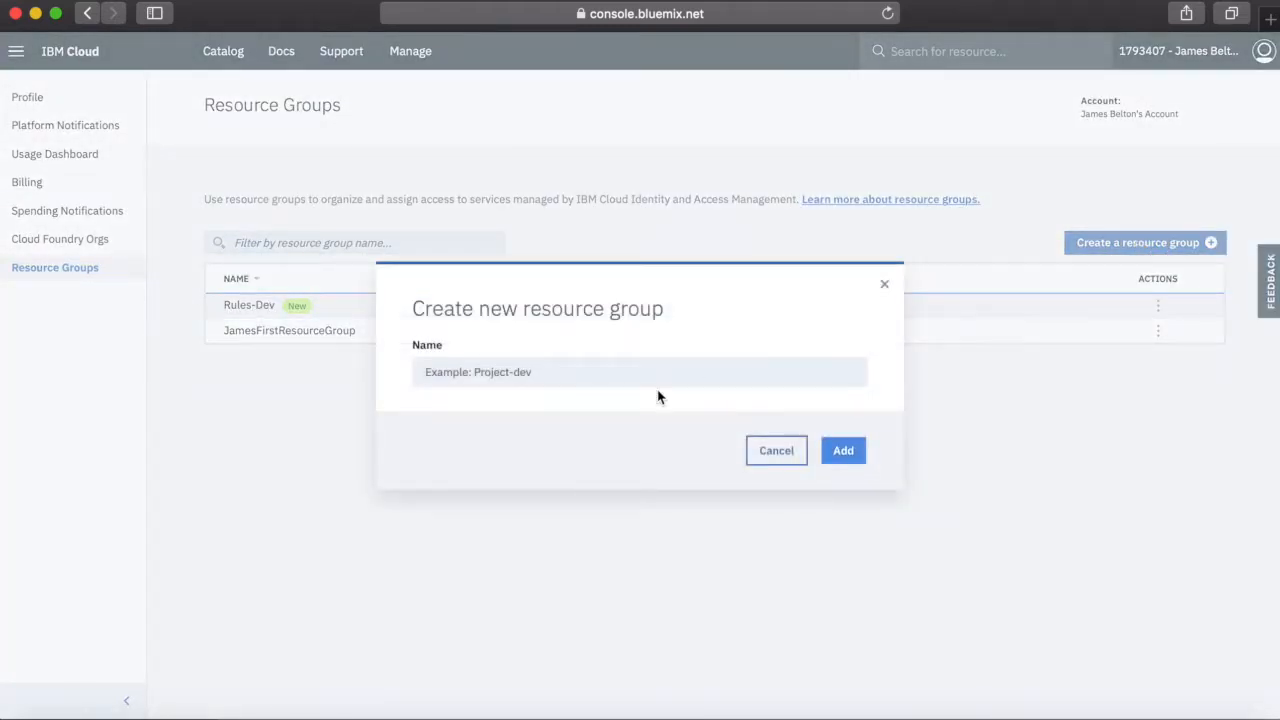
left_click(626, 362)
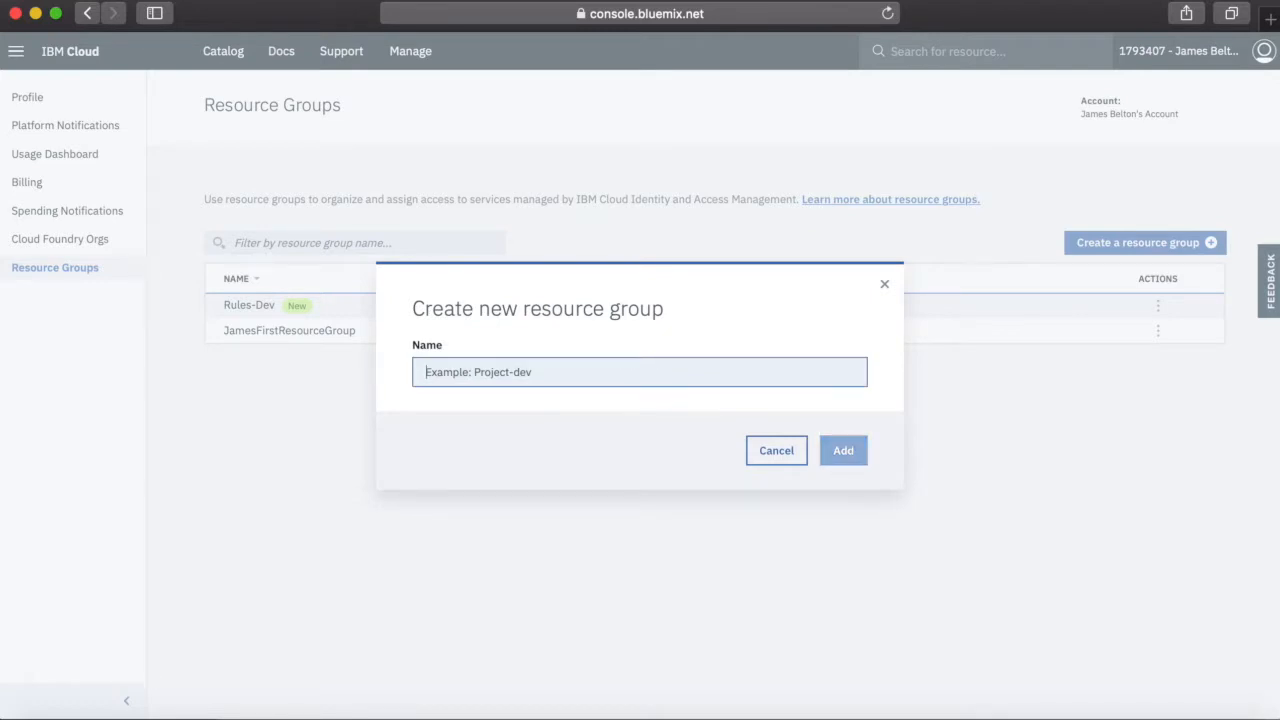
type("Rules")
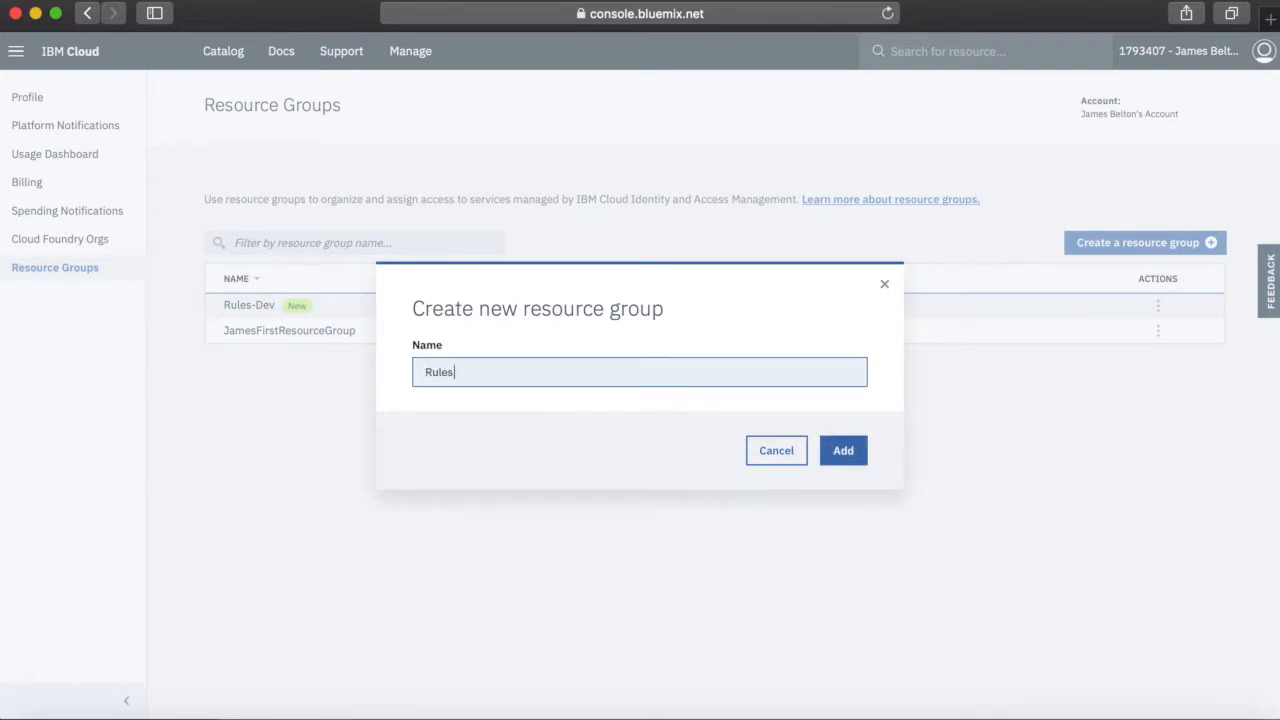
type("-Test")
left_click(843, 451)
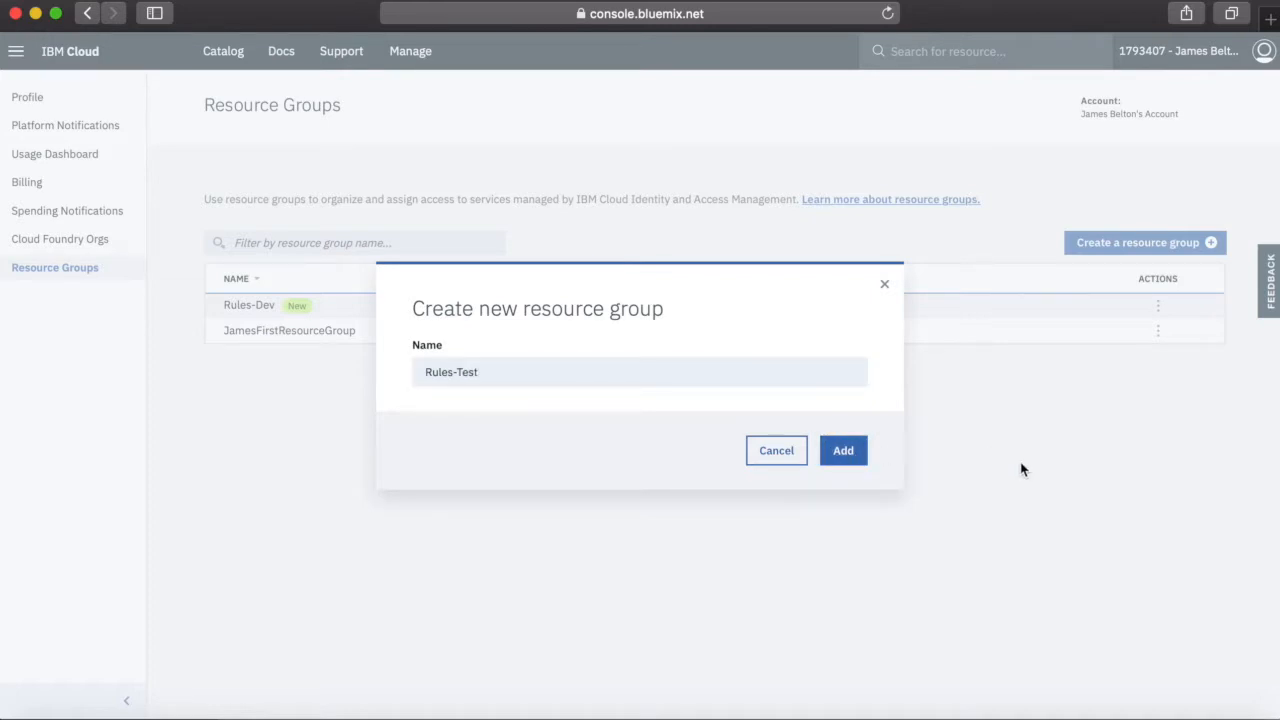
Add a further resource group named Rules-Prod
left_click(1152, 244)
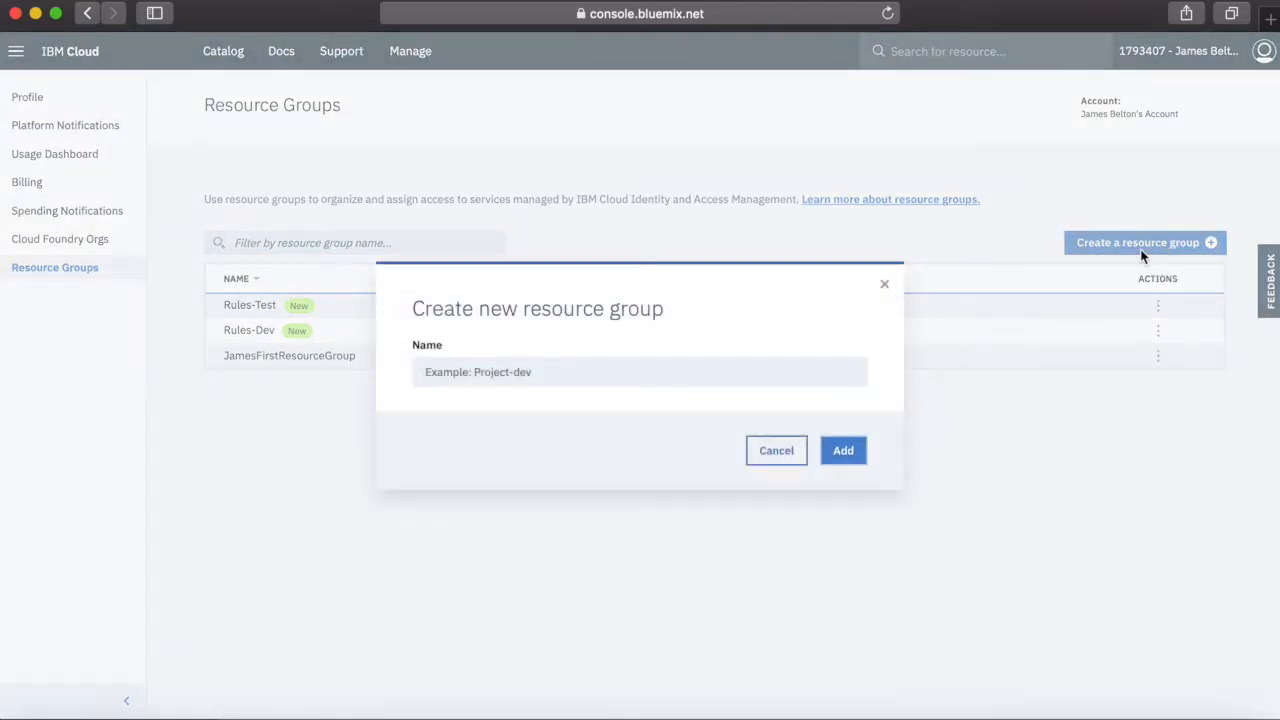
left_click(651, 364)
type("Rules-Prod")
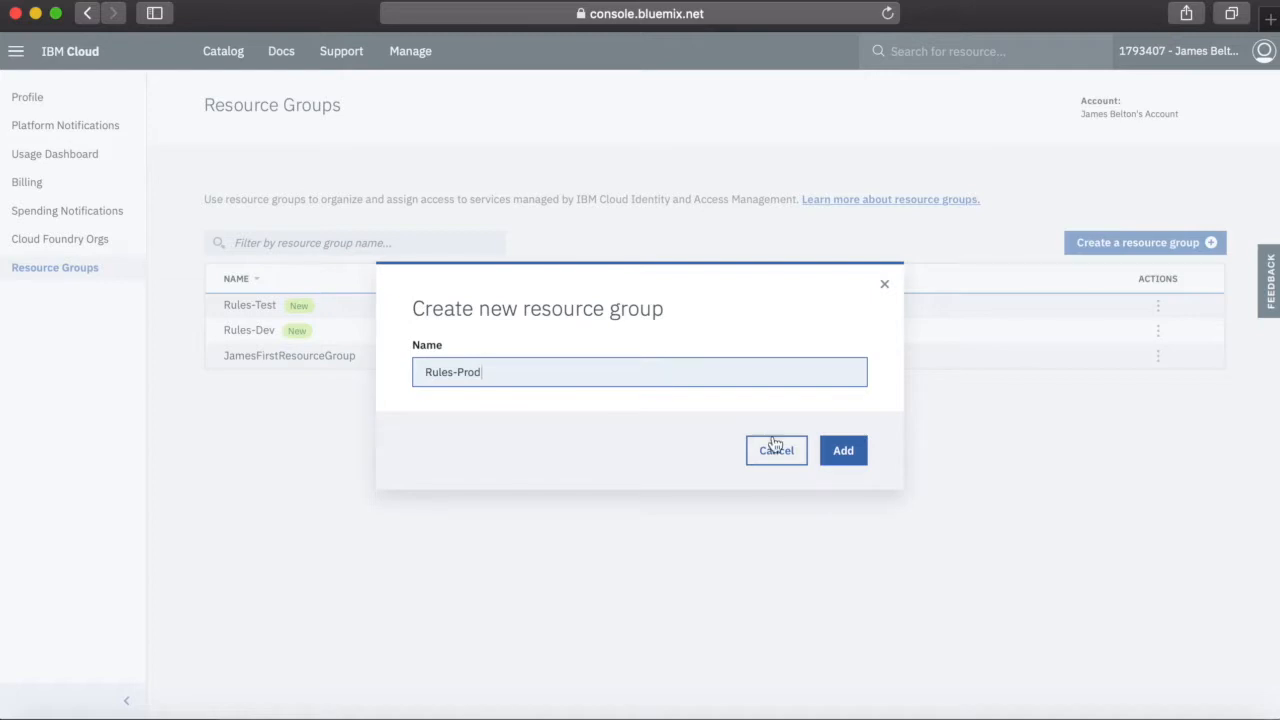
left_click(848, 450)
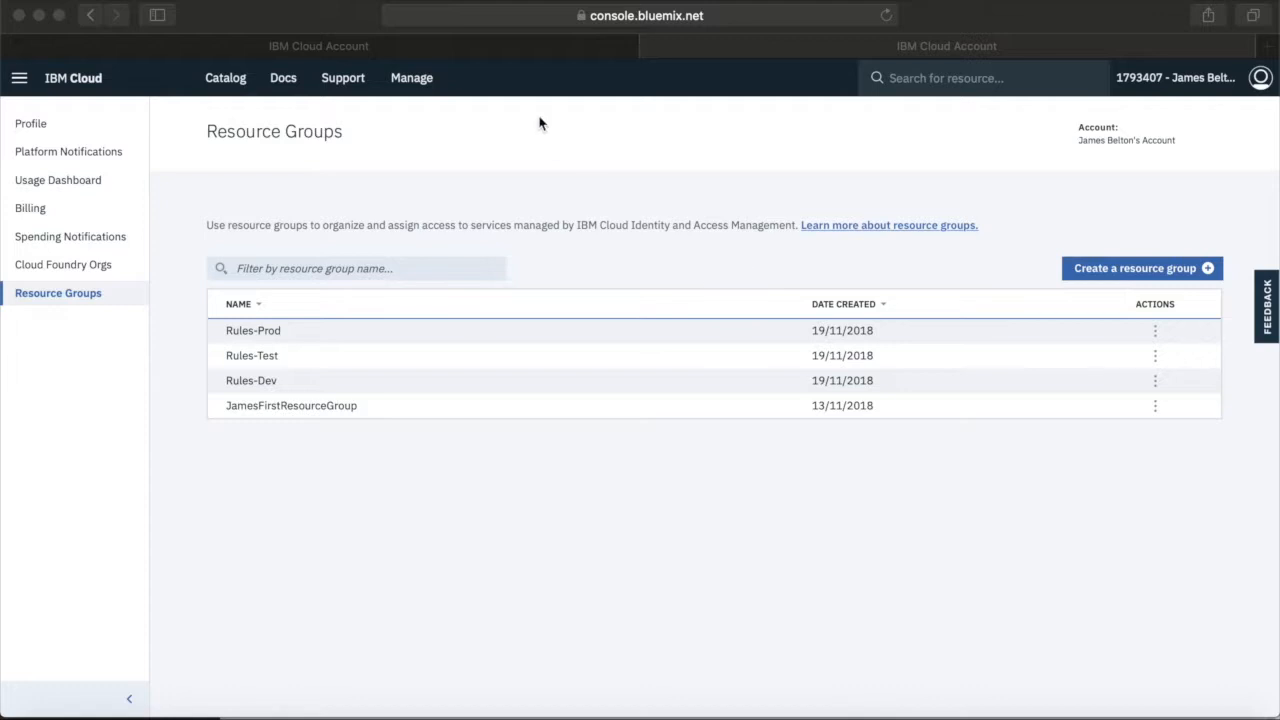
Create a new Cloud Foundry organization named Rules in the account
left_click(412, 79)
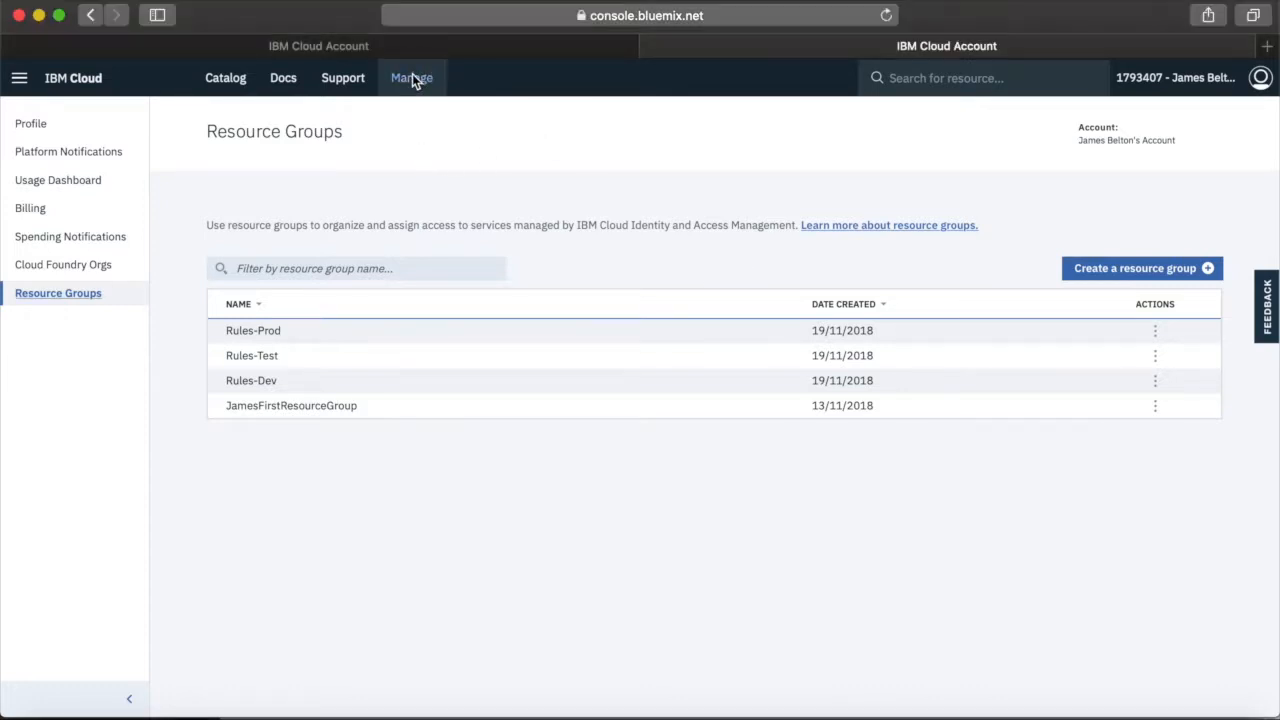
left_click(412, 79)
mouse_move(423, 114)
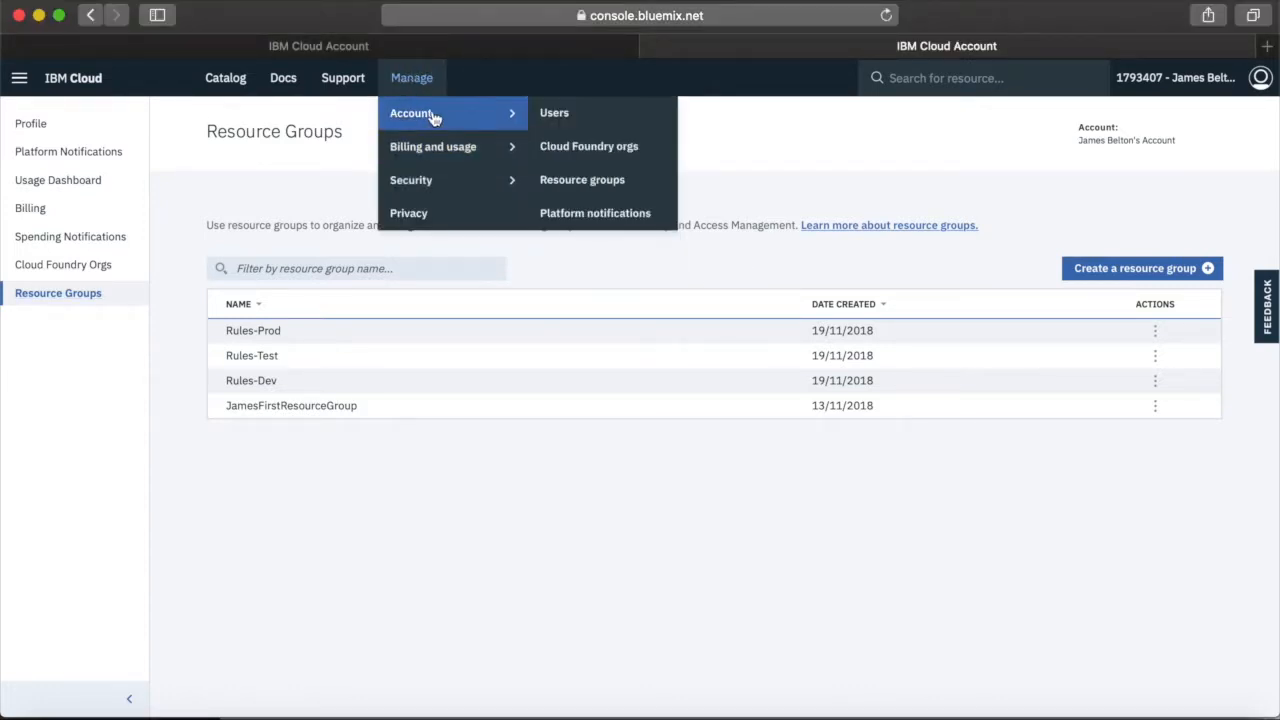
left_click(598, 148)
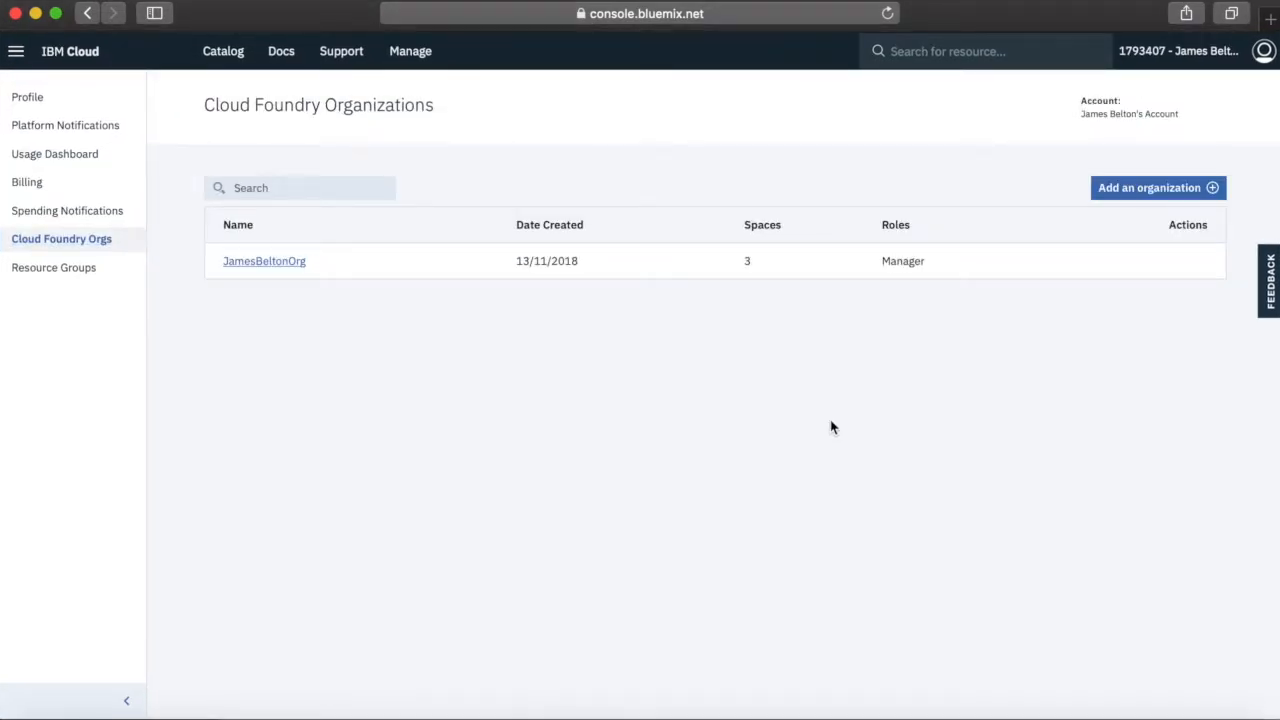
left_click(1150, 193)
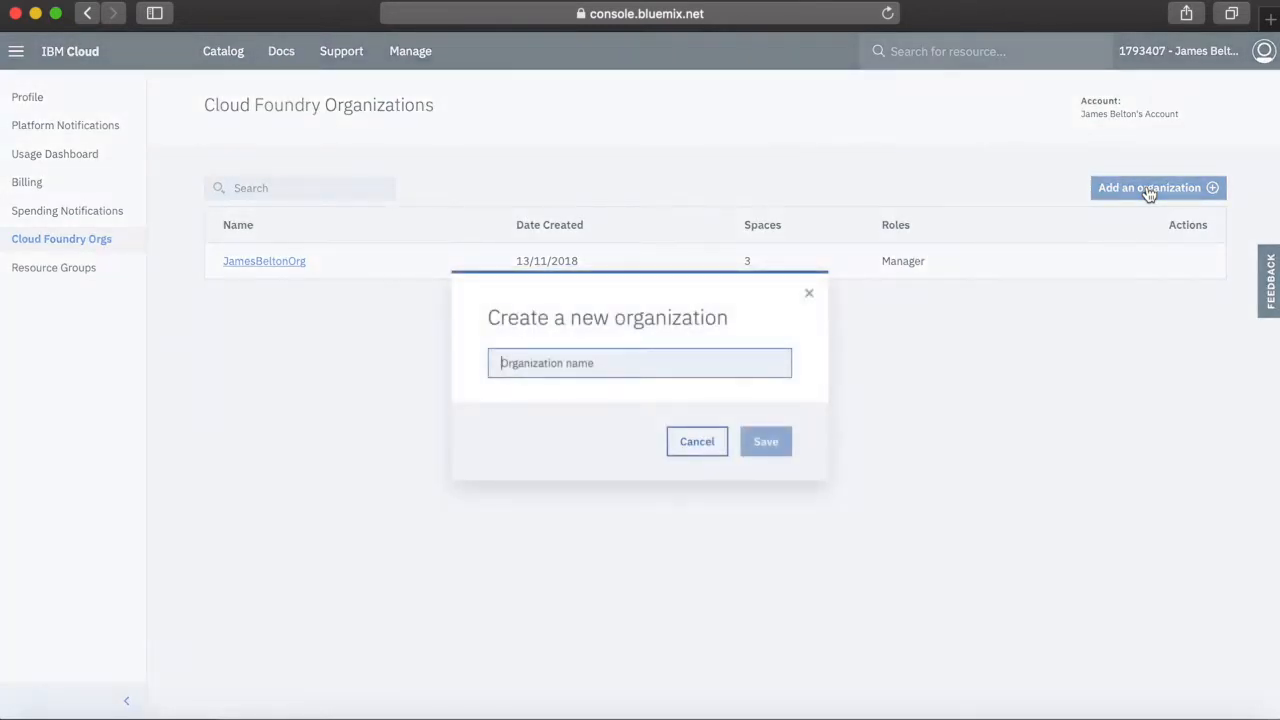
left_click(640, 362)
type("Rules")
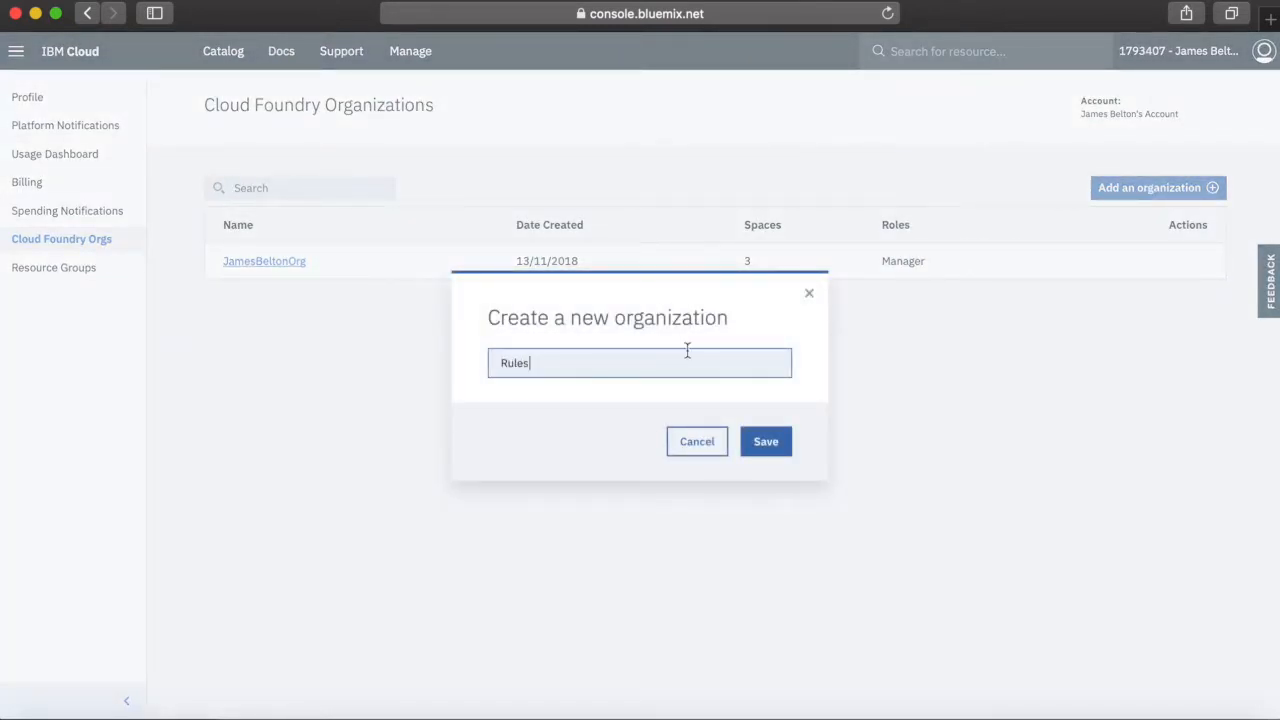
left_click(775, 440)
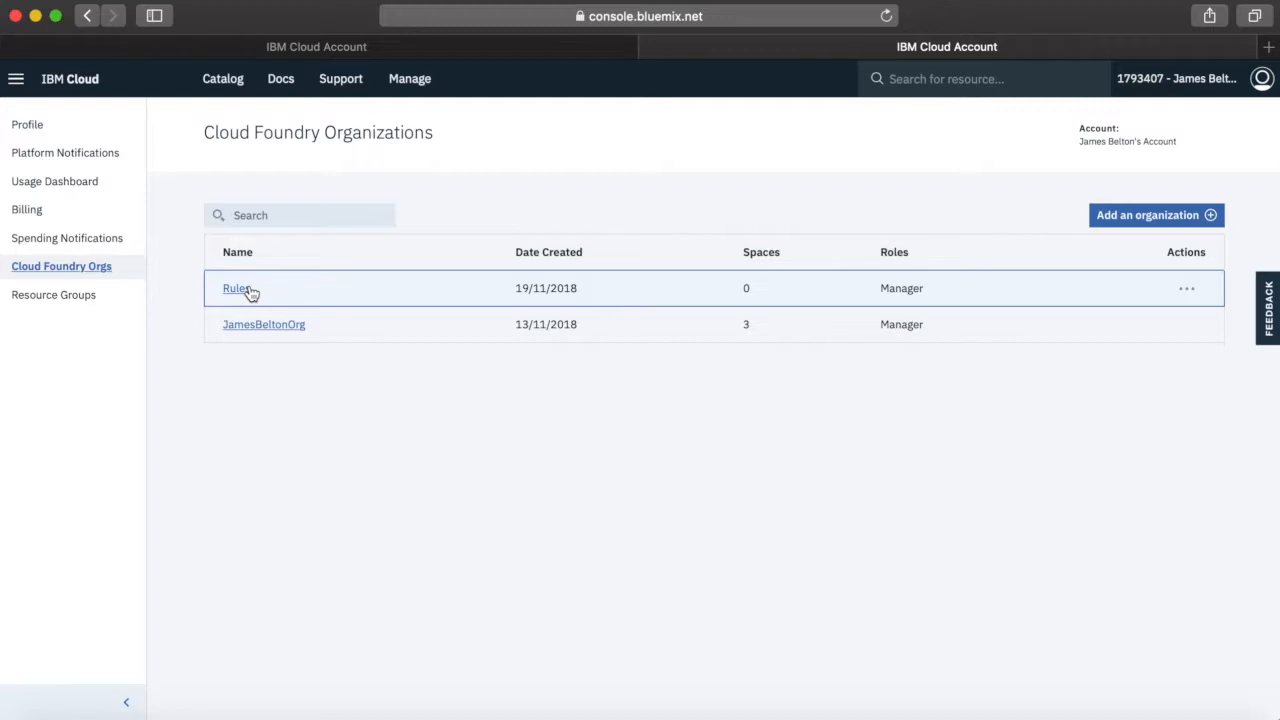
In the Rules organization, create a space named Rules-Dev in the US East region
left_click(250, 289)
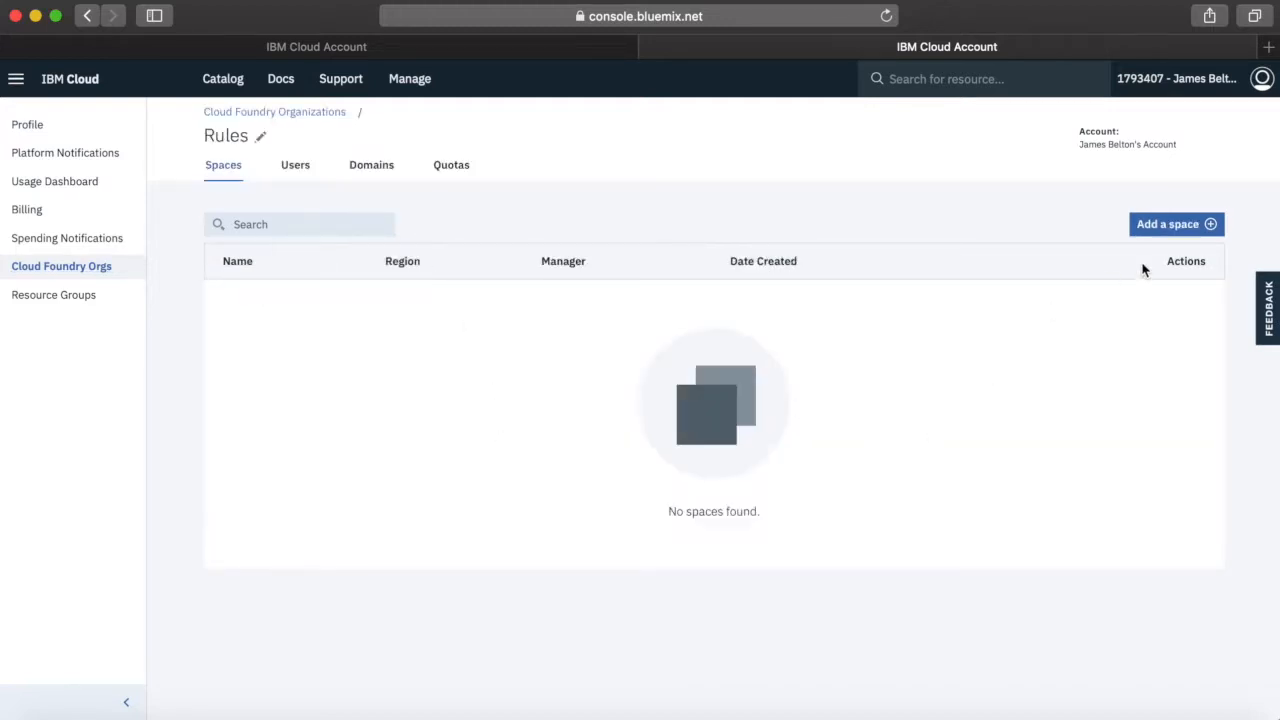
left_click(1168, 228)
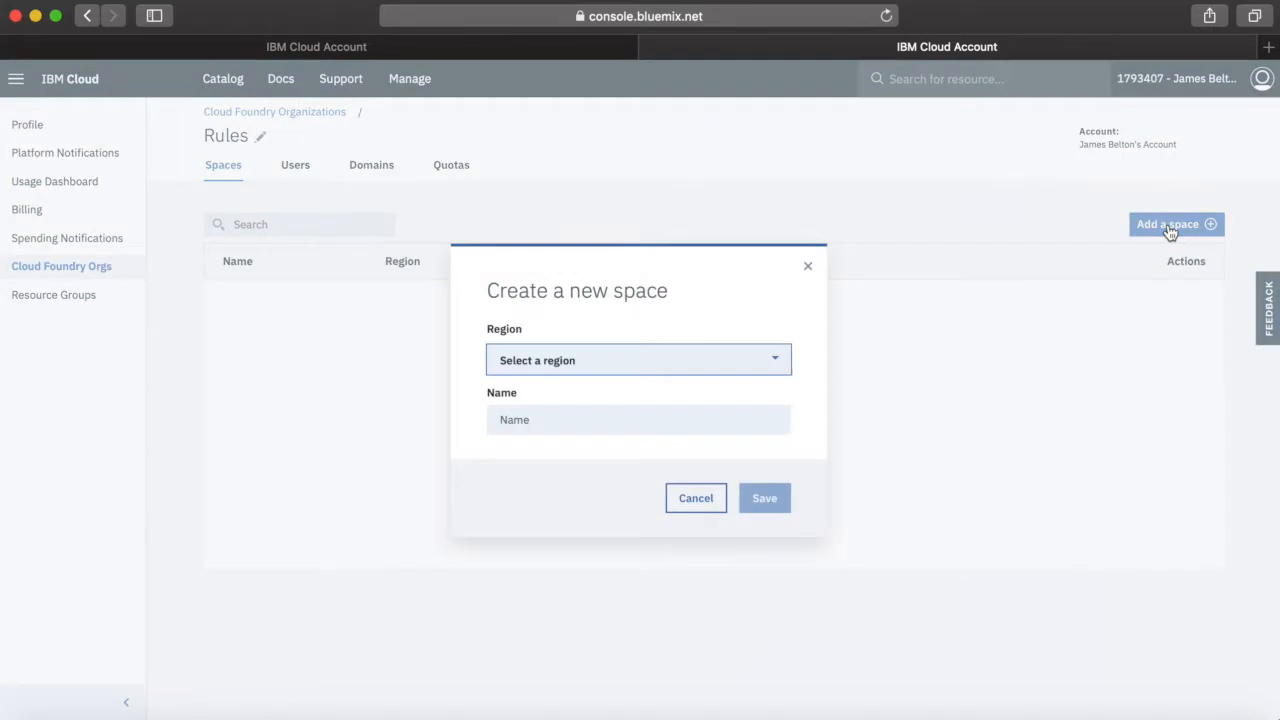
left_click(619, 372)
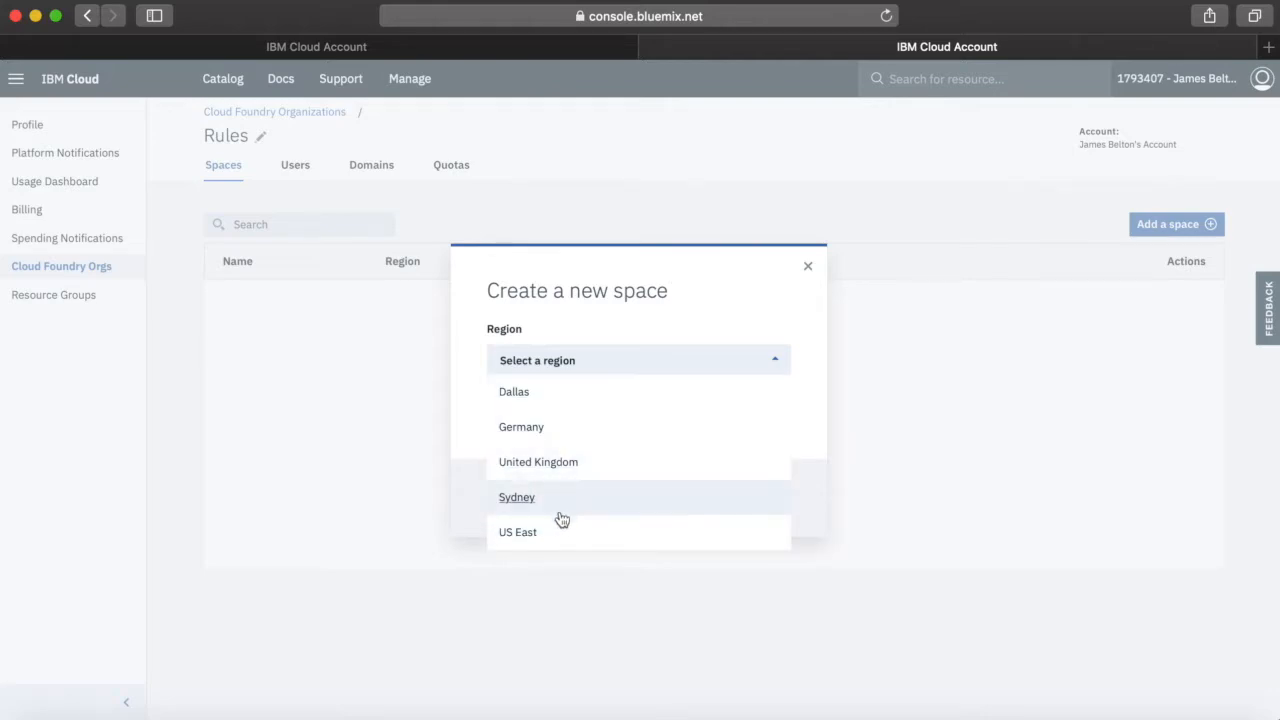
left_click(523, 532)
left_click(552, 420)
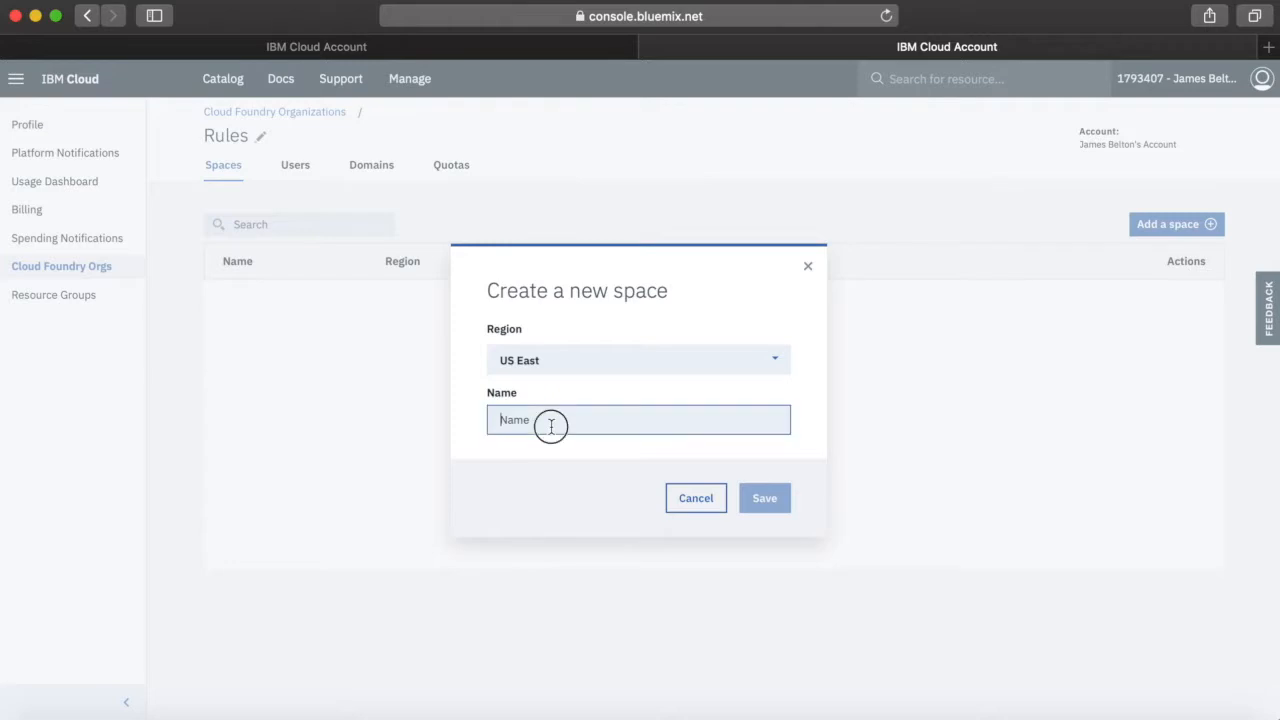
type("Rules")
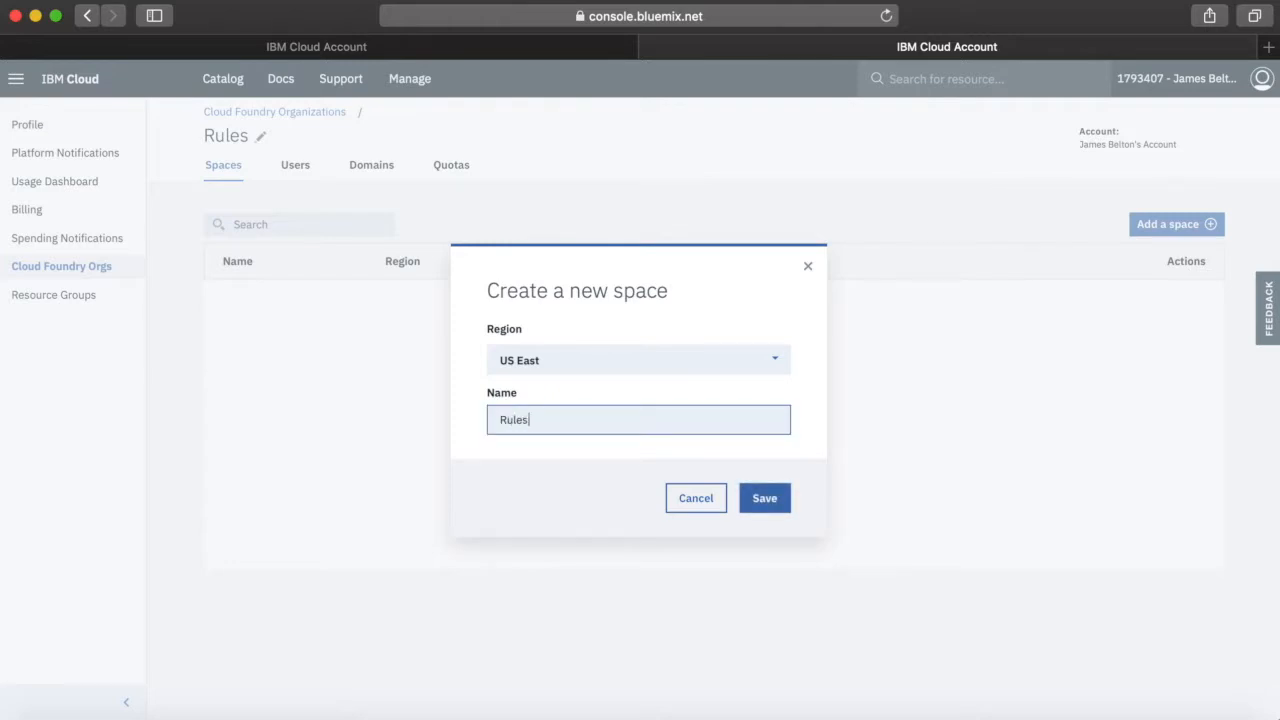
type("-Dev")
left_click(758, 512)
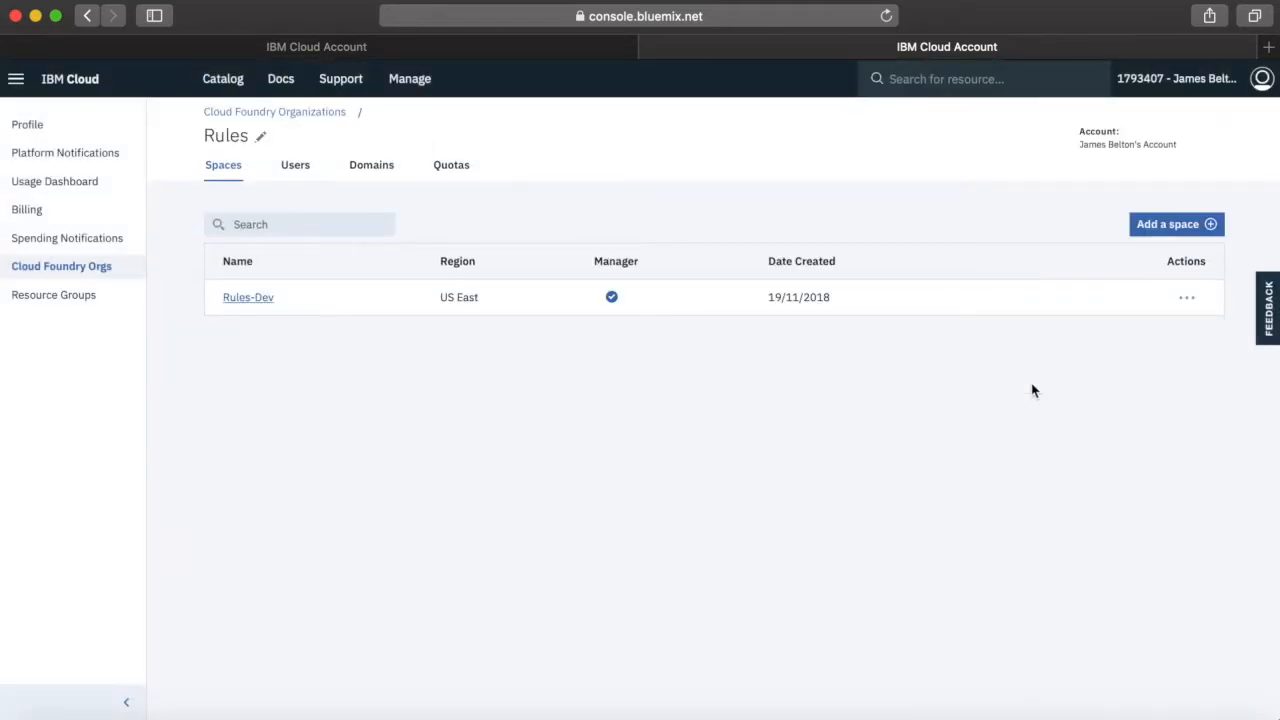
Add a space named Rules-Test in the US East region to the Rules organization
left_click(1171, 241)
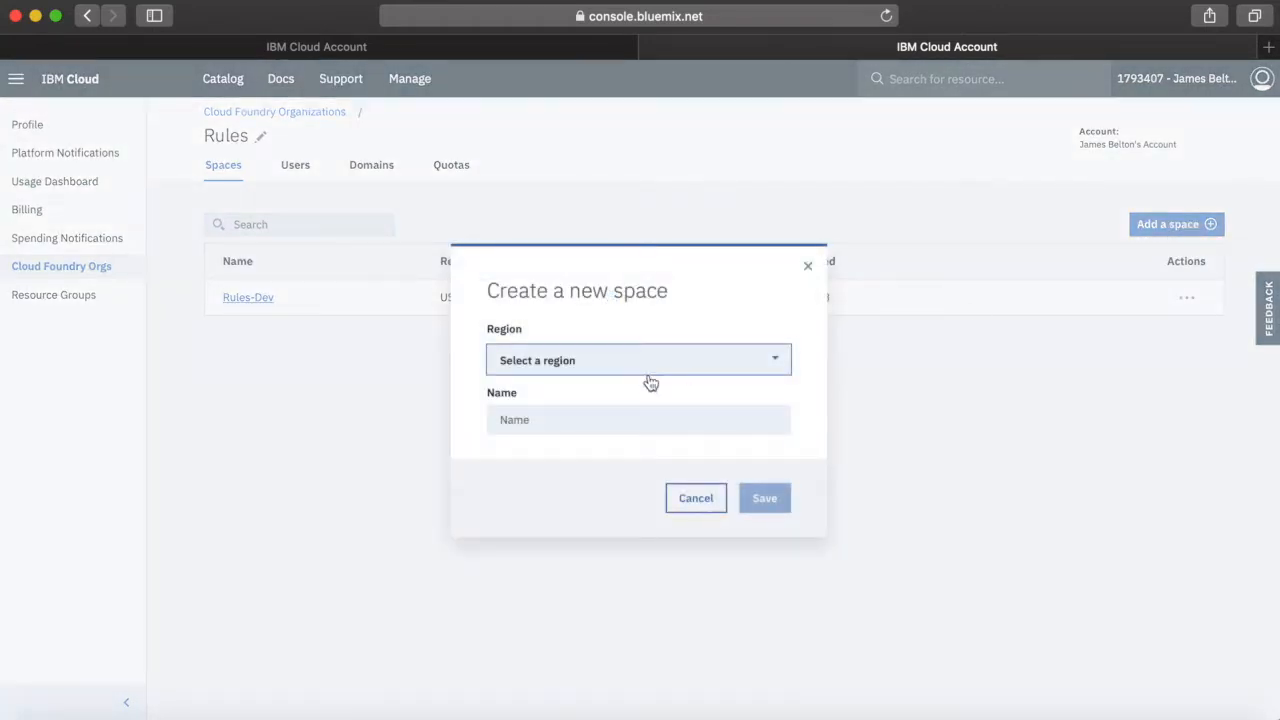
left_click(614, 372)
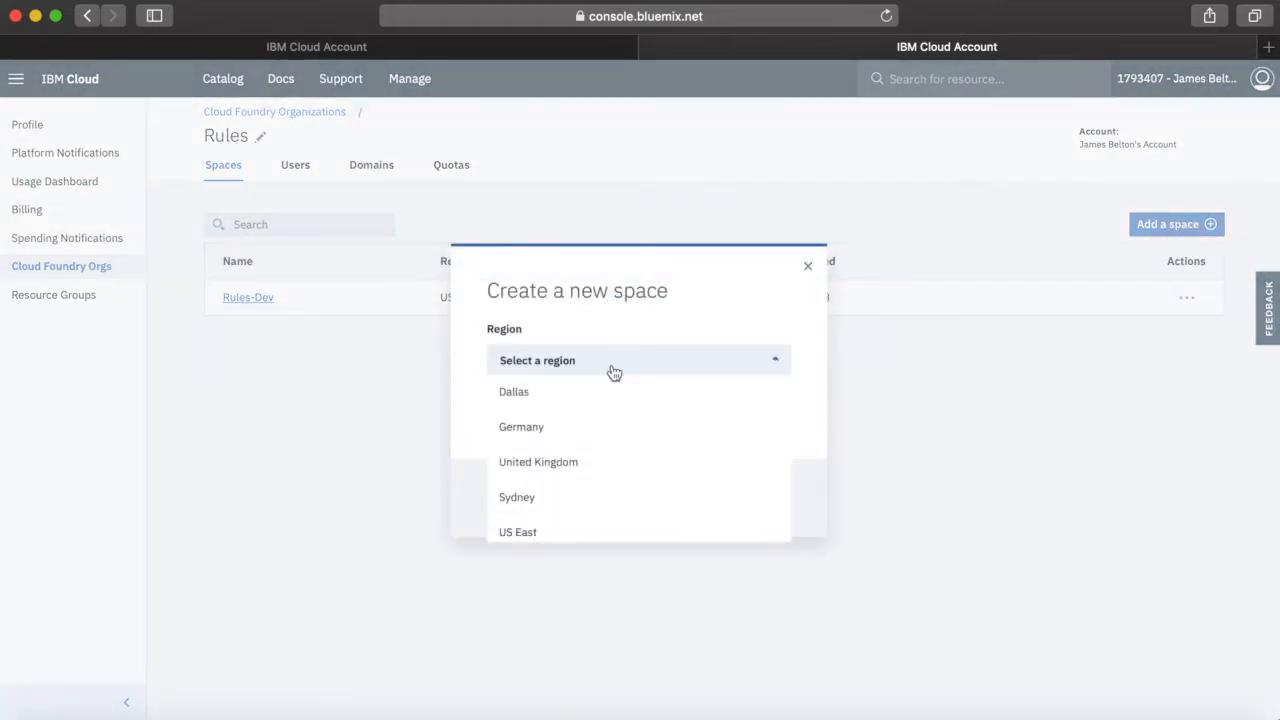
left_click(526, 530)
left_click(554, 424)
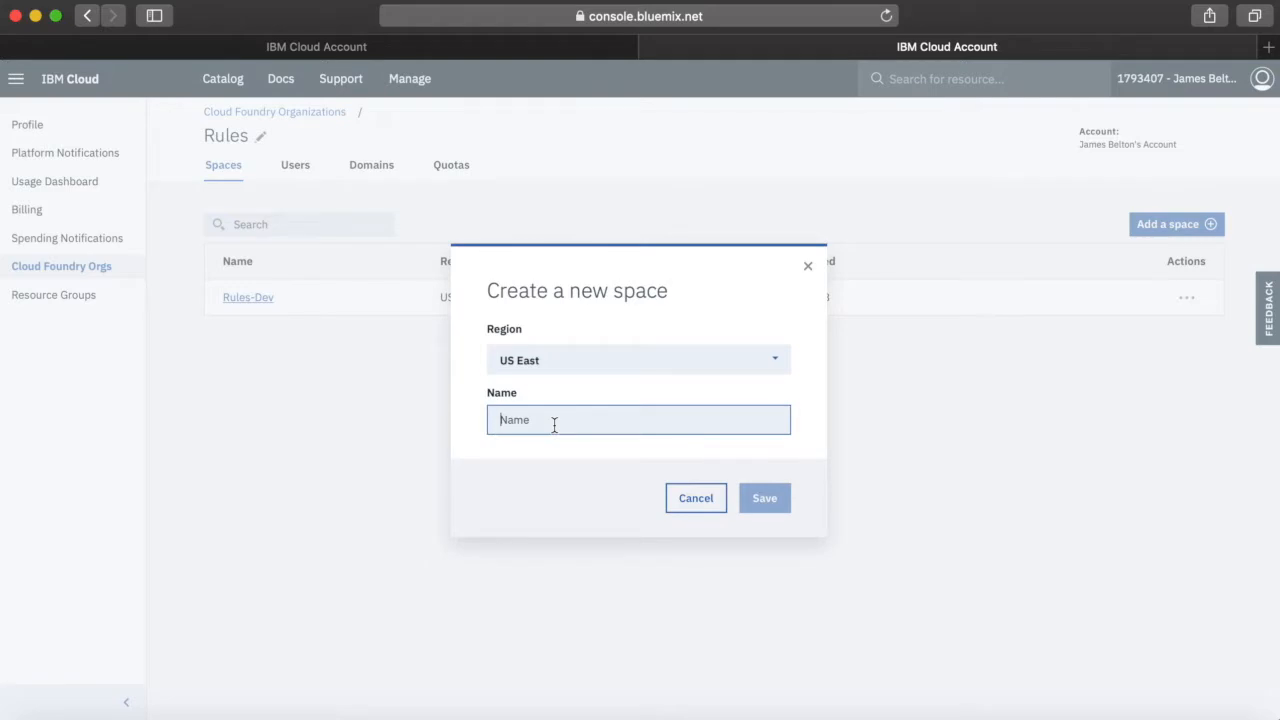
type("Rules-Test")
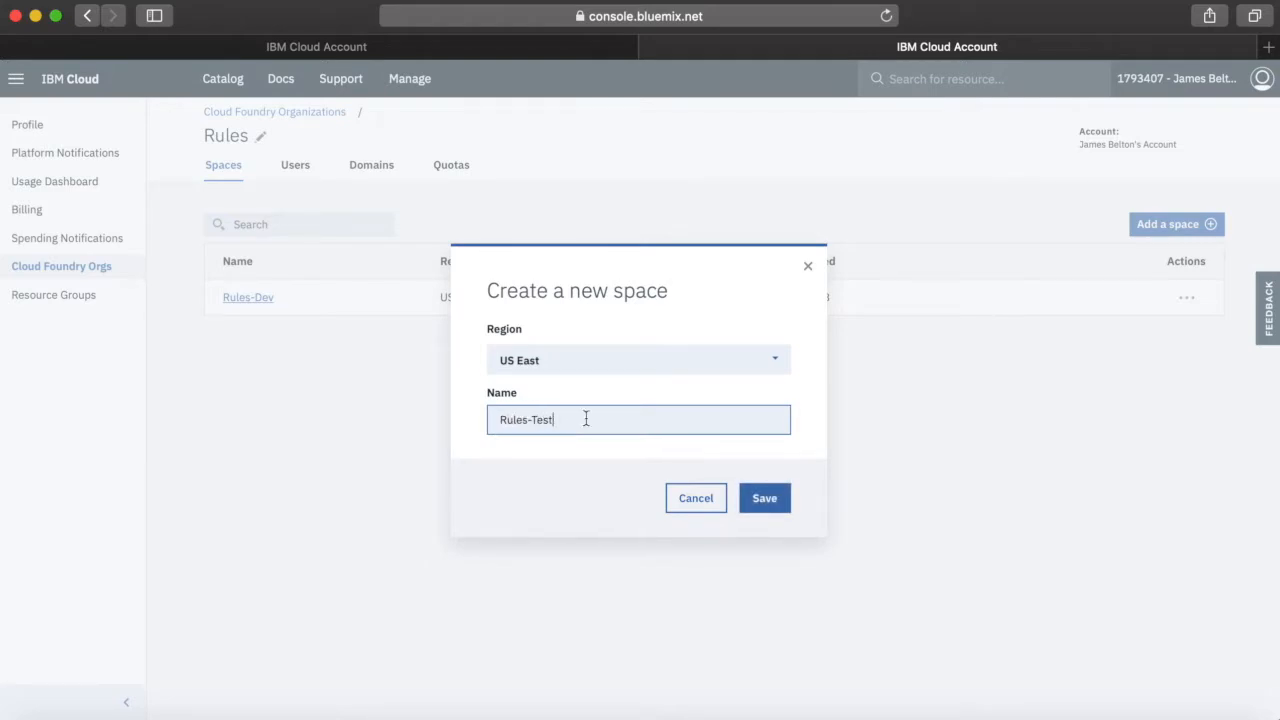
left_click(770, 500)
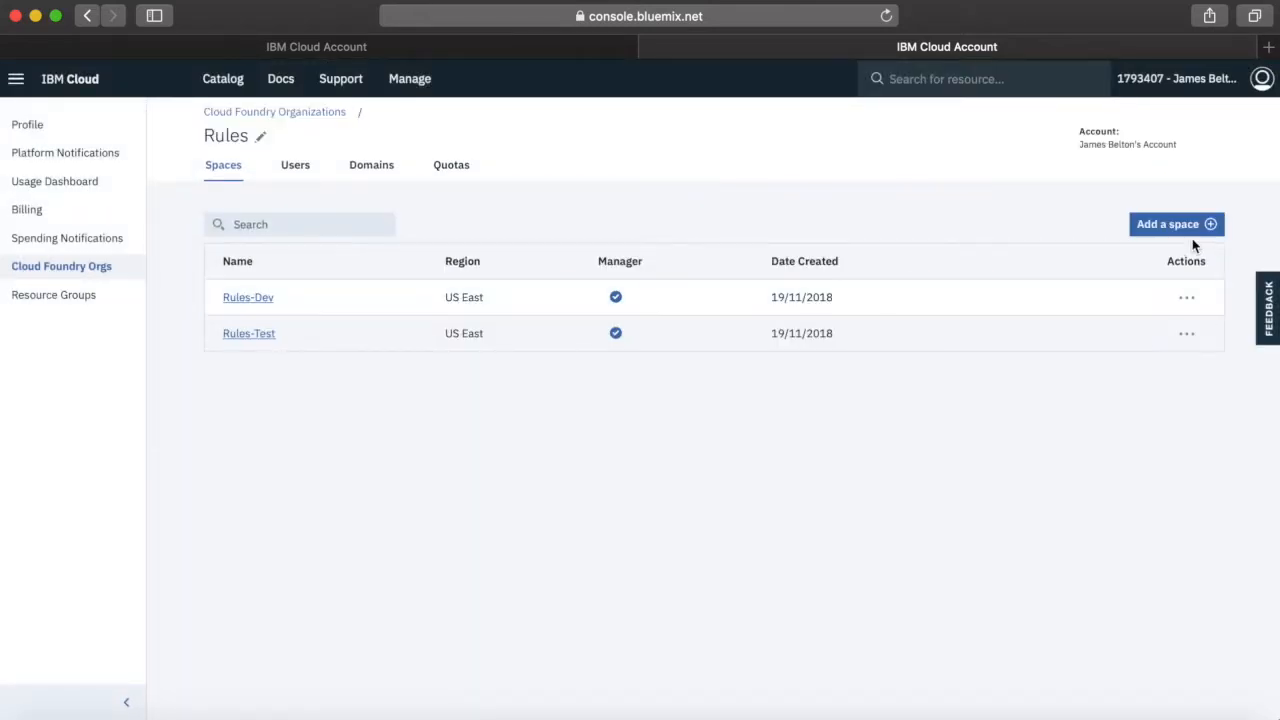
Add a space named Rules-Prod in the Germany region to the Rules organization
left_click(1184, 233)
left_click(660, 370)
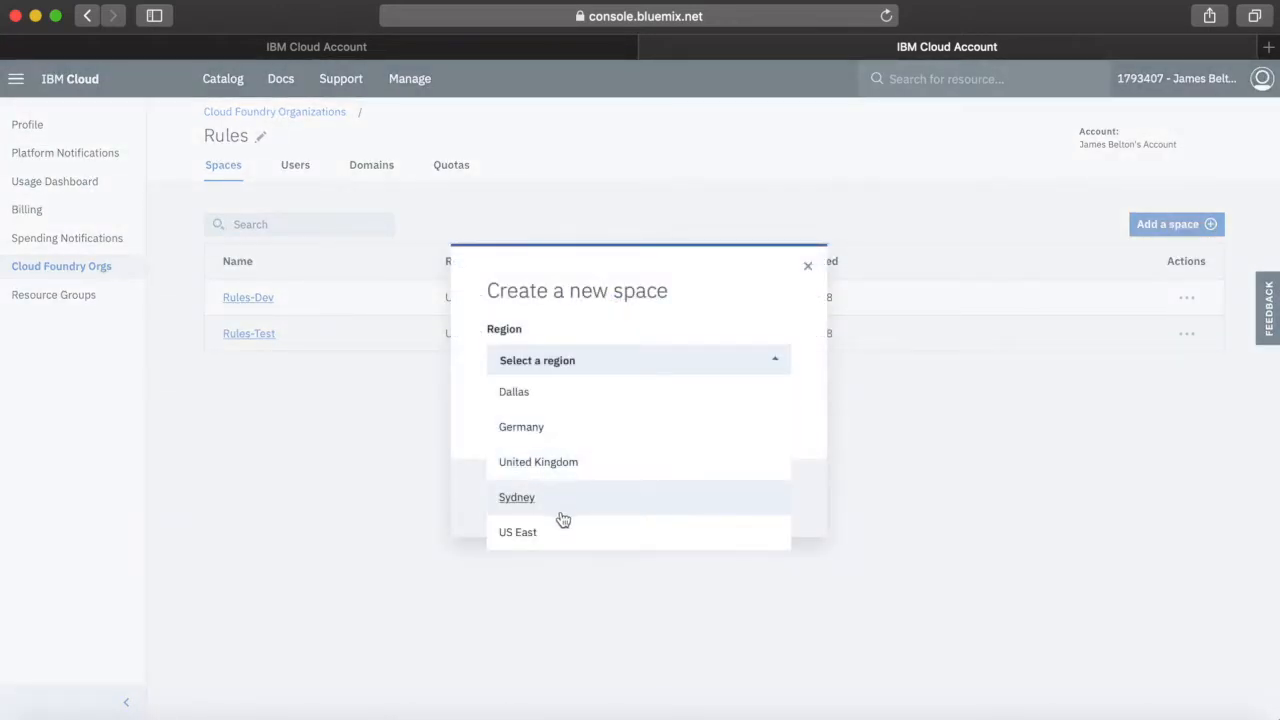
left_click(533, 438)
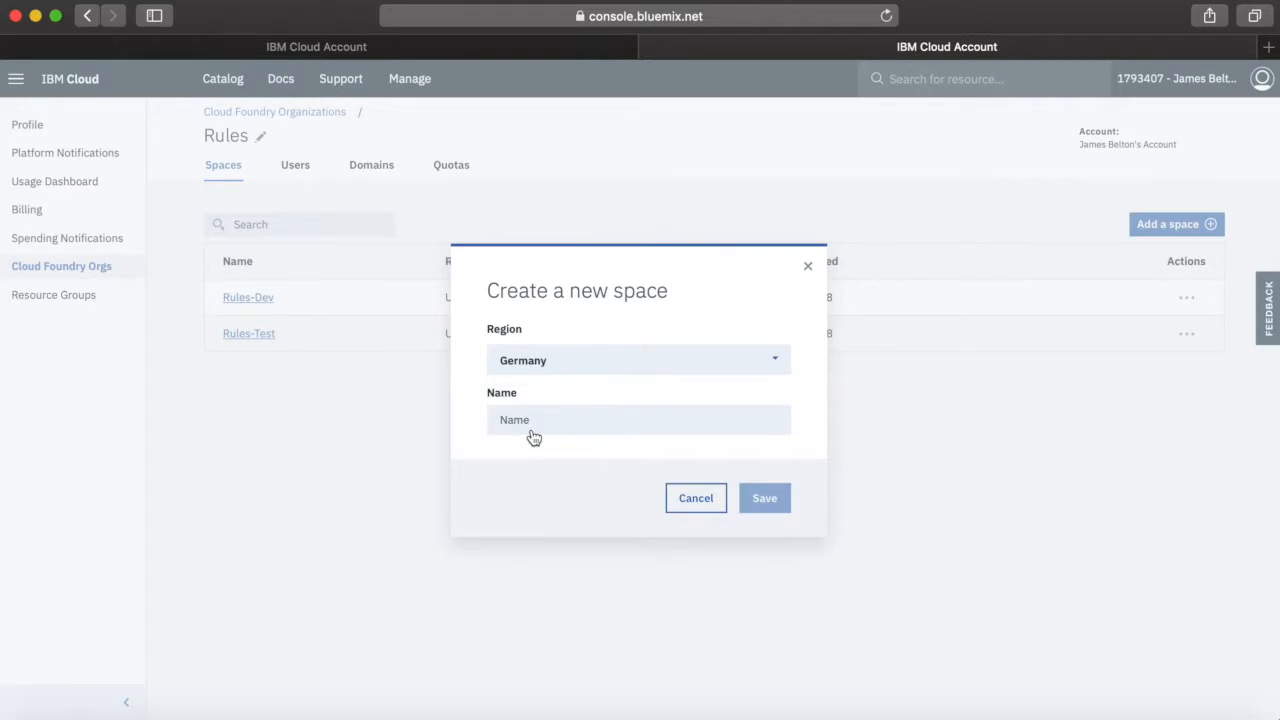
left_click(595, 420)
type("Rules-Prod")
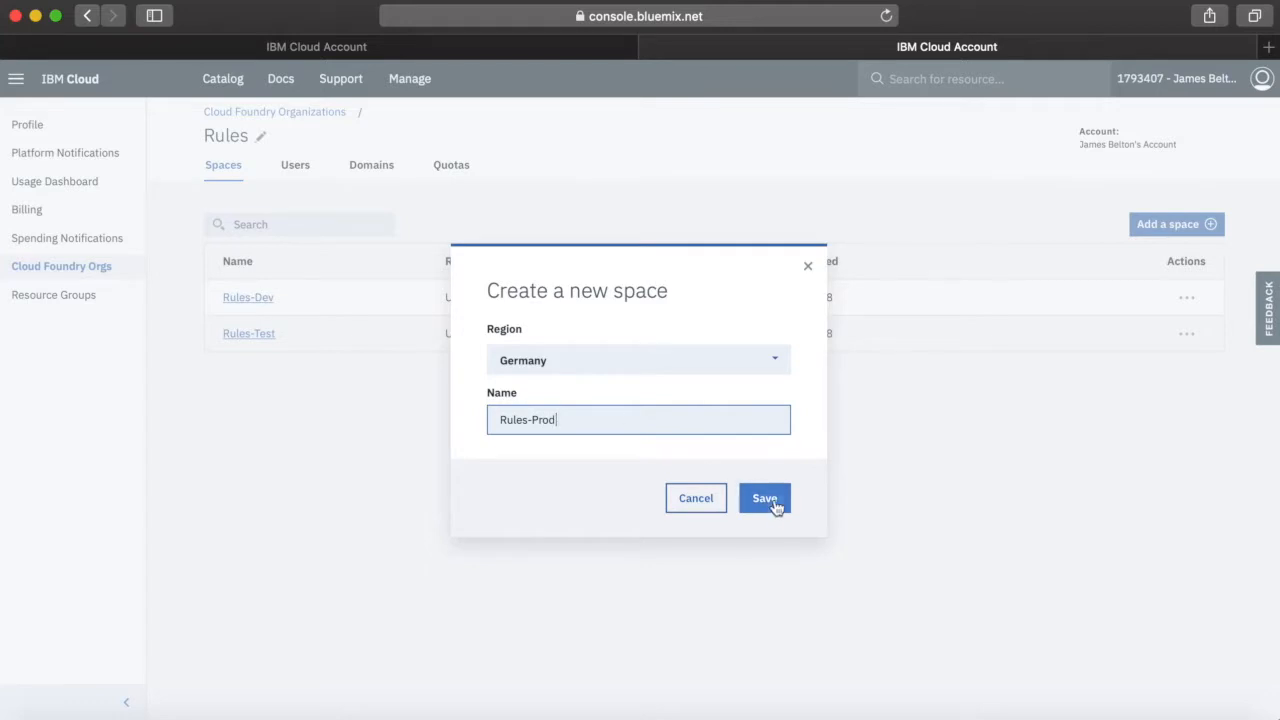
left_click(773, 500)
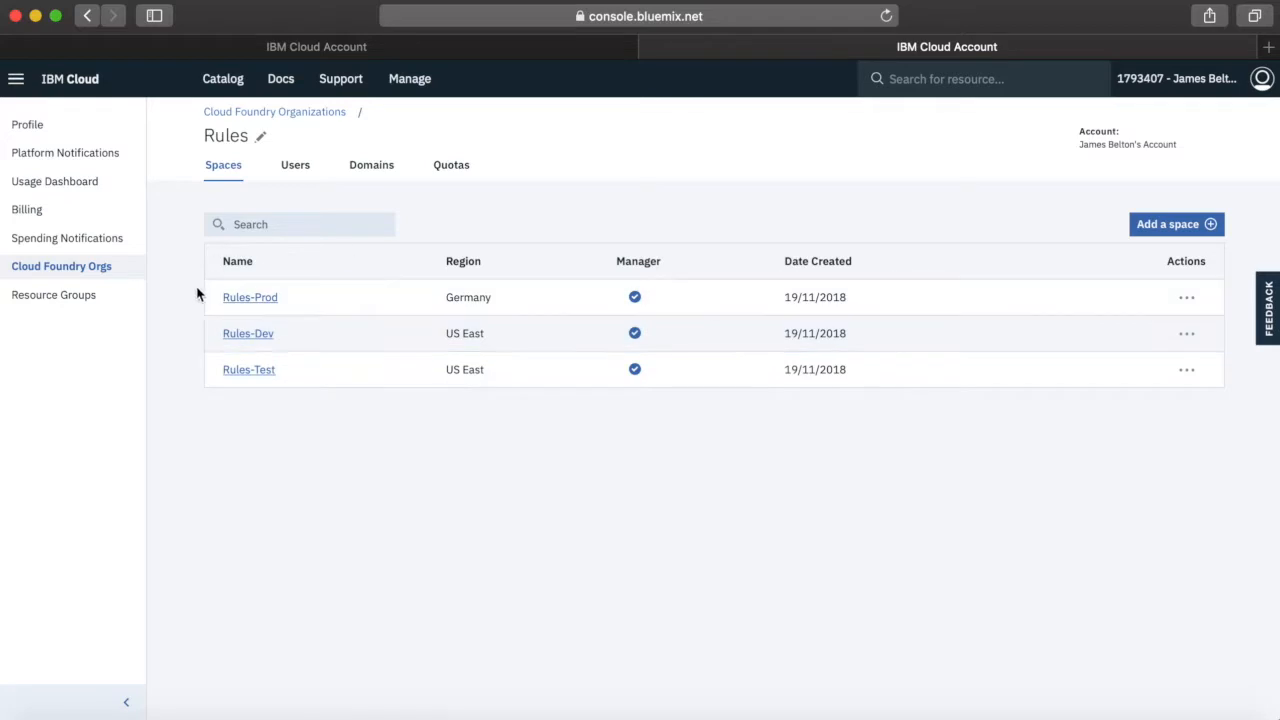
Open the account's user management page and start a new user invitation
left_click(301, 114)
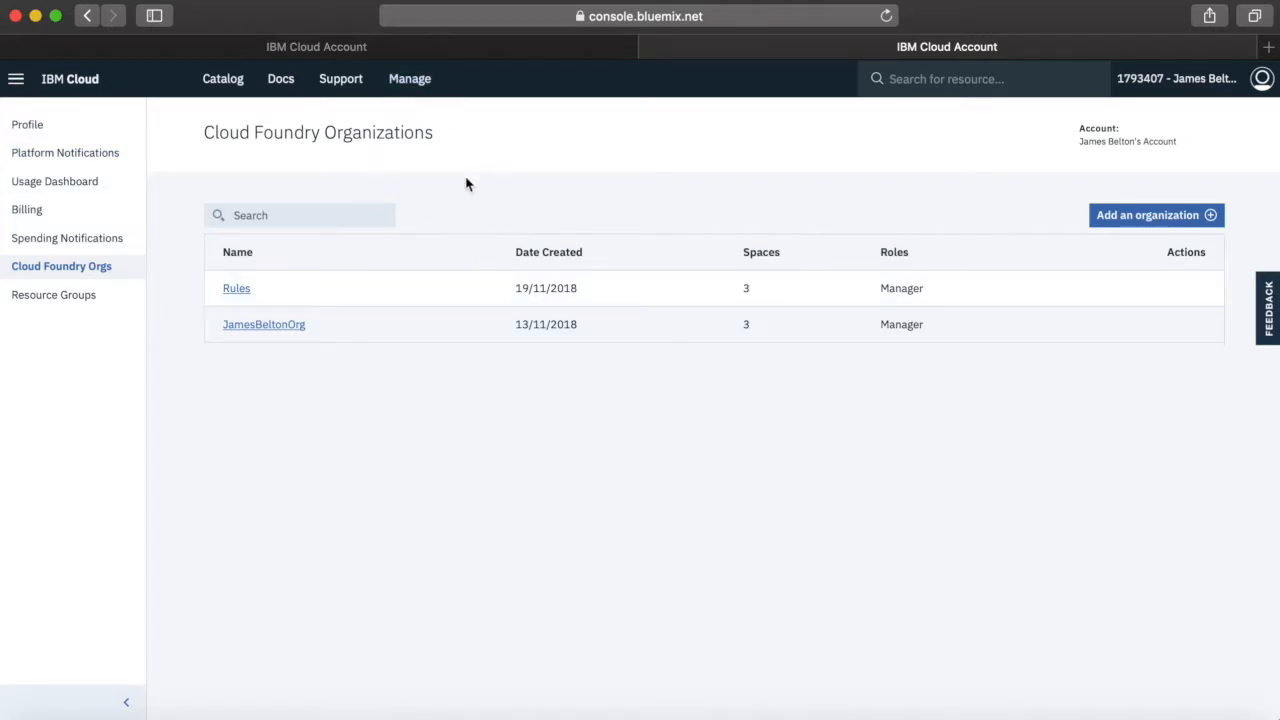
left_click(421, 82)
mouse_move(420, 116)
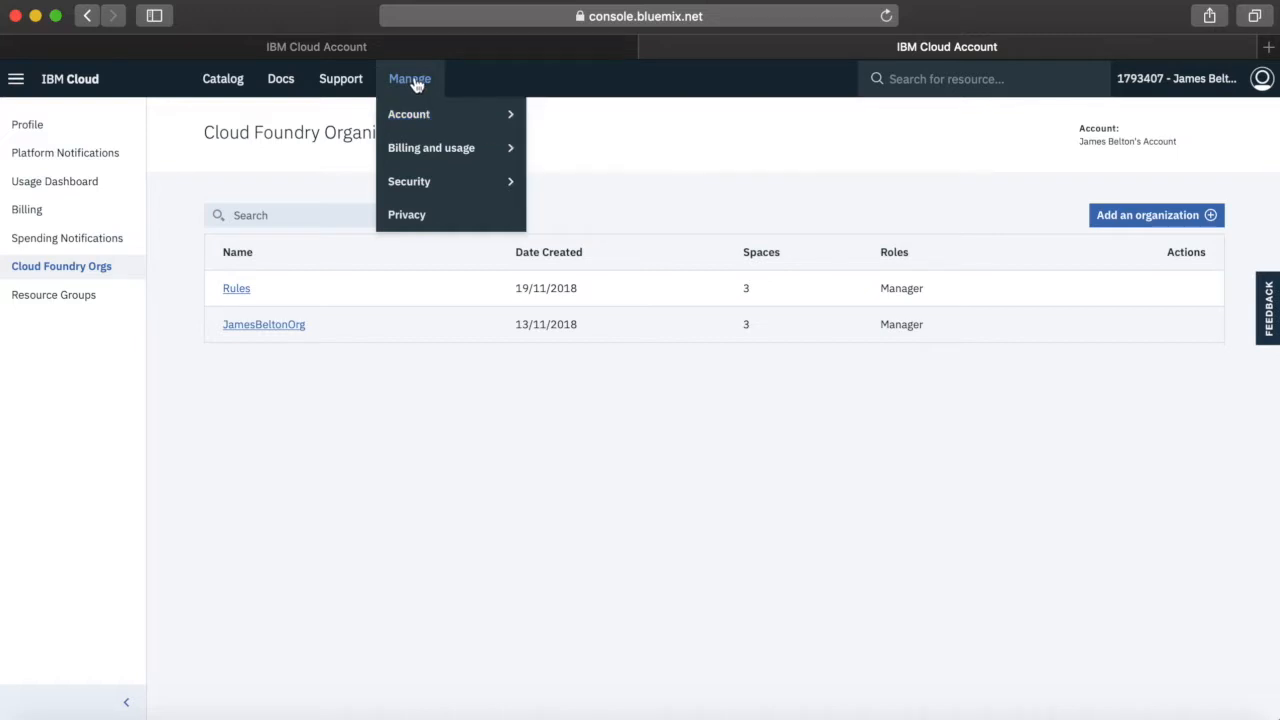
left_click(557, 121)
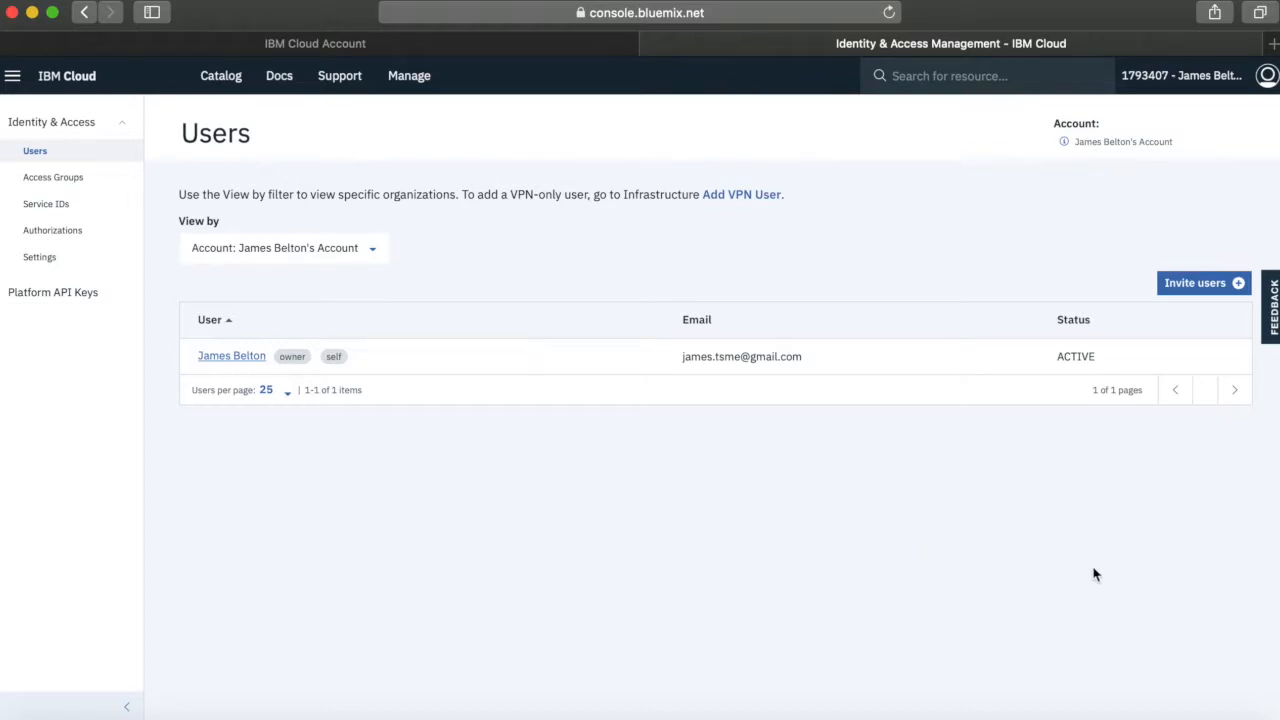
left_click(1194, 284)
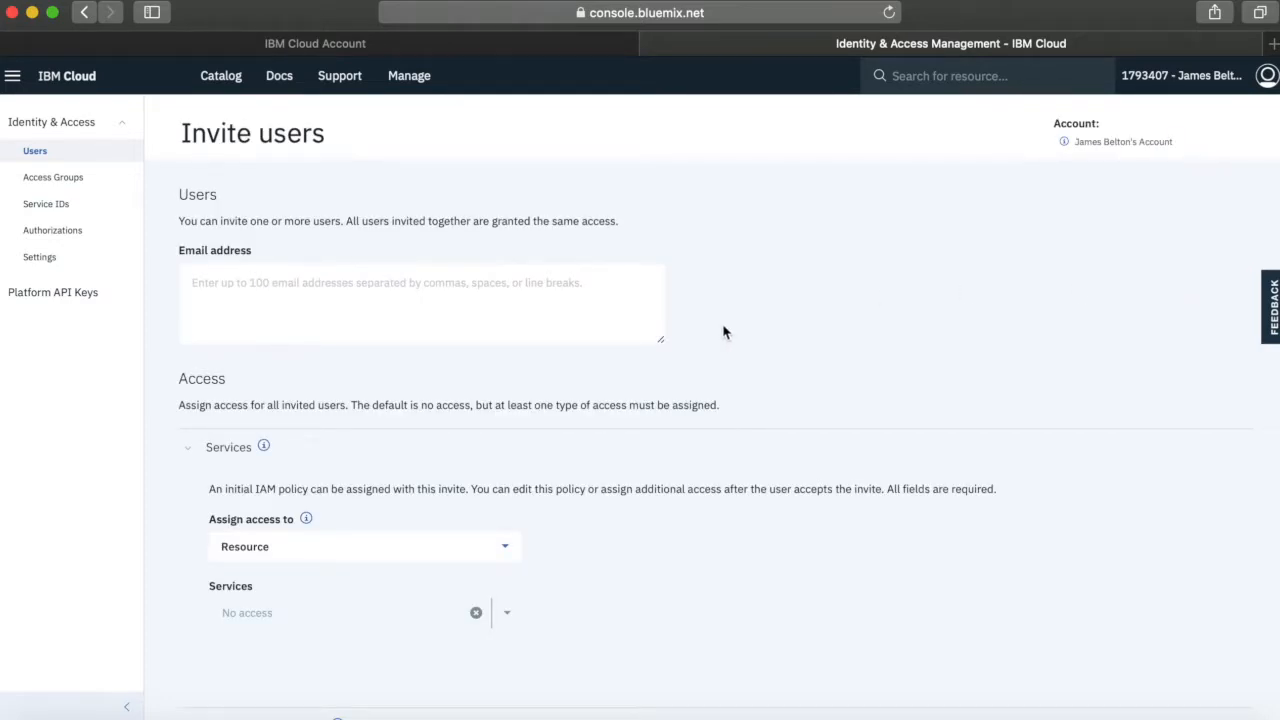
Enter the invitee's email address in the user invitation
left_click(306, 286)
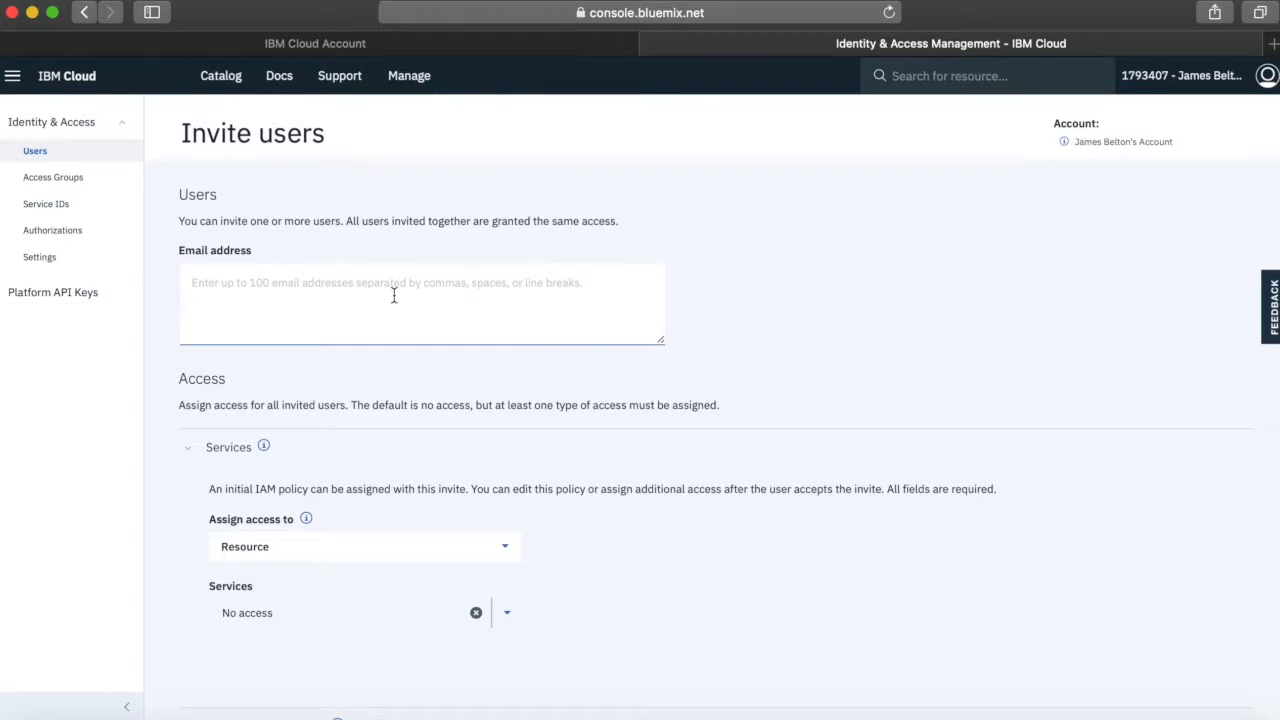
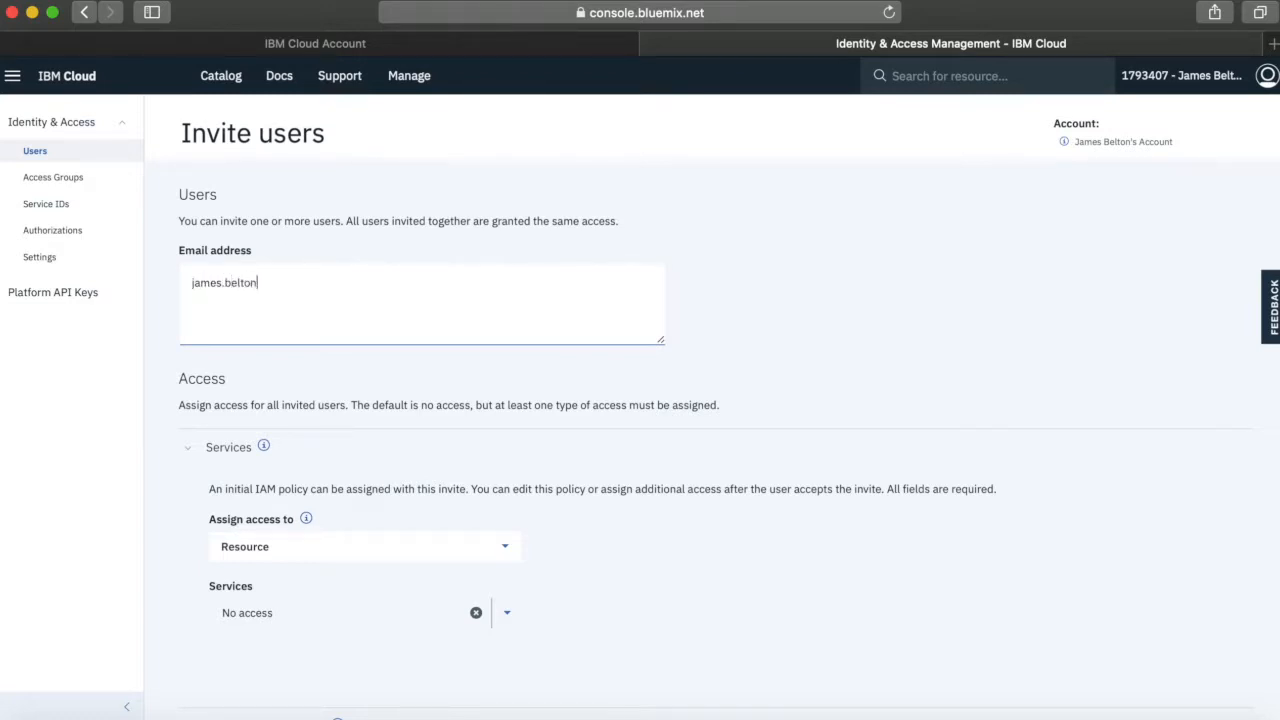
Assign the invitee service access by resource group, choosing Rules-Dev with the Administrator role
scroll(509, 395, "down", 2)
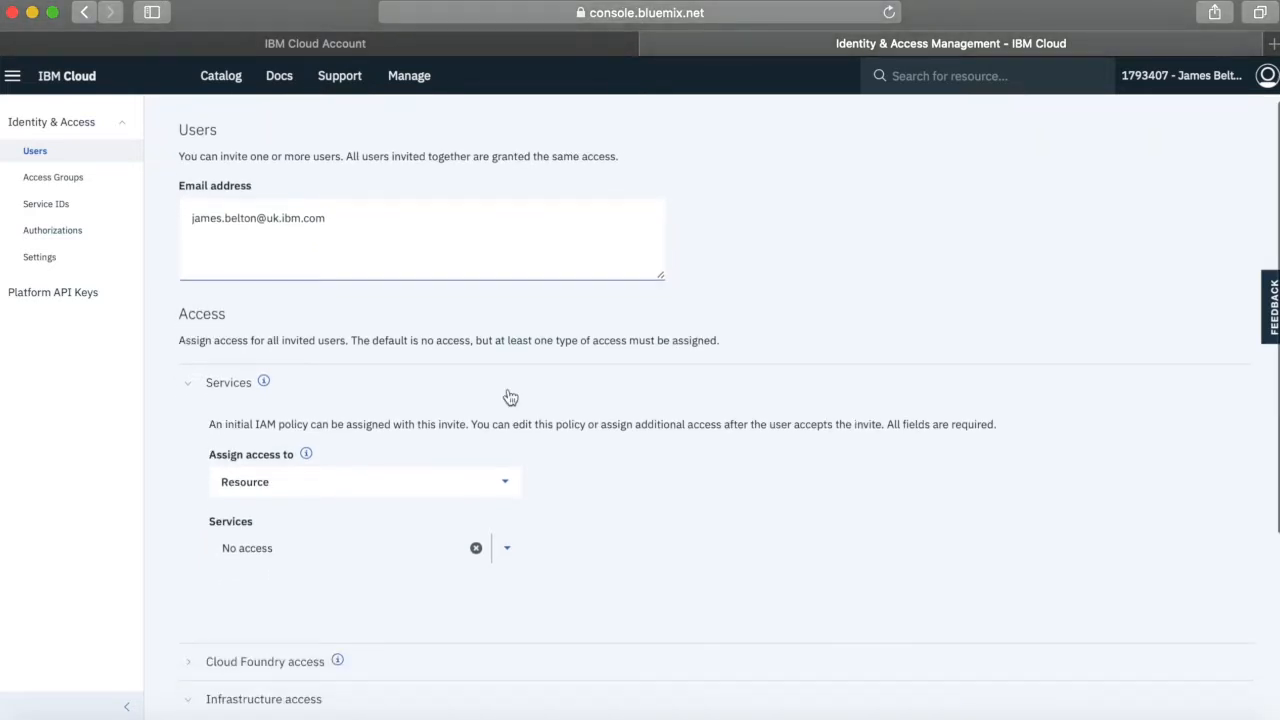
scroll(509, 396, "down", 2)
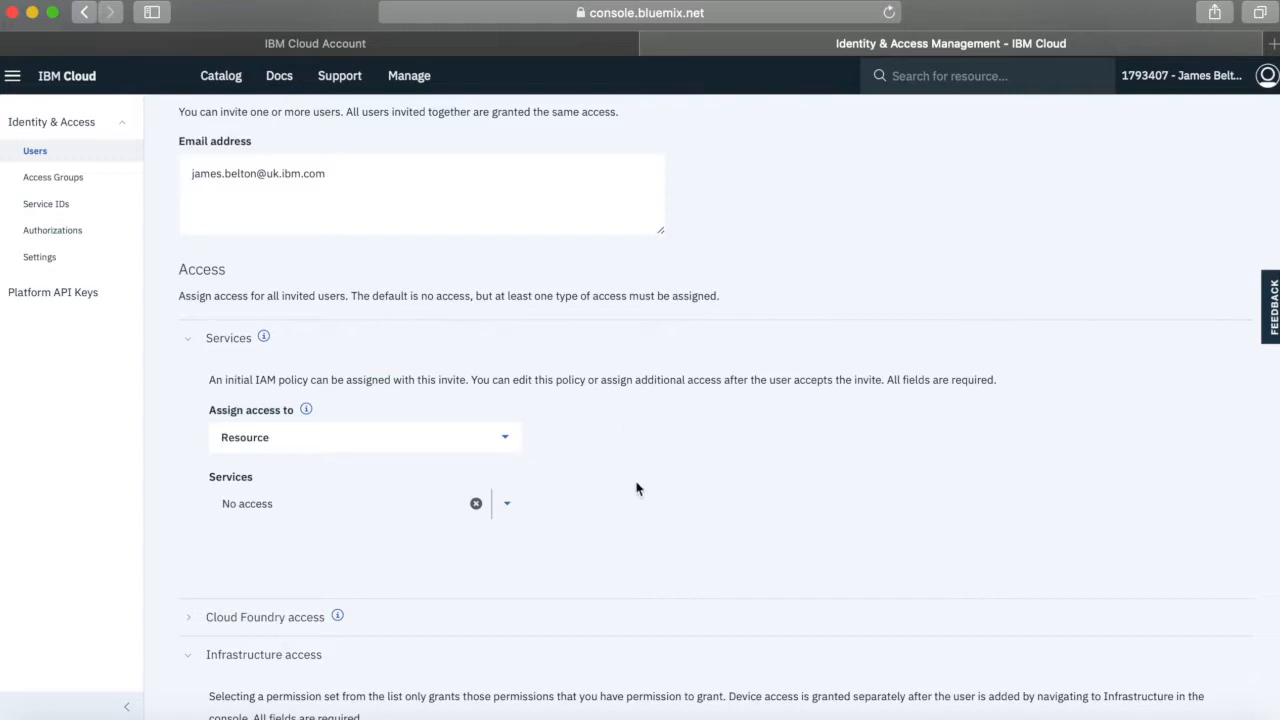
scroll(643, 517, "down", 2)
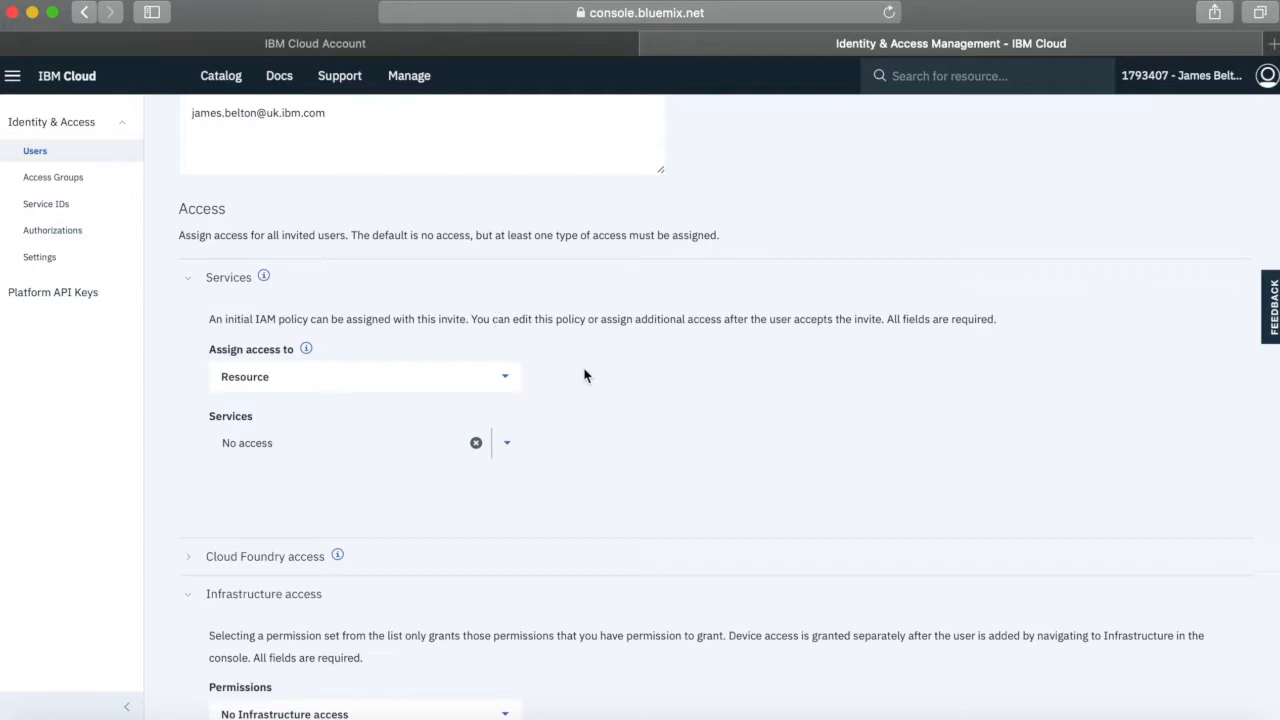
scroll(585, 375, "down", 1)
left_click(507, 341)
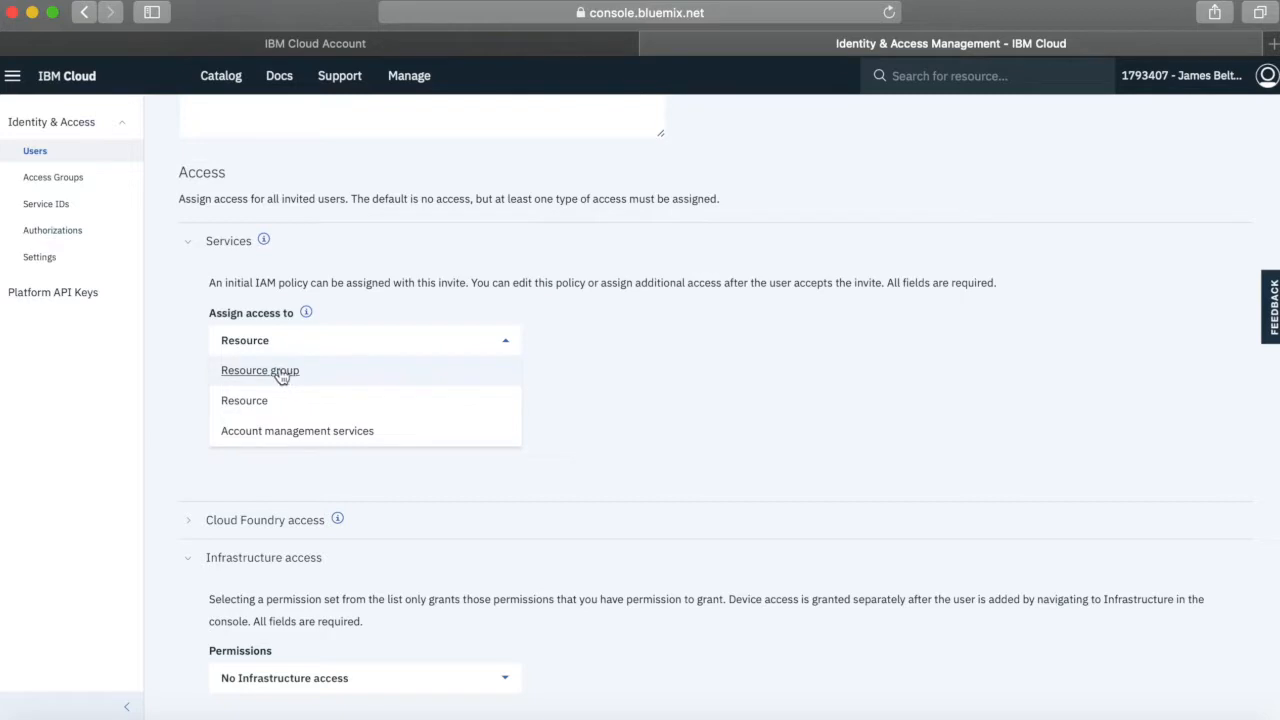
left_click(280, 374)
scroll(631, 414, "down", 3)
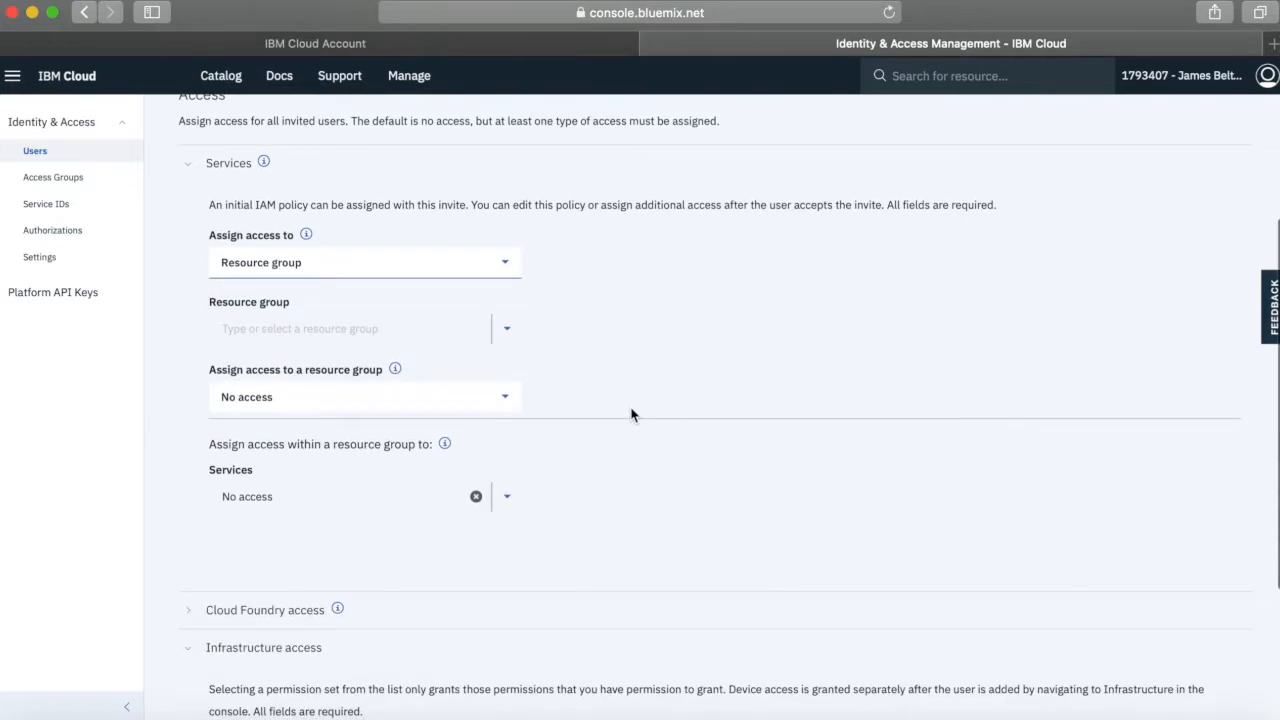
scroll(632, 414, "down", 2)
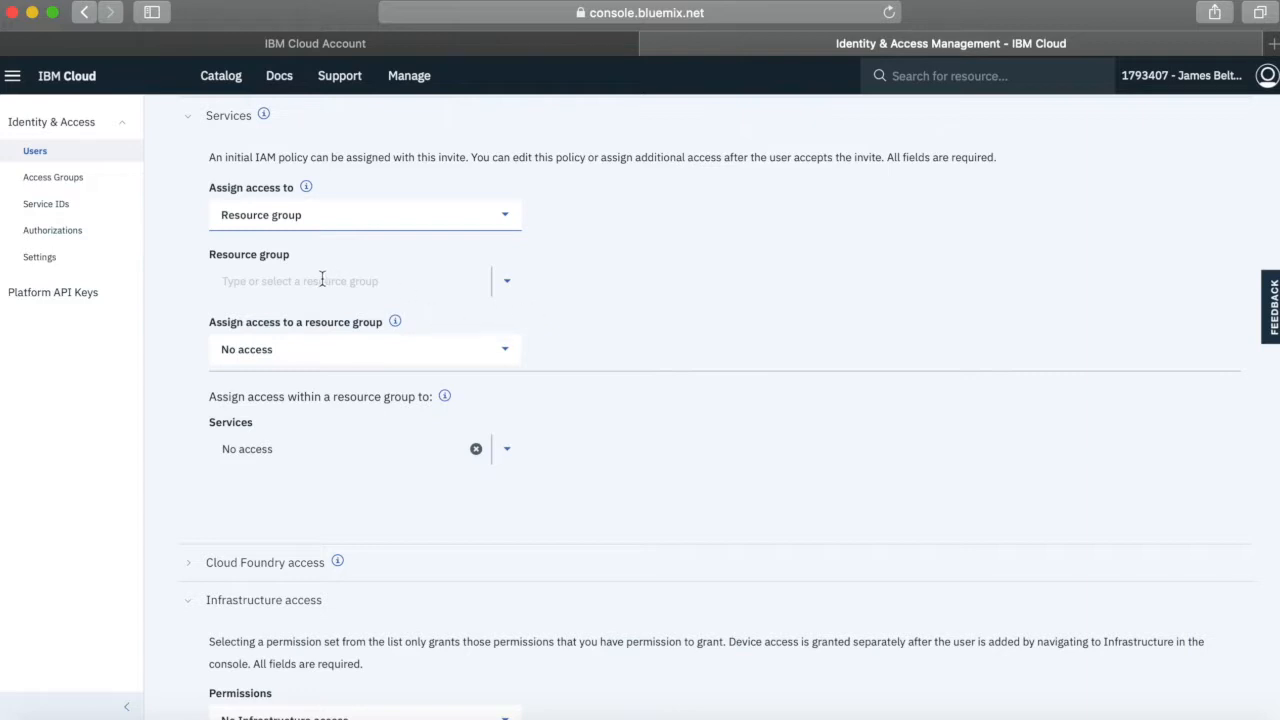
left_click(507, 281)
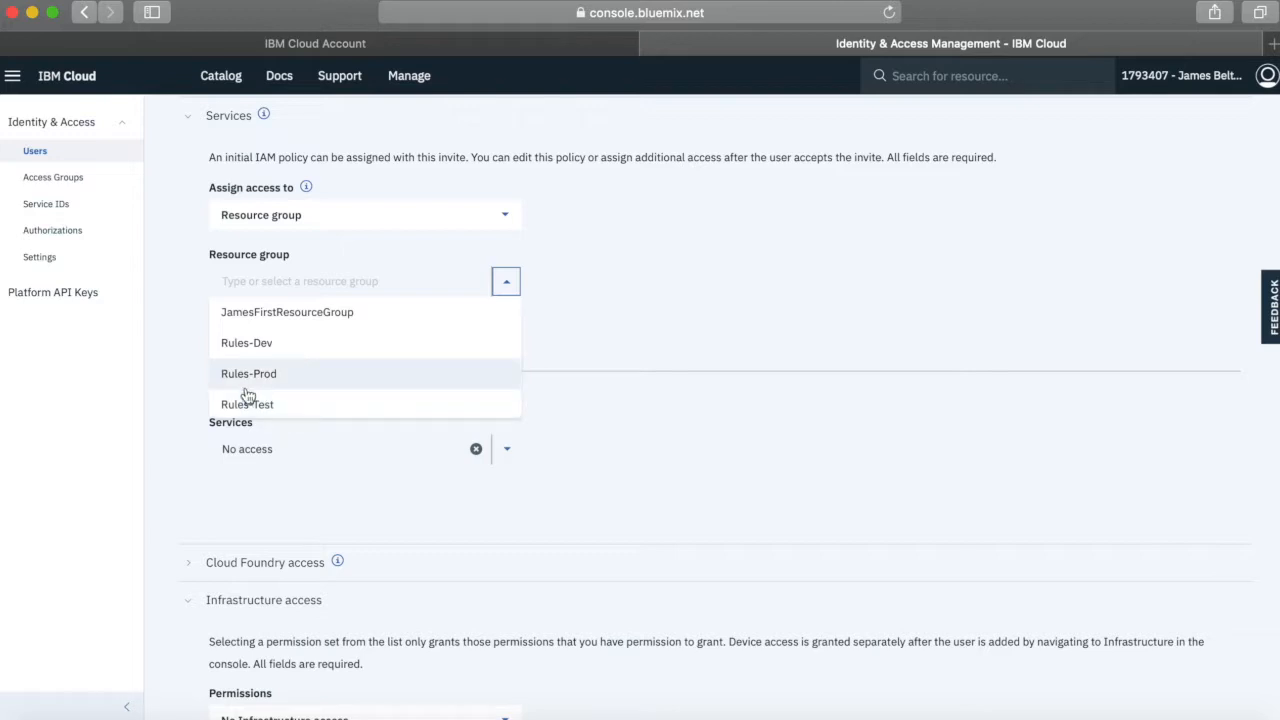
left_click(248, 347)
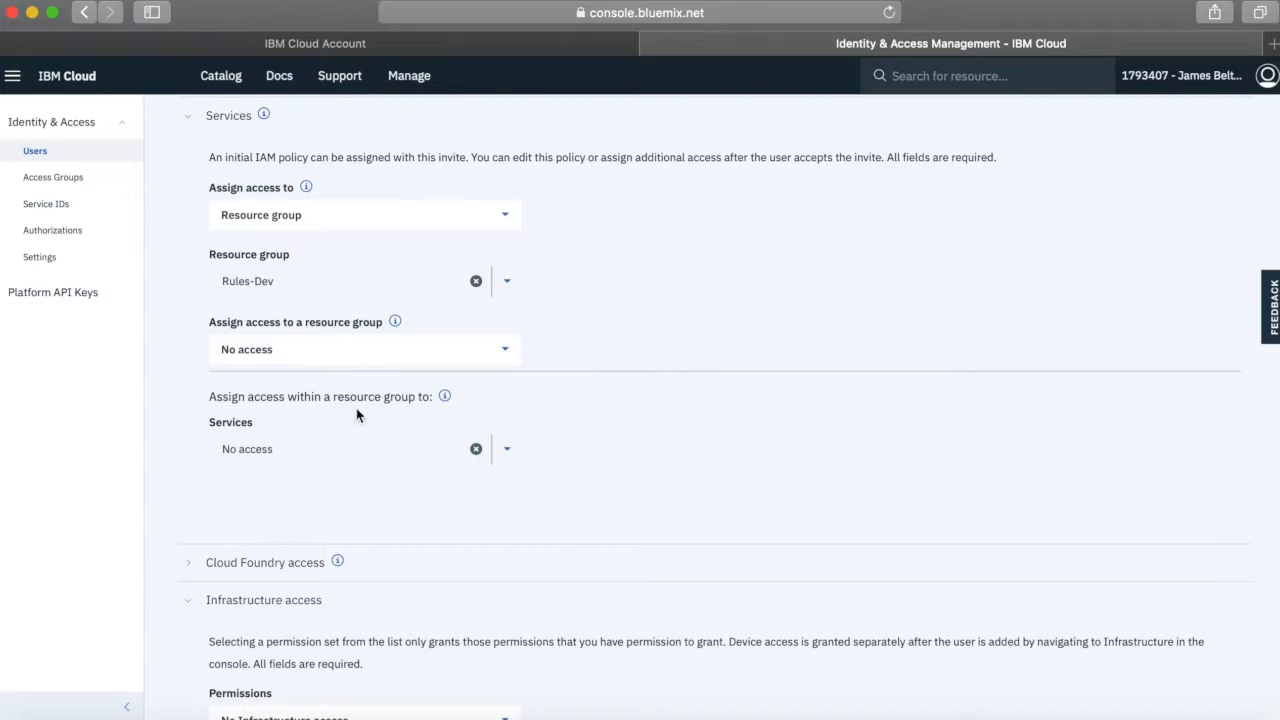
left_click(507, 351)
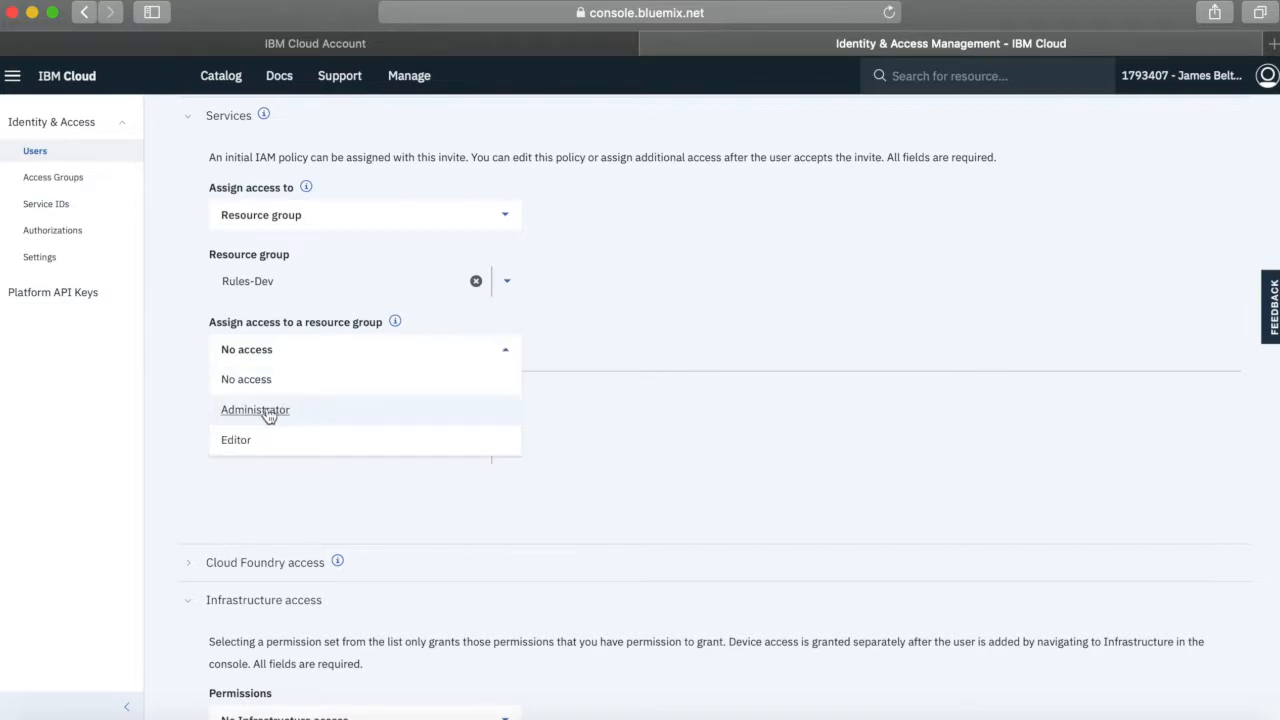
left_click(326, 411)
Grant access to all Identity and Access enabled services in the resource group, with the Administrator platform role and Manager service role
scroll(646, 514, "down", 5)
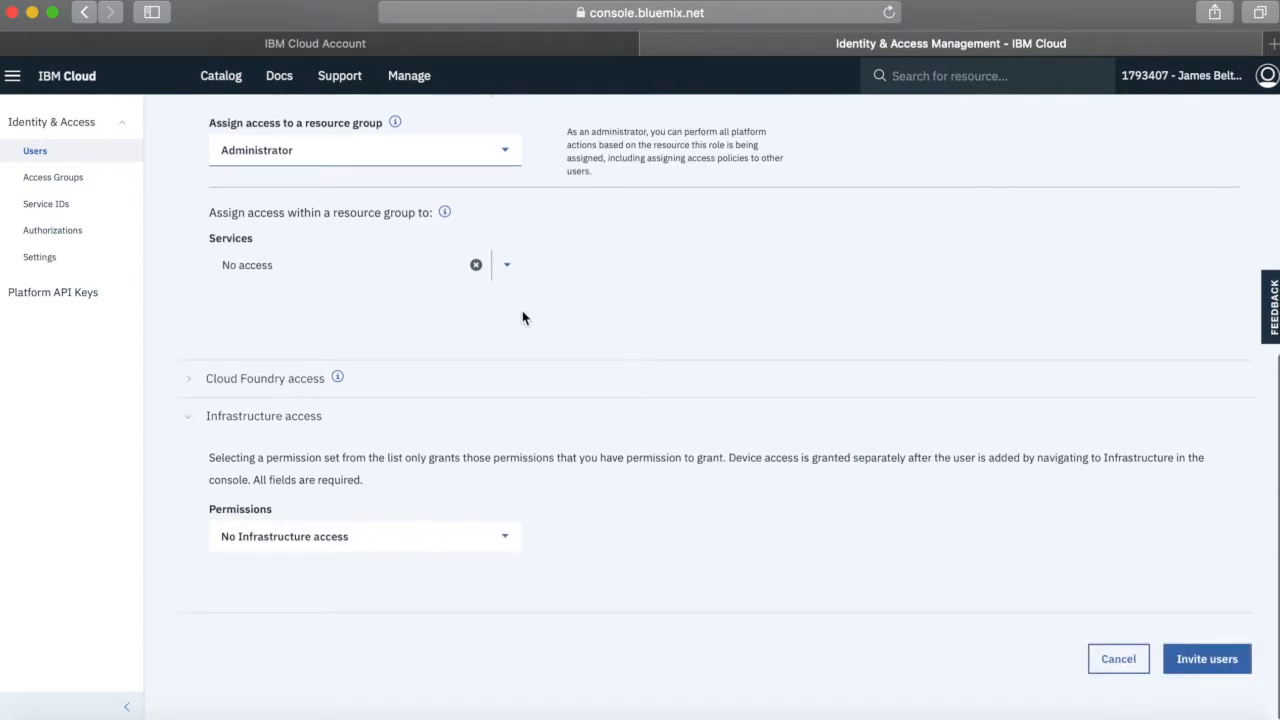
left_click(507, 268)
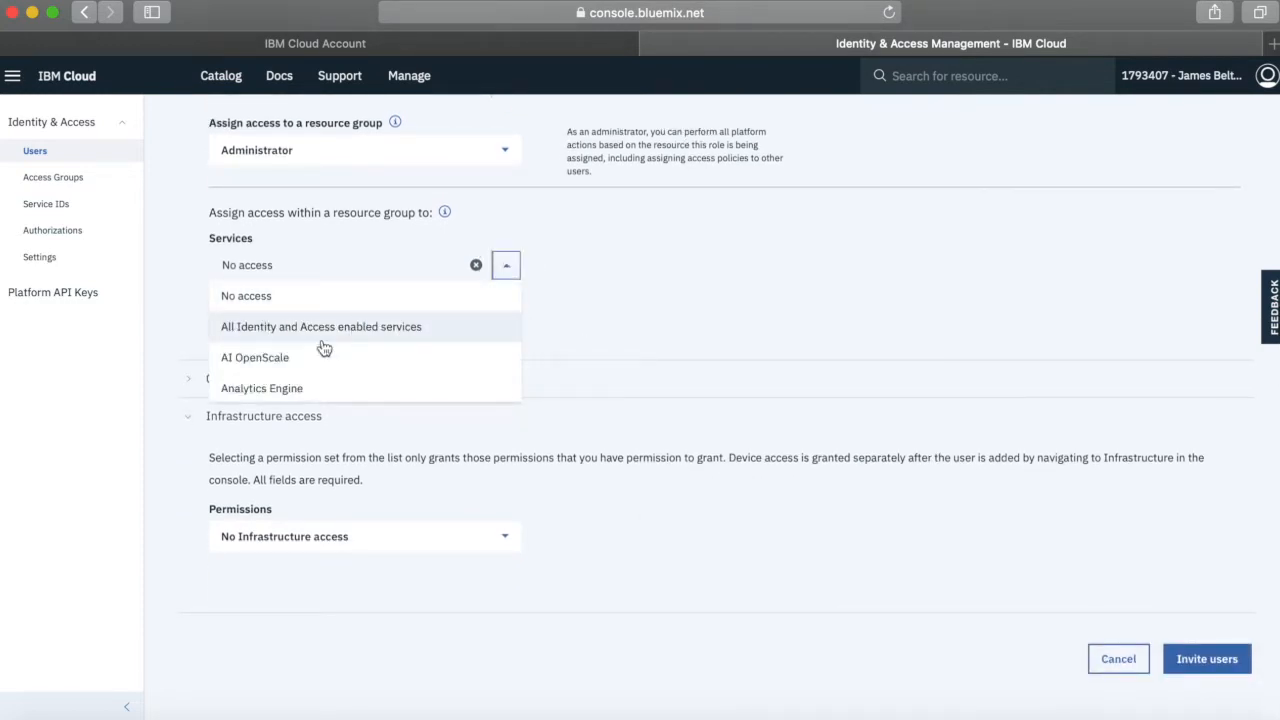
left_click(257, 330)
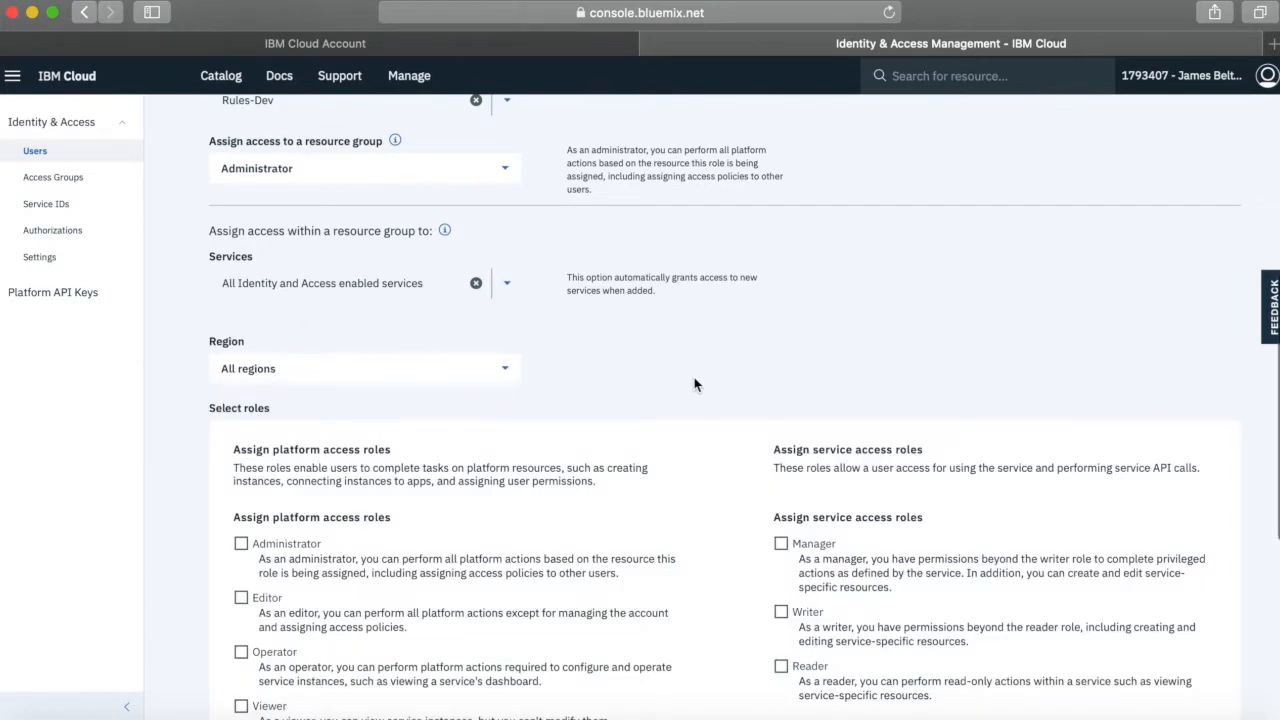
scroll(694, 380, "down", 4)
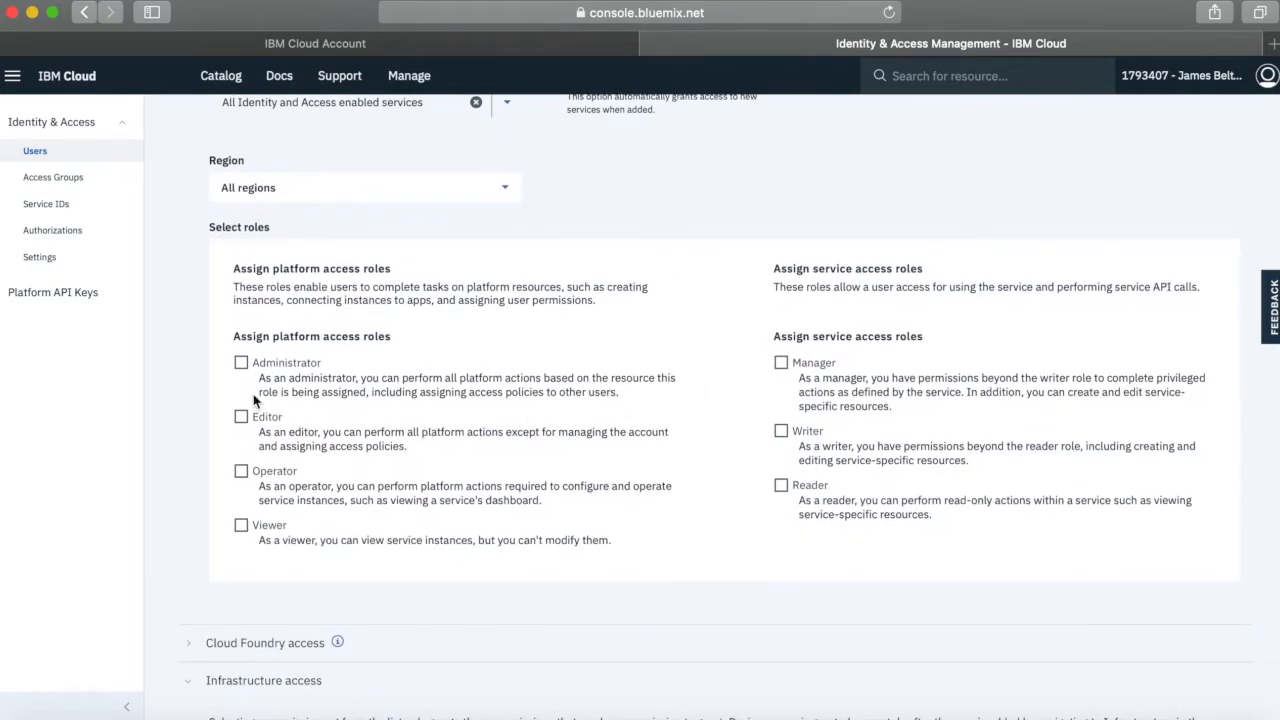
left_click(241, 362)
scroll(241, 362, "down", 1)
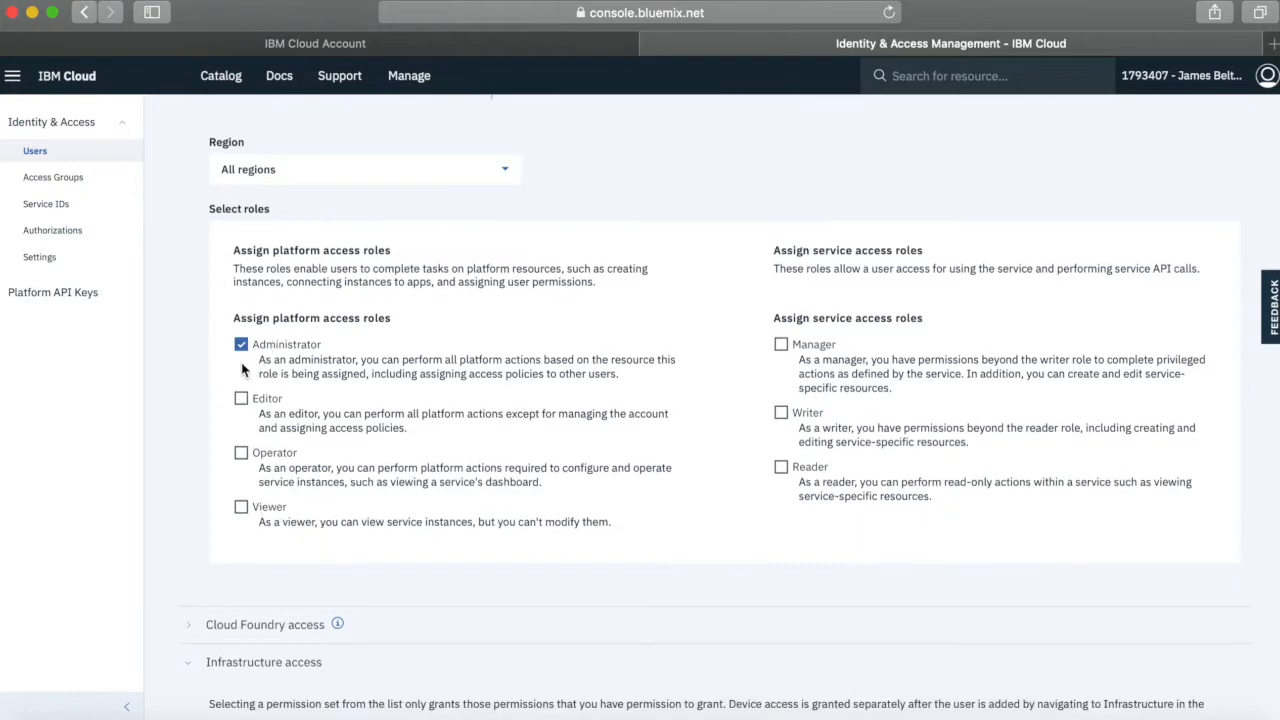
left_click(781, 345)
Give the invitee Cloud Foundry access to the Rules organization
scroll(645, 563, "down", 2)
scroll(645, 563, "down", 3)
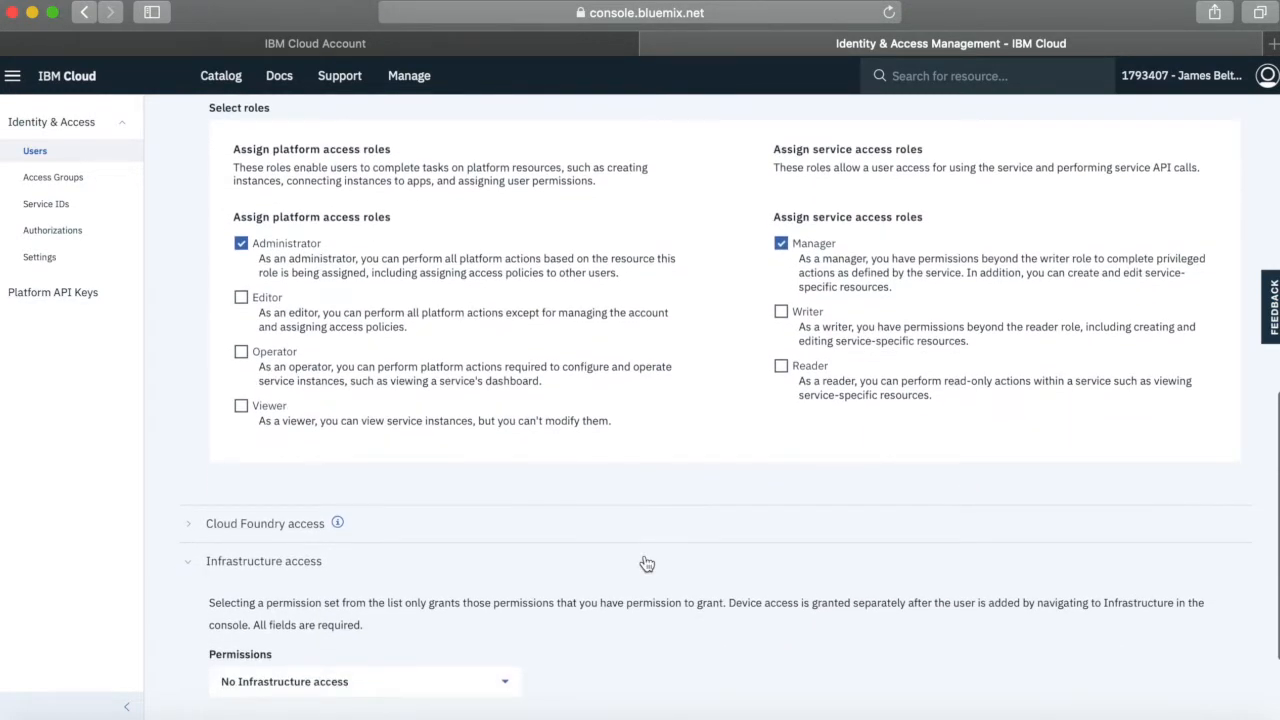
scroll(645, 563, "down", 3)
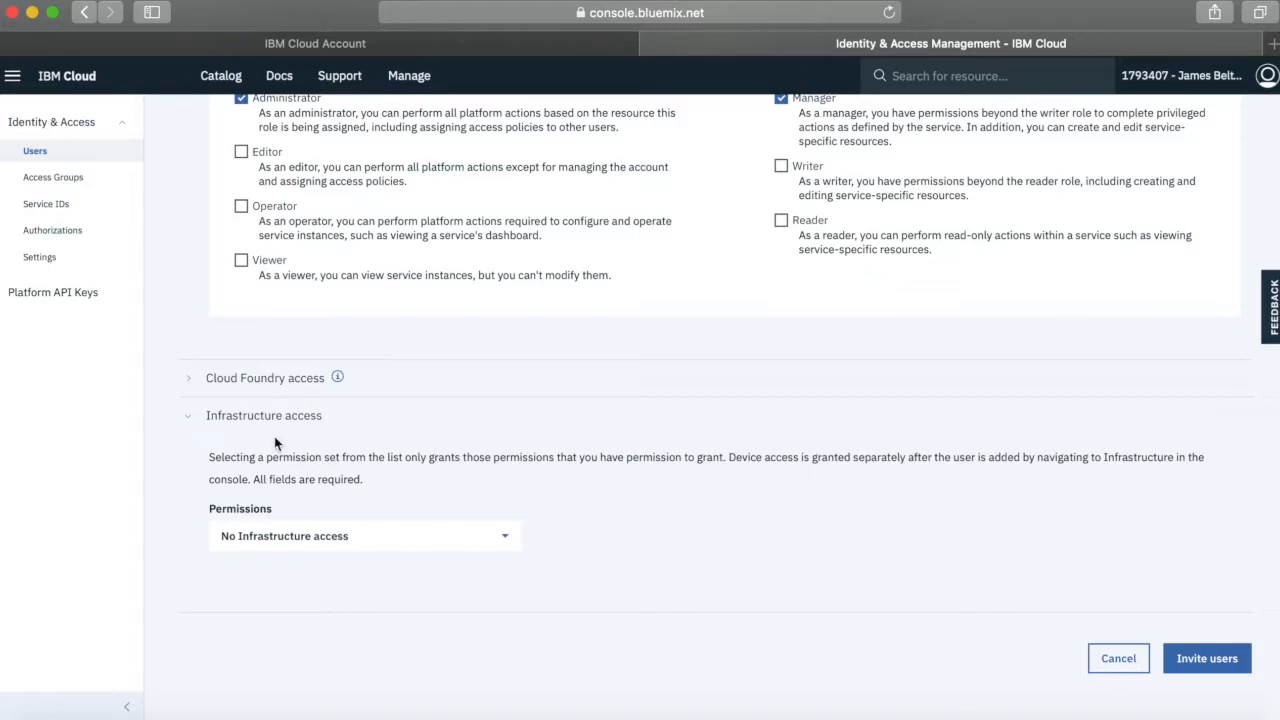
left_click(192, 386)
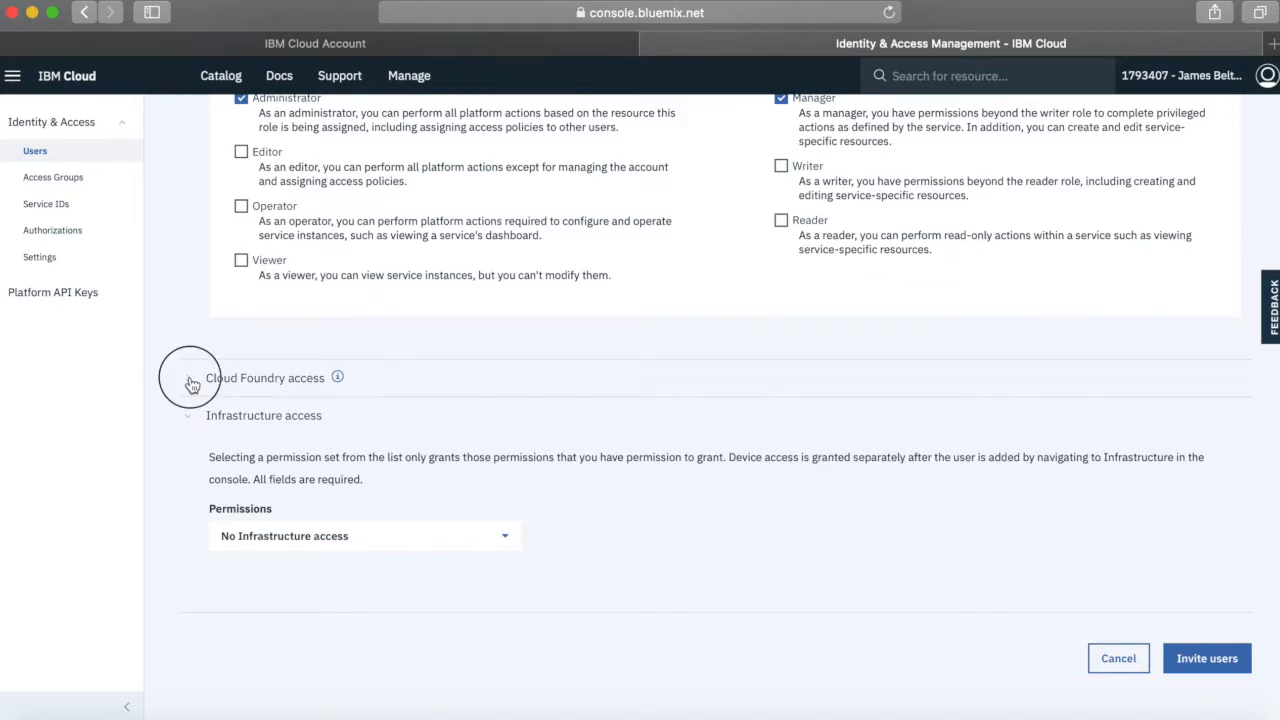
scroll(633, 494, "down", 3)
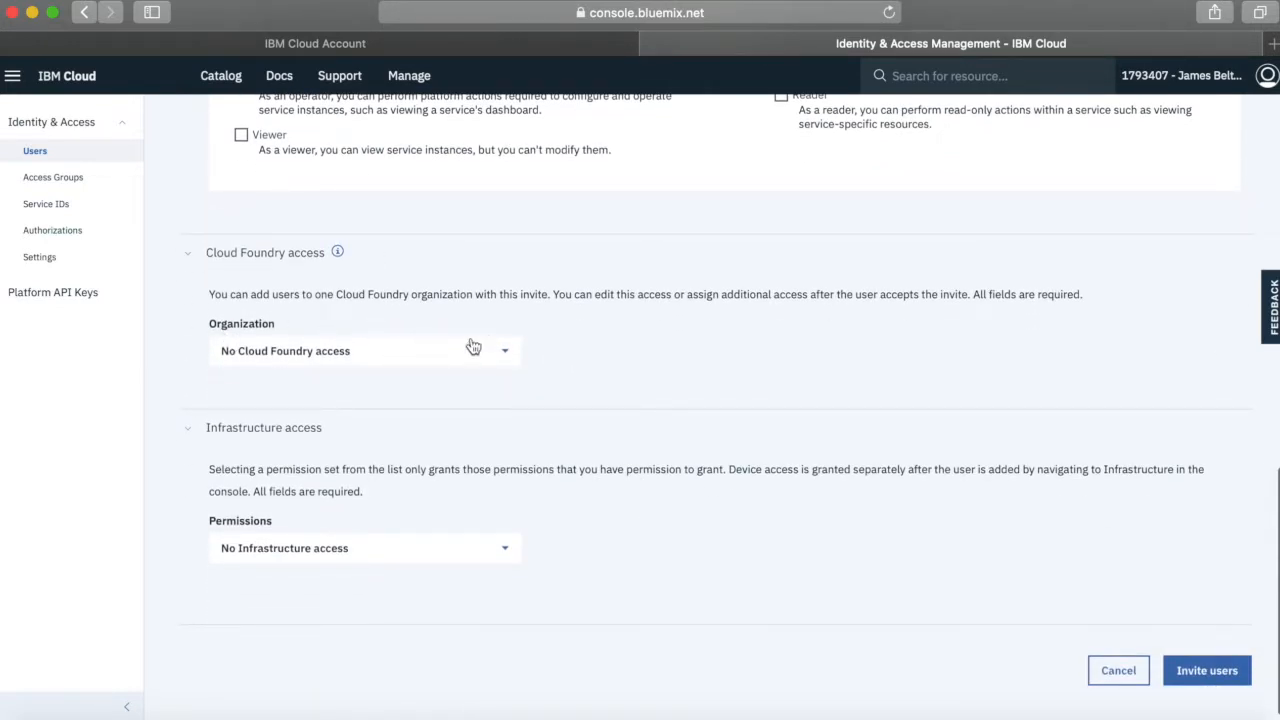
left_click(508, 356)
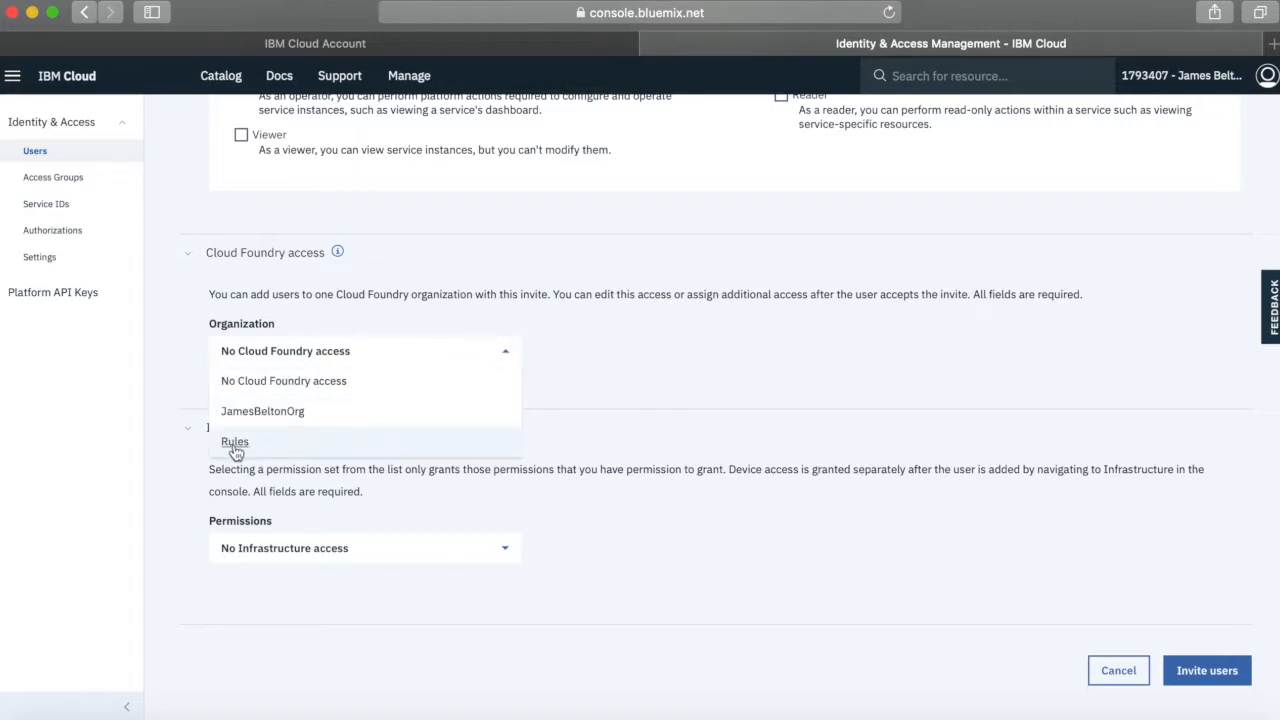
left_click(236, 448)
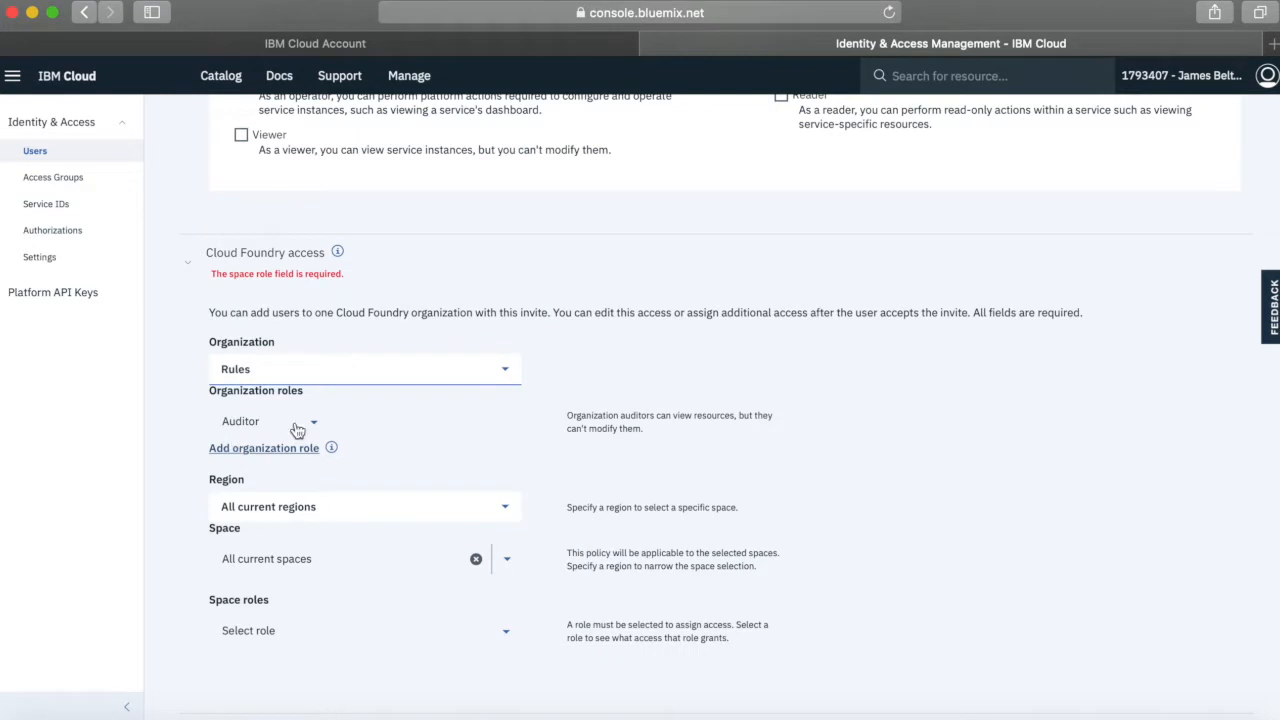
Assign the invitee the Manager and Billing manager organization roles in the Rules organization
scroll(470, 435, "down", 1)
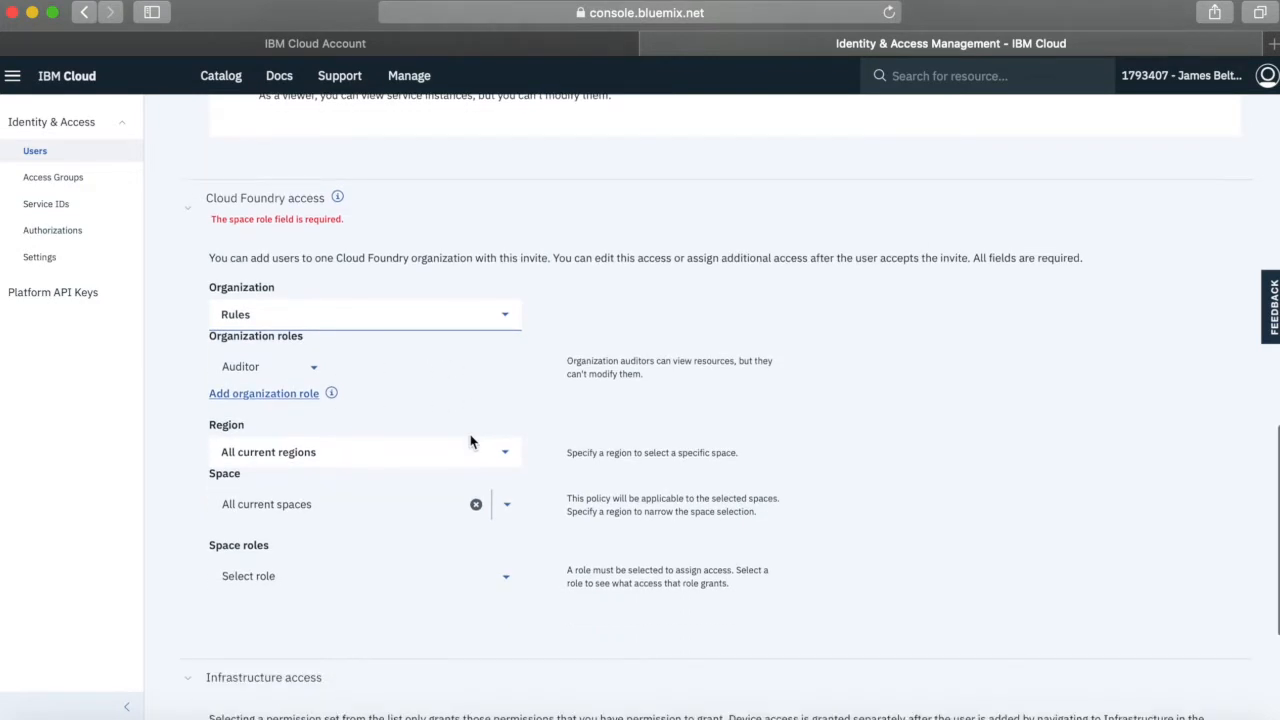
left_click(314, 367)
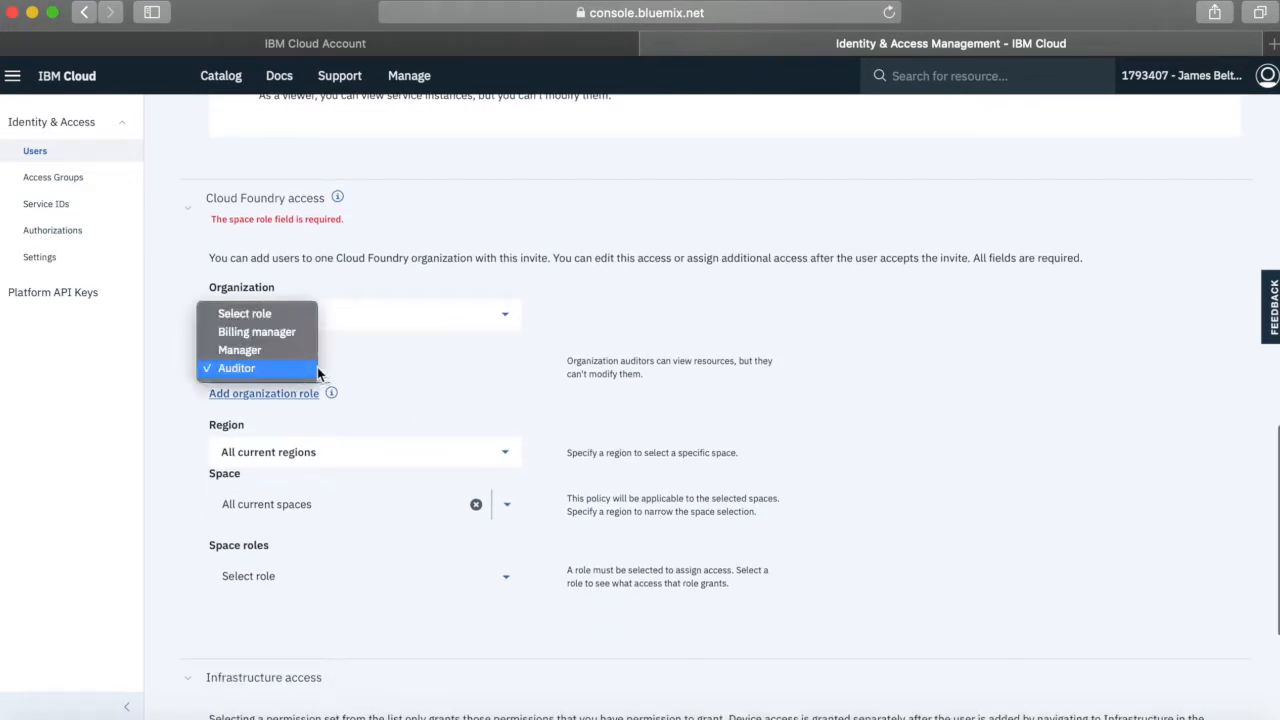
left_click(262, 352)
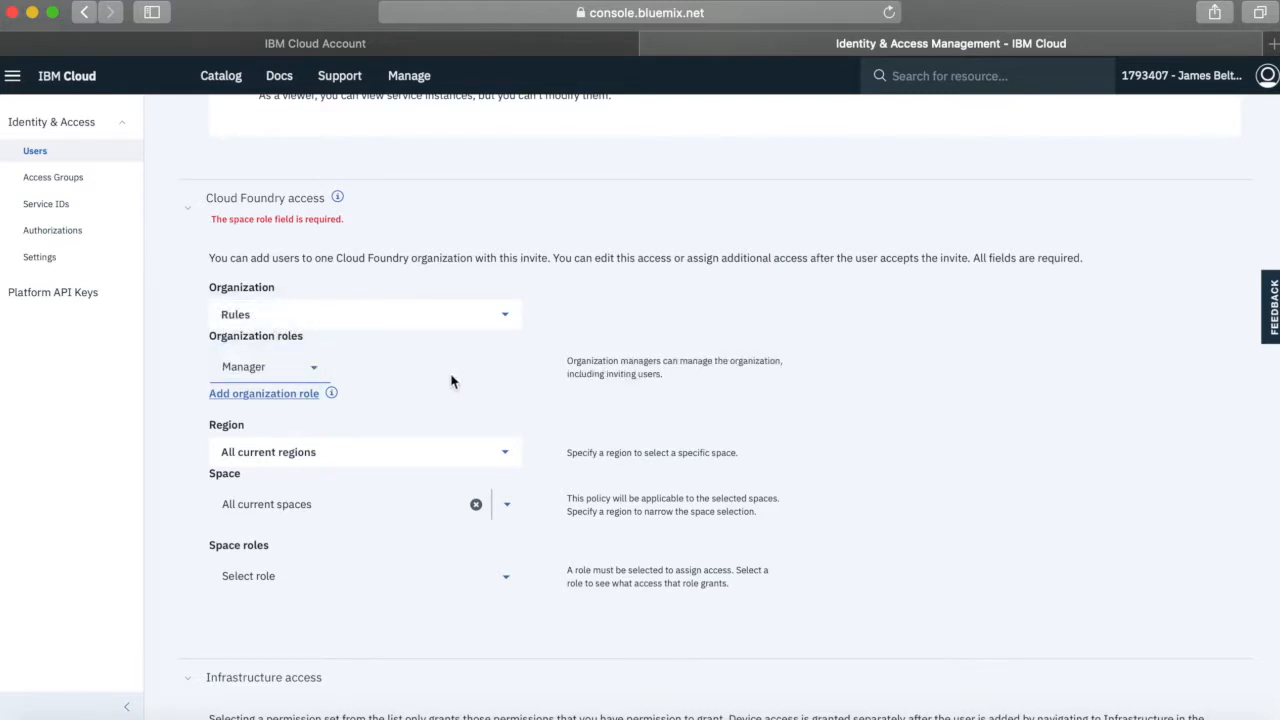
left_click(311, 396)
left_click(316, 423)
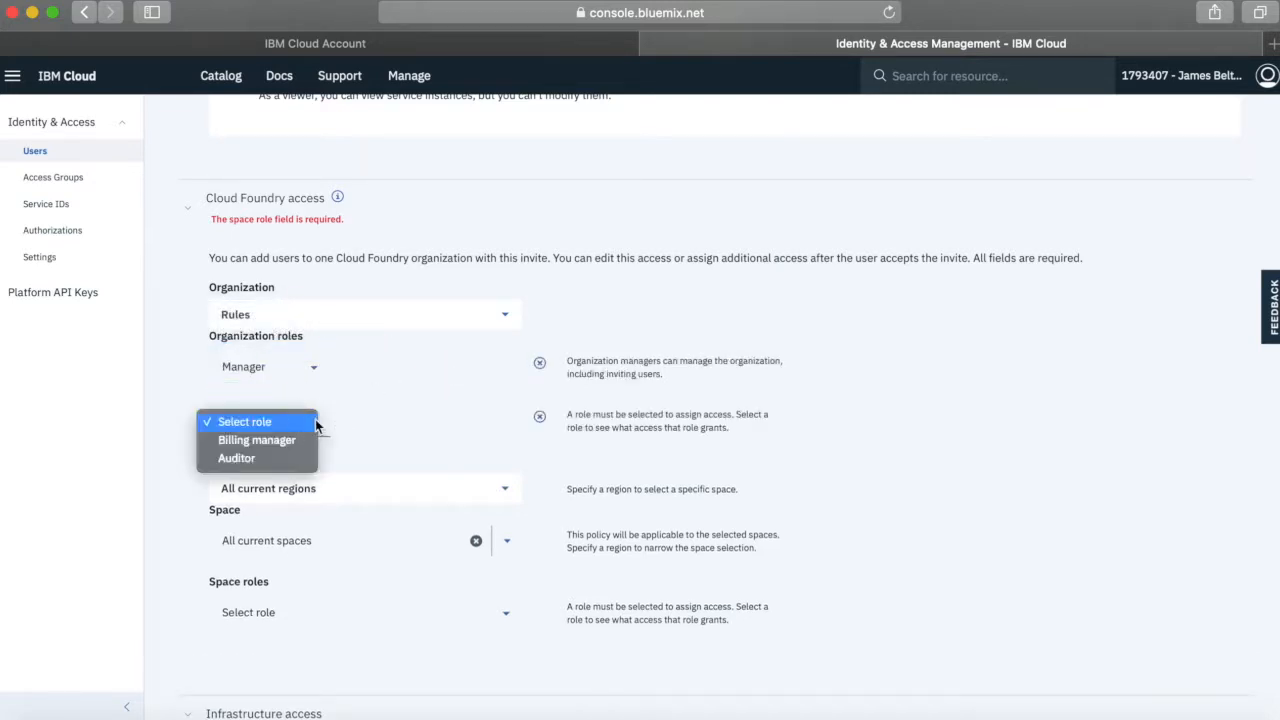
left_click(281, 441)
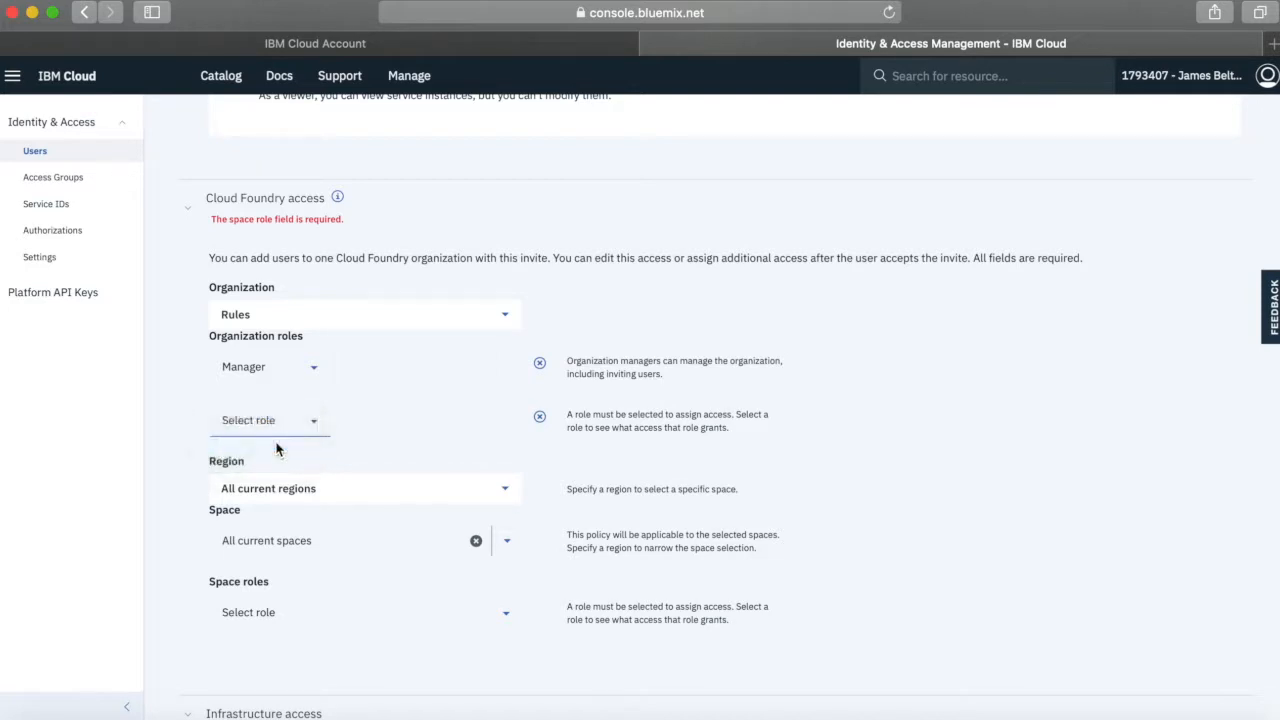
scroll(431, 427, "down", 5)
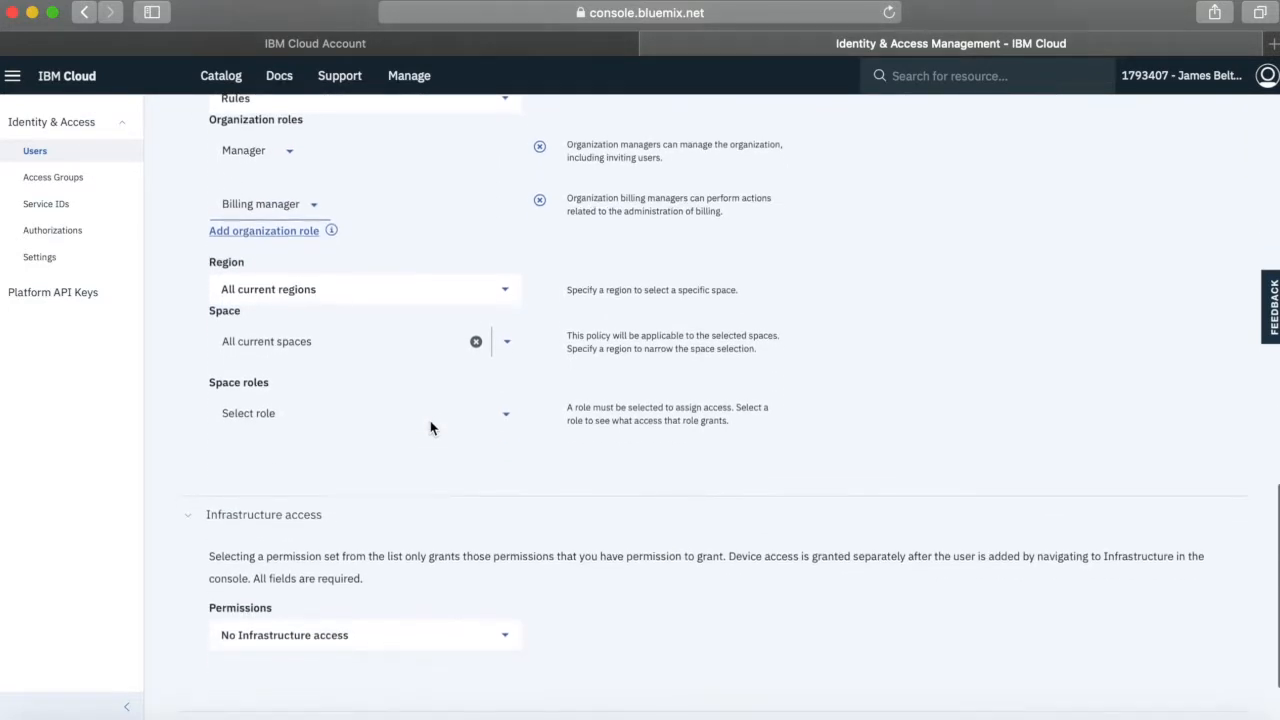
left_click(309, 295)
scroll(300, 371, "down", 2)
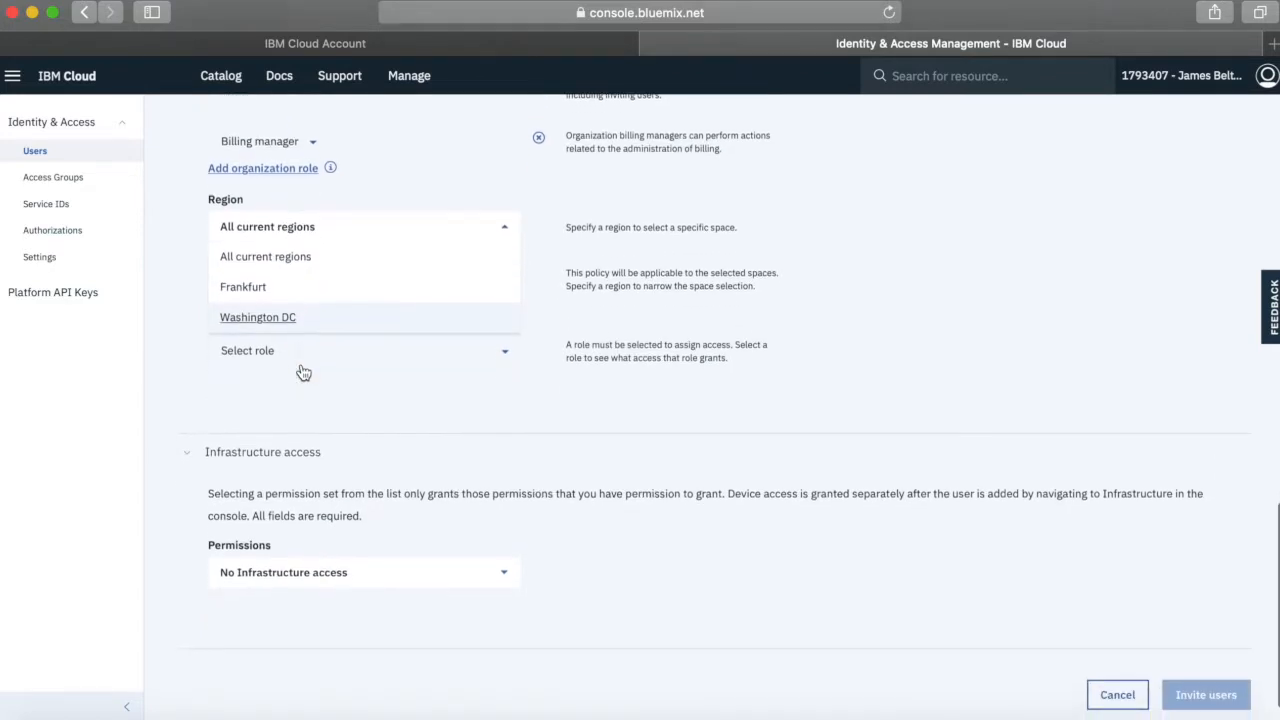
scroll(294, 310, "up", 2)
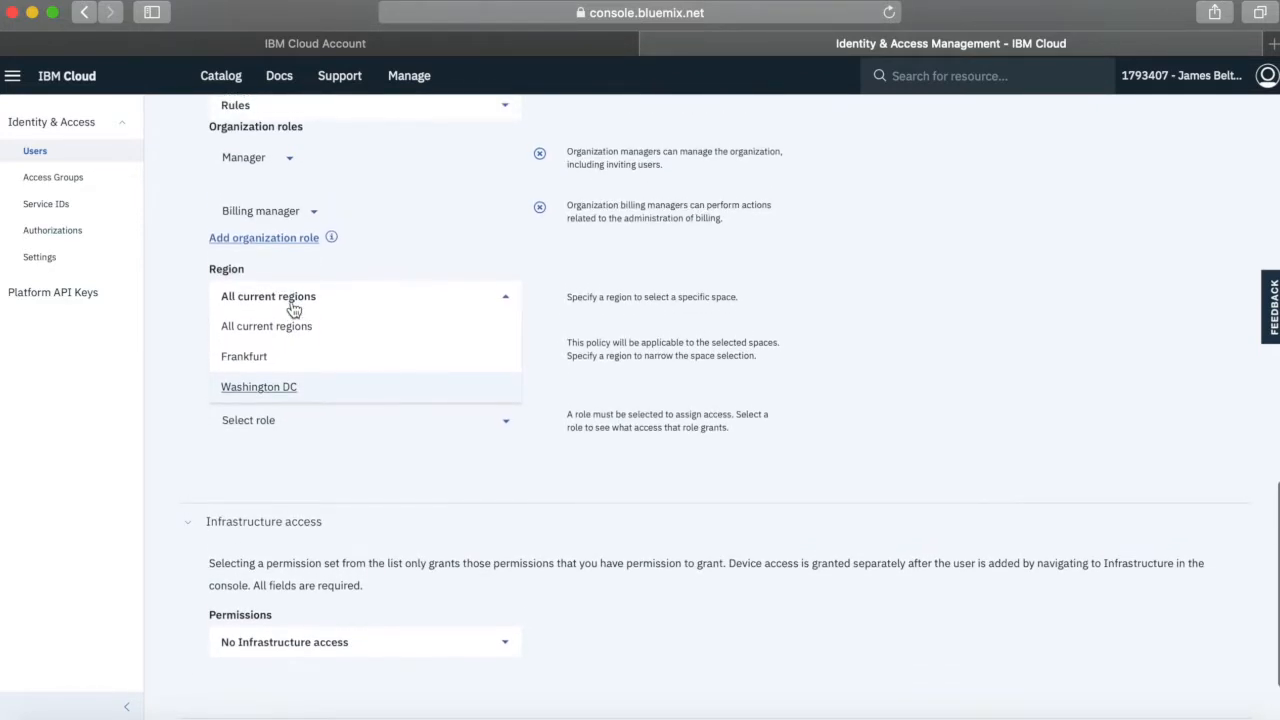
left_click(315, 300)
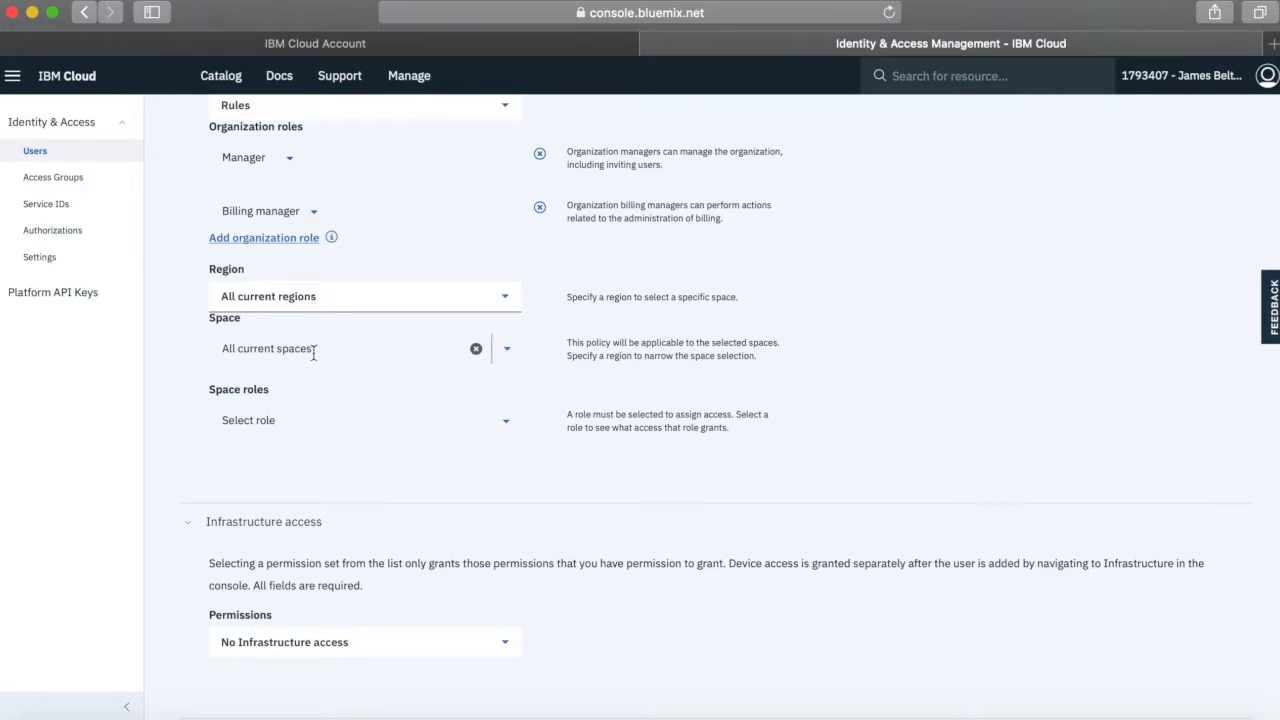
Apply the invitee's Cloud Foundry access to all current spaces with the Manager space role
left_click(500, 347)
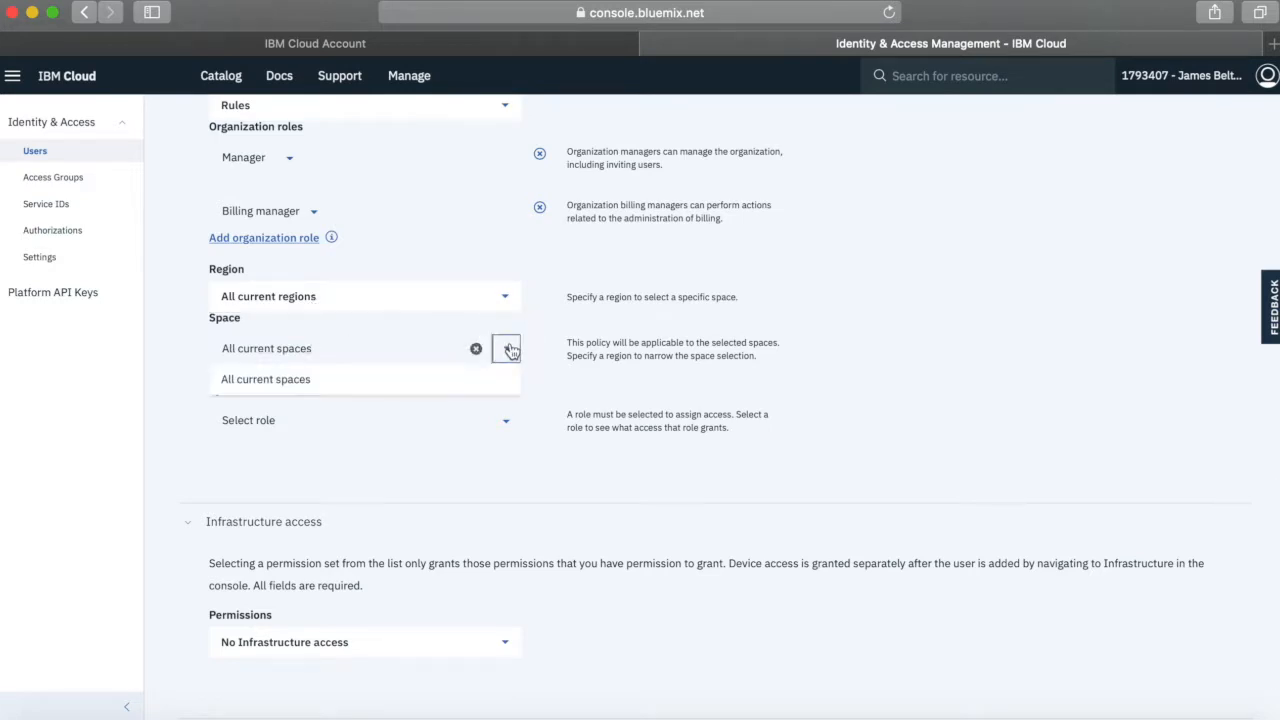
left_click(297, 379)
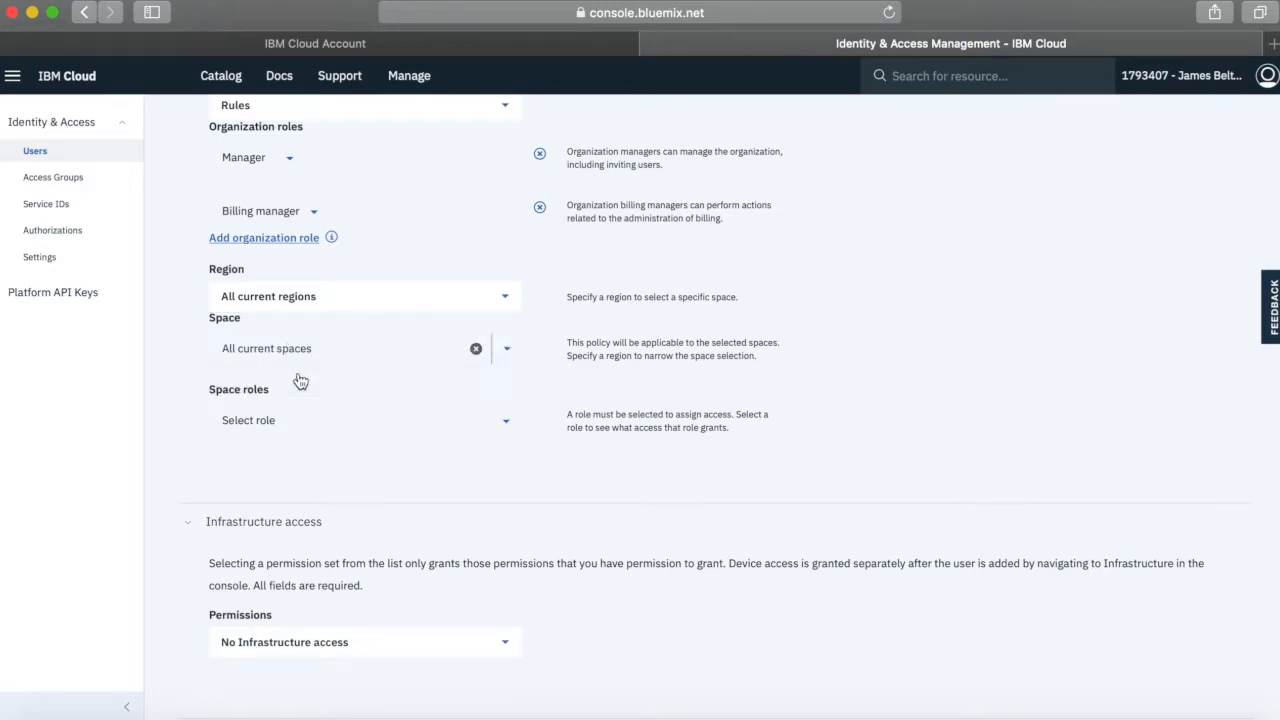
left_click(270, 421)
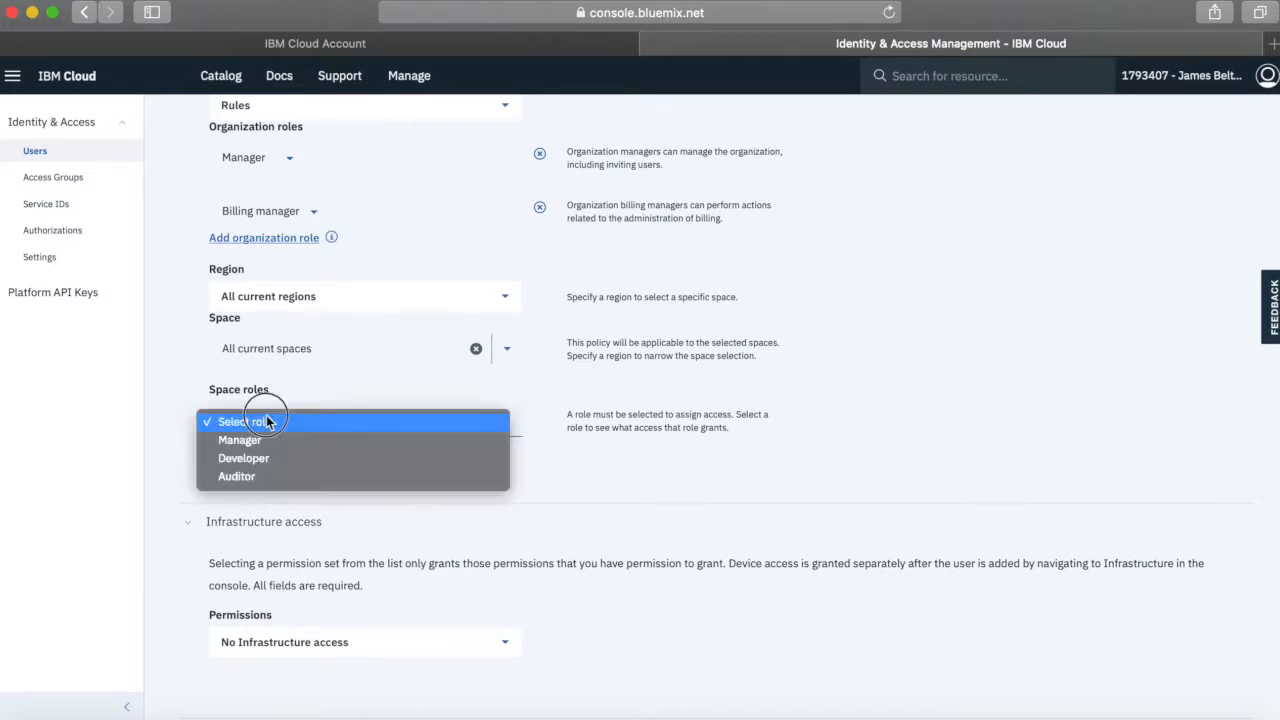
left_click(244, 441)
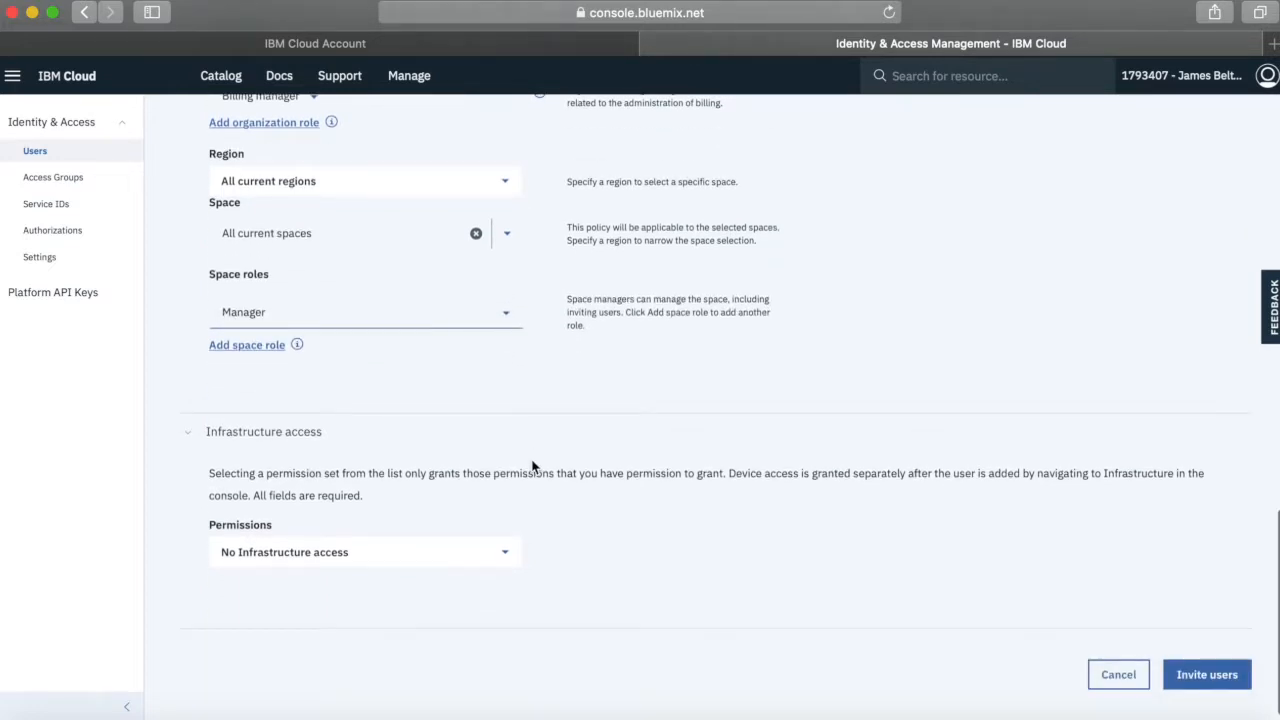
Add a second space role entry to the invitee's Cloud Foundry access
left_click(268, 345)
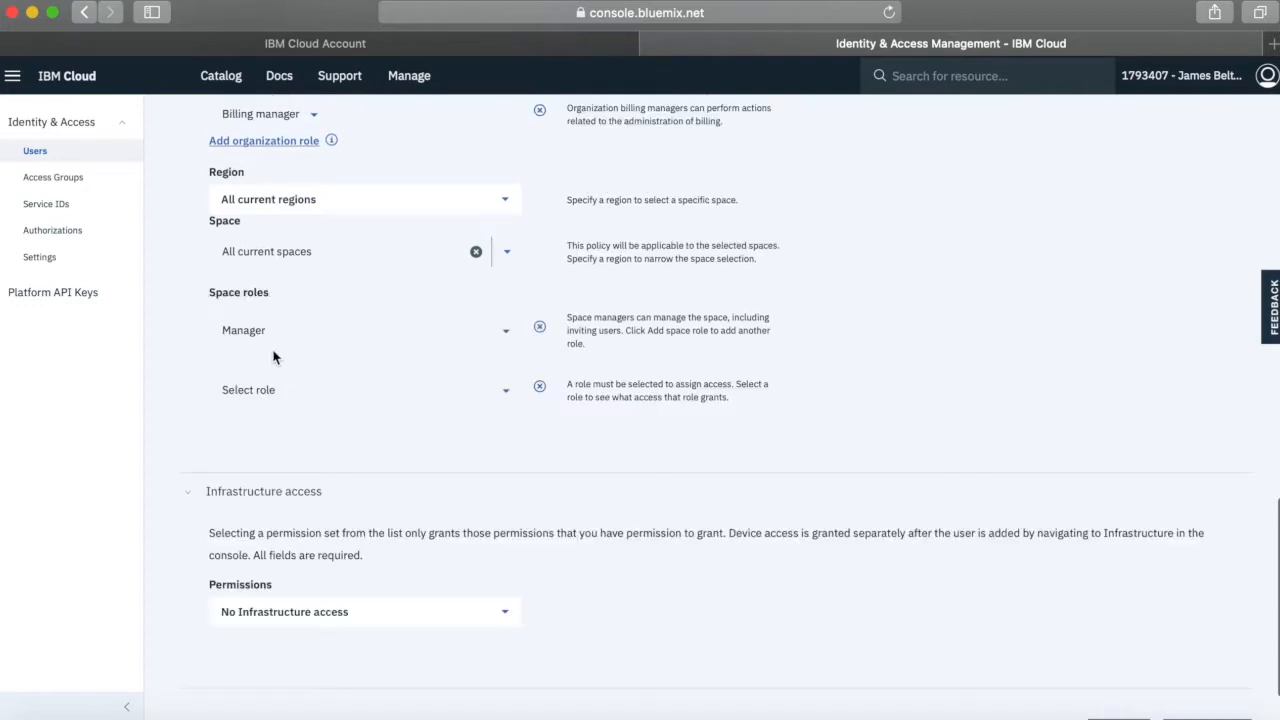
left_click(506, 390)
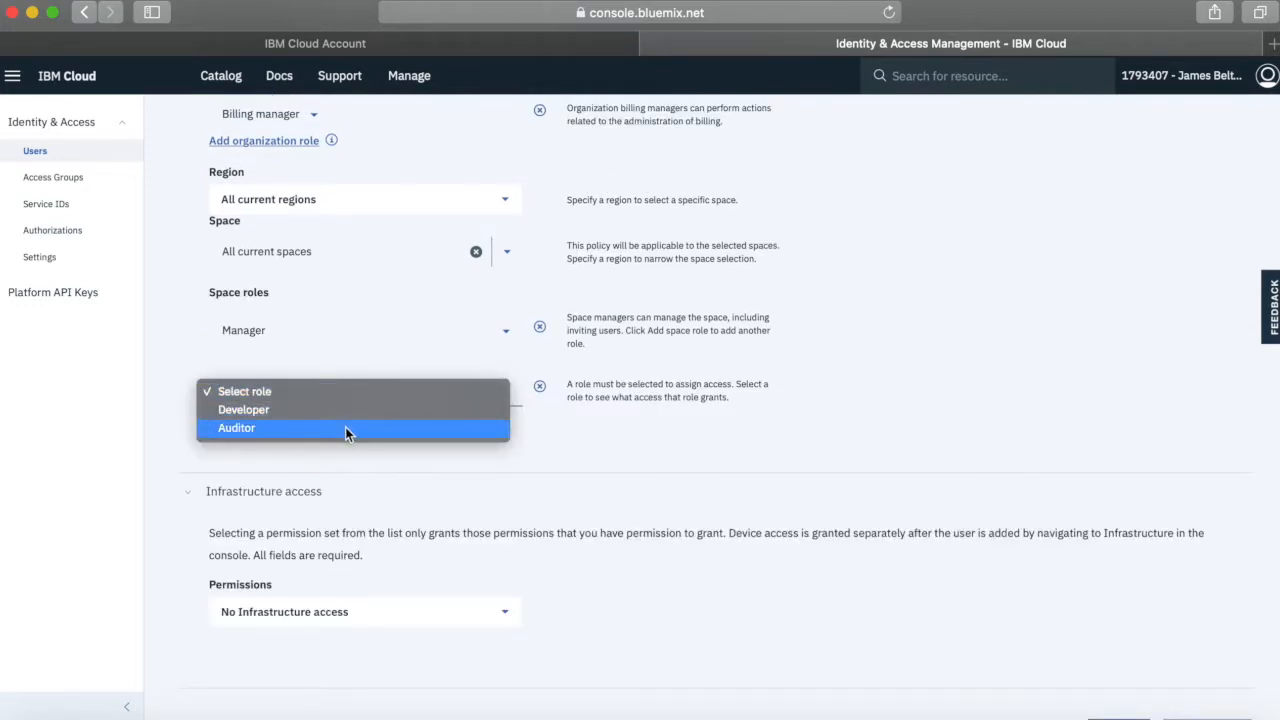
left_click(545, 393)
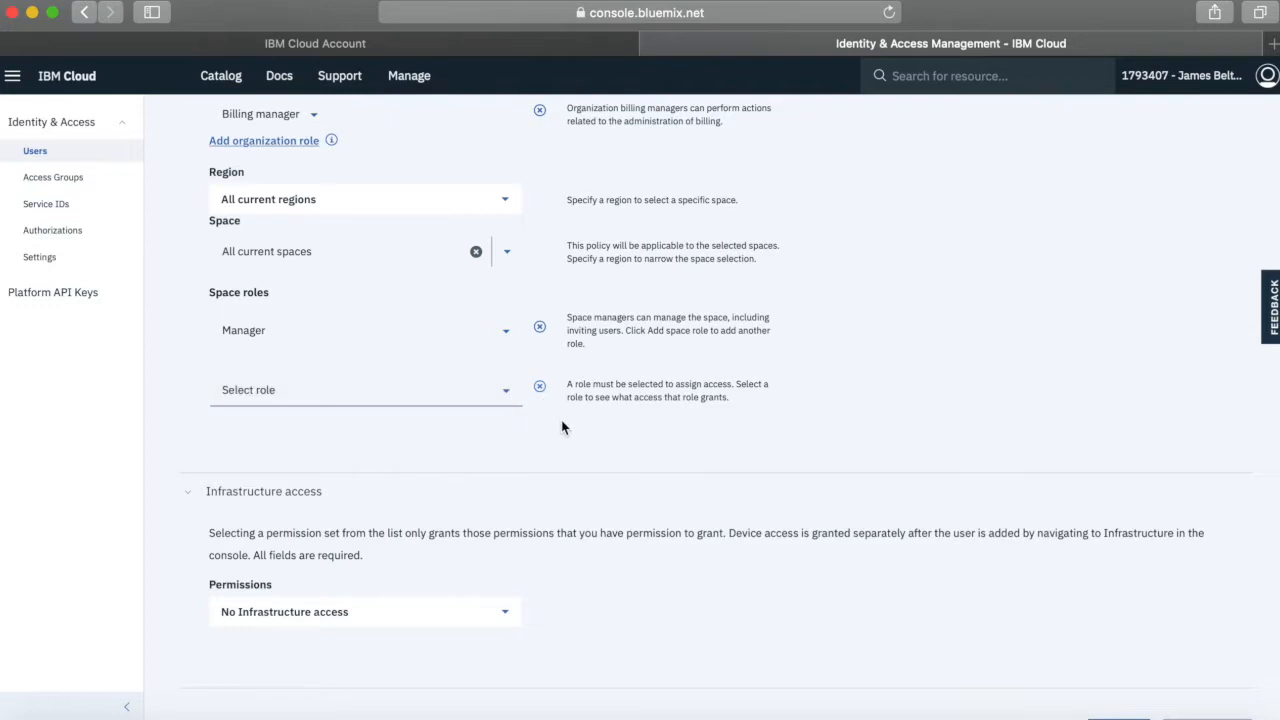
scroll(555, 420, "down", 3)
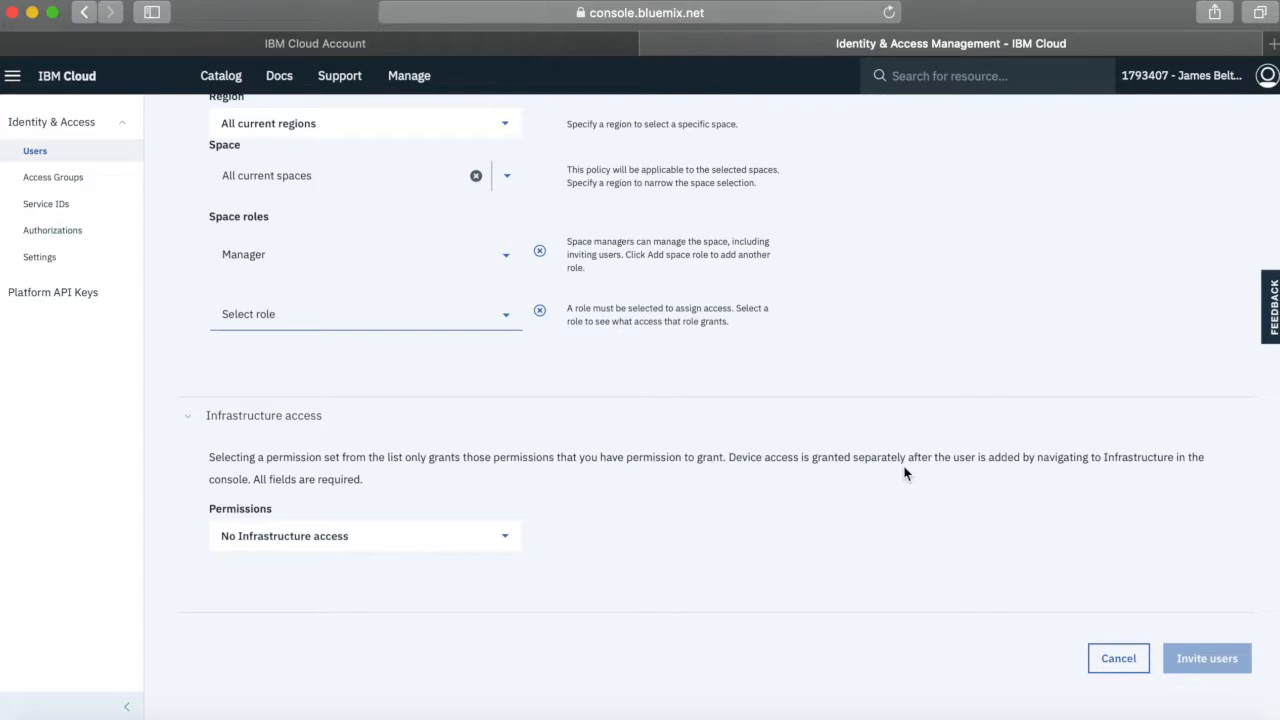
scroll(814, 490, "up", 7)
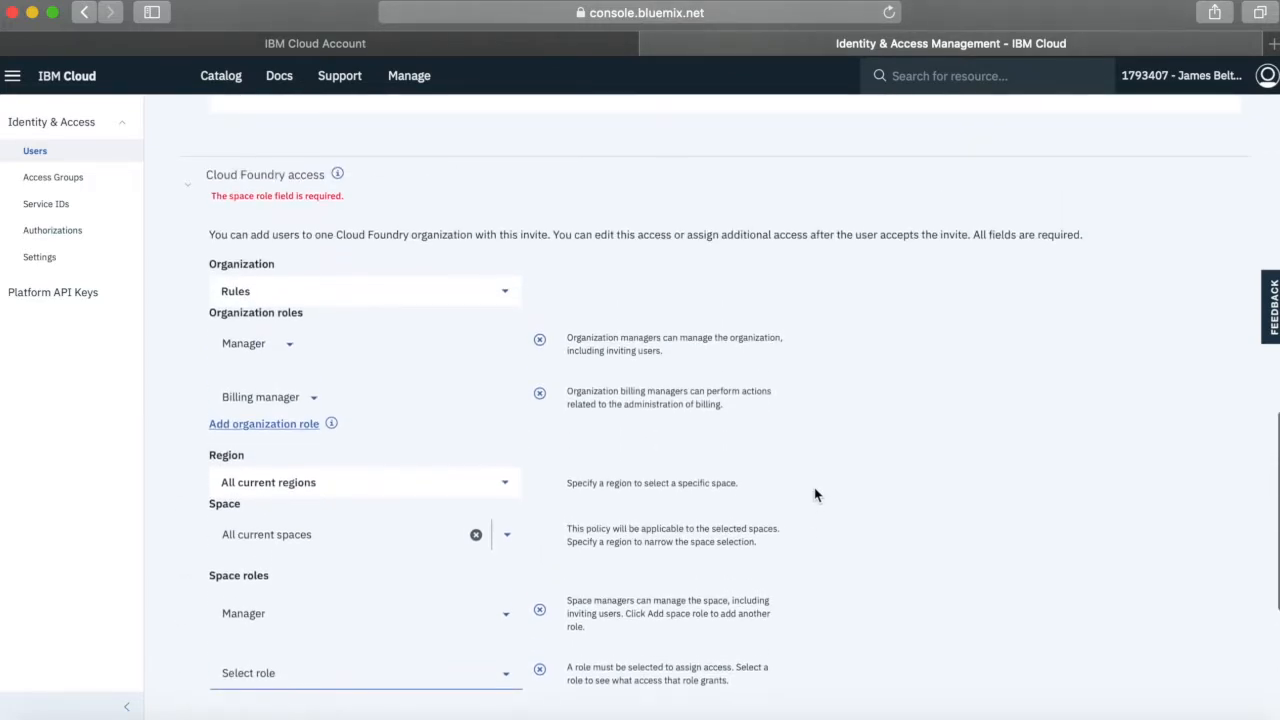
left_click(275, 190)
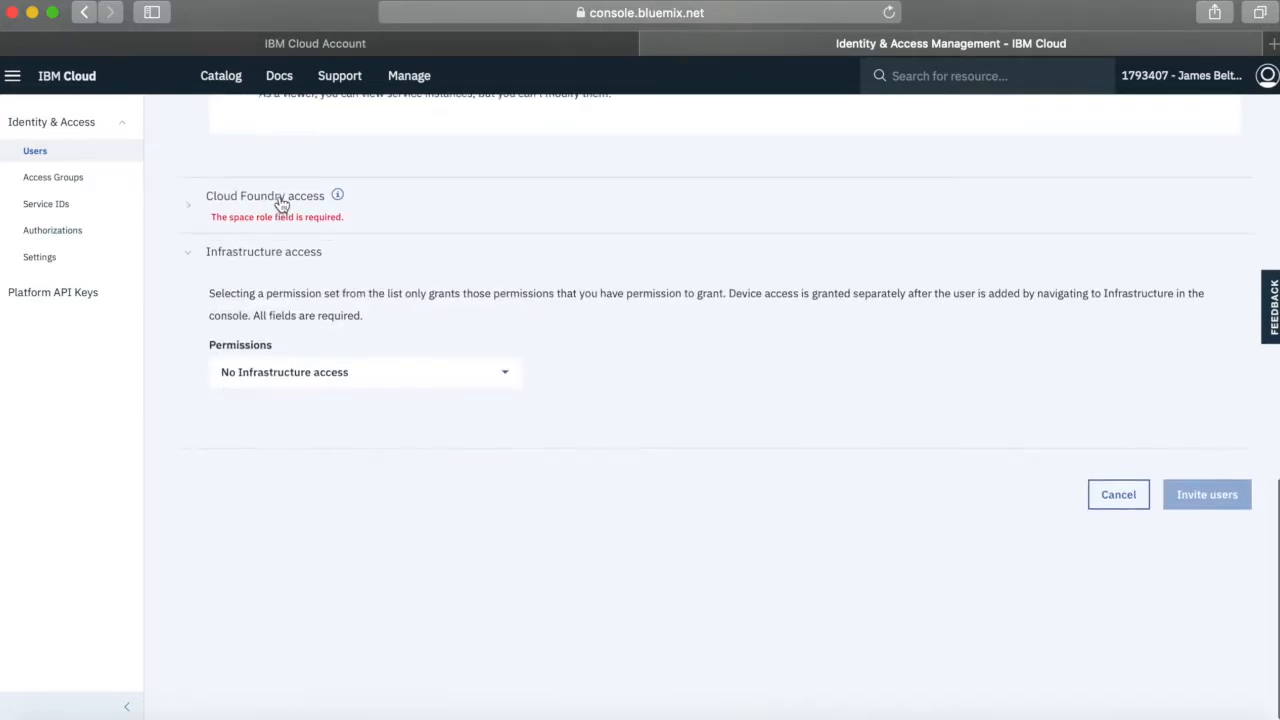
left_click(189, 210)
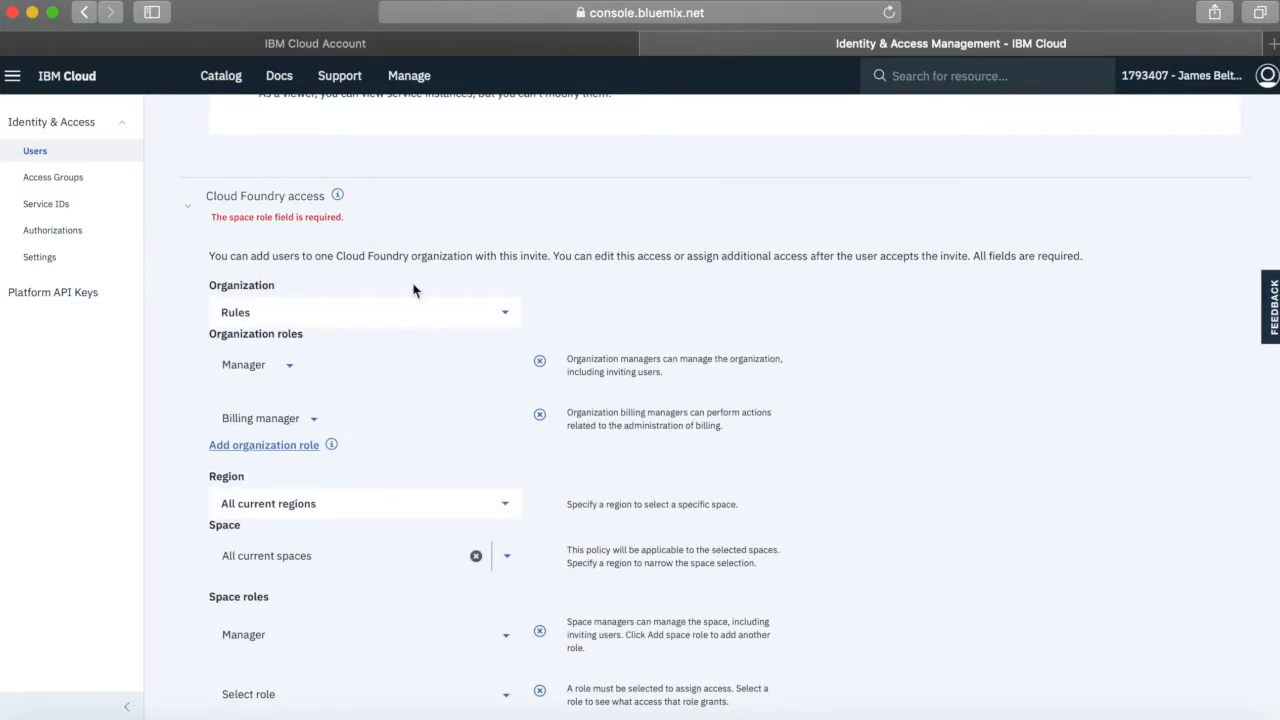
Set the invitee's second space role to Developer for all current spaces and send the user invitation
scroll(406, 400, "down", 3)
left_click(506, 408)
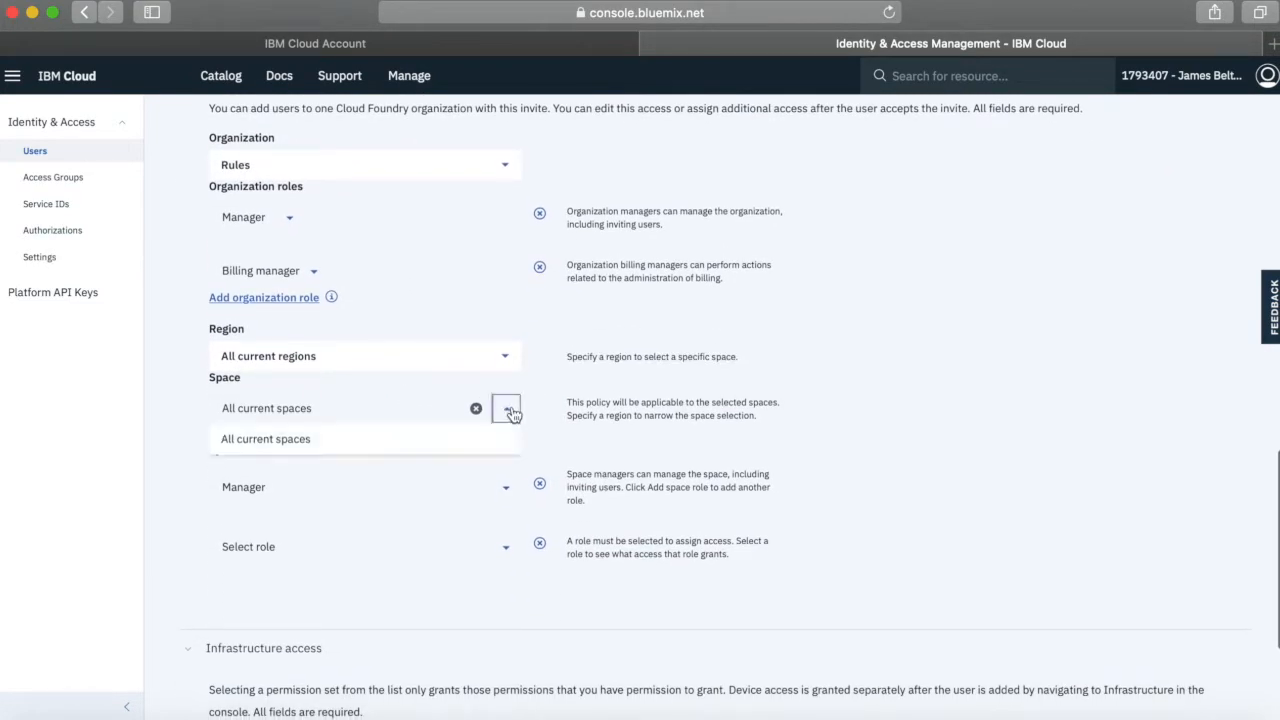
left_click(266, 448)
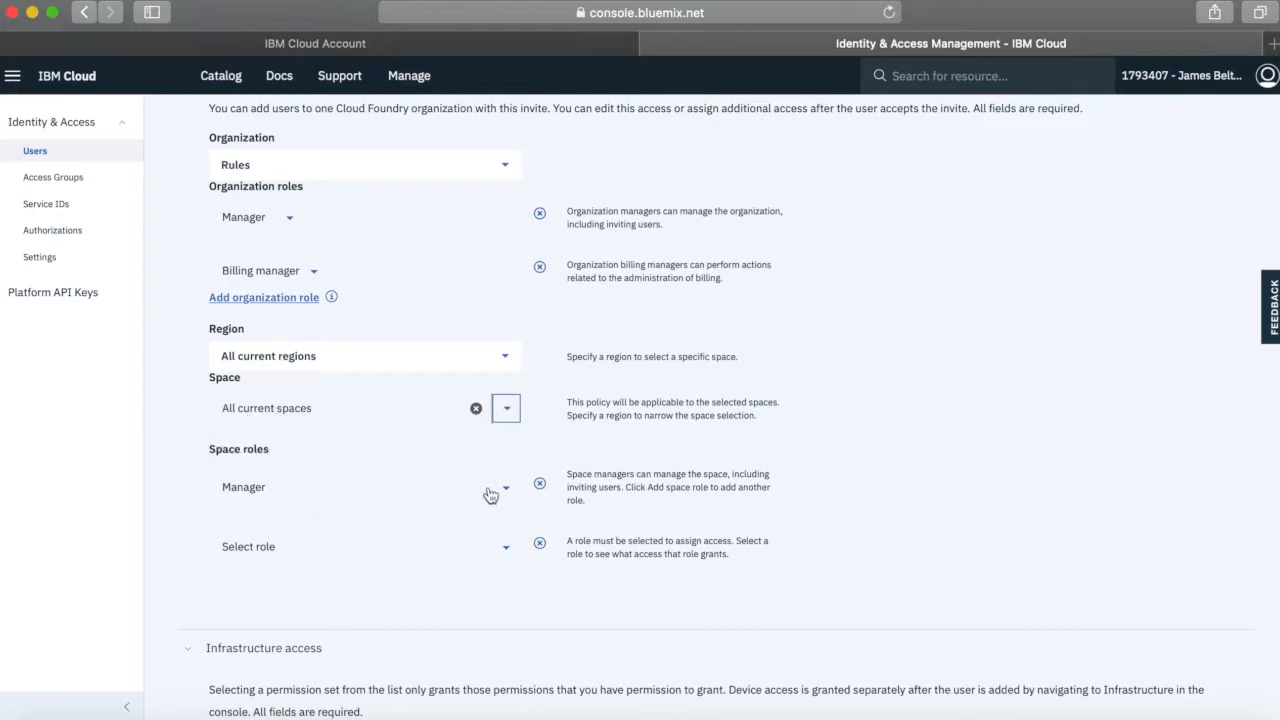
left_click(504, 548)
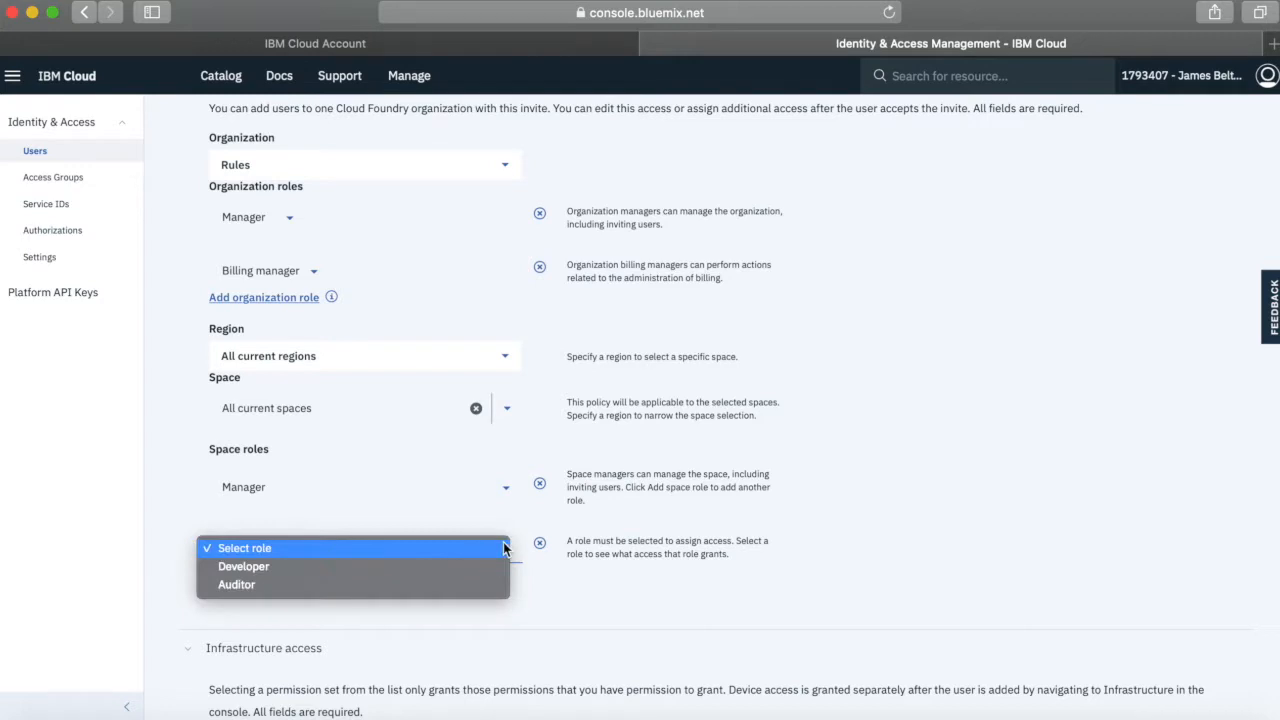
left_click(250, 570)
scroll(600, 588, "down", 5)
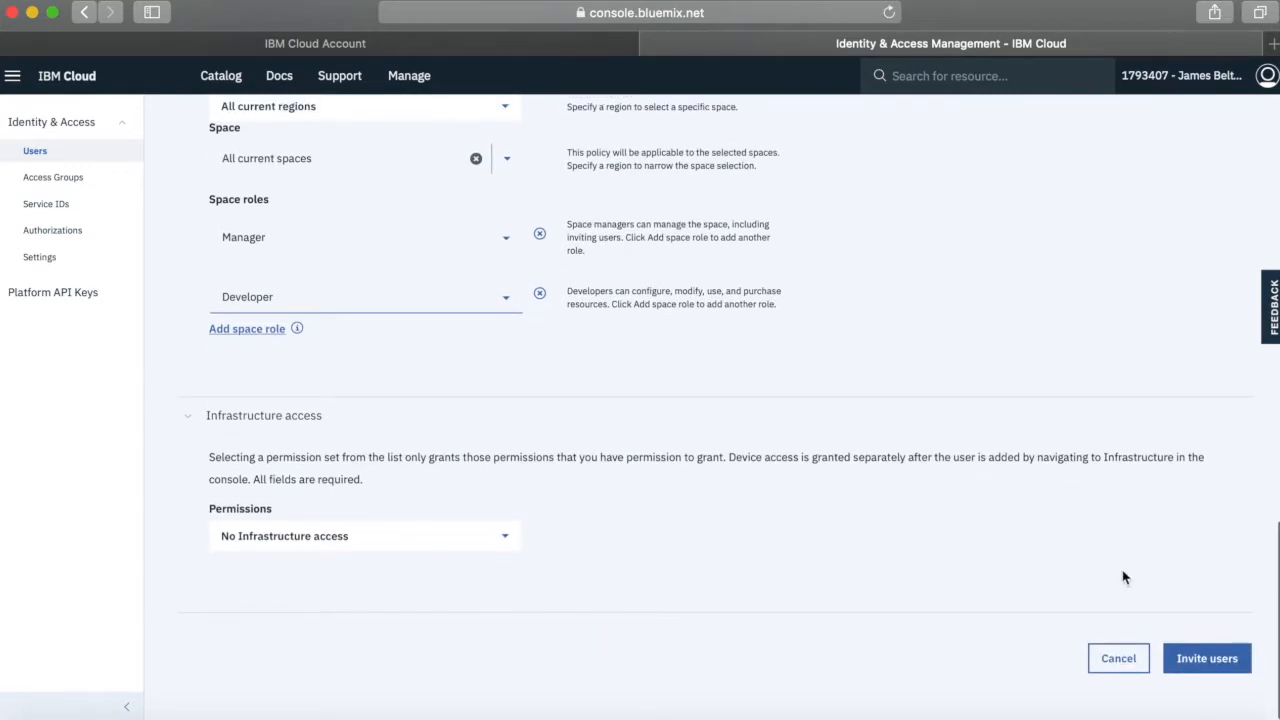
left_click(1226, 668)
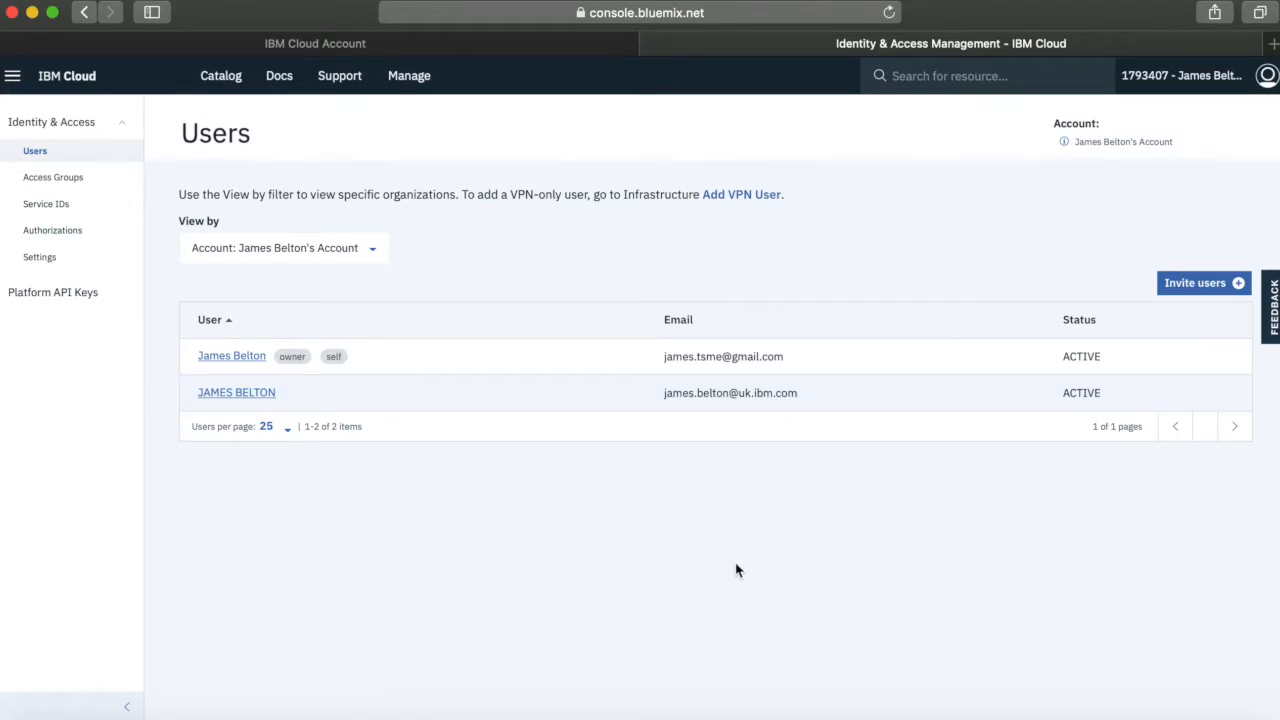
Open the second account user's details from the user list and examine their Cloud Foundry access, access policies and access groups
left_click(406, 77)
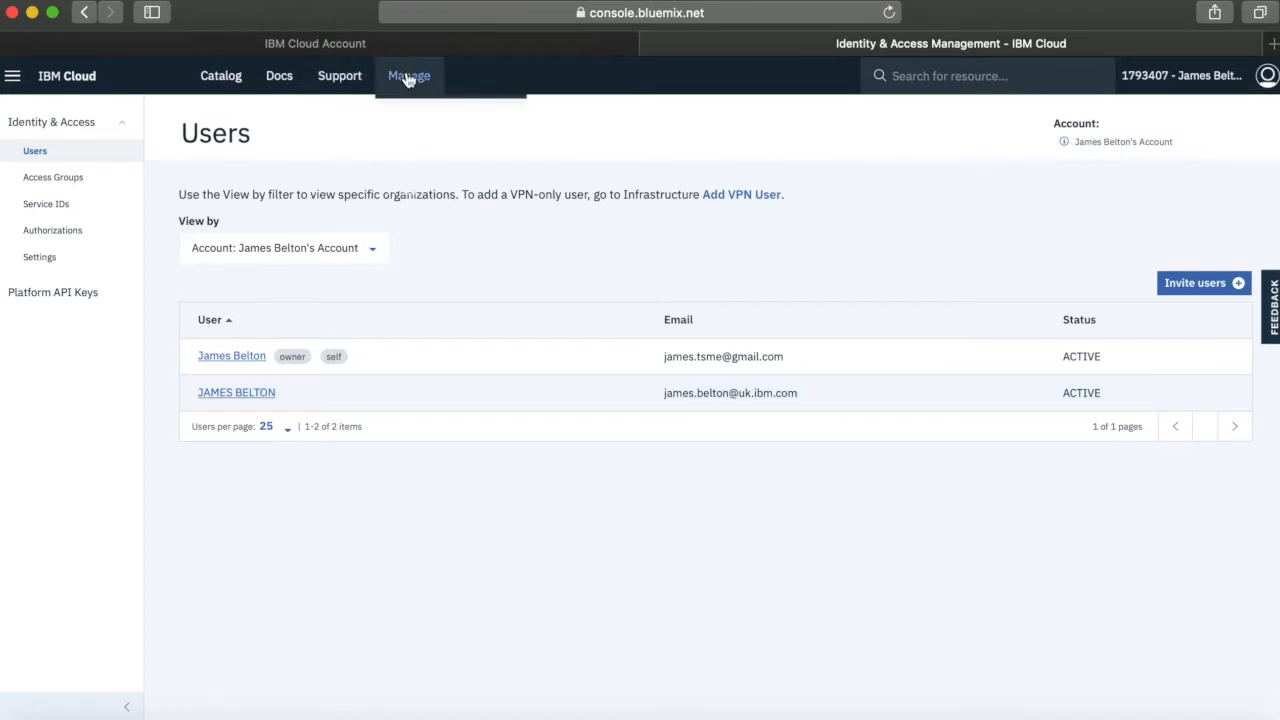
left_click(38, 152)
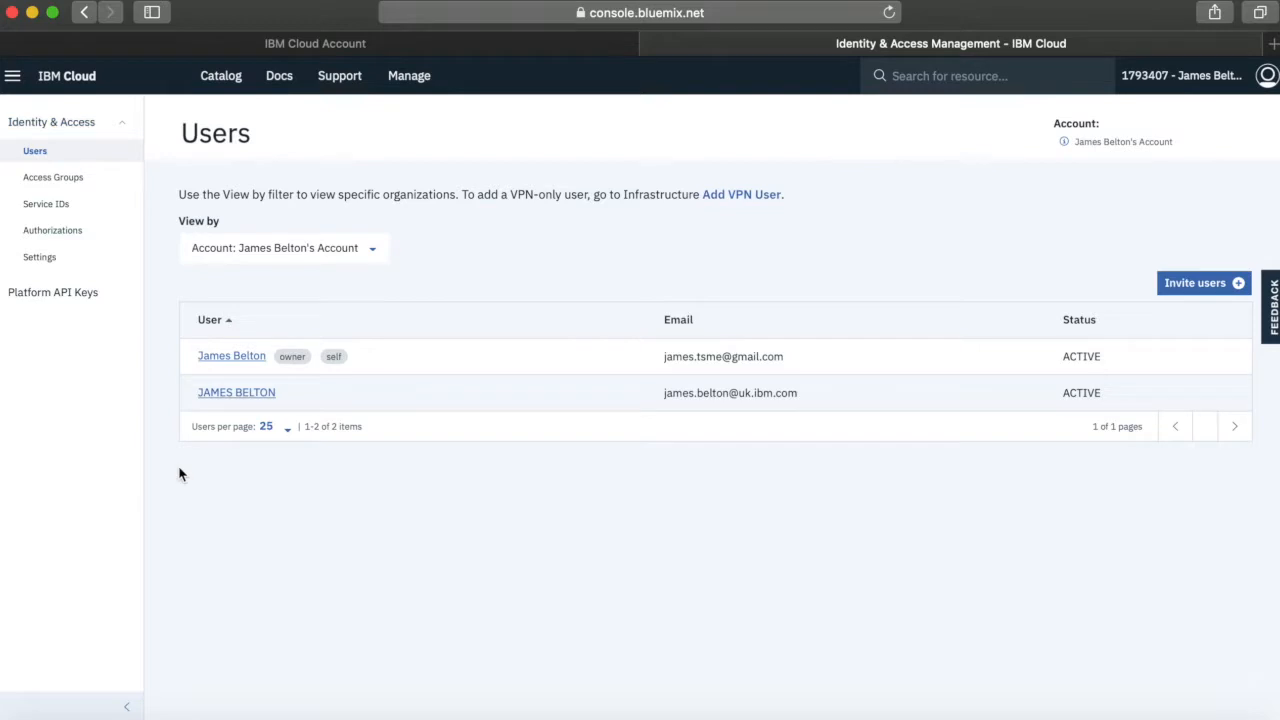
left_click(245, 392)
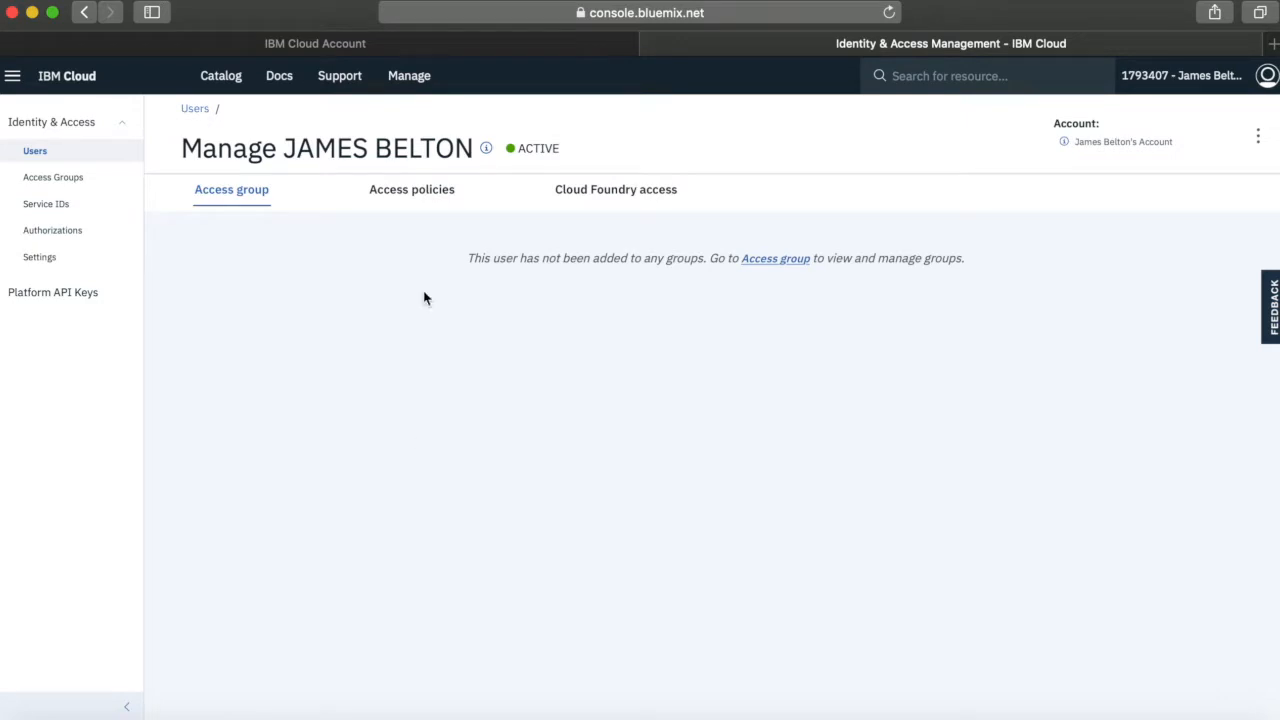
left_click(615, 199)
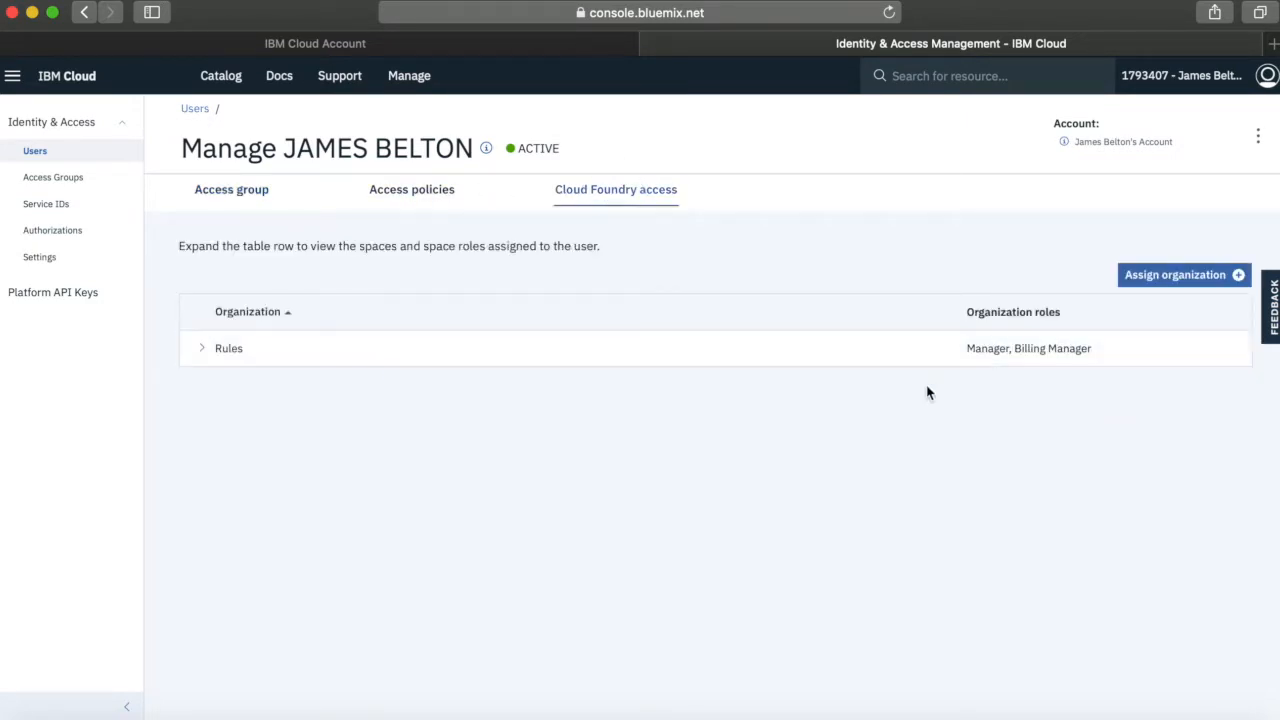
left_click(407, 196)
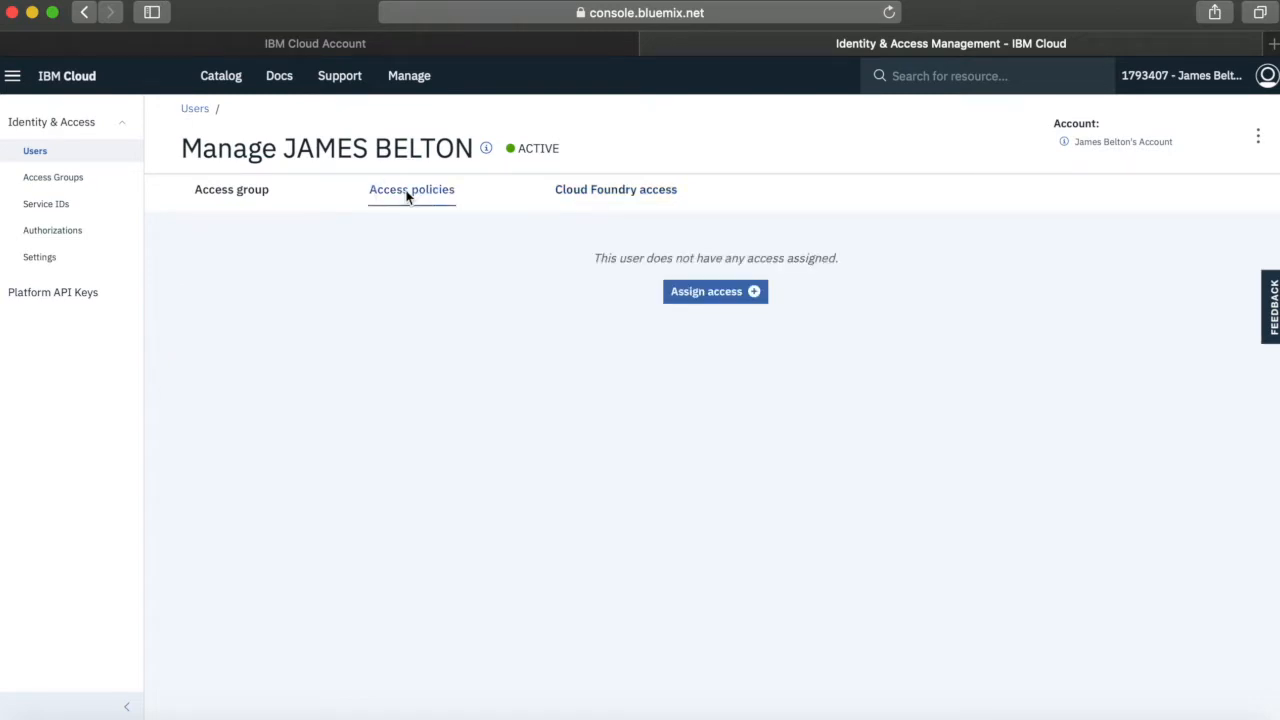
left_click(225, 192)
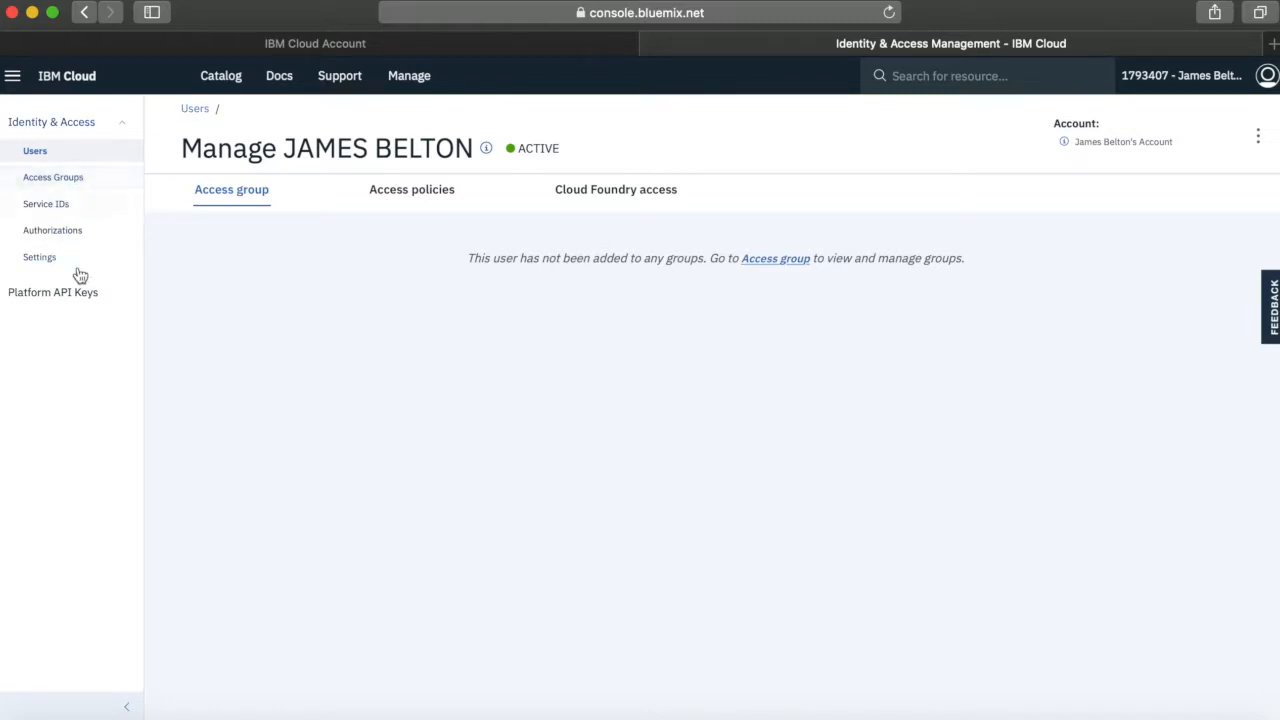
Create an access group named Rules-Developer with the description "This is my AG for all of the Rules Developers"
left_click(65, 175)
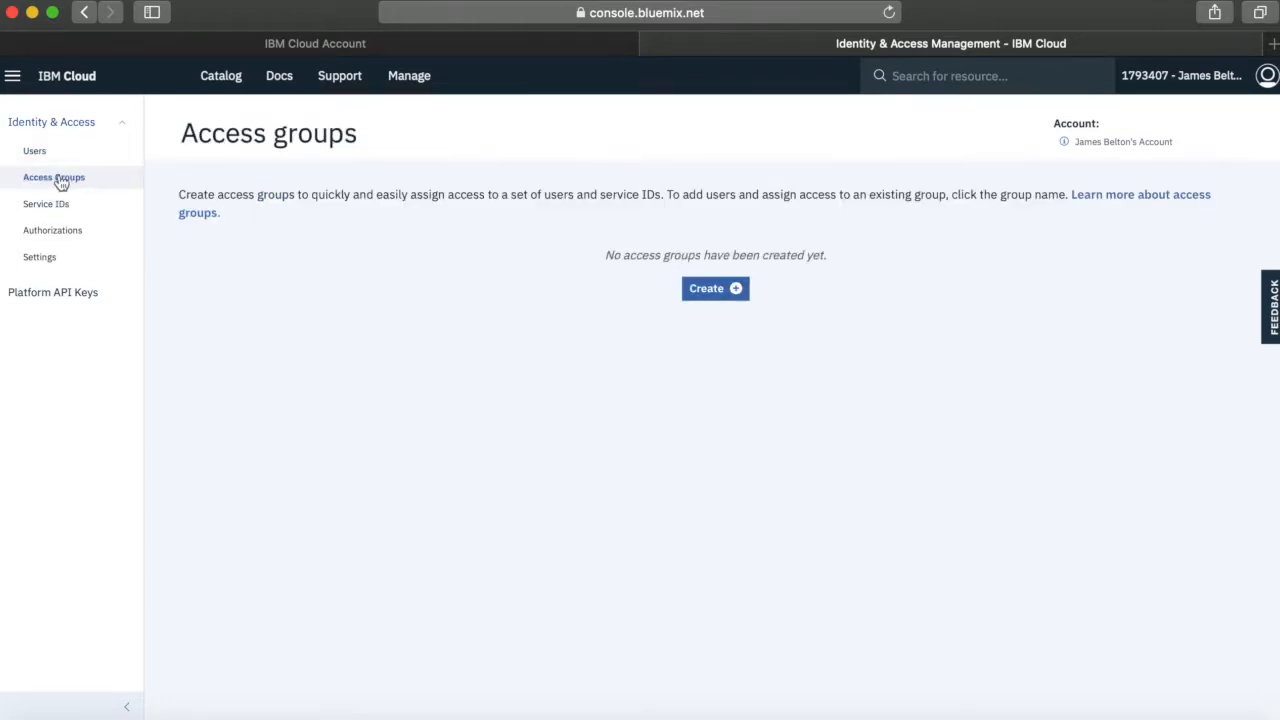
left_click(718, 293)
left_click(590, 343)
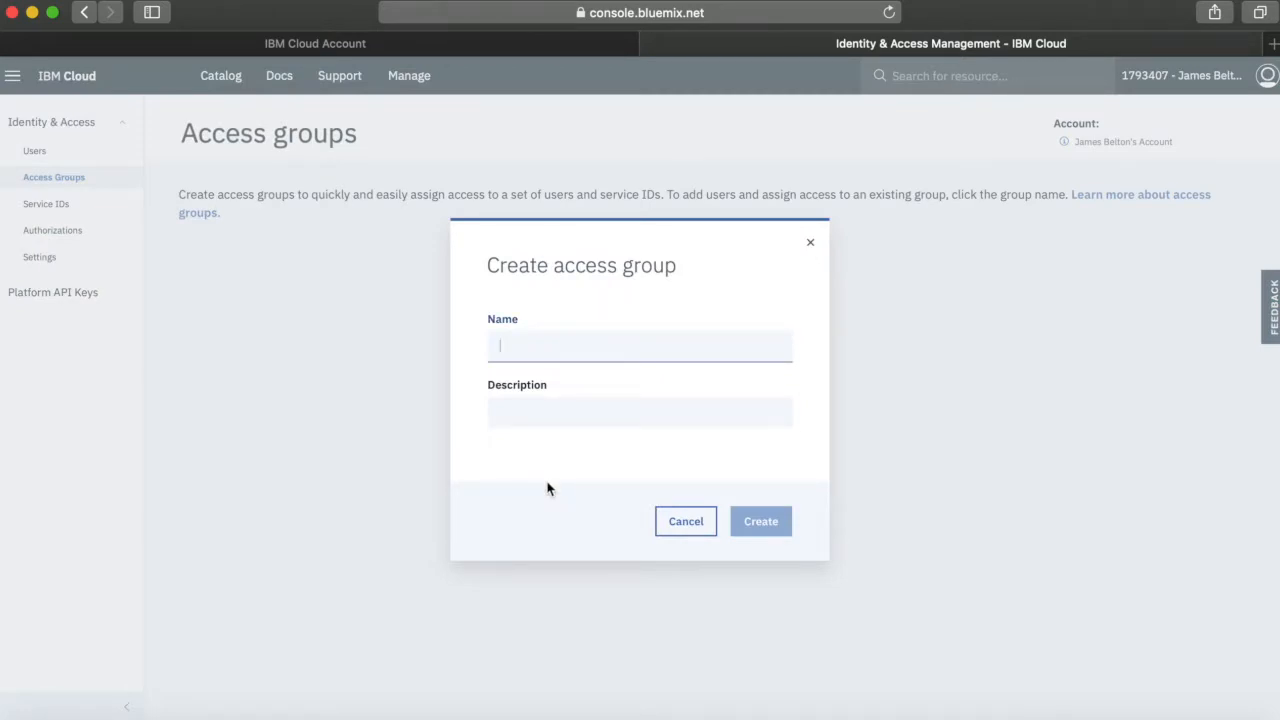
type("Rules-Develo")
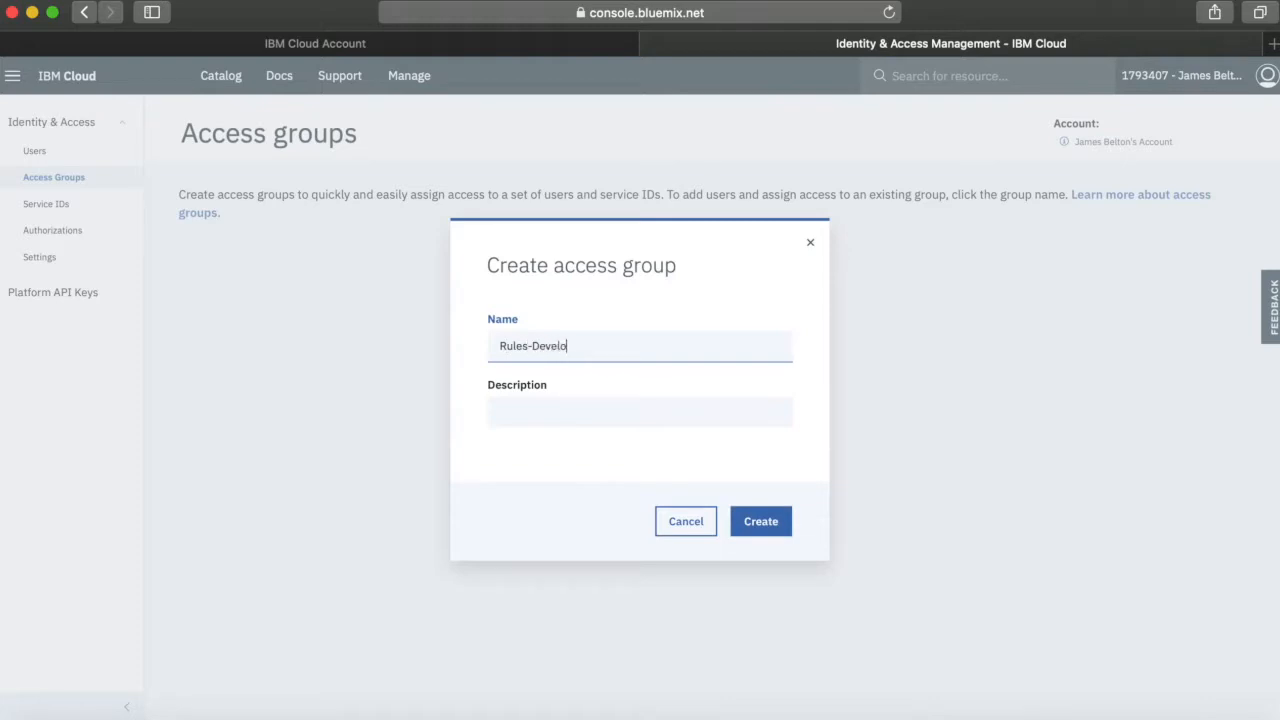
key("BackSpace")
key("BackSpace")
left_click(543, 418)
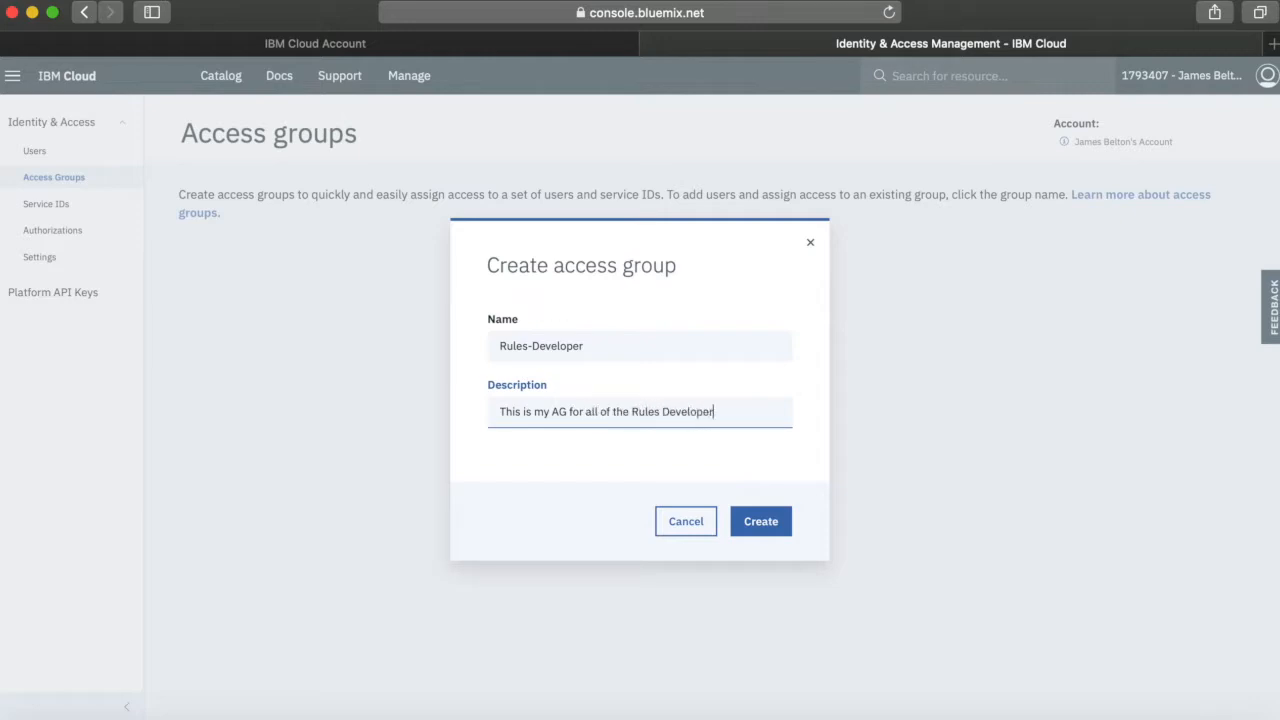
left_click(762, 521)
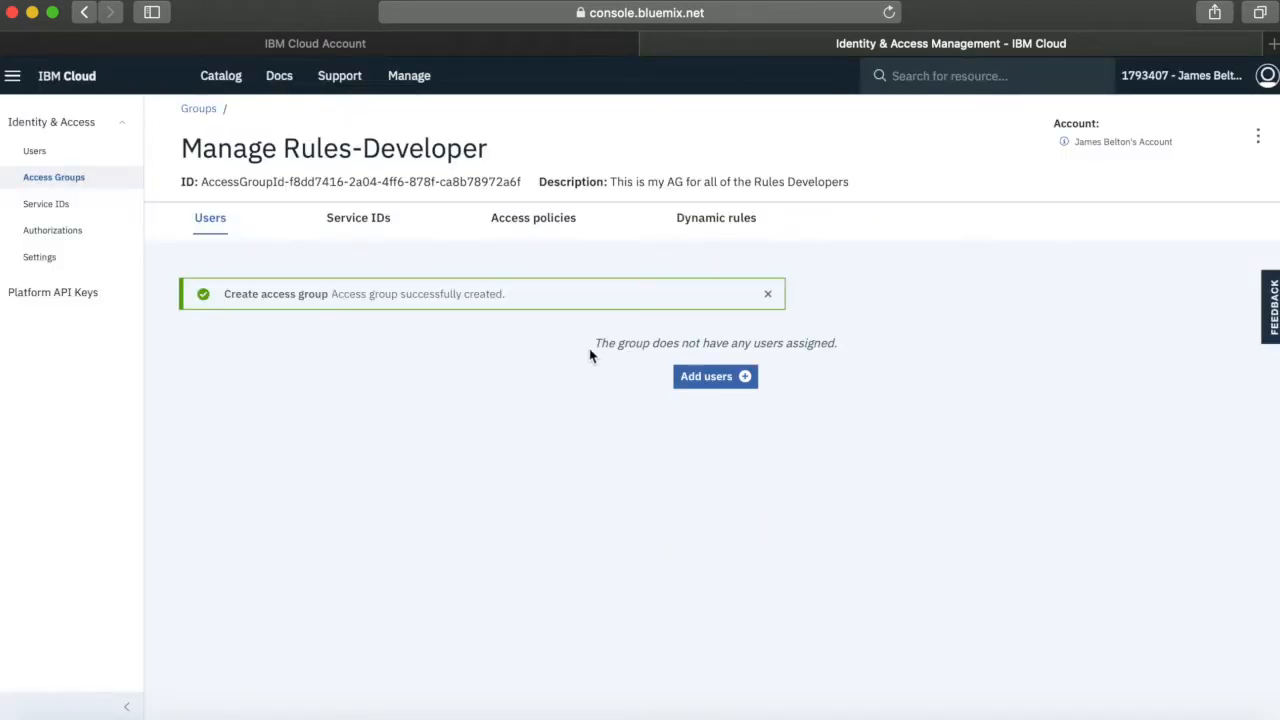
Start an access policy for the Rules-Developer group within a resource group, choosing Rules-Dev
left_click(554, 226)
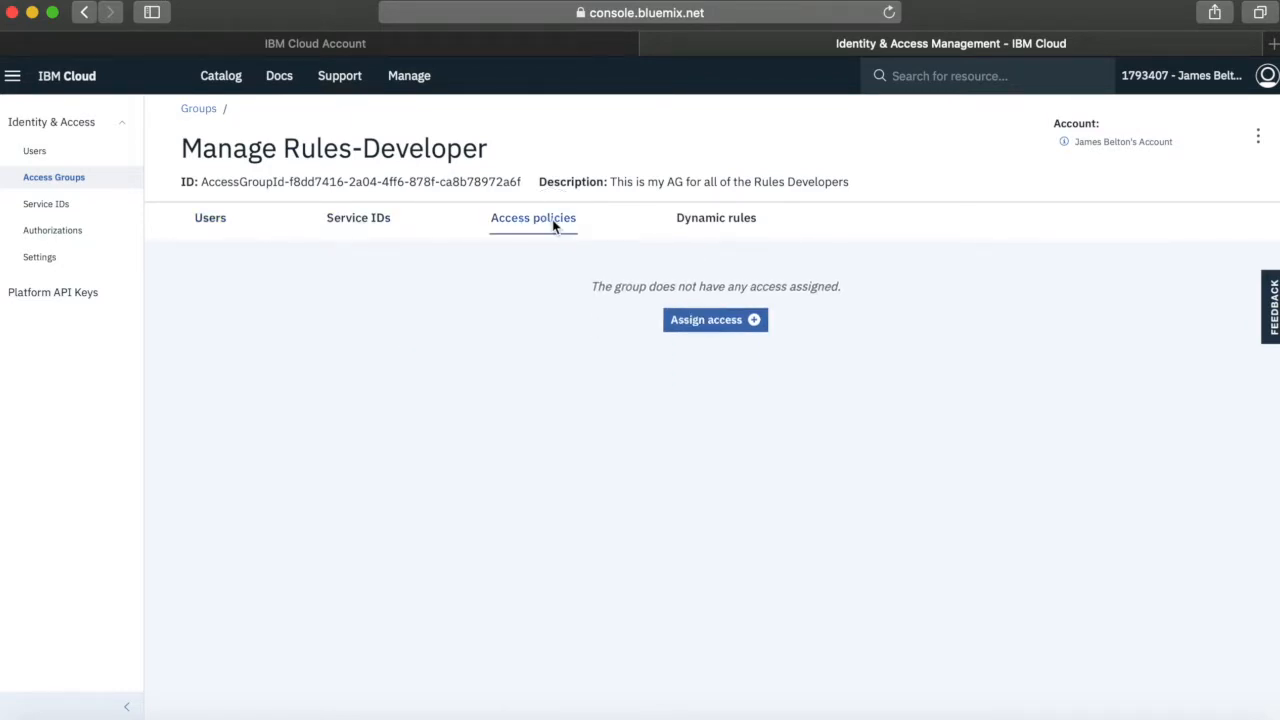
left_click(725, 327)
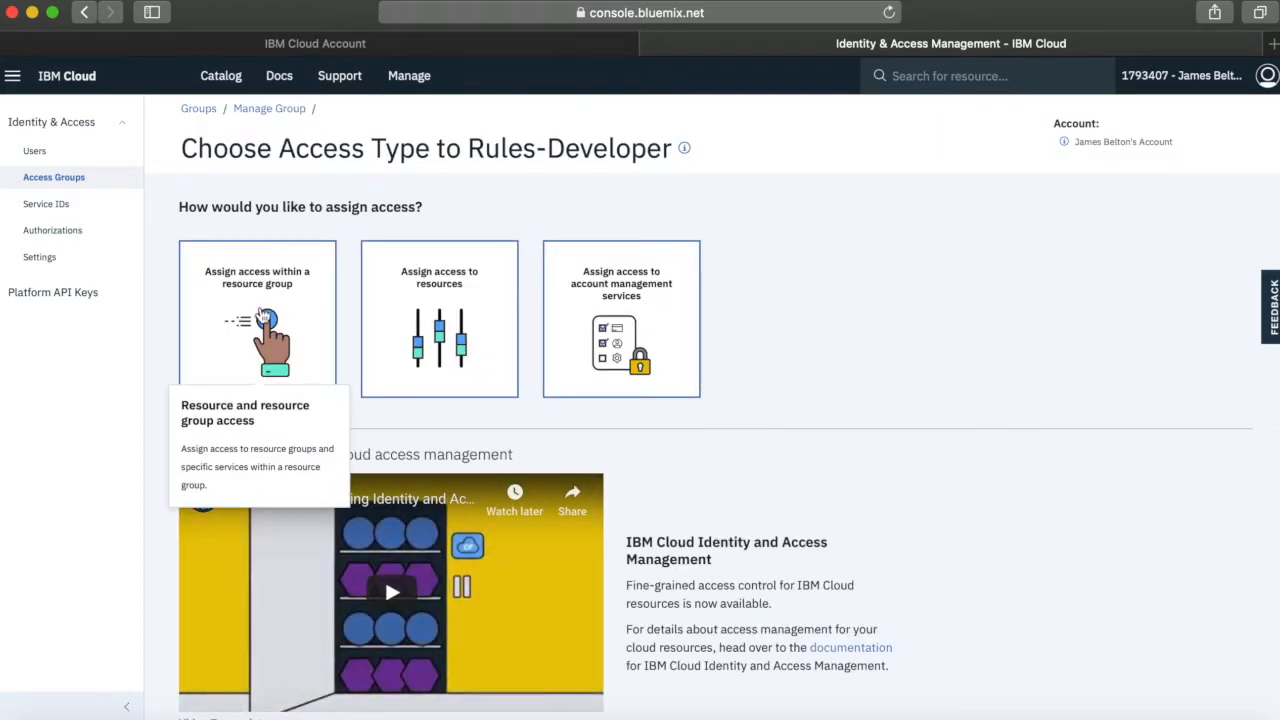
left_click(262, 316)
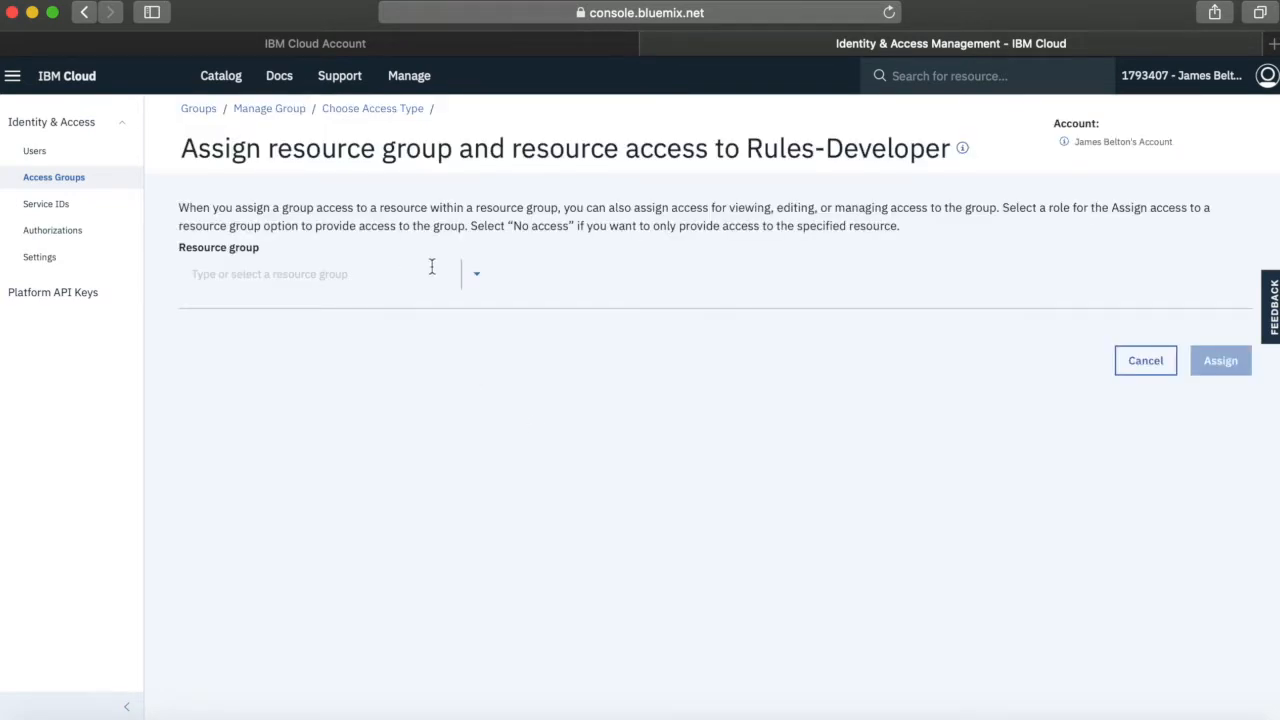
left_click(477, 276)
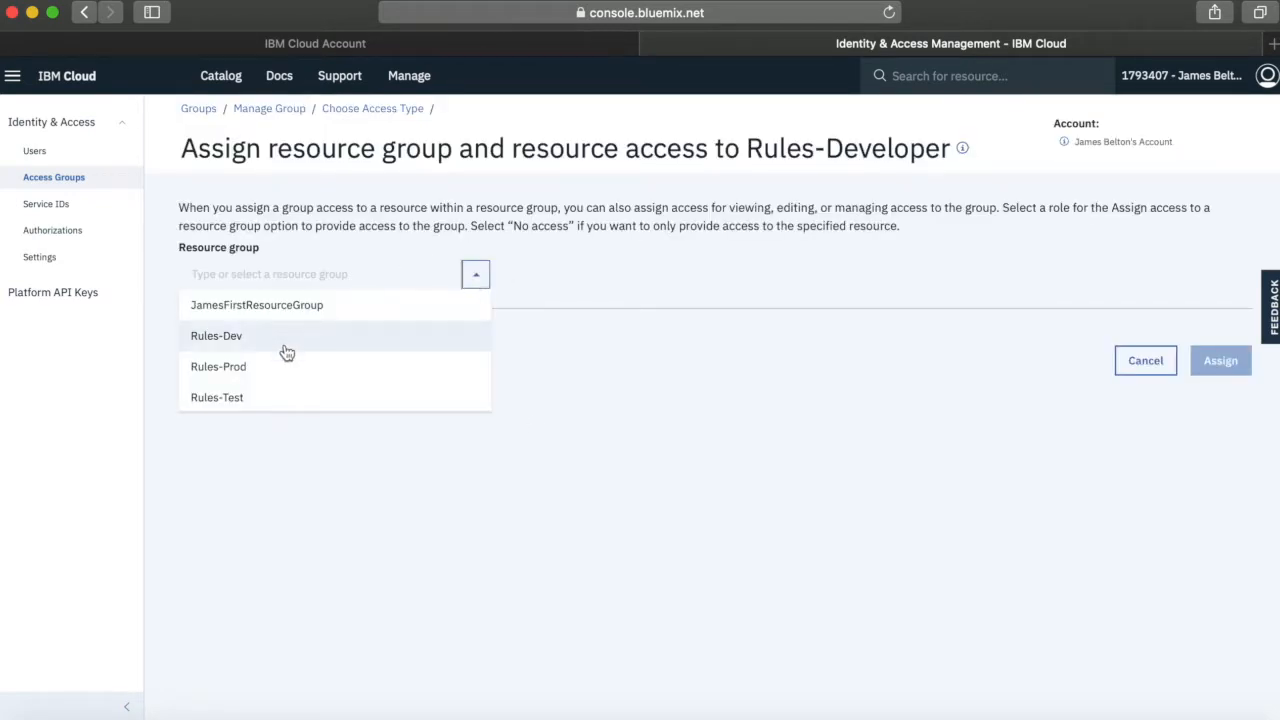
left_click(232, 340)
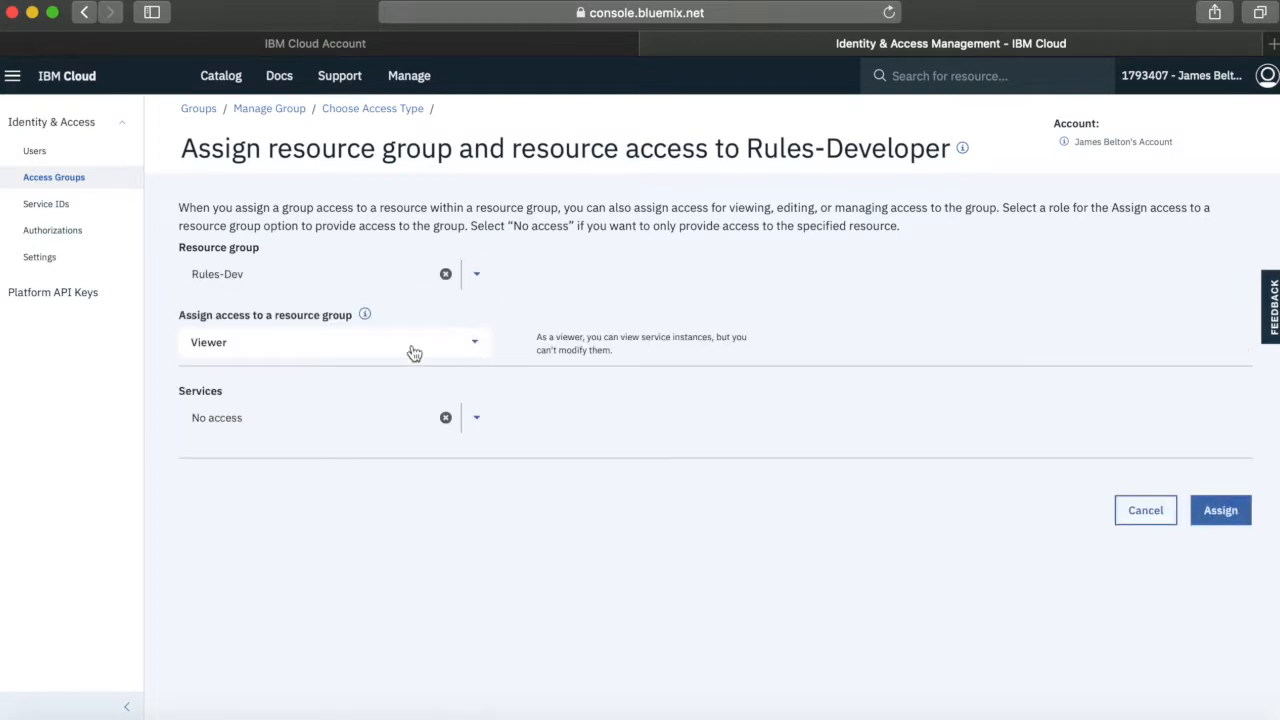
Assign all Identity and Access enabled services in Rules-Dev with the Viewer, Operator, Manager and Writer roles to the Rules-Developer group
left_click(477, 420)
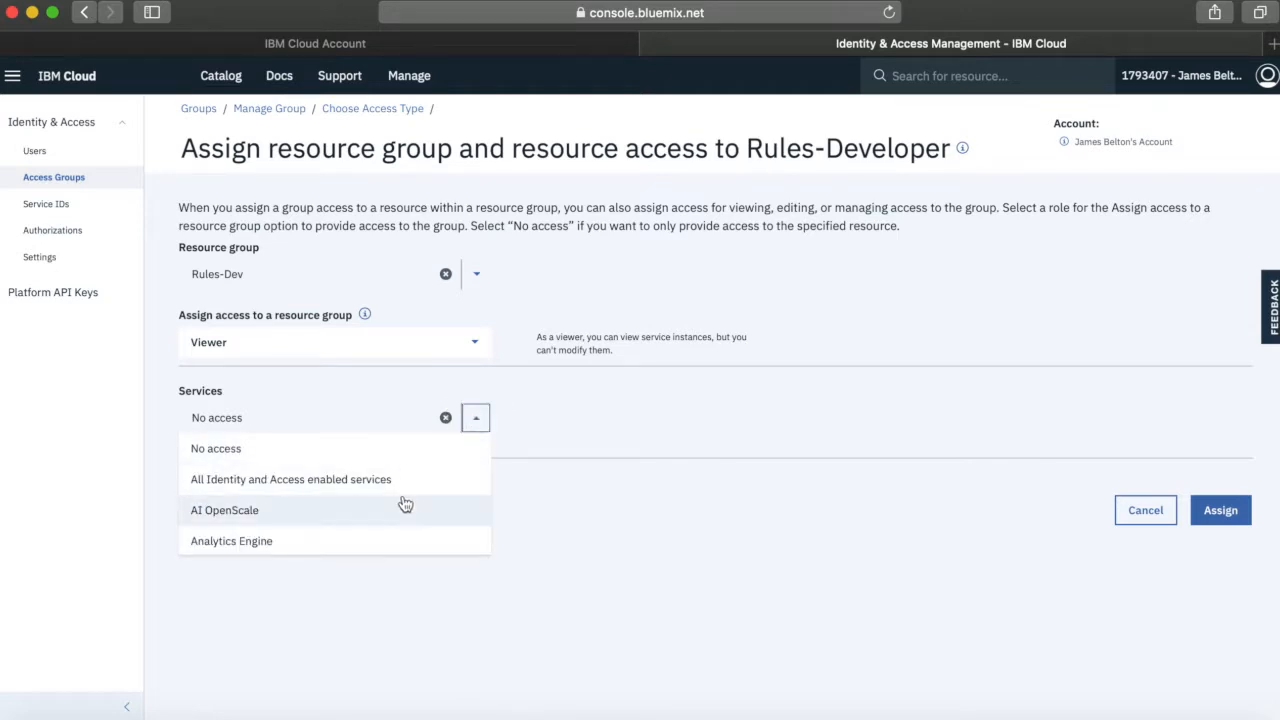
left_click(330, 482)
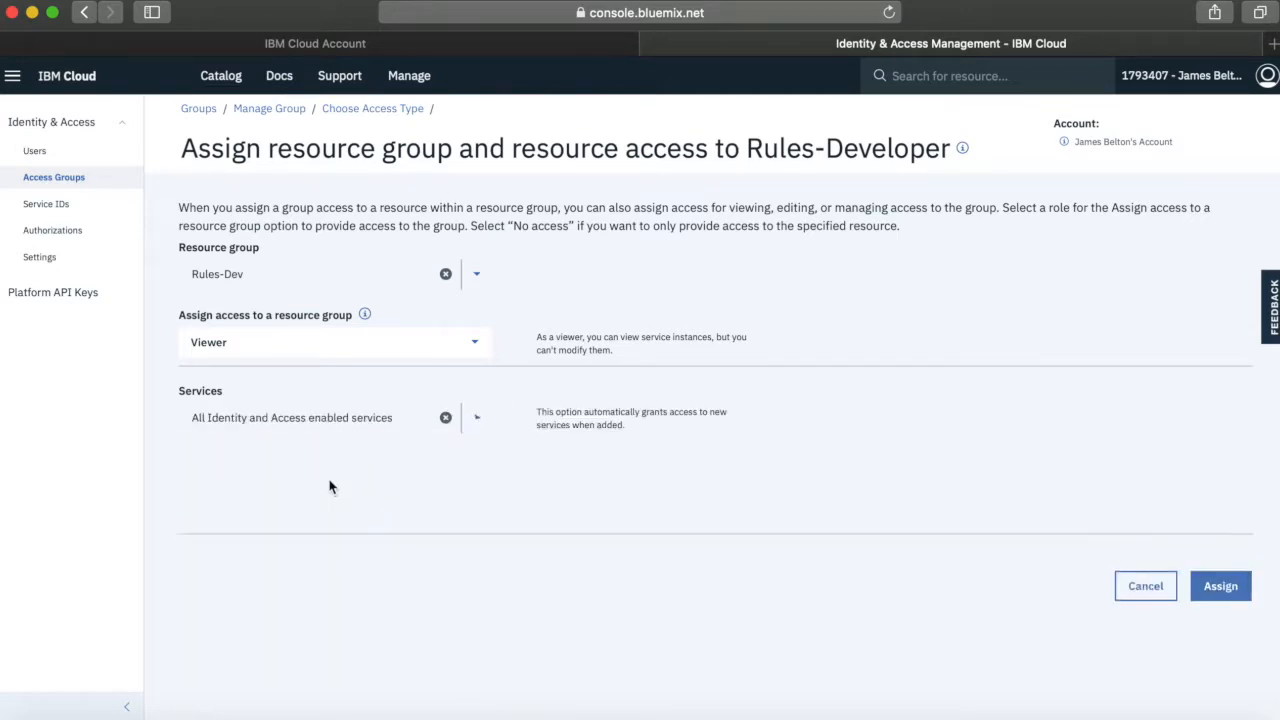
scroll(612, 543, "down", 5)
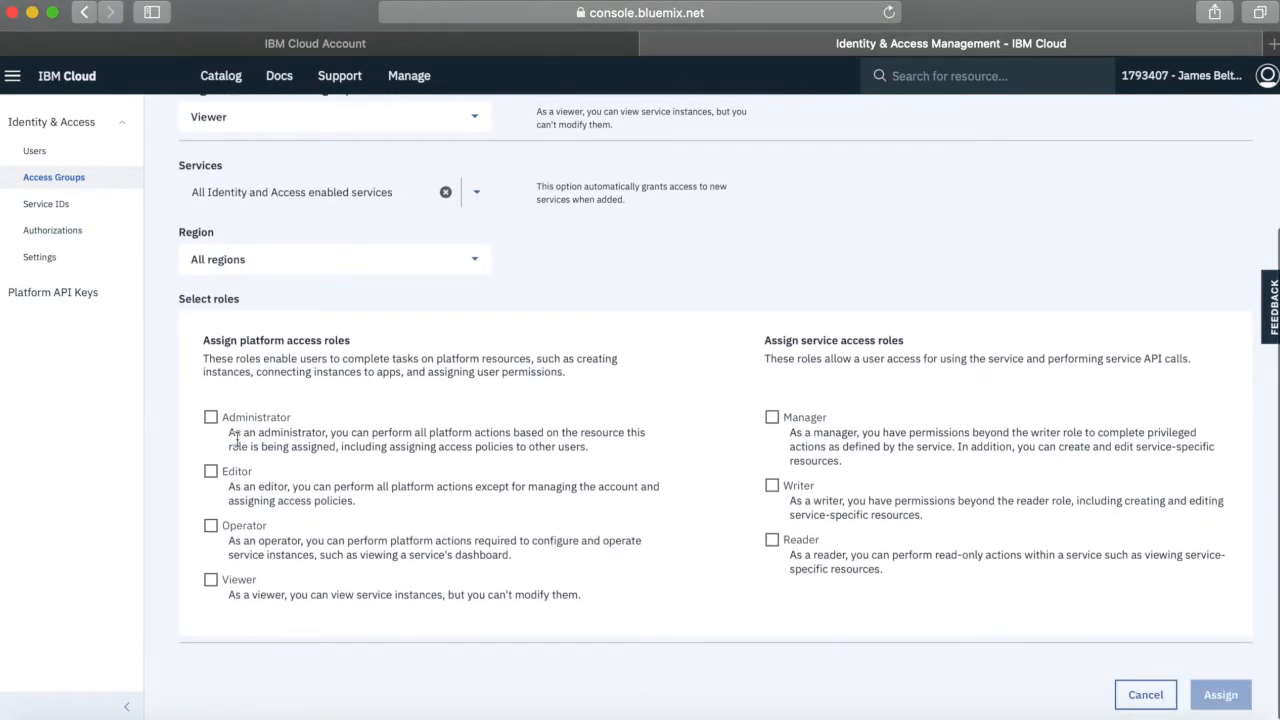
left_click(212, 582)
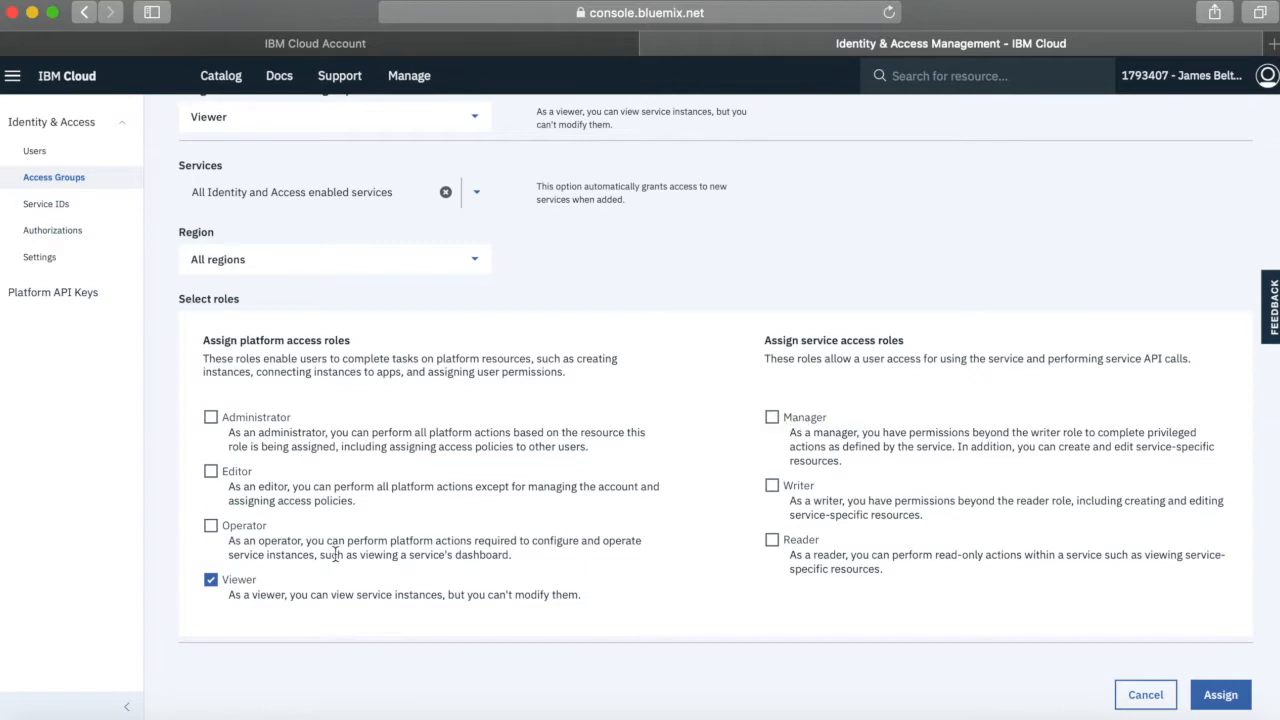
left_click(212, 528)
left_click(778, 419)
left_click(773, 487)
left_click(1224, 695)
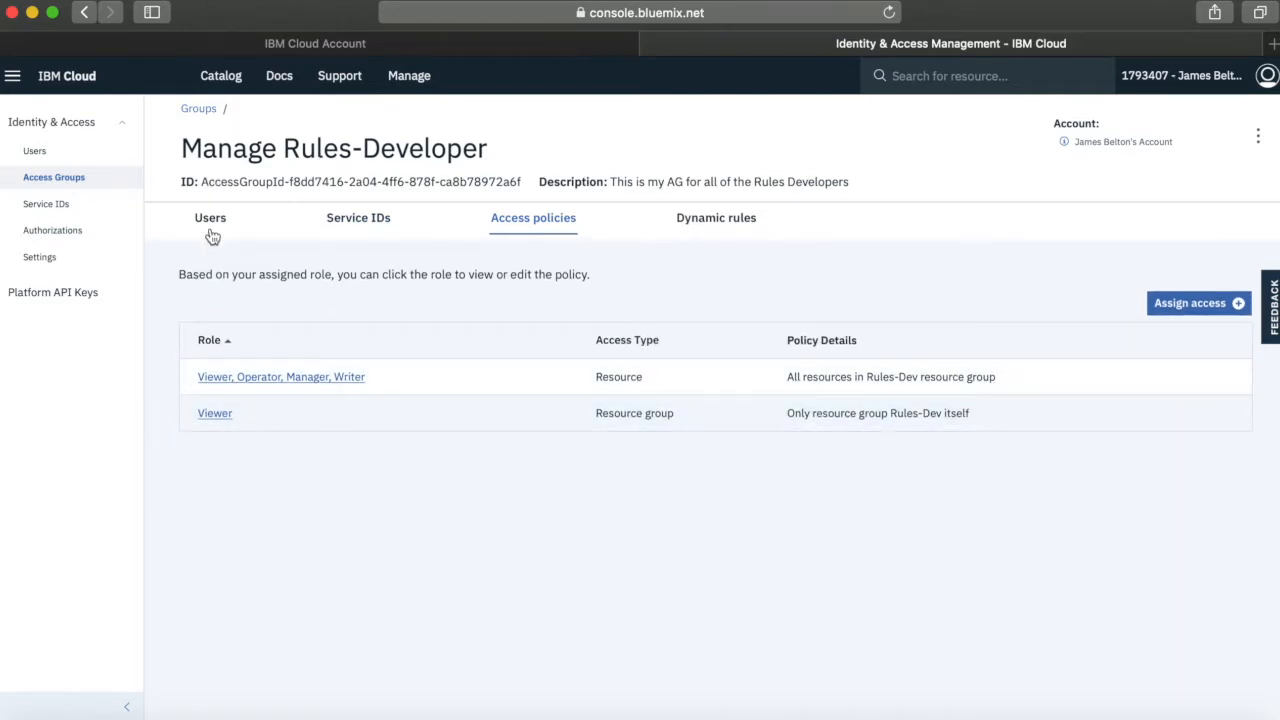
Add the second account user to the Rules-Developer access group and return to the account's user list
left_click(211, 220)
left_click(716, 321)
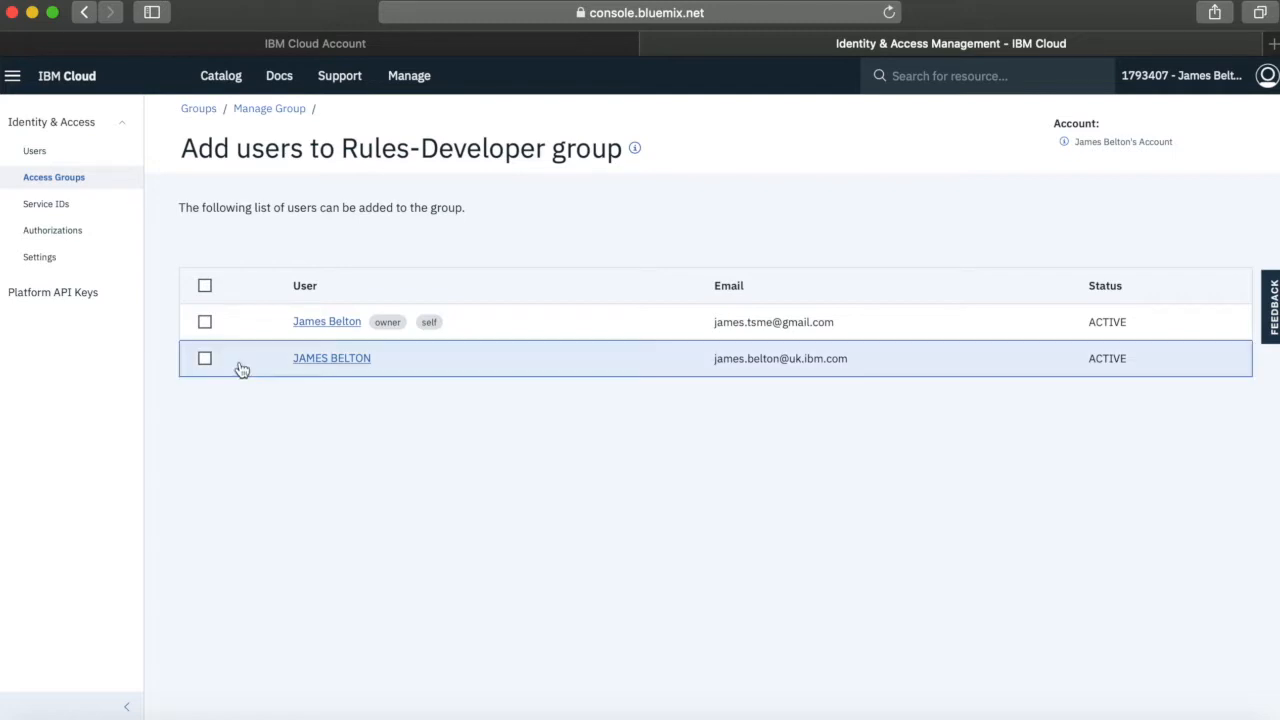
left_click(207, 362)
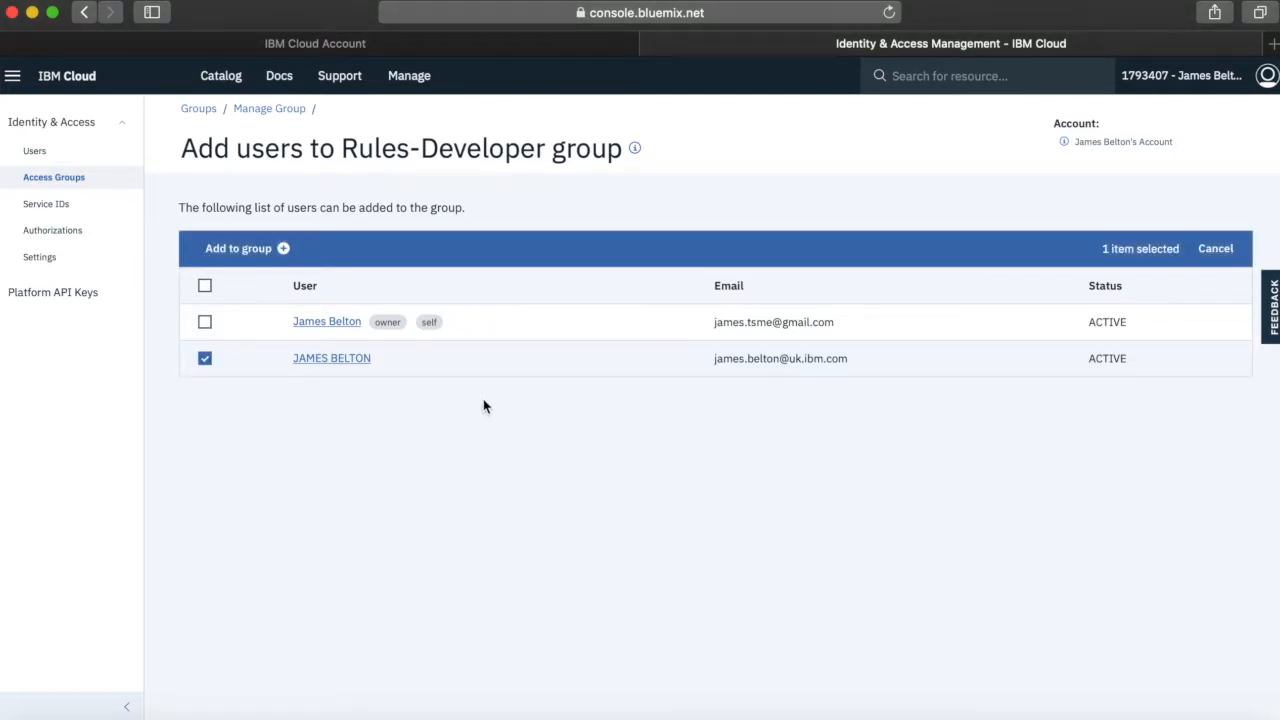
left_click(250, 252)
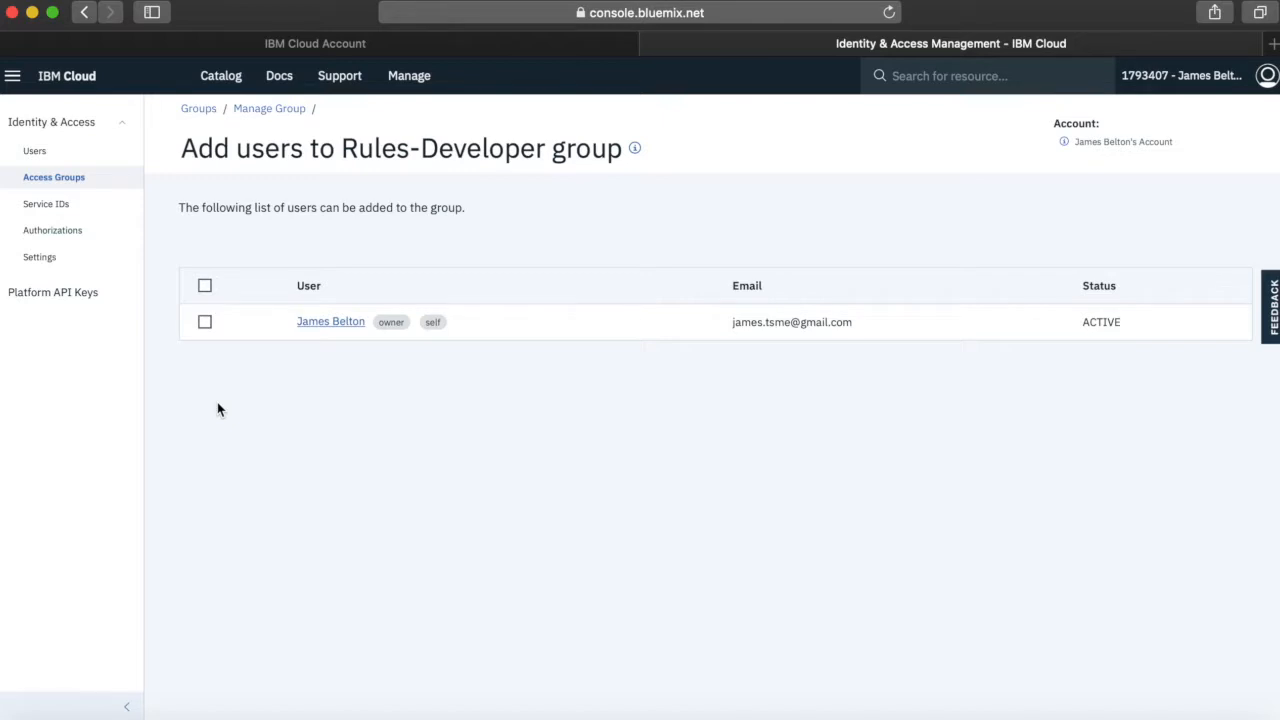
left_click(46, 151)
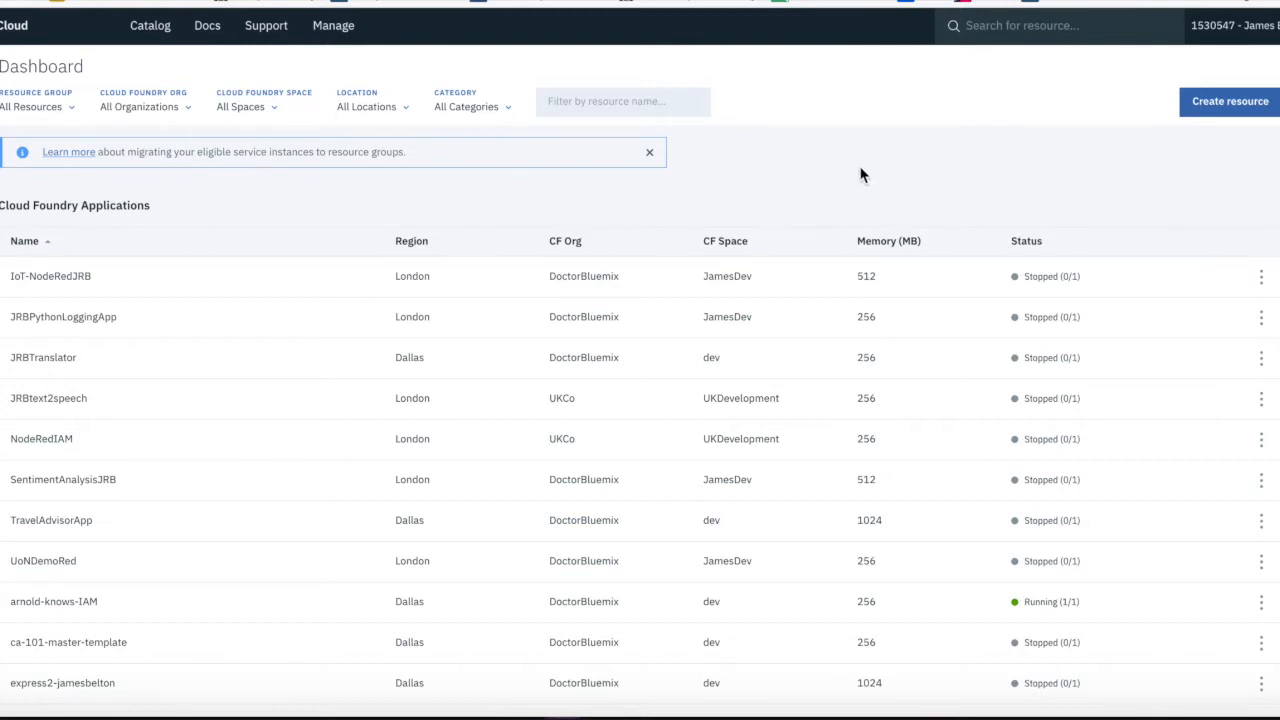
In the invited user's console, look through the dashboard, switch to the inviting account and view its dashboard
scroll(213, 562, "down", 3)
scroll(213, 568, "down", 11)
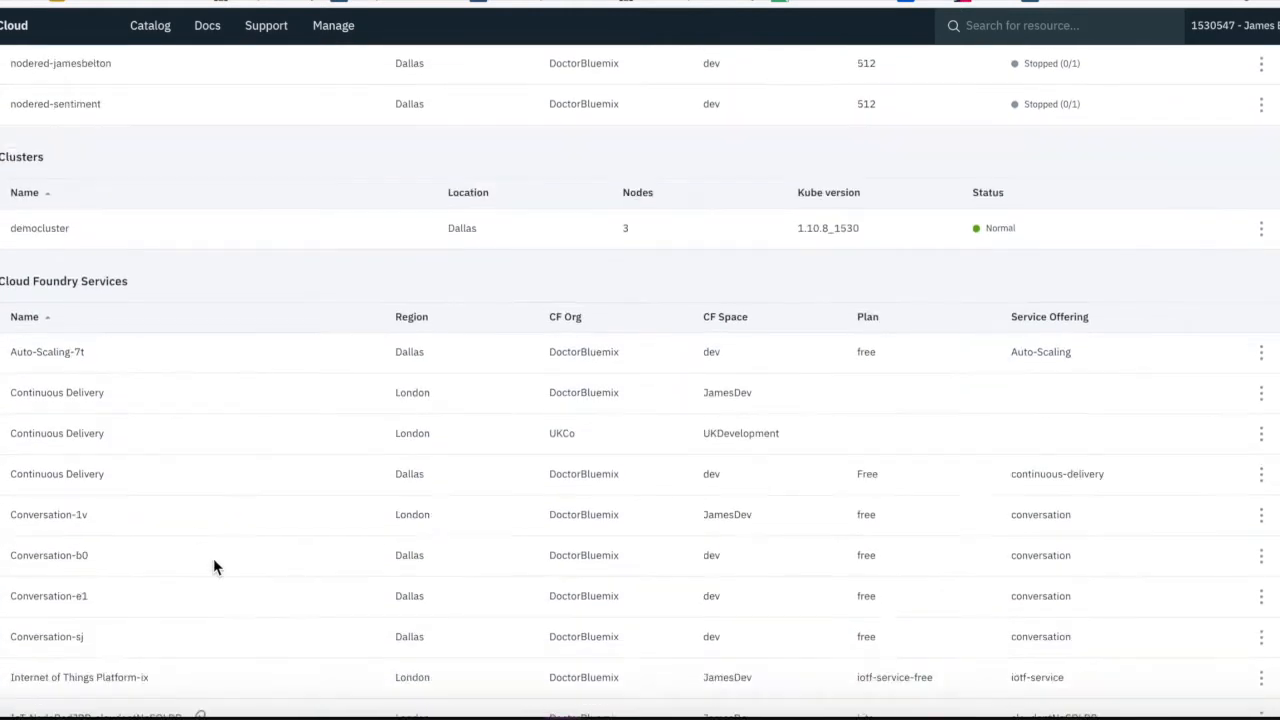
scroll(213, 568, "up", 15)
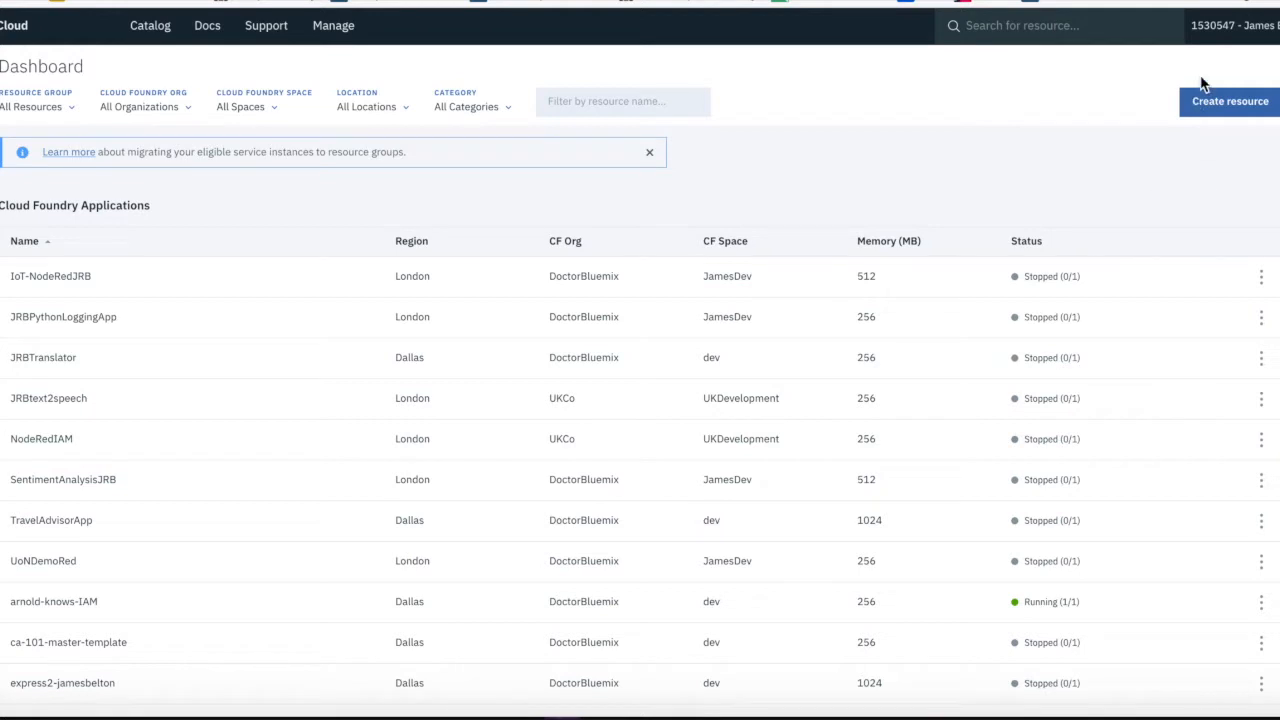
left_click(1272, 28)
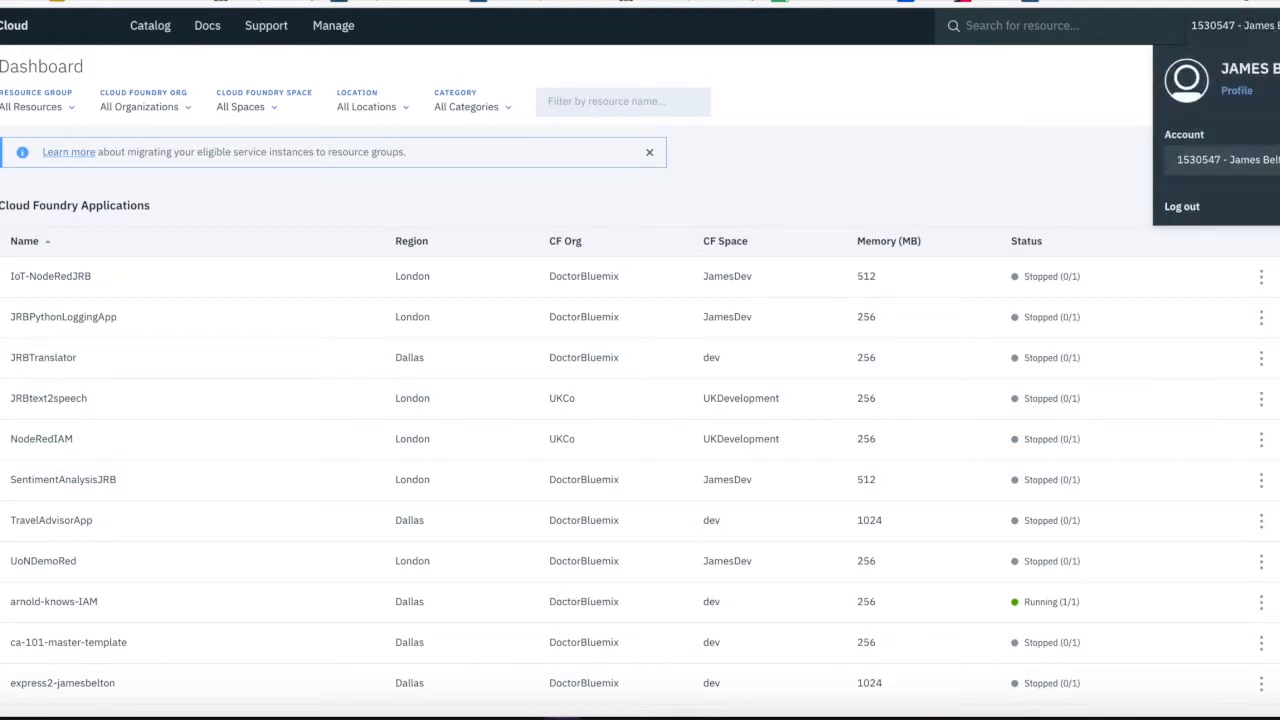
left_click(1228, 160)
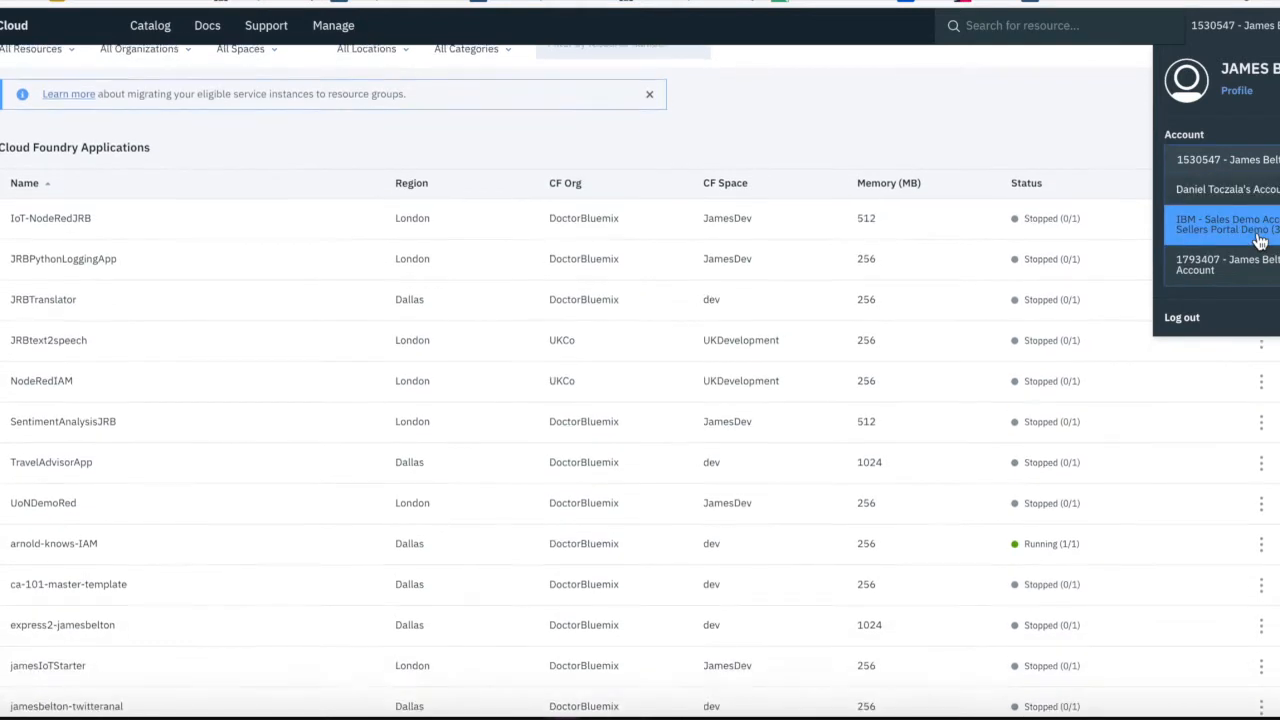
left_click(1220, 268)
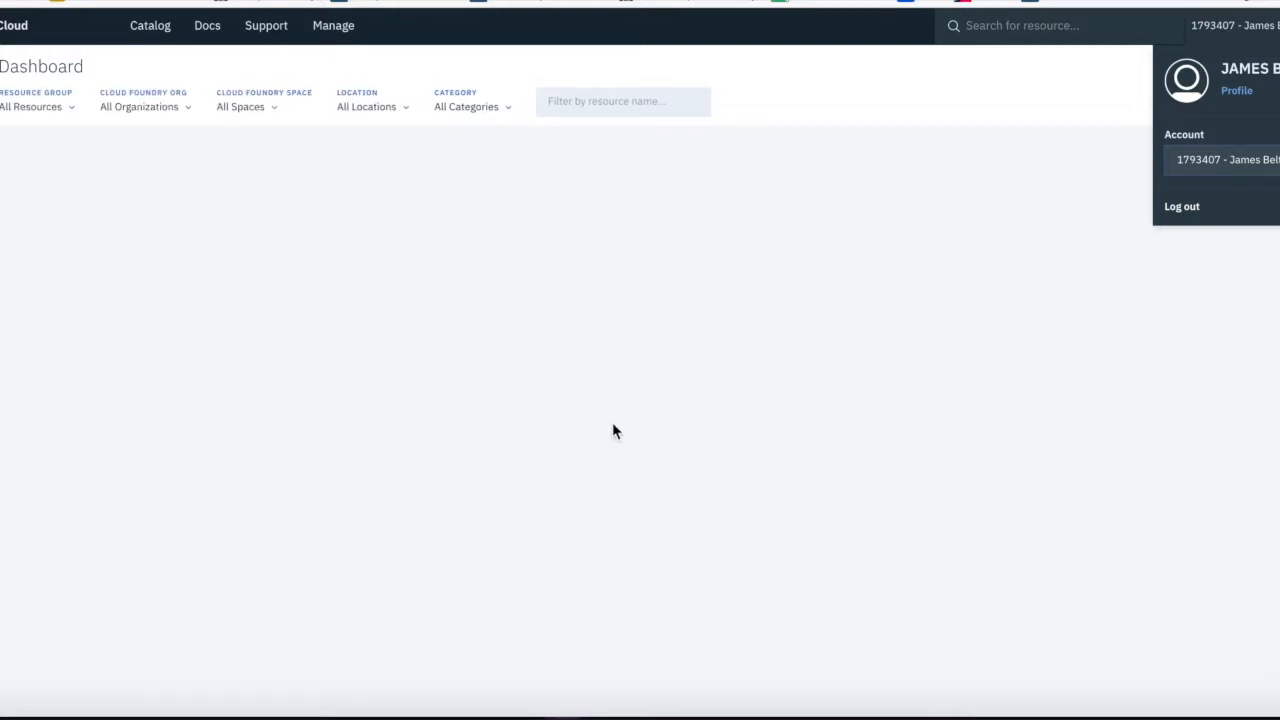
left_click(760, 398)
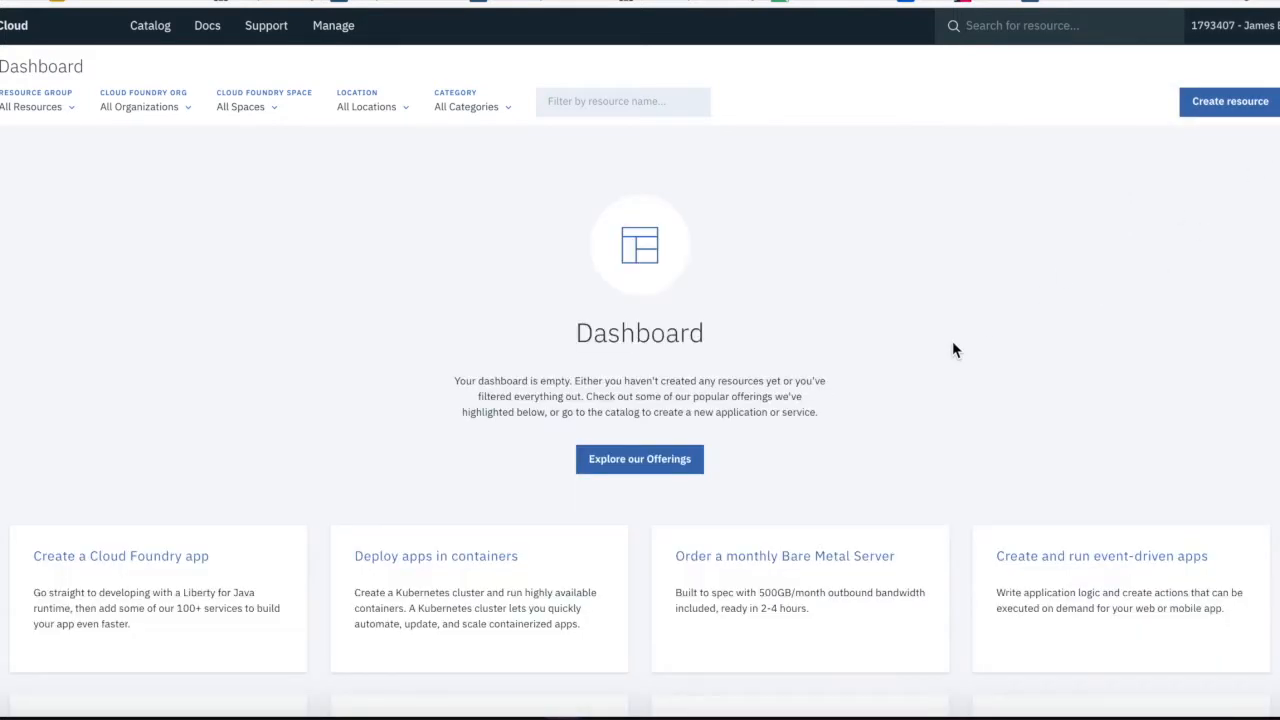
scroll(474, 378, "down", 3)
scroll(474, 378, "up", 3)
Switch the invited user's console back to that user's own account
left_click(1260, 30)
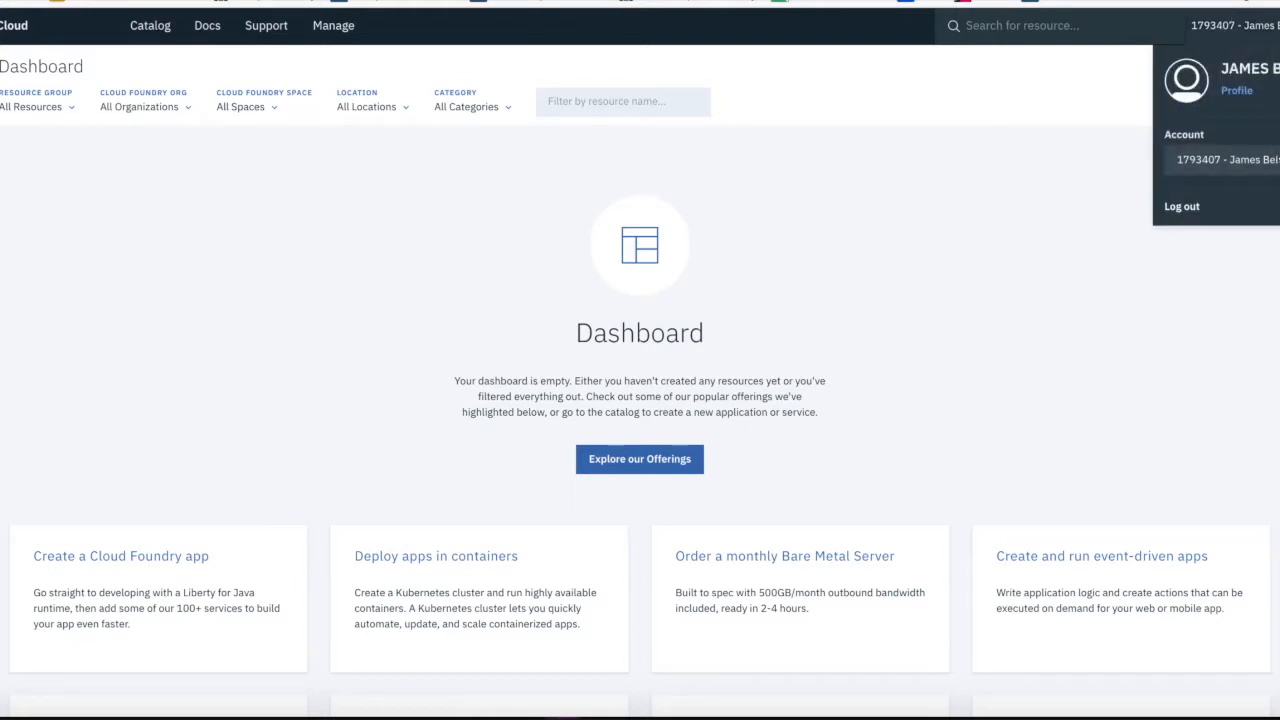
left_click(1228, 159)
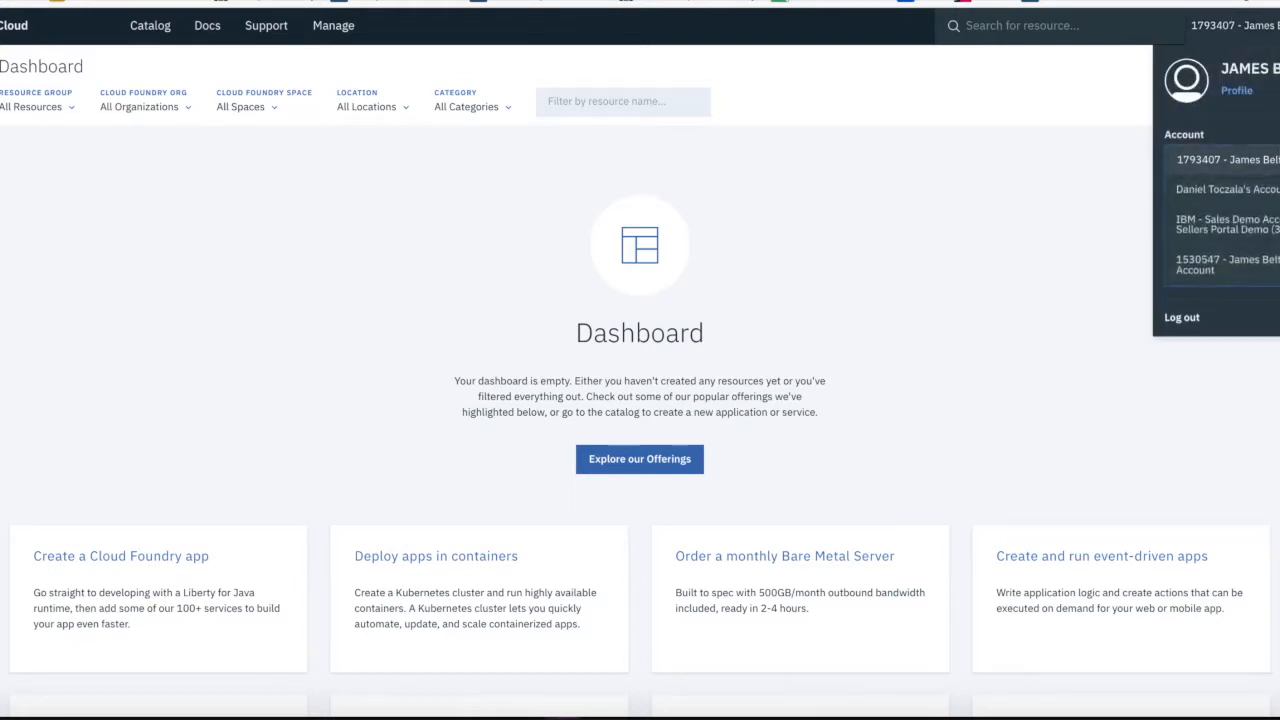
left_click(1228, 268)
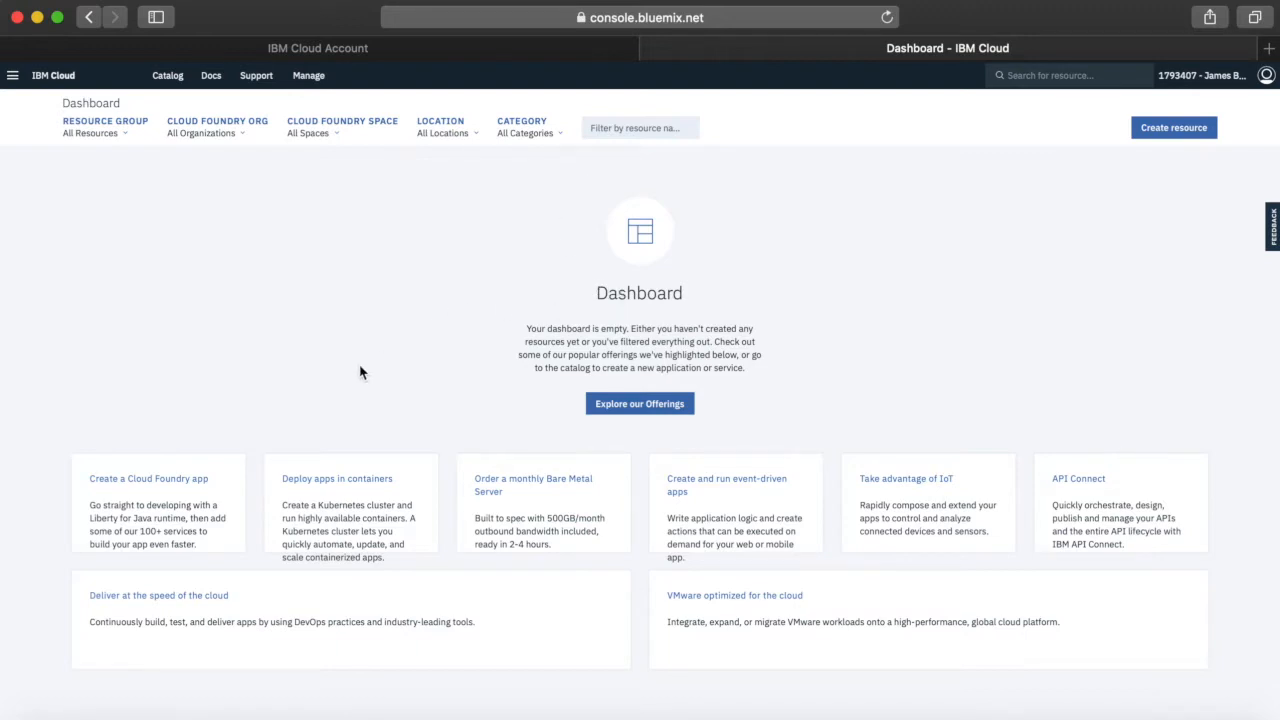
Open the account's usage dashboard and view usage for the Rules Cloud Foundry organization, followed by the other organization
left_click(316, 86)
mouse_move(316, 105)
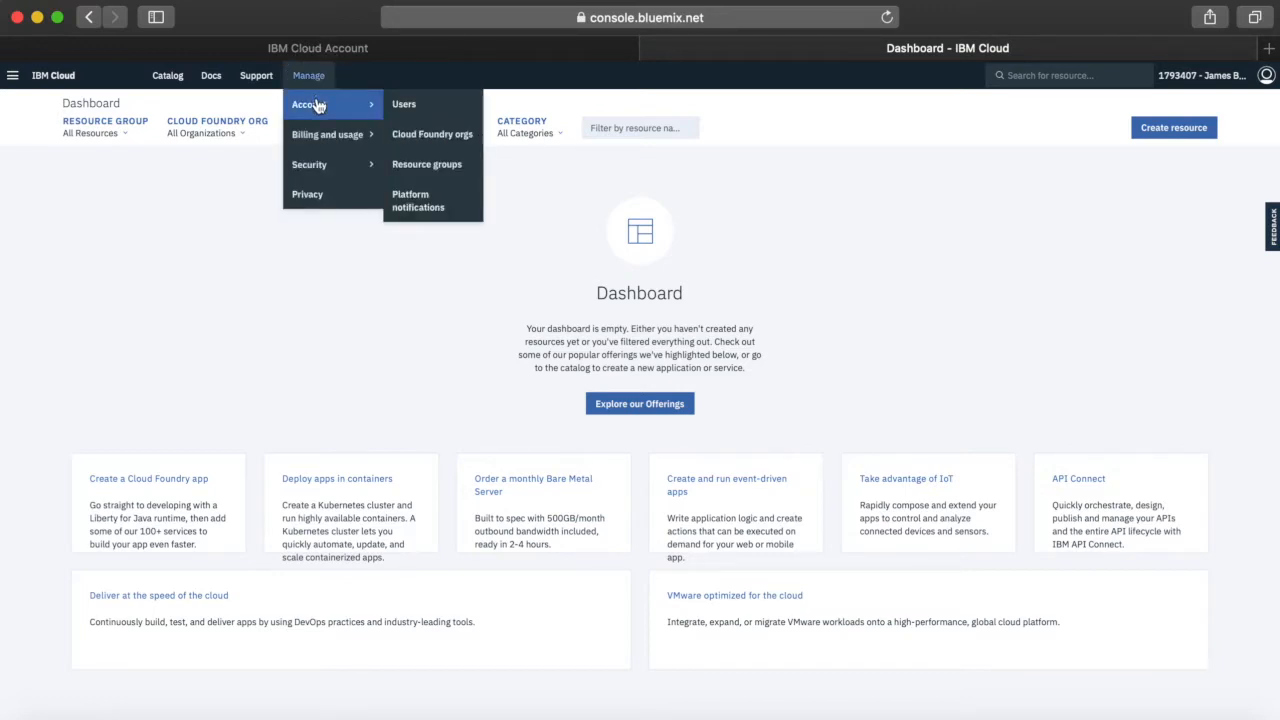
mouse_move(330, 138)
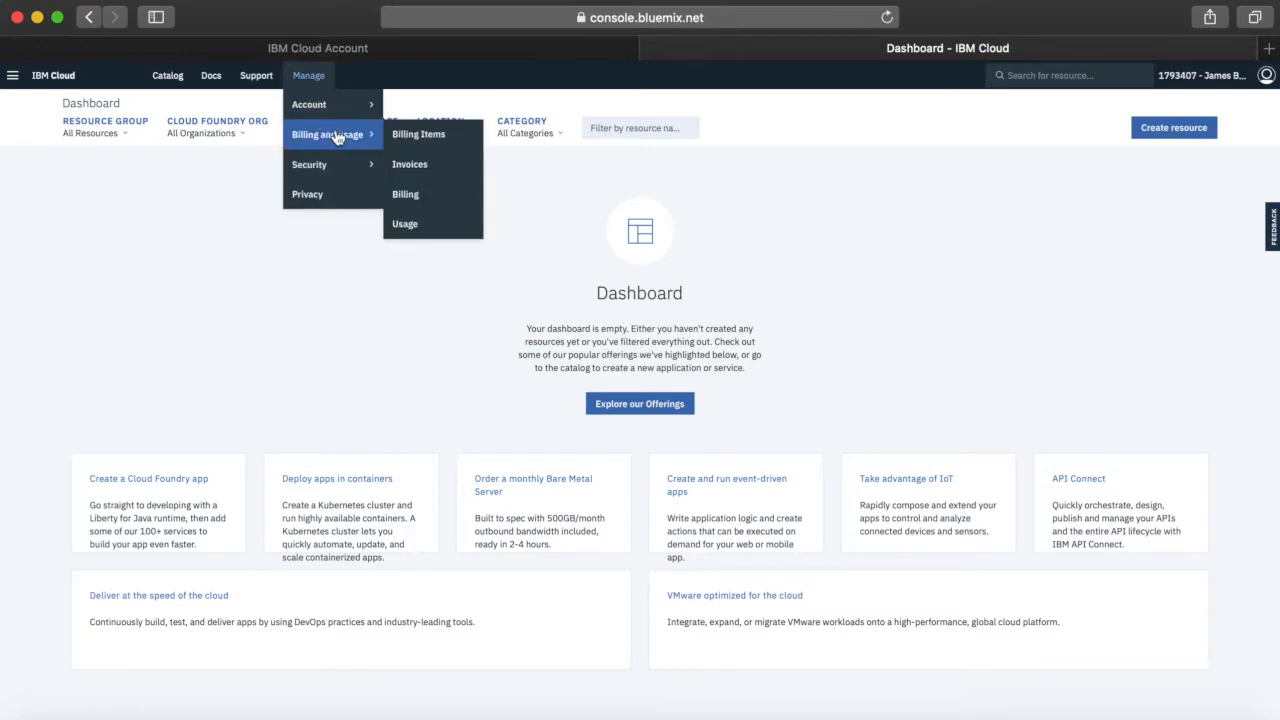
left_click(415, 201)
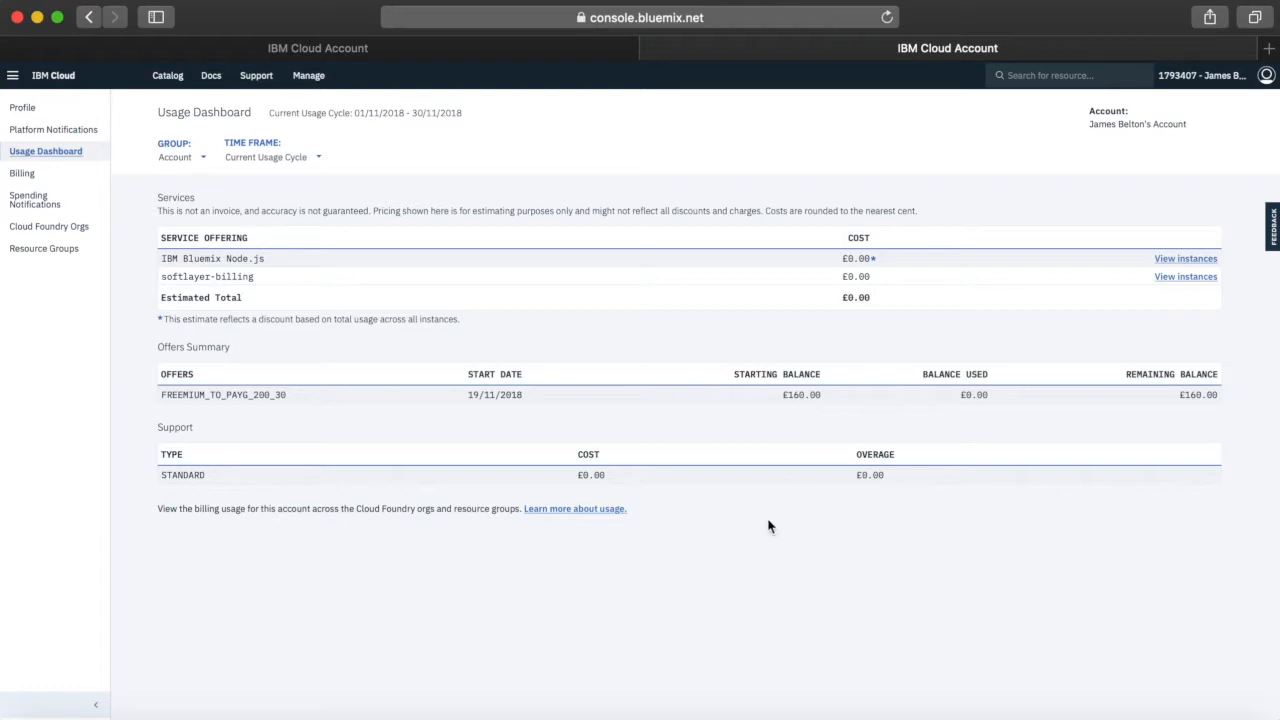
left_click(203, 160)
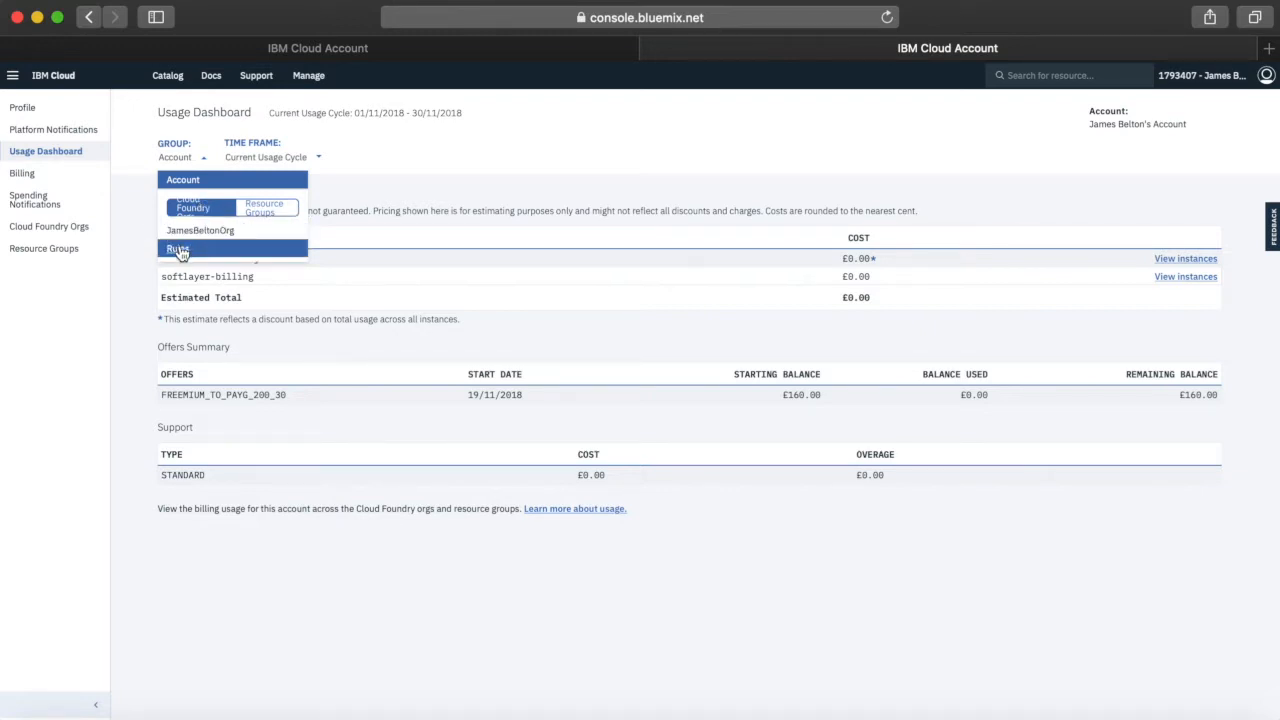
left_click(178, 249)
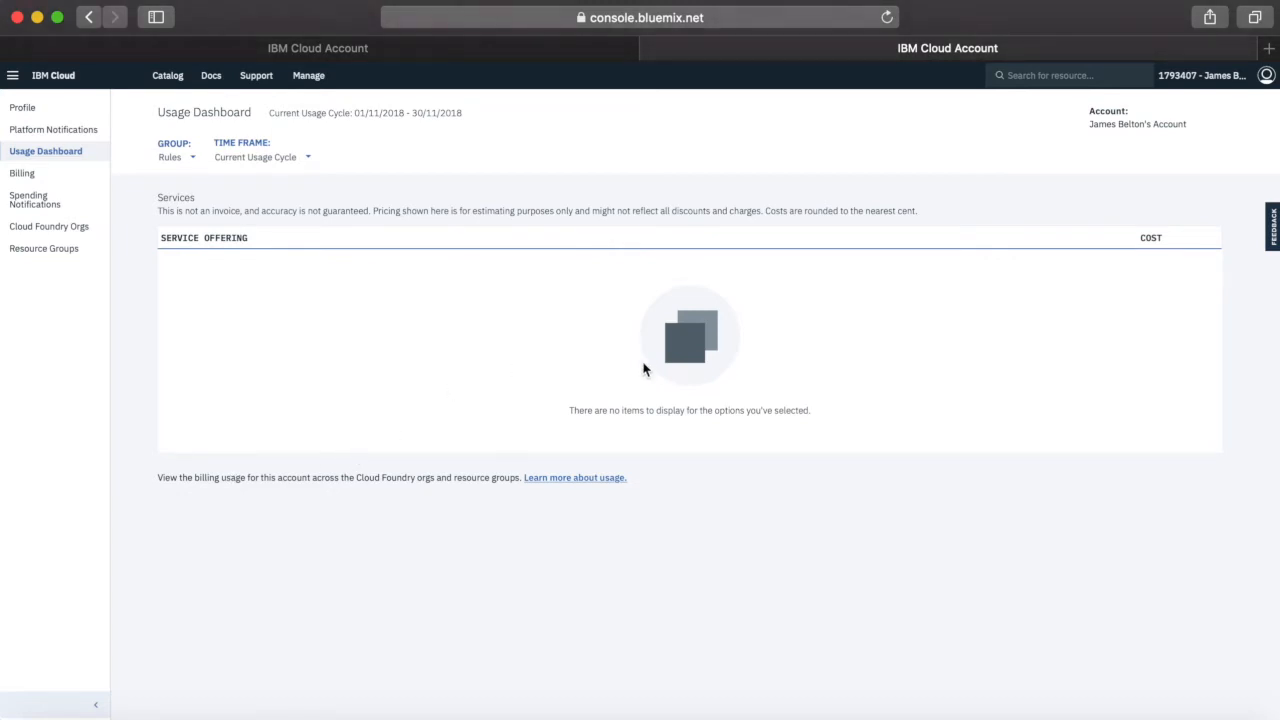
left_click(185, 159)
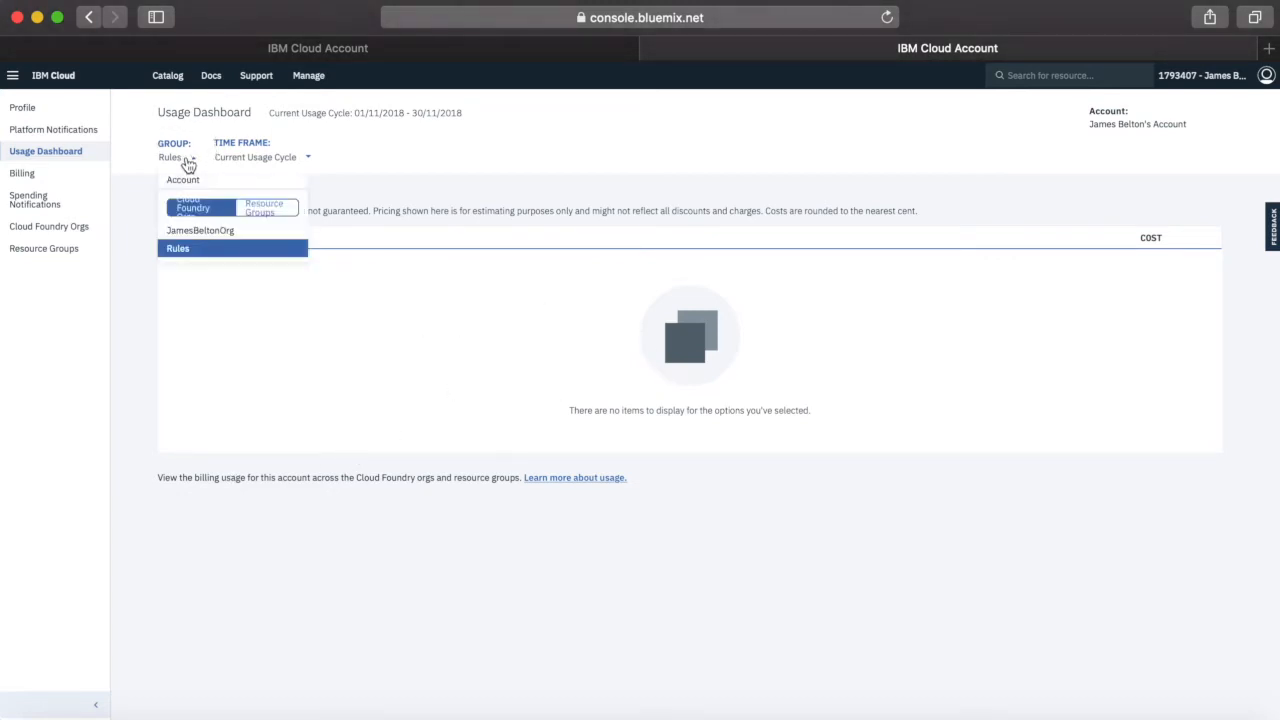
left_click(197, 233)
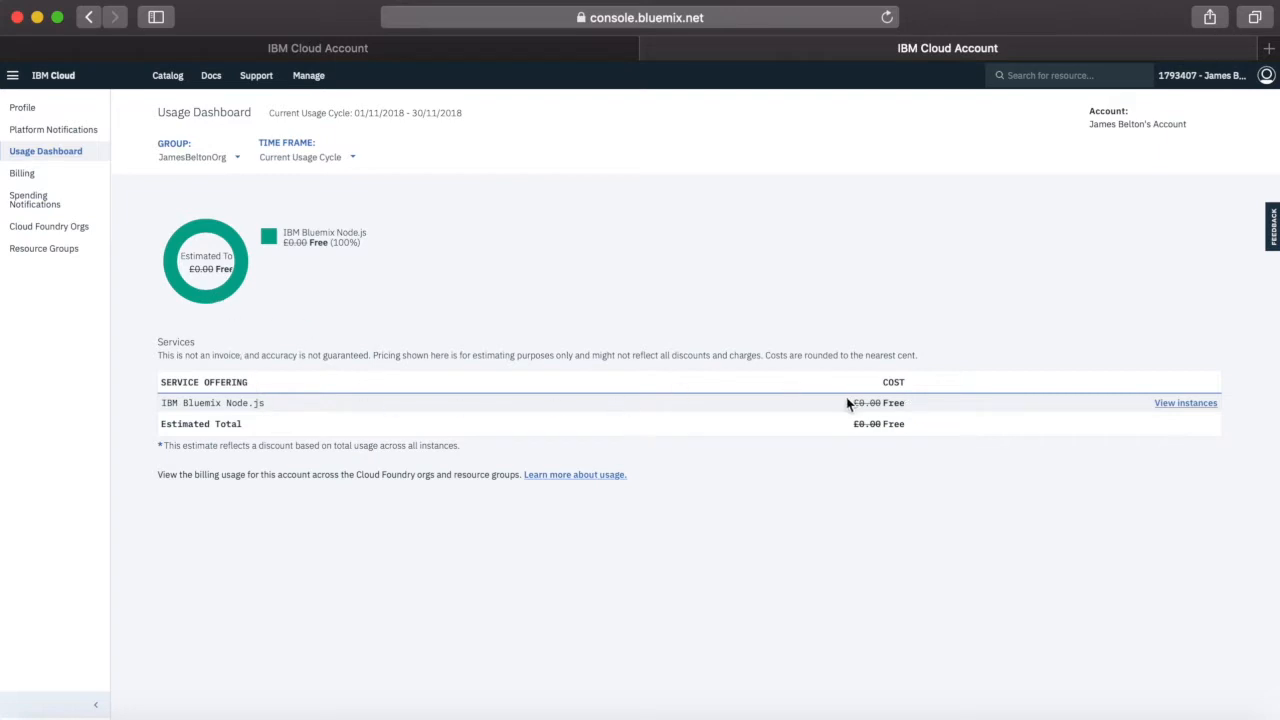
View the usage of the Rules-Dev resource group and return to the usage of the whole account
left_click(190, 158)
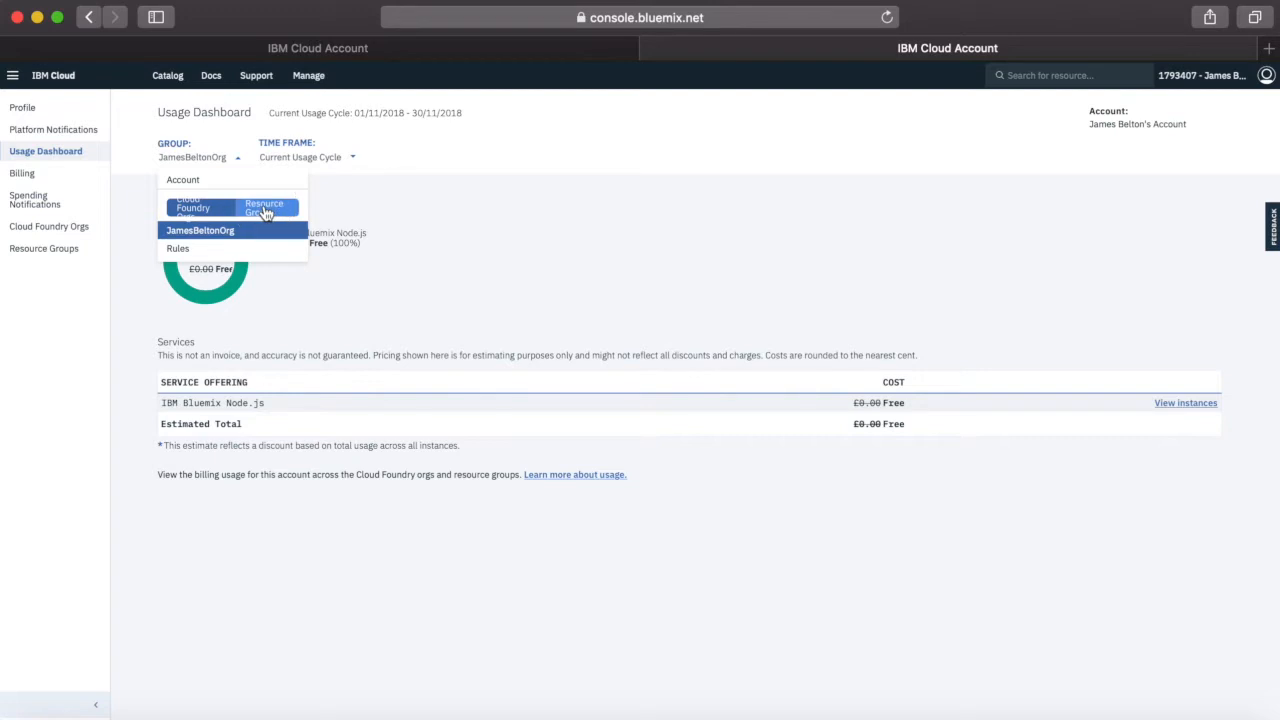
left_click(265, 210)
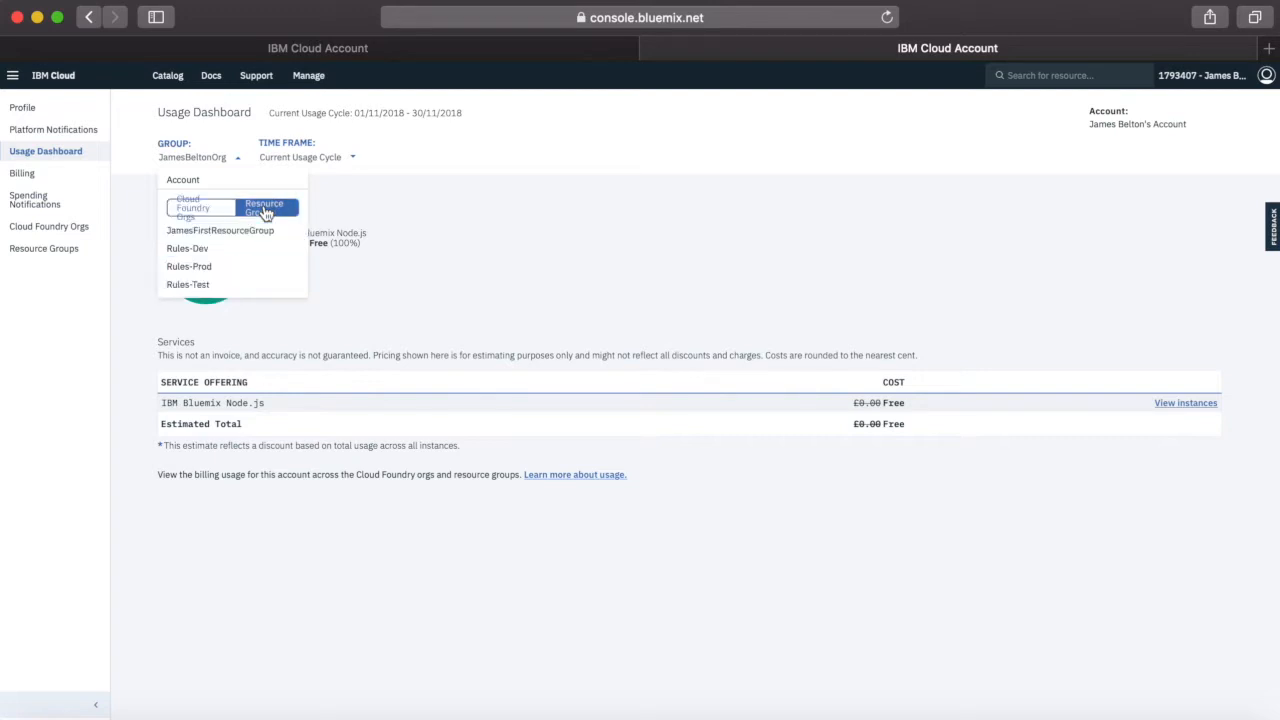
left_click(190, 250)
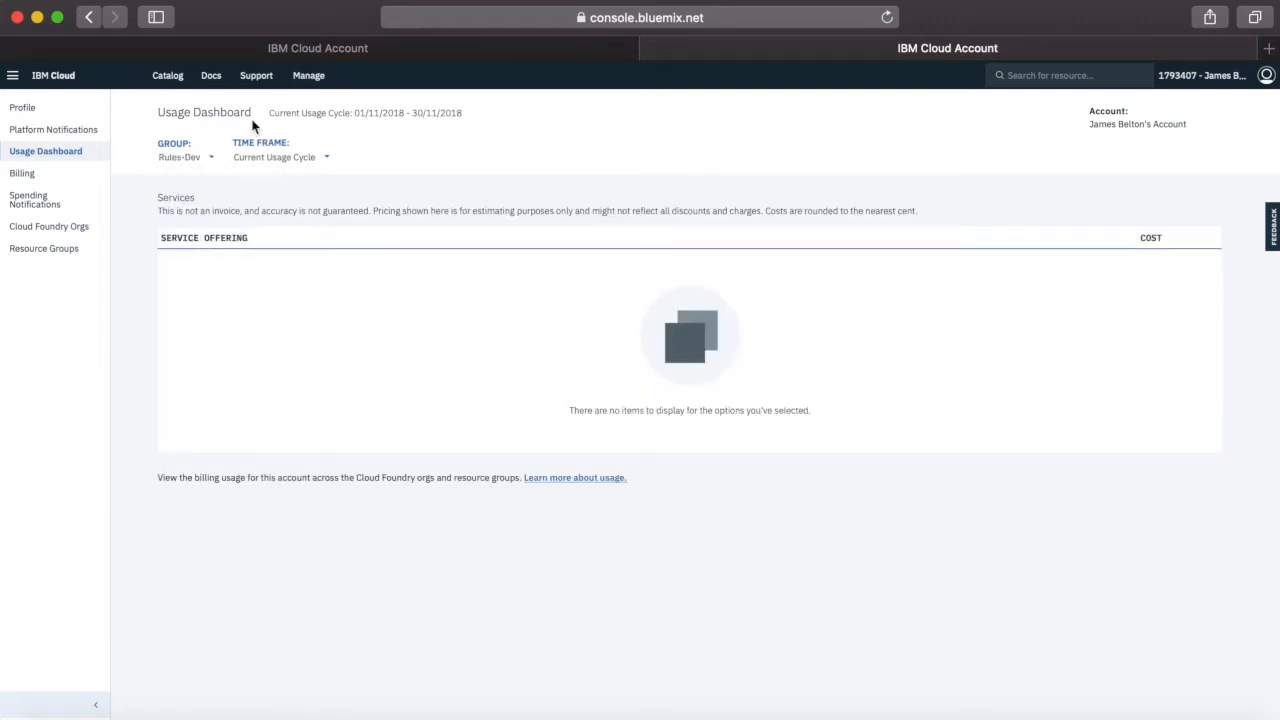
left_click(188, 160)
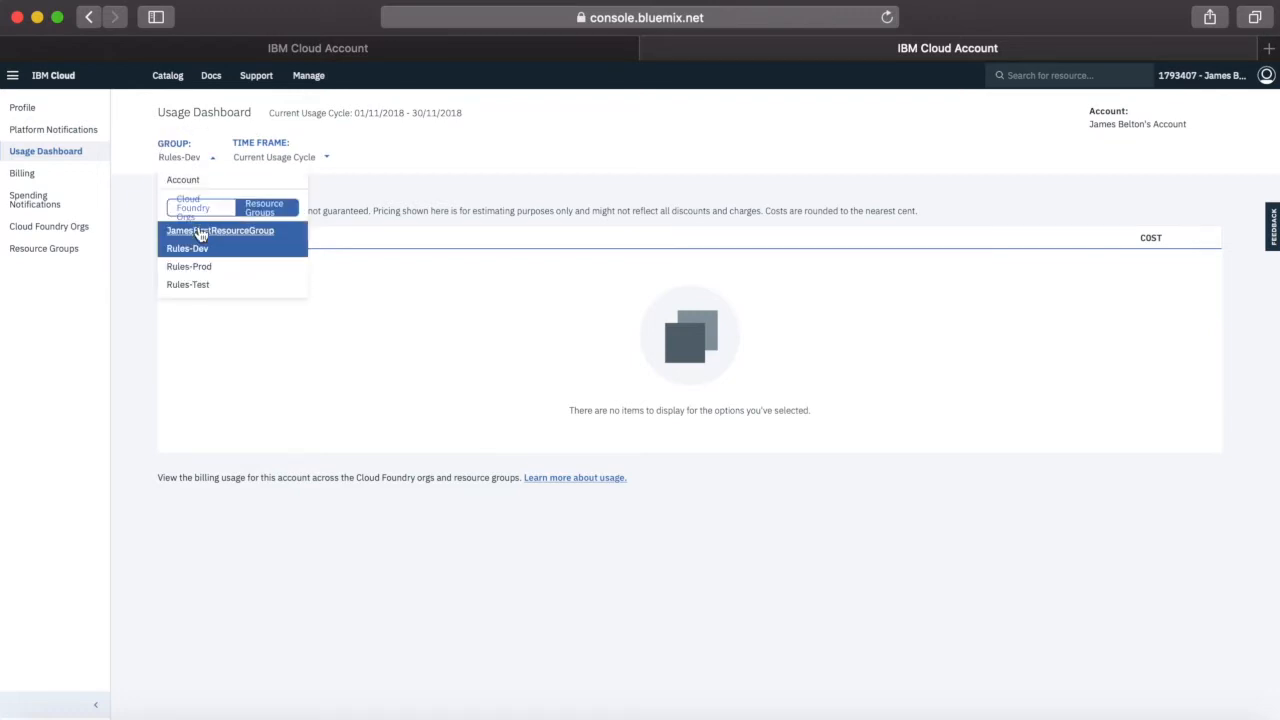
left_click(192, 182)
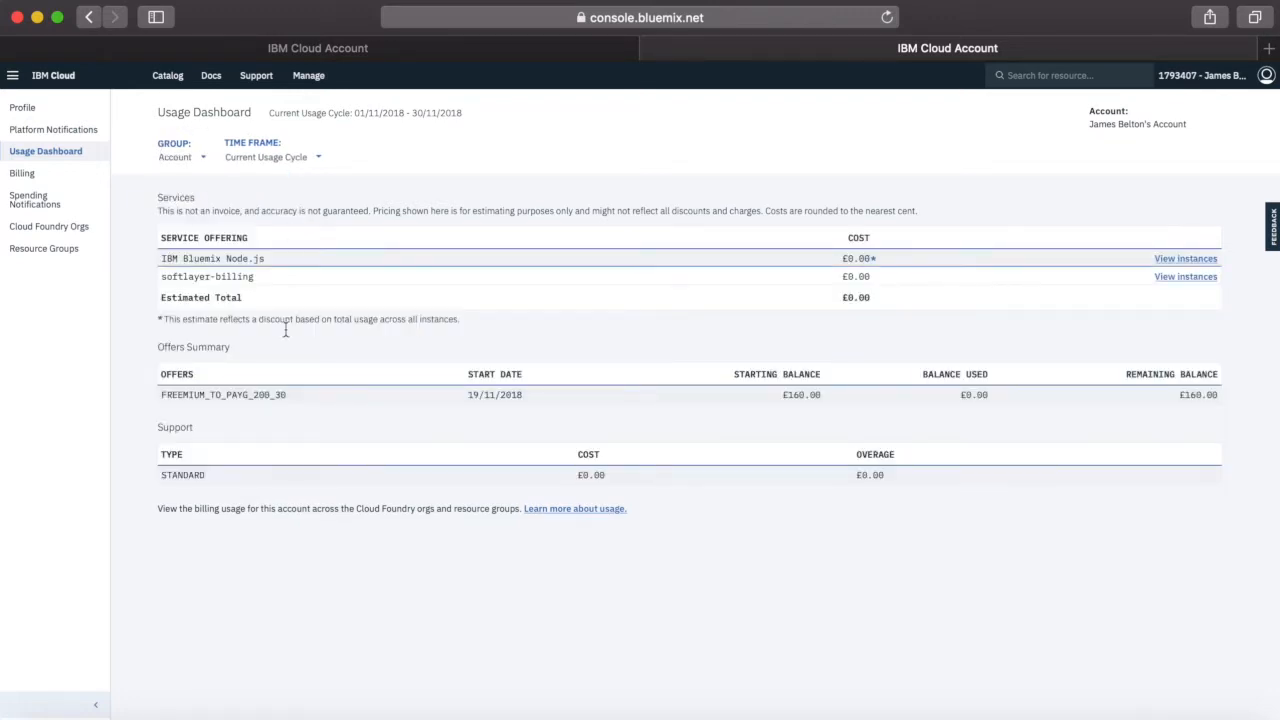
Choose Current Usage Cycle as the usage time frame and open the account's billing page
left_click(295, 164)
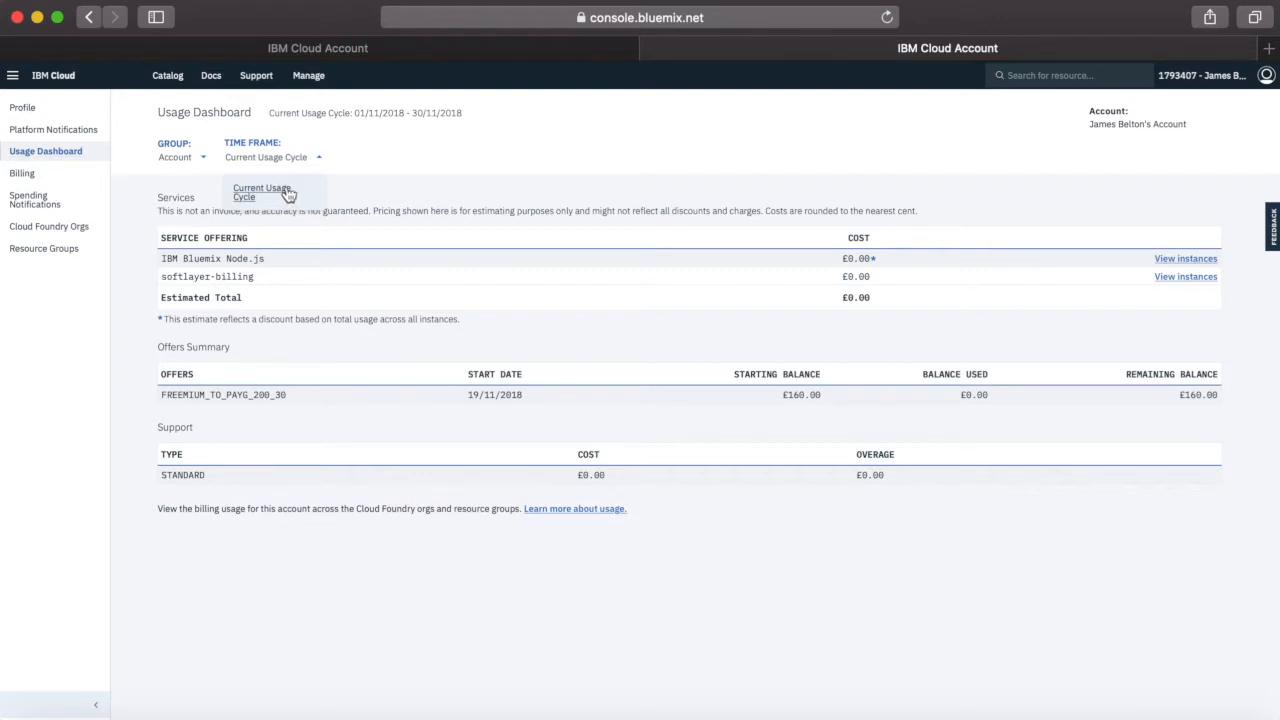
left_click(288, 194)
left_click(24, 174)
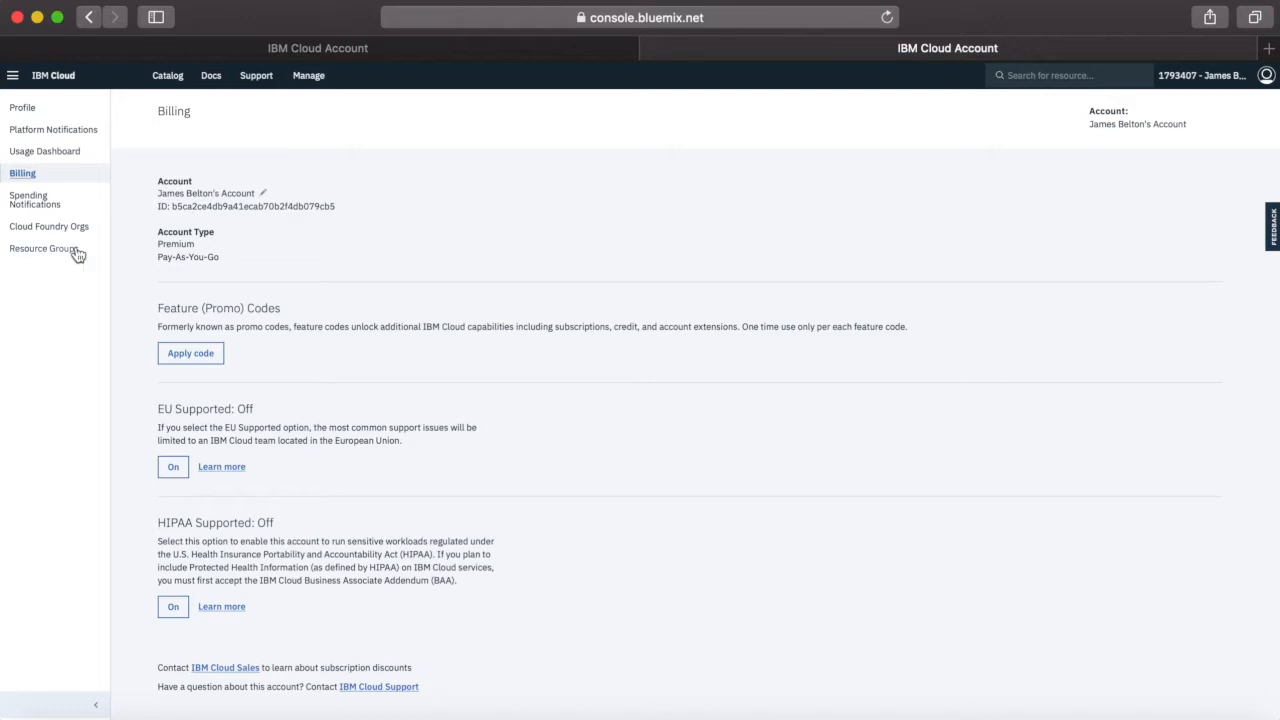
Open the spending notification settings and set the total account and total runtime spending thresholds to £5.00
left_click(33, 203)
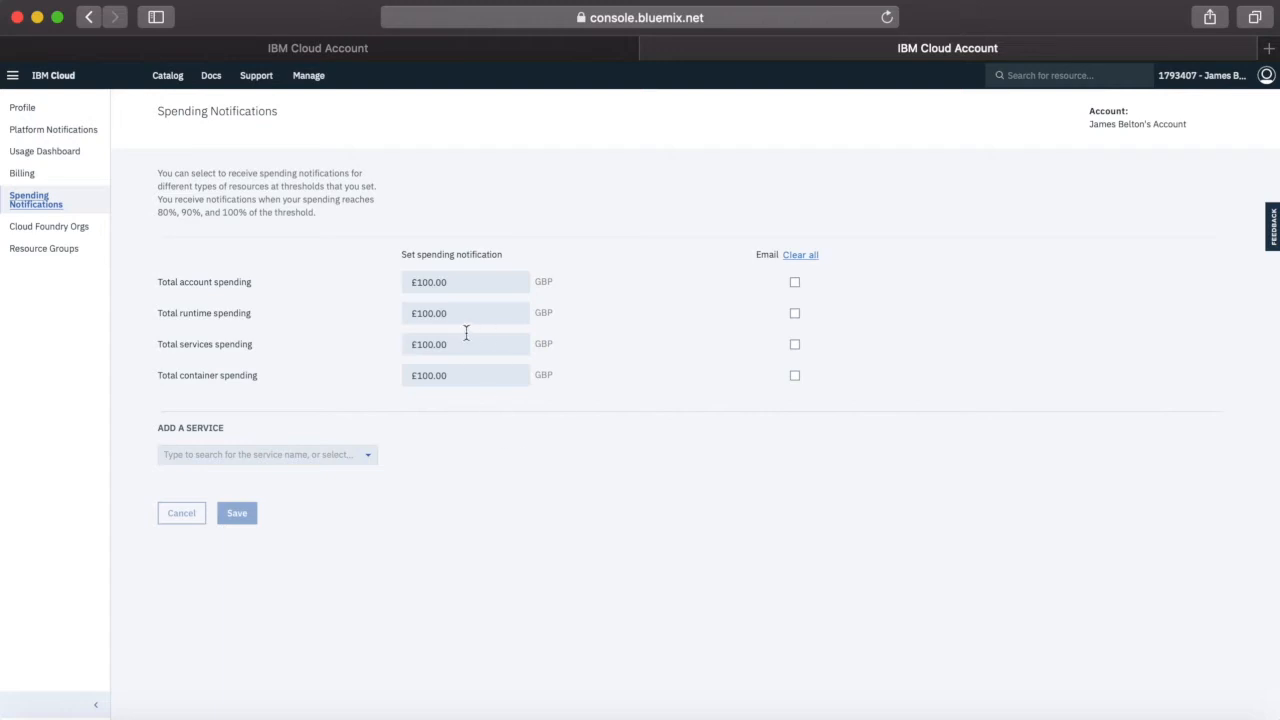
left_click(463, 288)
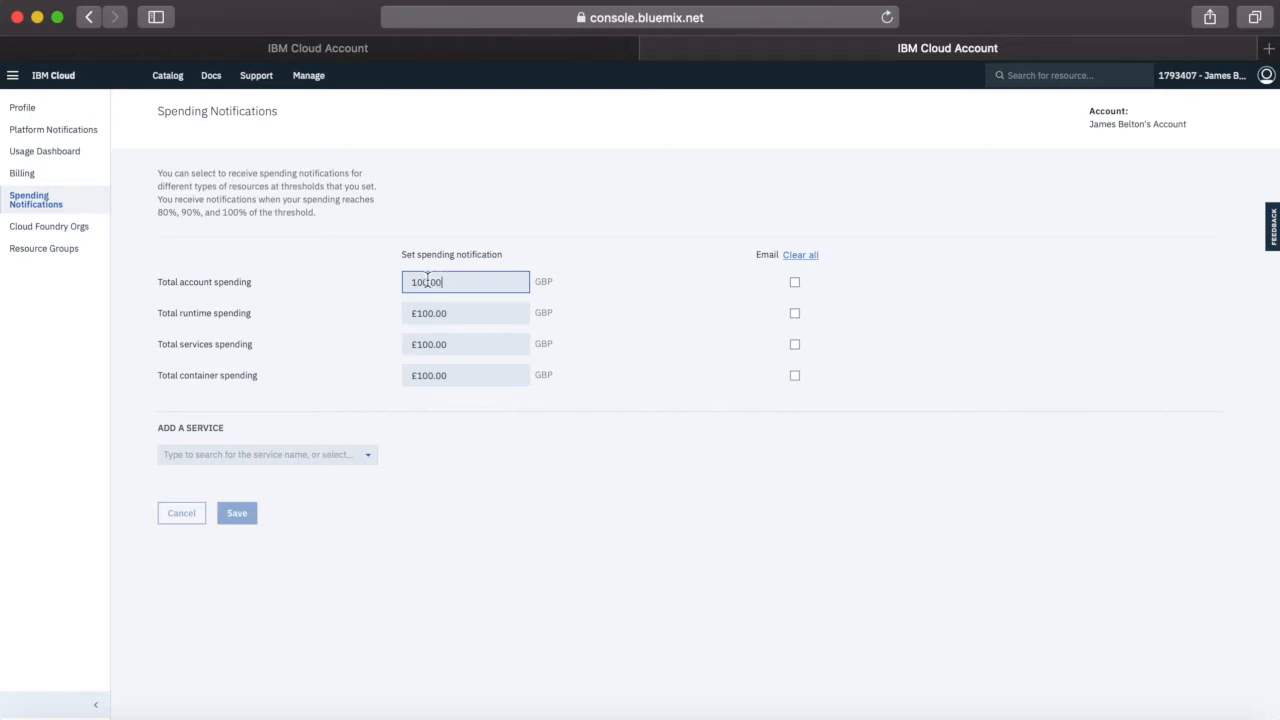
double_click(423, 282)
type("5")
left_click(424, 312)
double_click(393, 313)
type("5")
Set the total services and total container spending thresholds to £5.00
double_click(404, 344)
type("5.")
left_click(432, 378)
double_click(429, 378)
type("5")
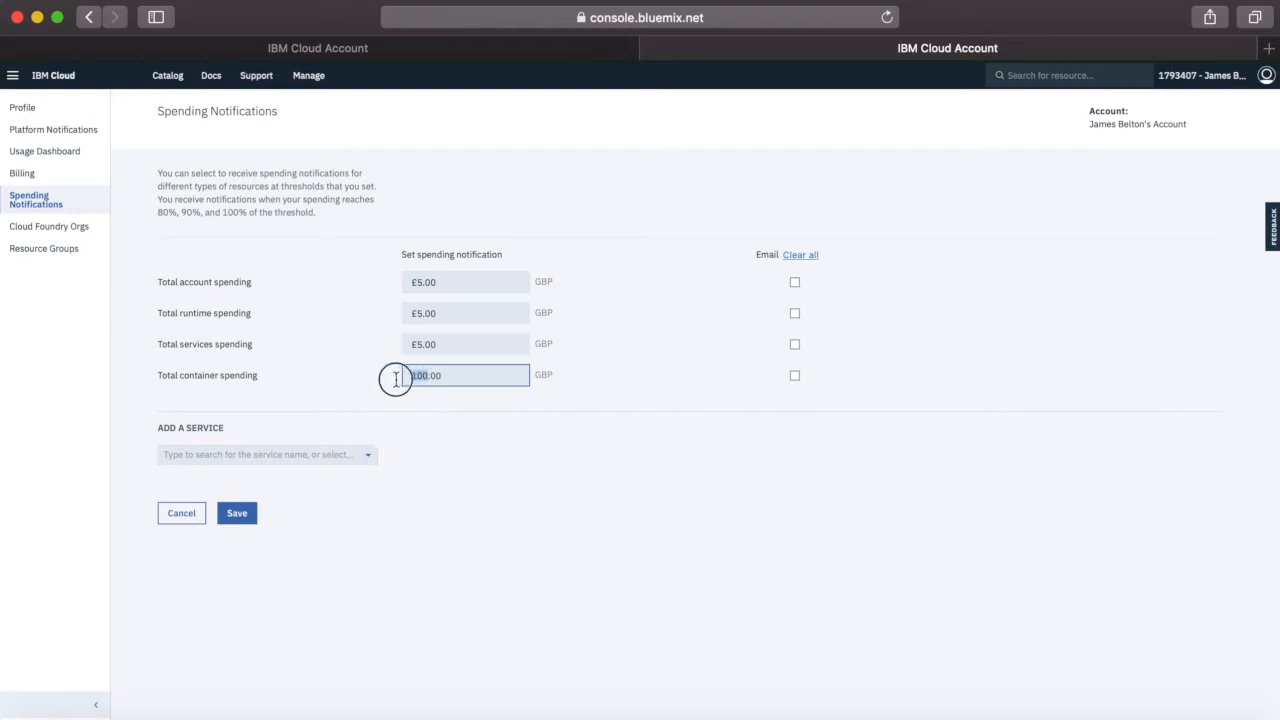
left_click(637, 374)
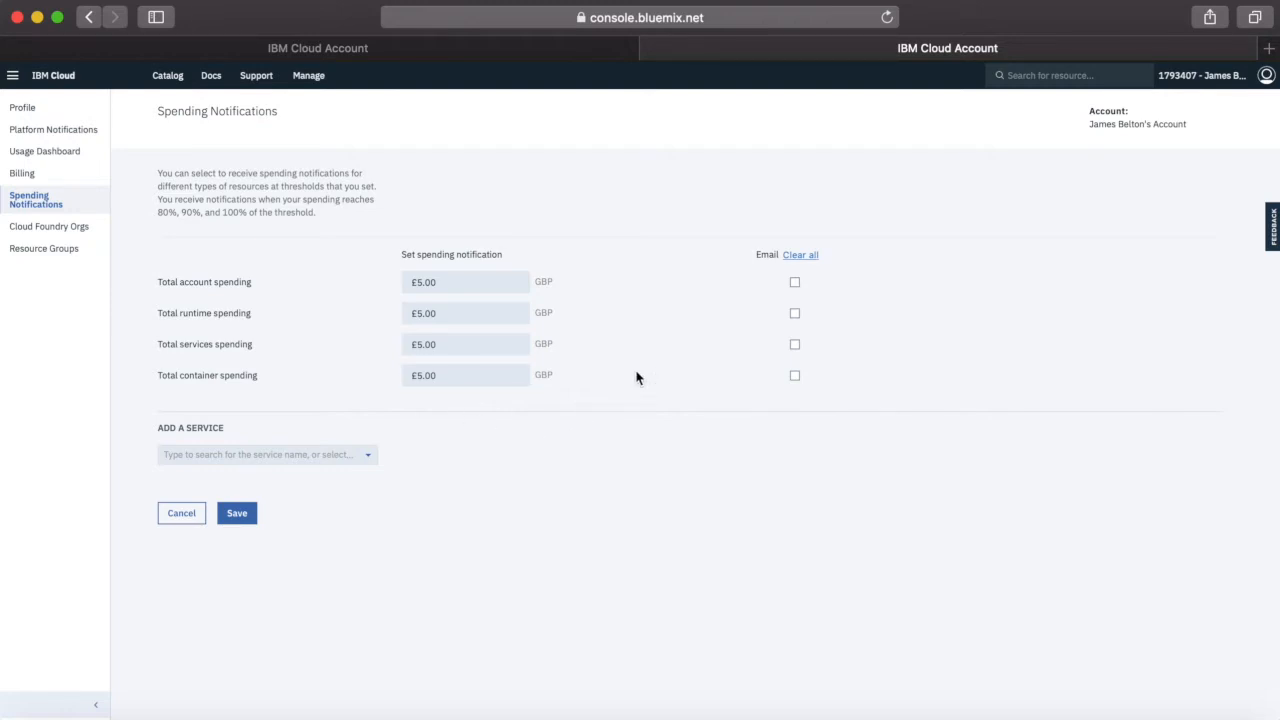
Enable email notifications for total account, runtime, services and container spending
left_click(795, 283)
left_click(795, 315)
left_click(795, 345)
left_click(795, 377)
Add a spending notification for Cloudant NoSQL DB with a £5.00 threshold and save the notification settings
left_click(367, 456)
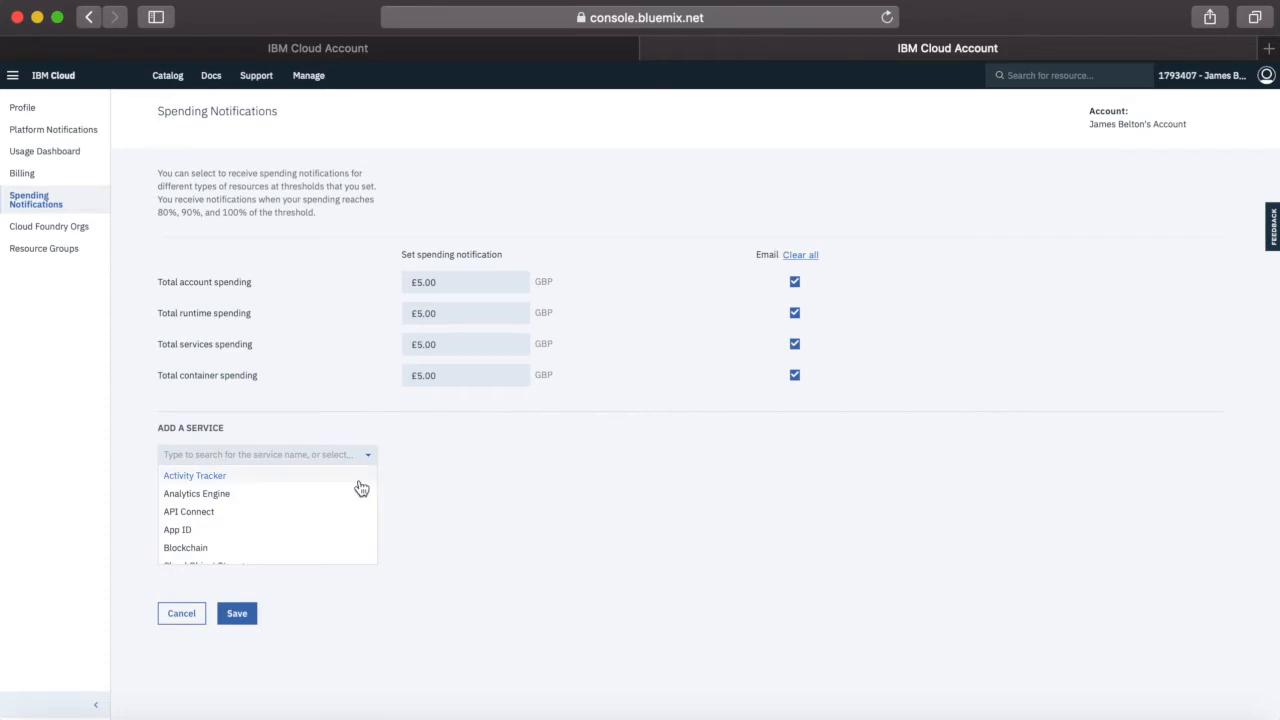
scroll(315, 528, "down", 3)
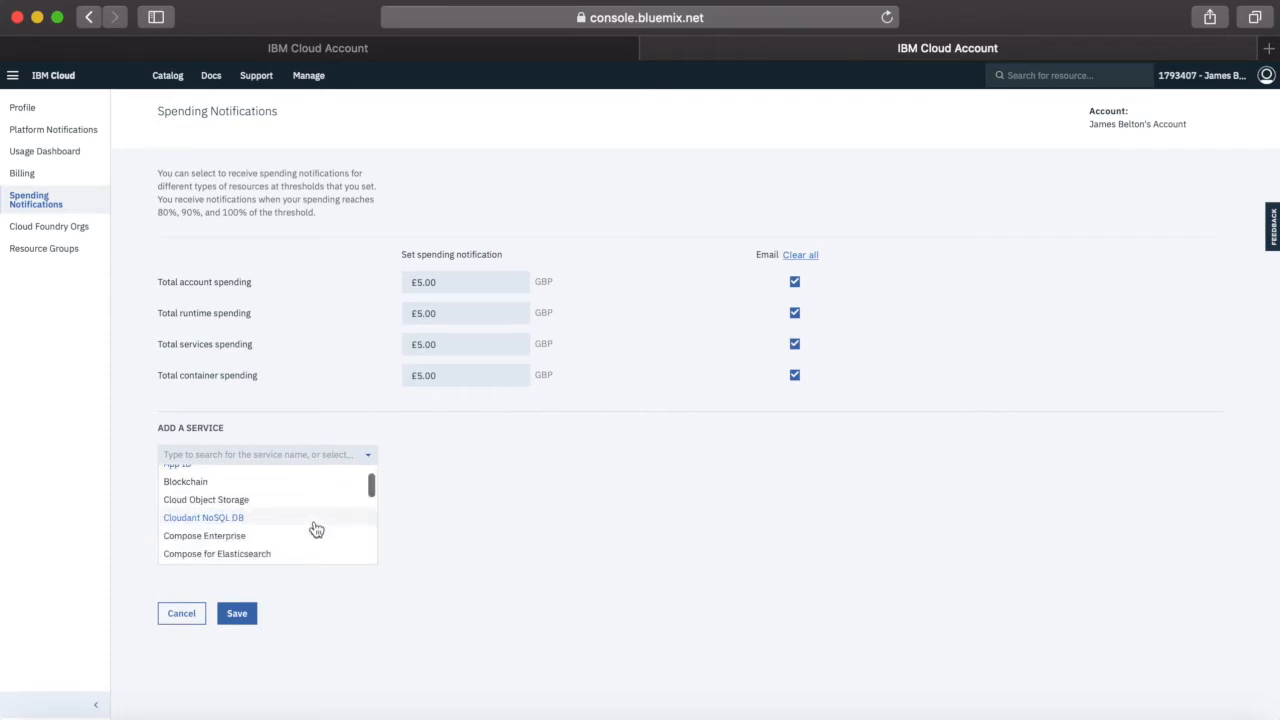
left_click(260, 519)
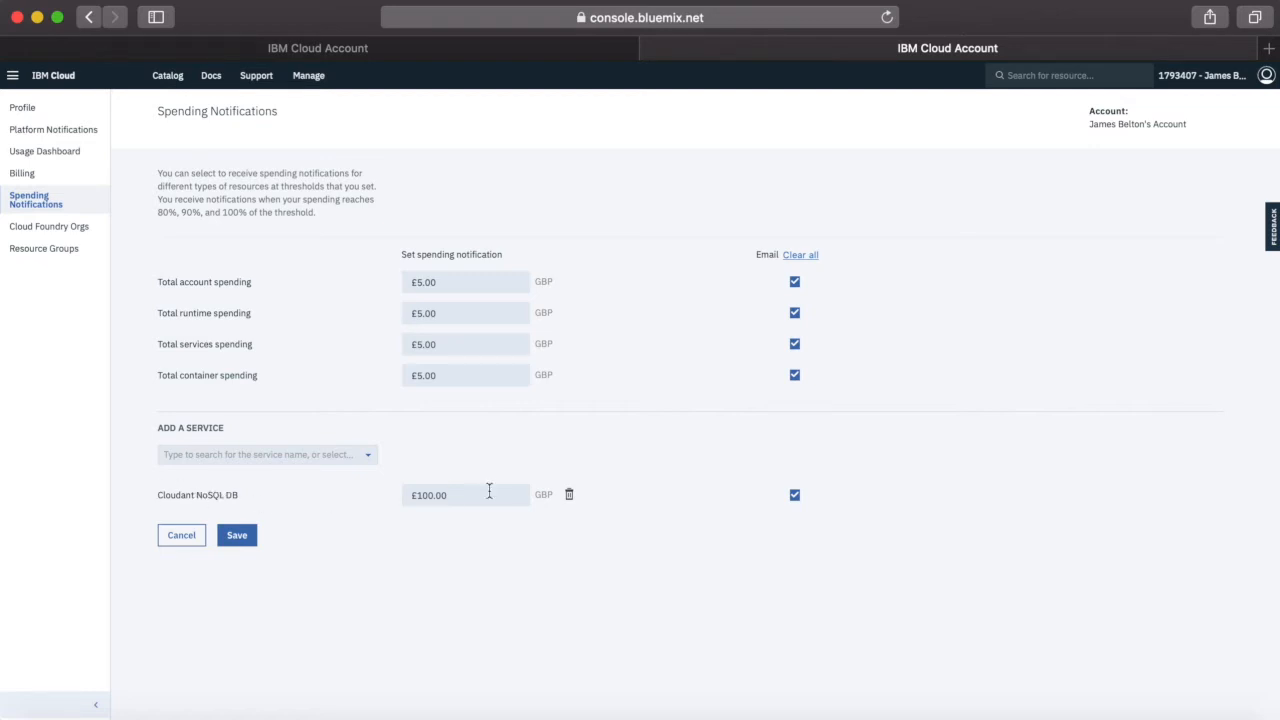
left_click(435, 499)
left_click_drag(429, 500, 386, 494)
type("5")
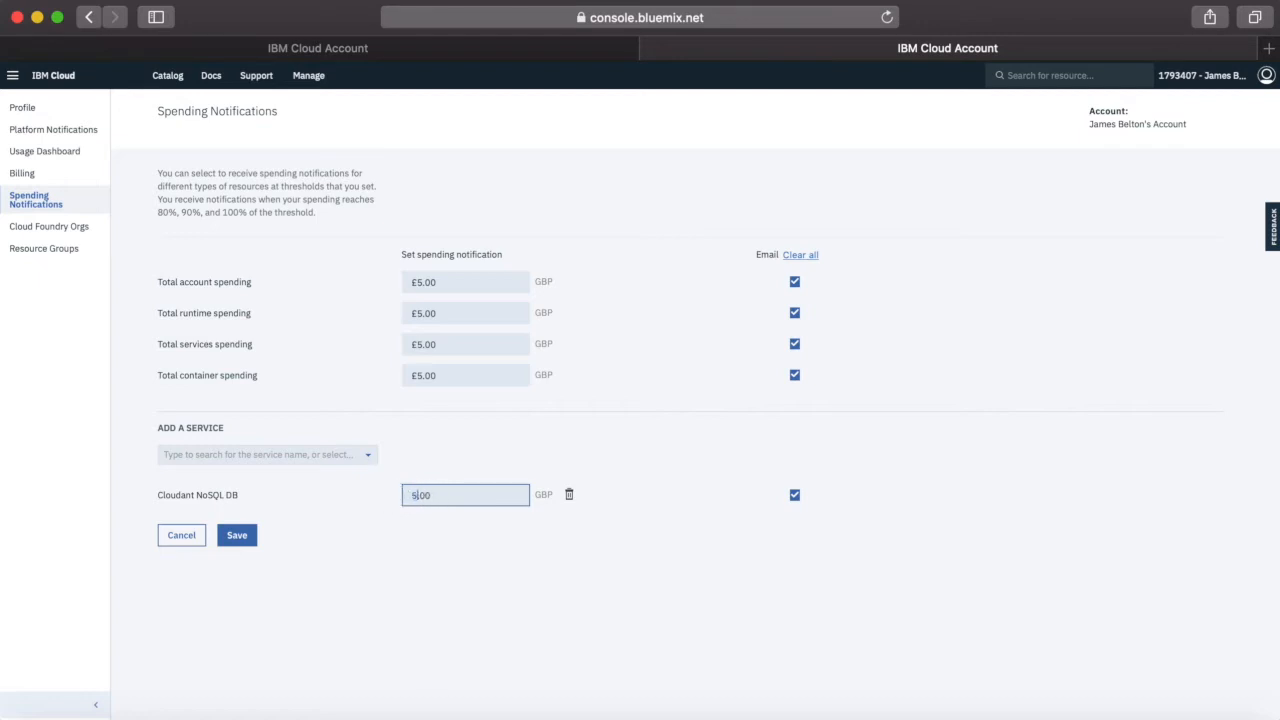
left_click(430, 567)
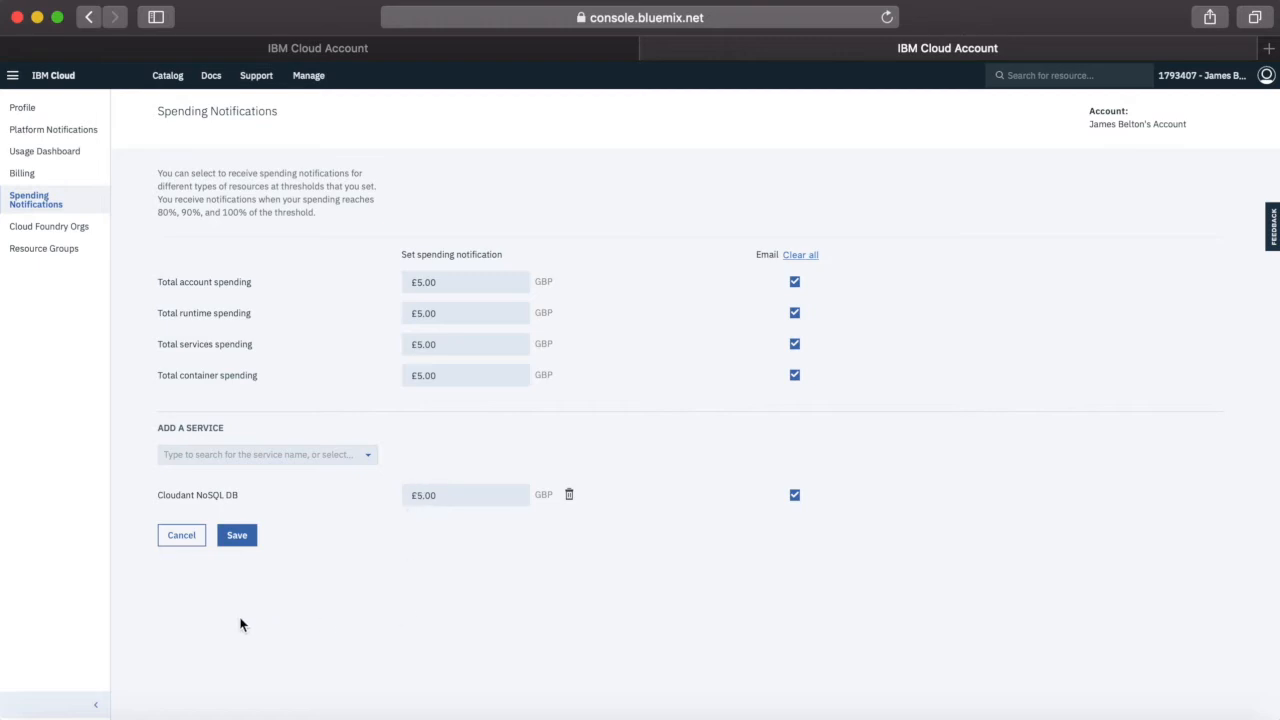
left_click(238, 540)
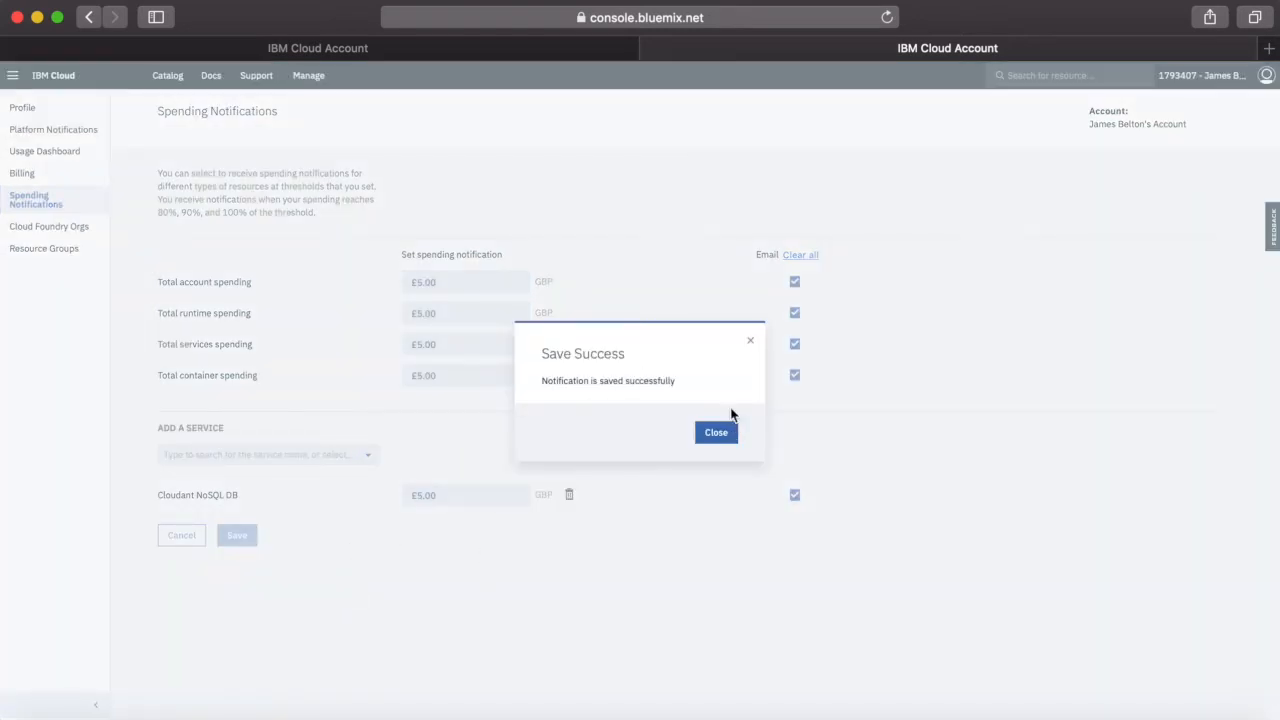
left_click(727, 440)
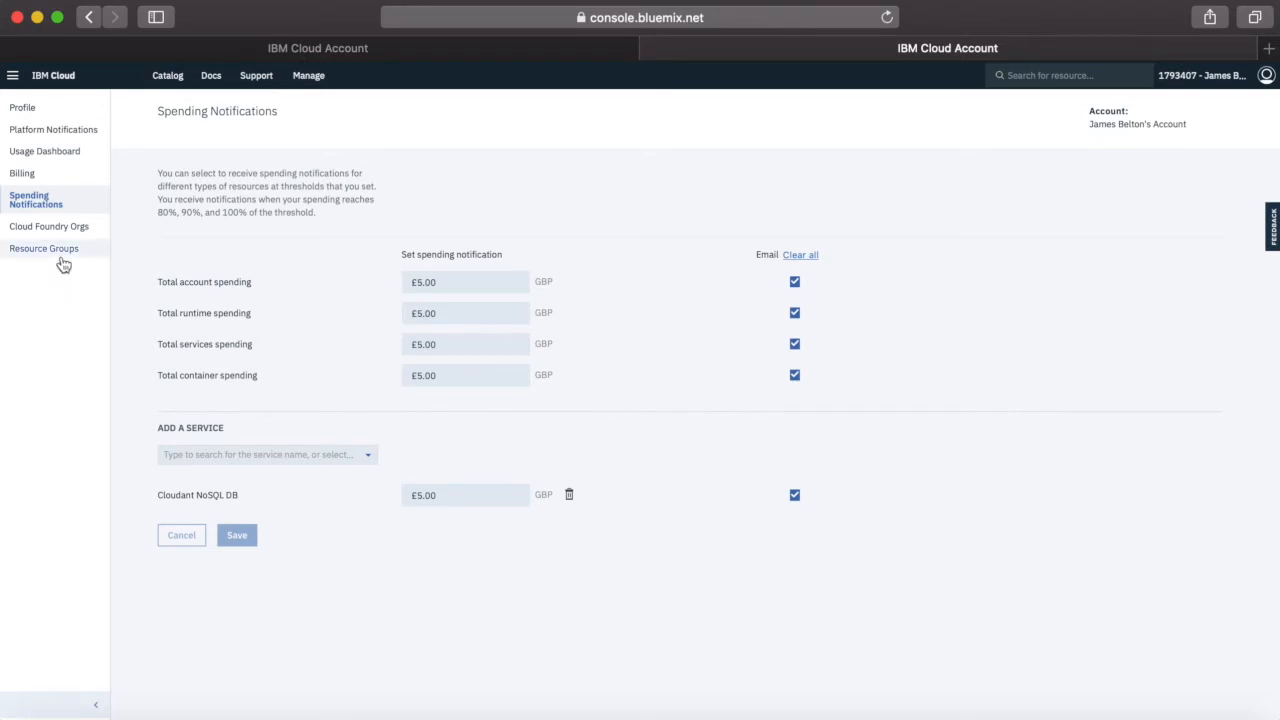
View the profile page and look through the catalog's offerings from Compute to Web and Mobile
left_click(31, 111)
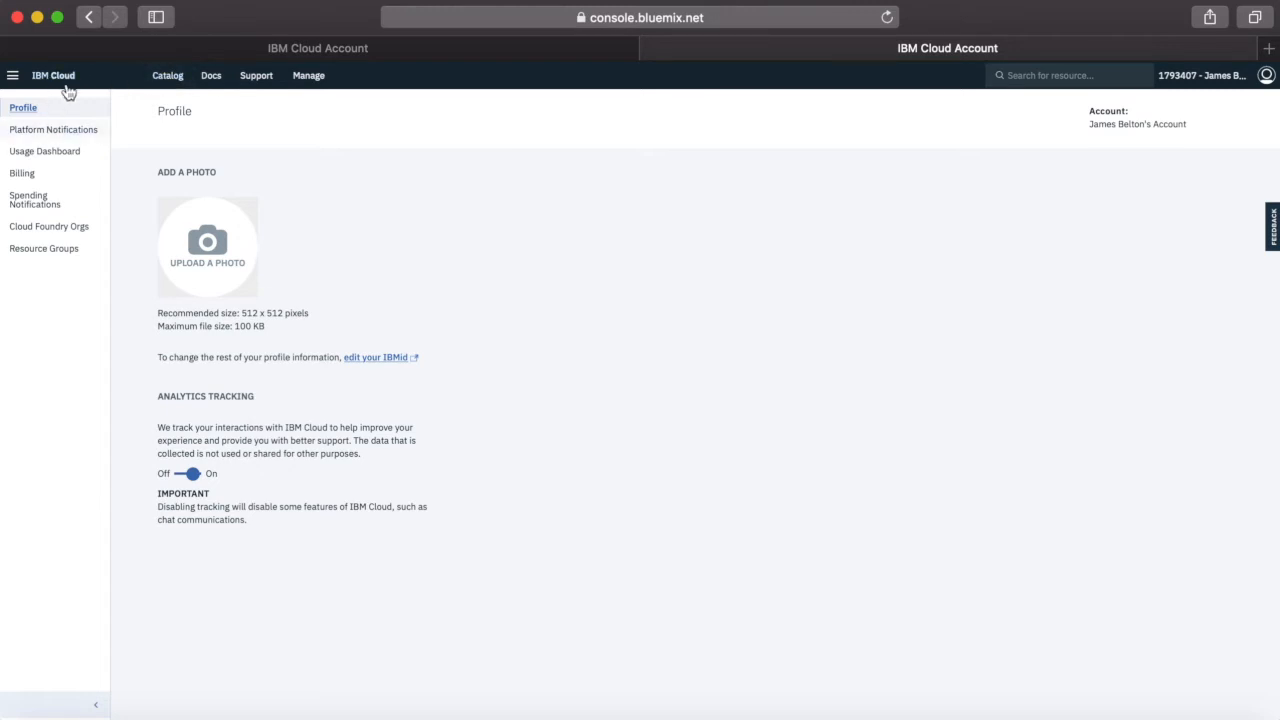
left_click(169, 76)
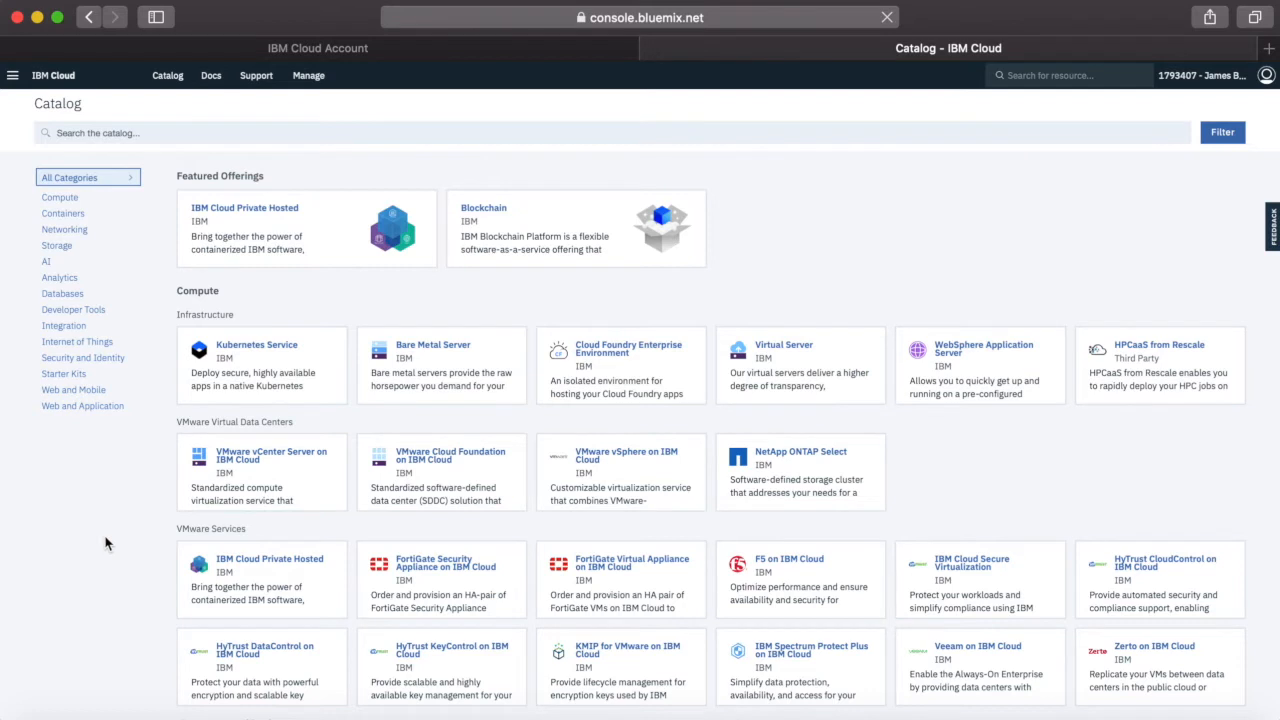
scroll(107, 543, "down", 1)
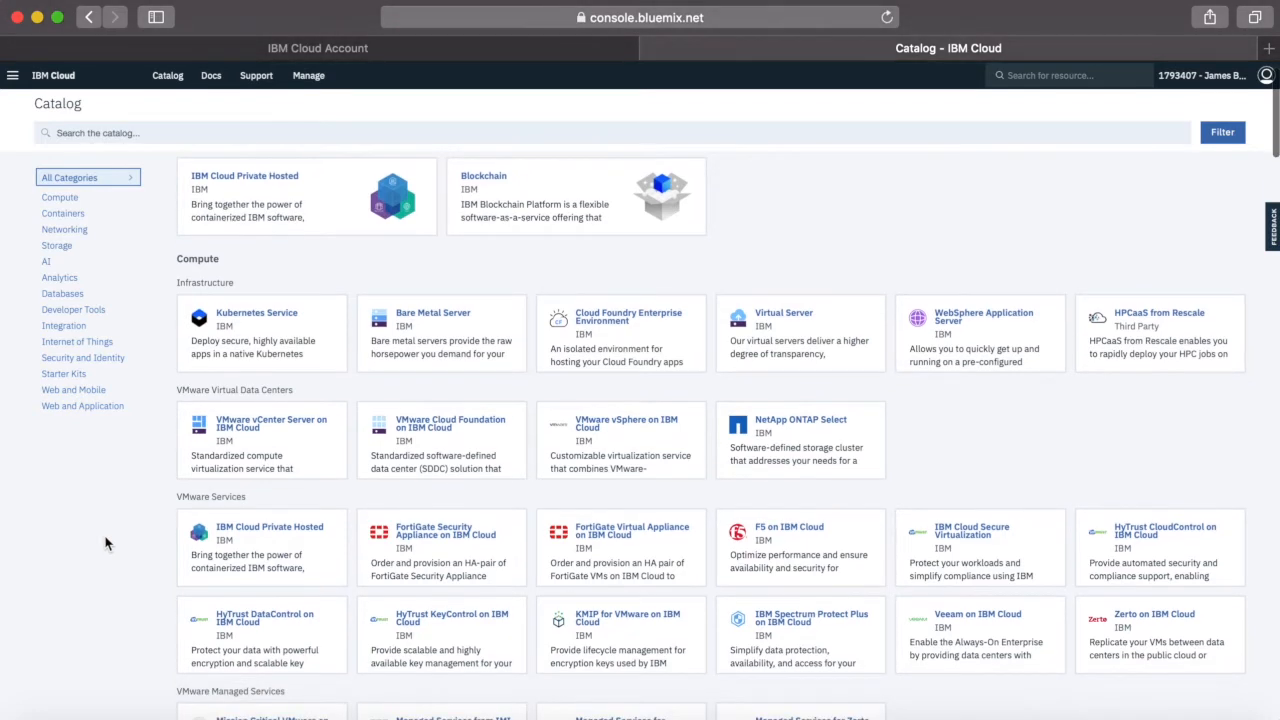
scroll(107, 543, "up", 1)
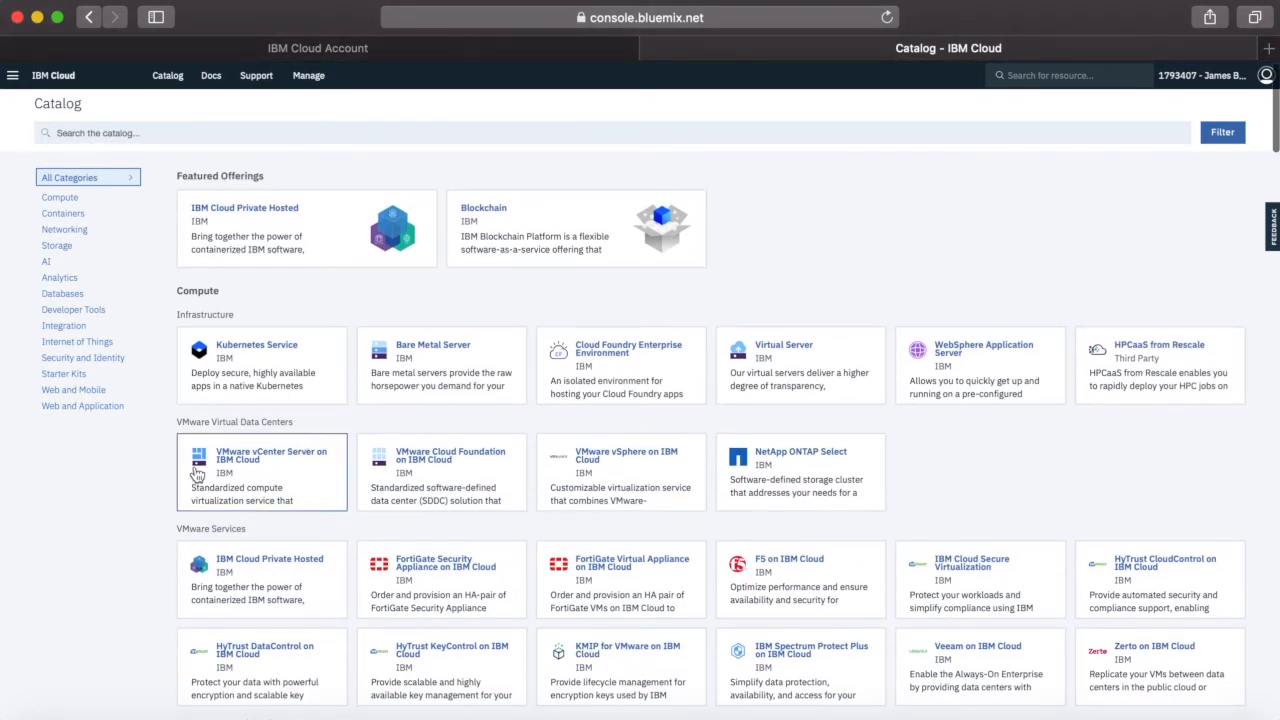
scroll(102, 560, "down", 2)
scroll(102, 560, "down", 5)
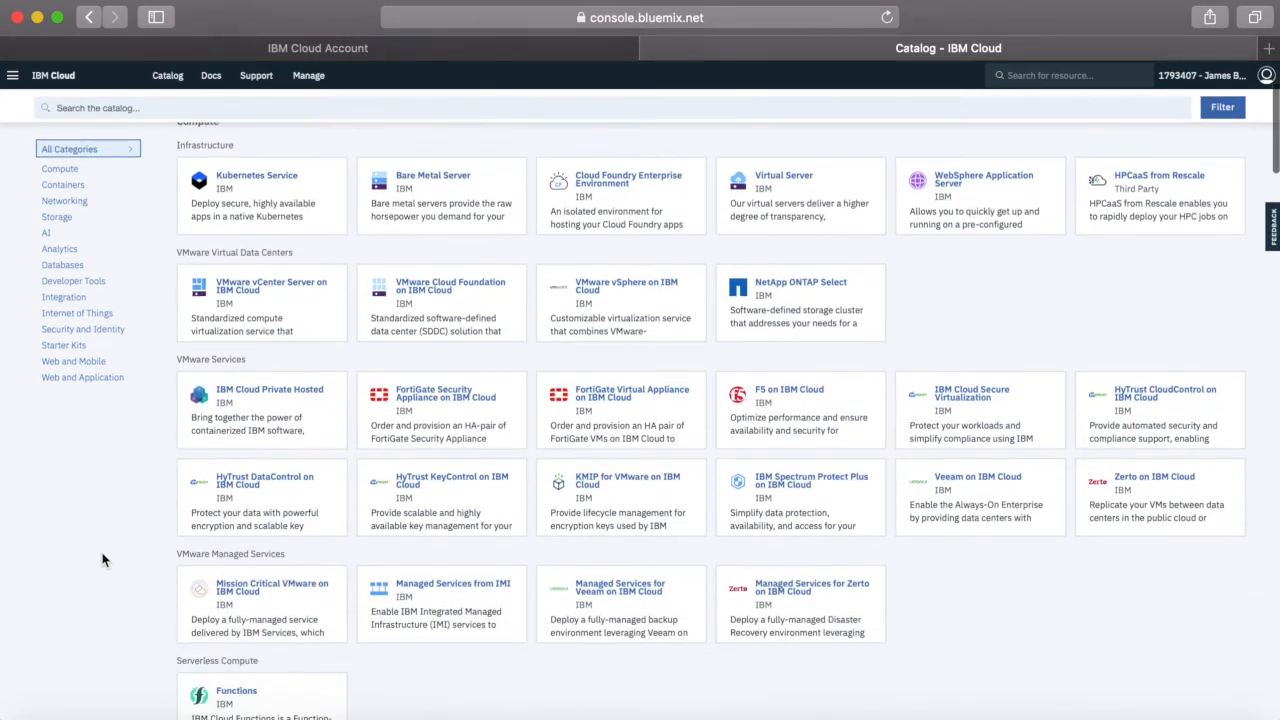
scroll(102, 560, "down", 6)
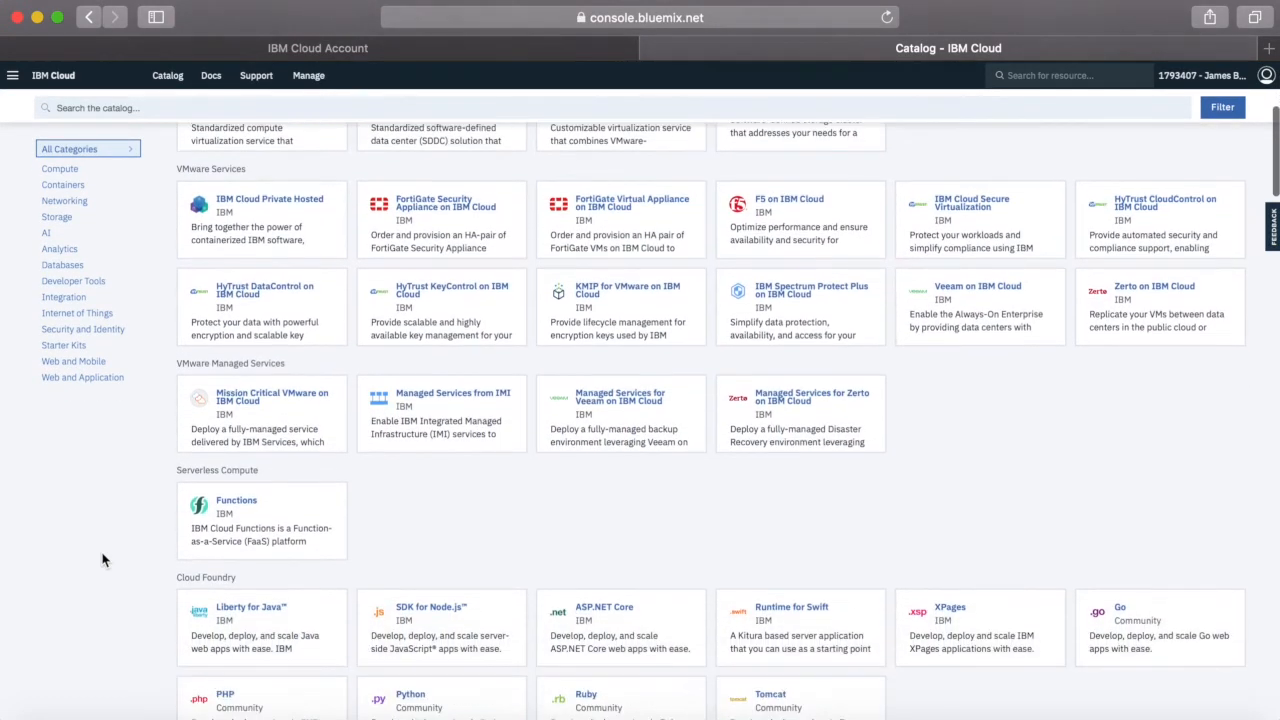
scroll(102, 560, "down", 11)
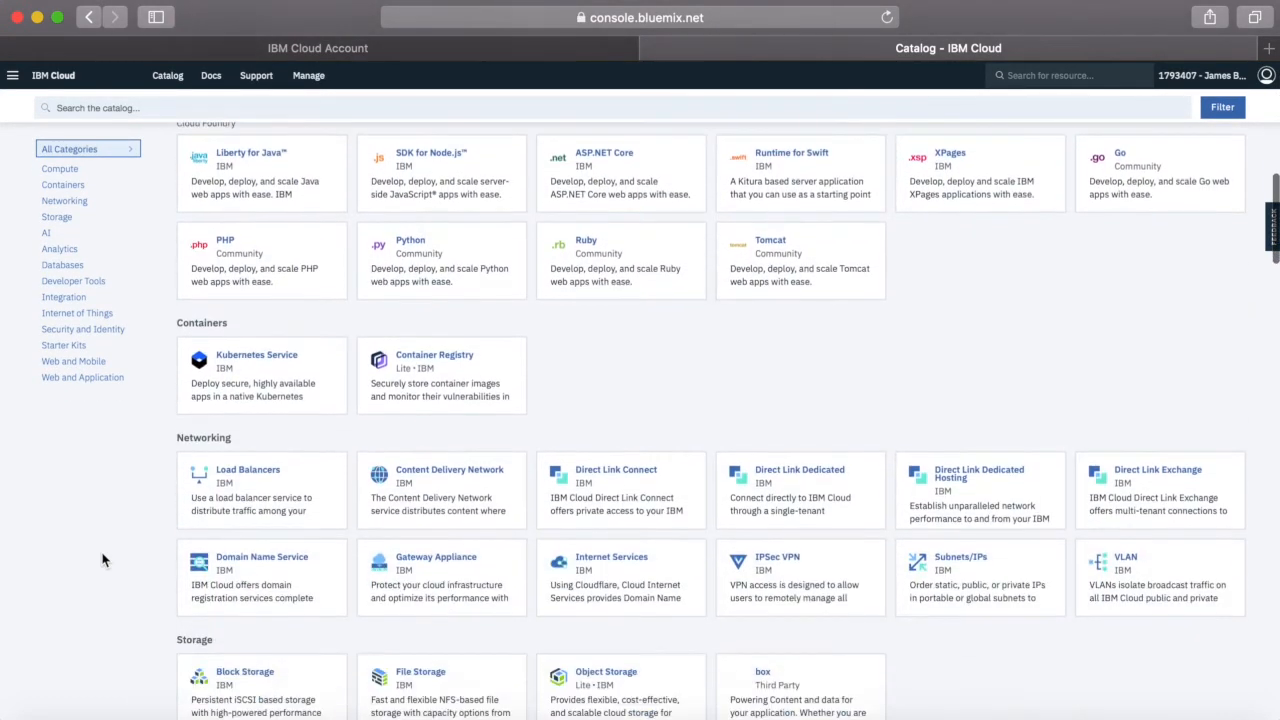
scroll(102, 560, "down", 15)
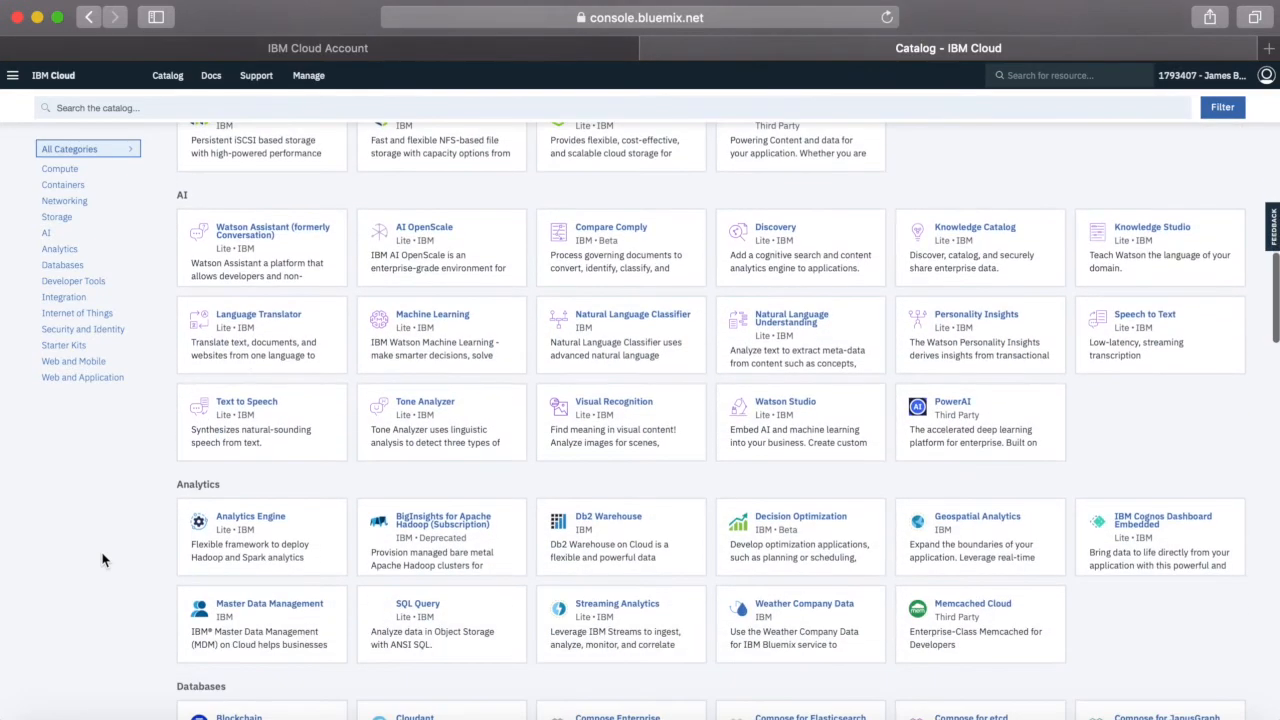
scroll(102, 560, "down", 8)
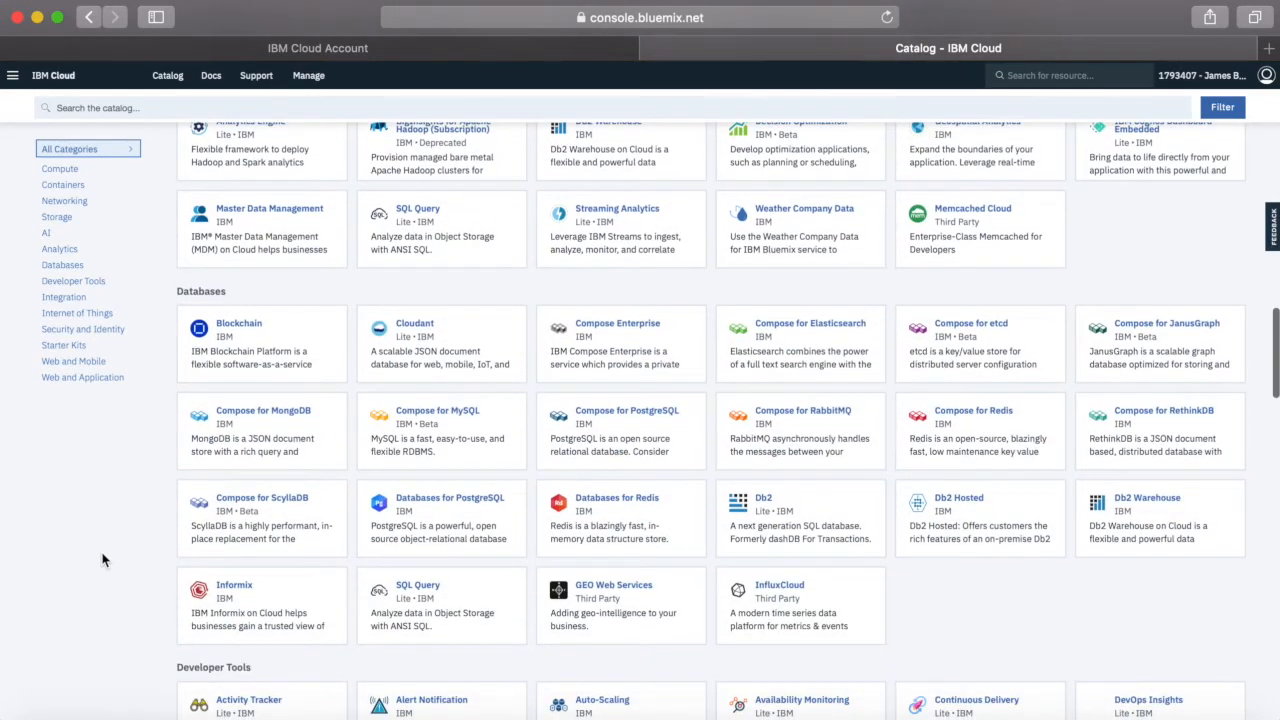
scroll(102, 560, "down", 8)
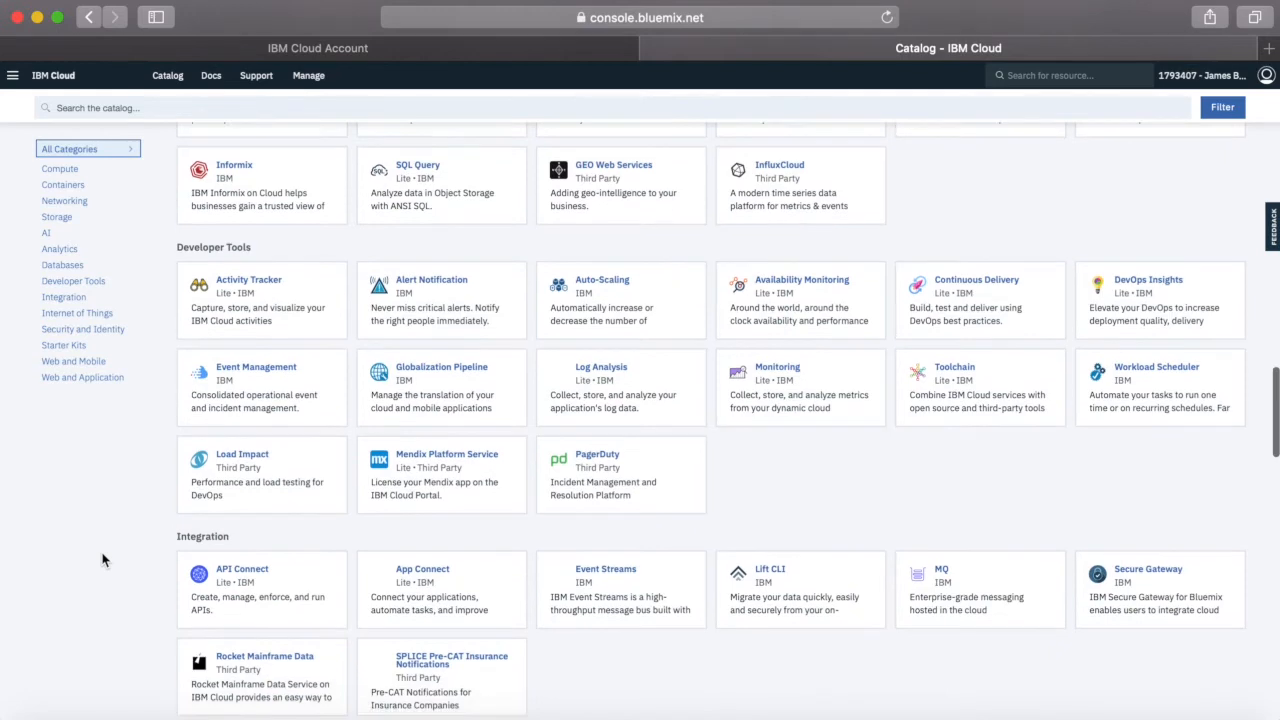
scroll(102, 560, "down", 9)
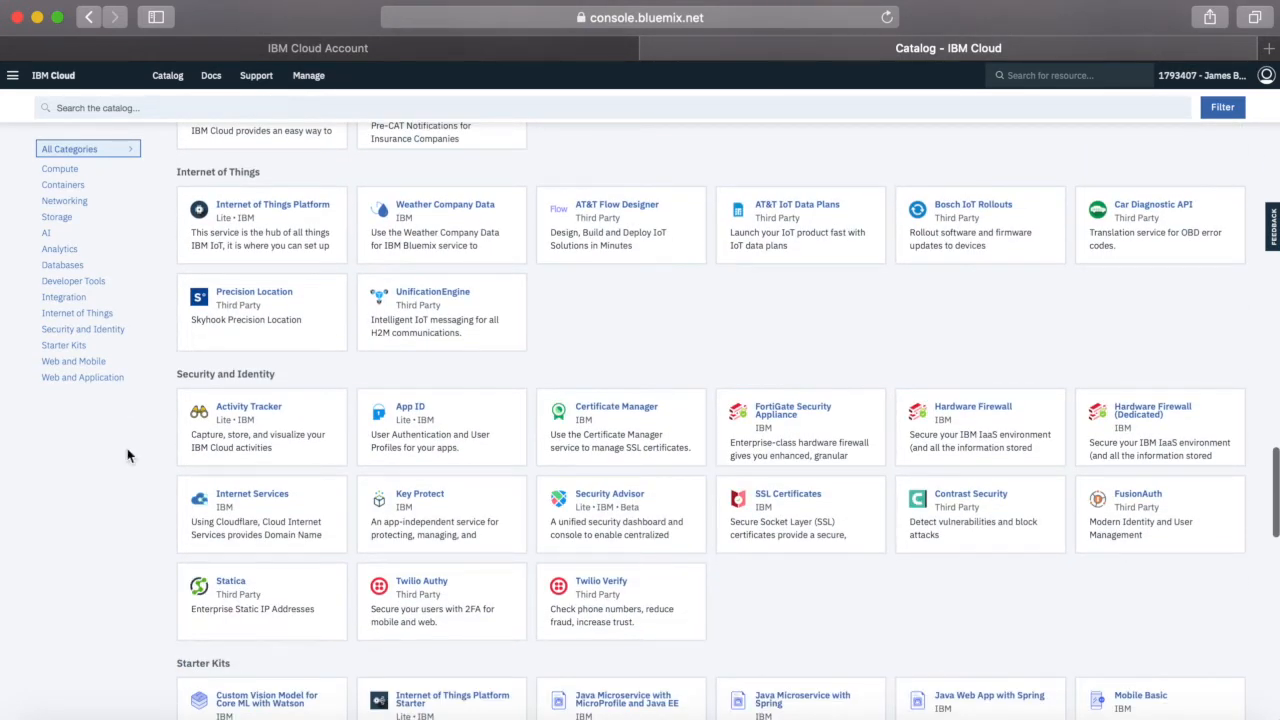
scroll(133, 573, "down", 4)
scroll(133, 573, "down", 9)
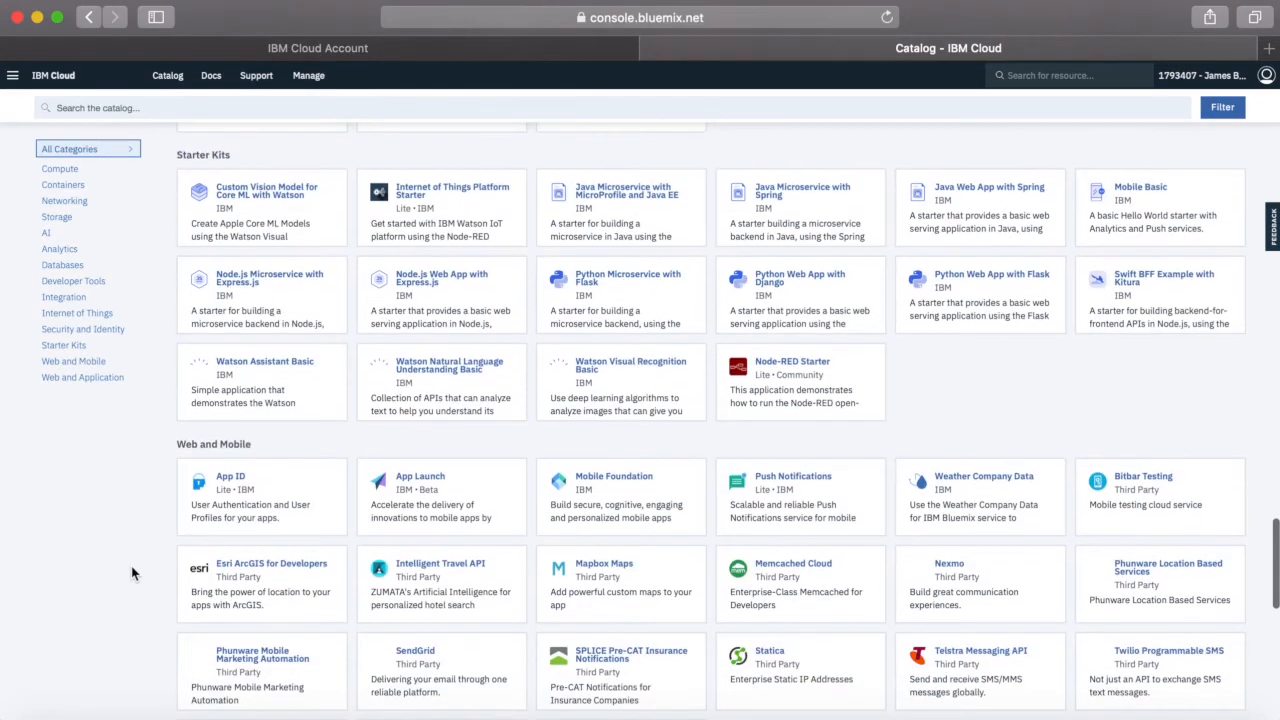
Search the catalog for the Cloudant database and open its service creation page
scroll(133, 573, "up", 19)
scroll(133, 573, "up", 7)
left_click(166, 110)
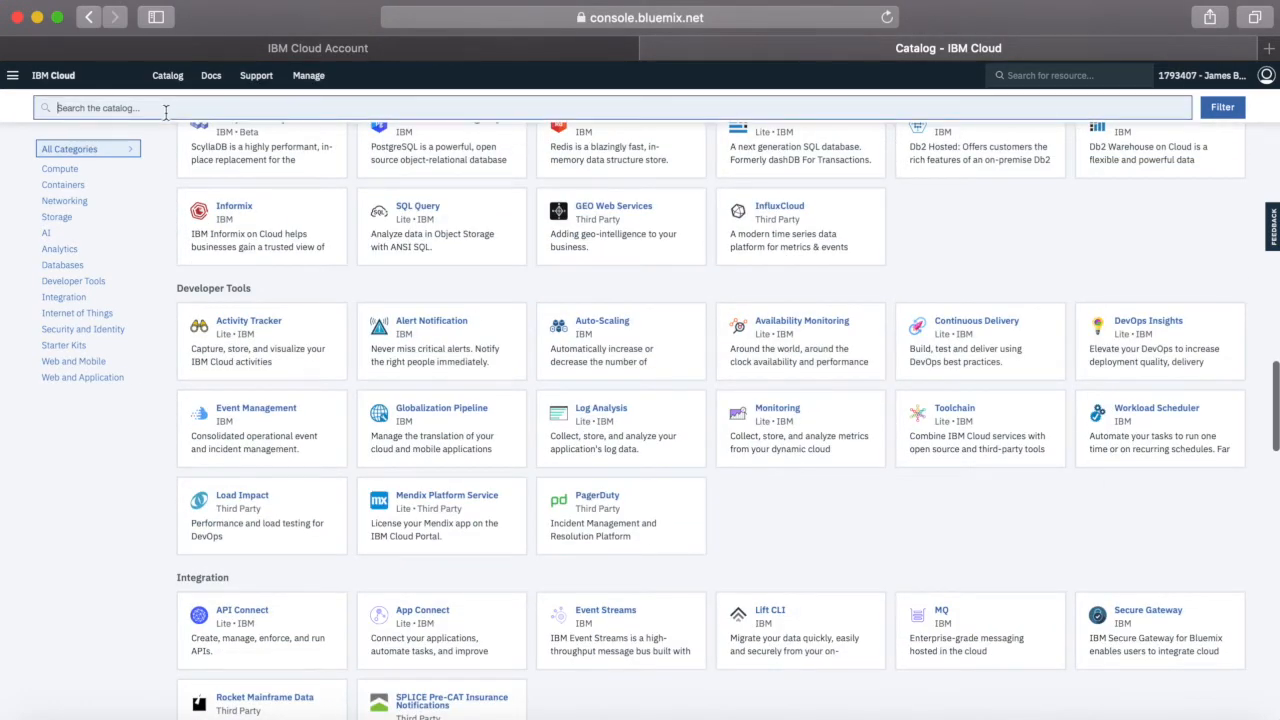
type("cloudant")
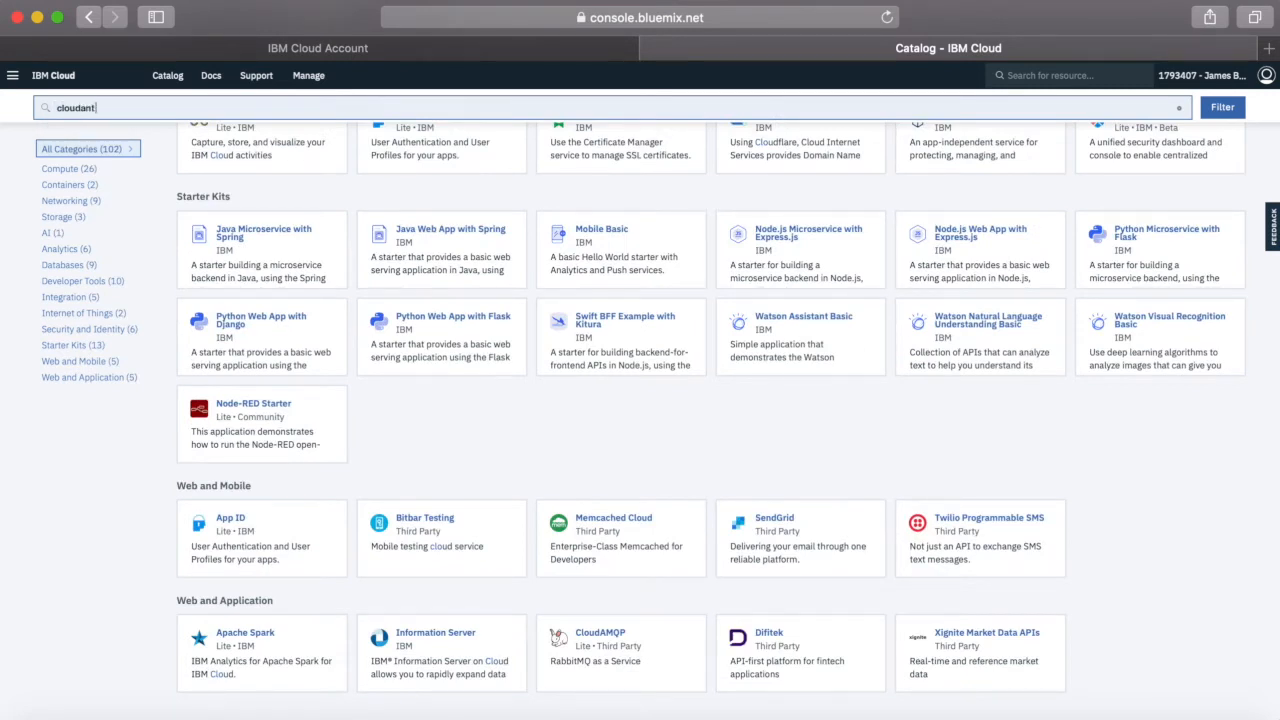
key("Return")
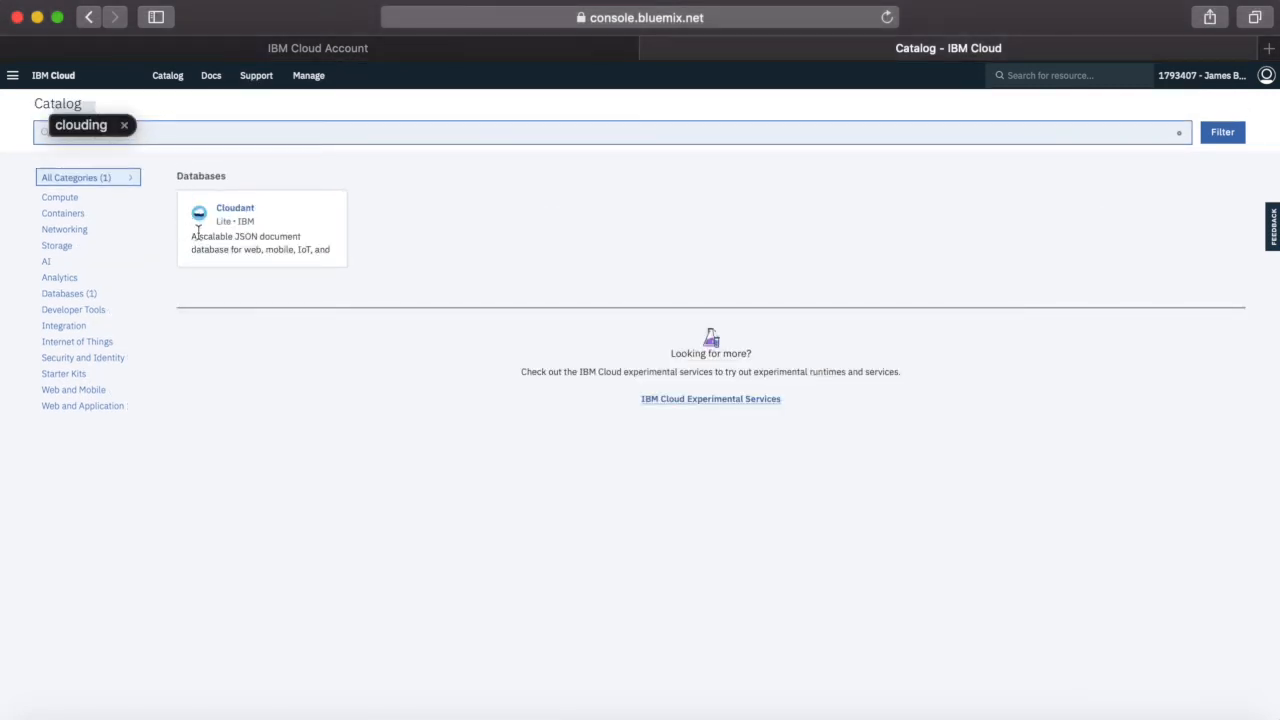
left_click(286, 236)
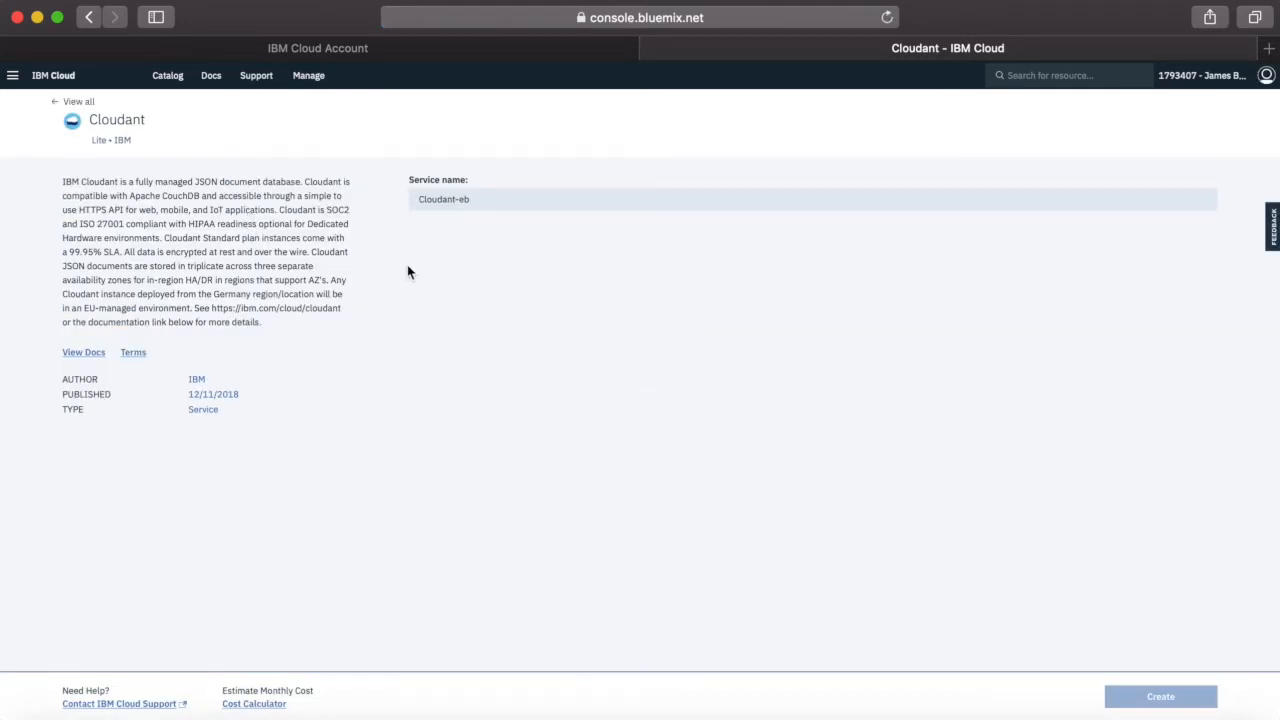
Name the new Cloudant service myFirstCloudant
left_click(492, 199)
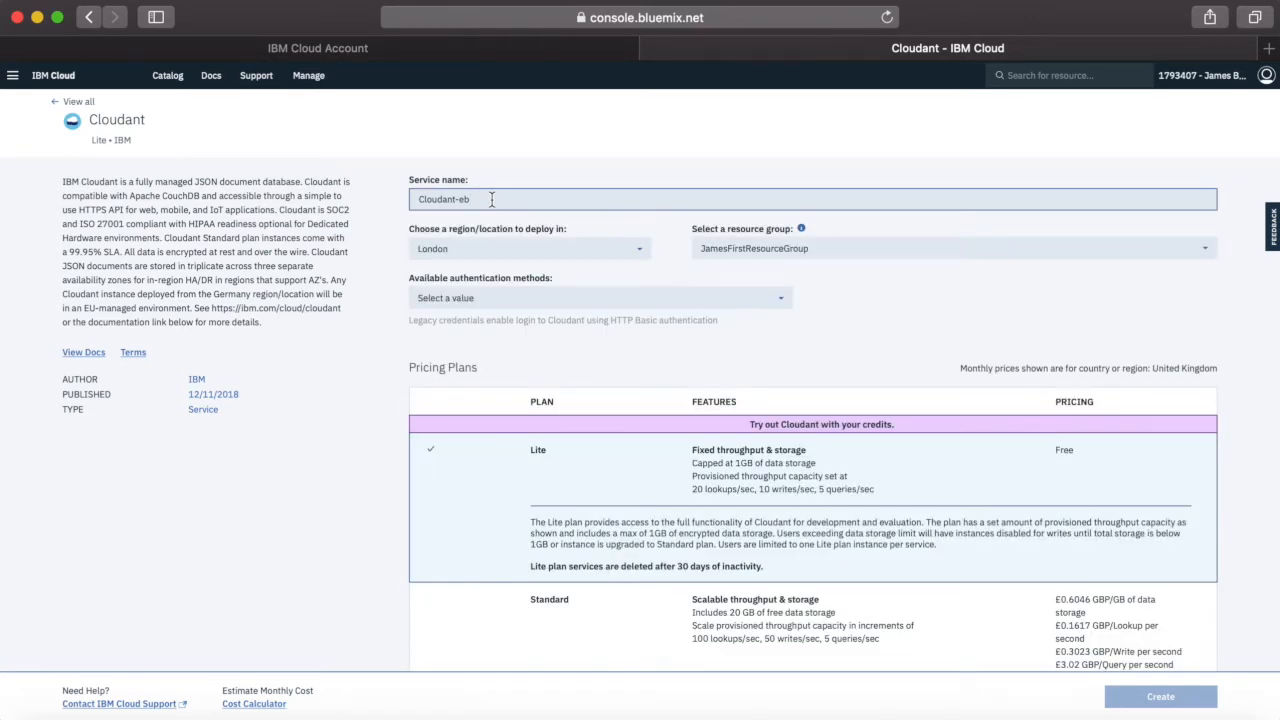
key("super+a")
type("This")
type("my")
type("Fir")
left_click(932, 300)
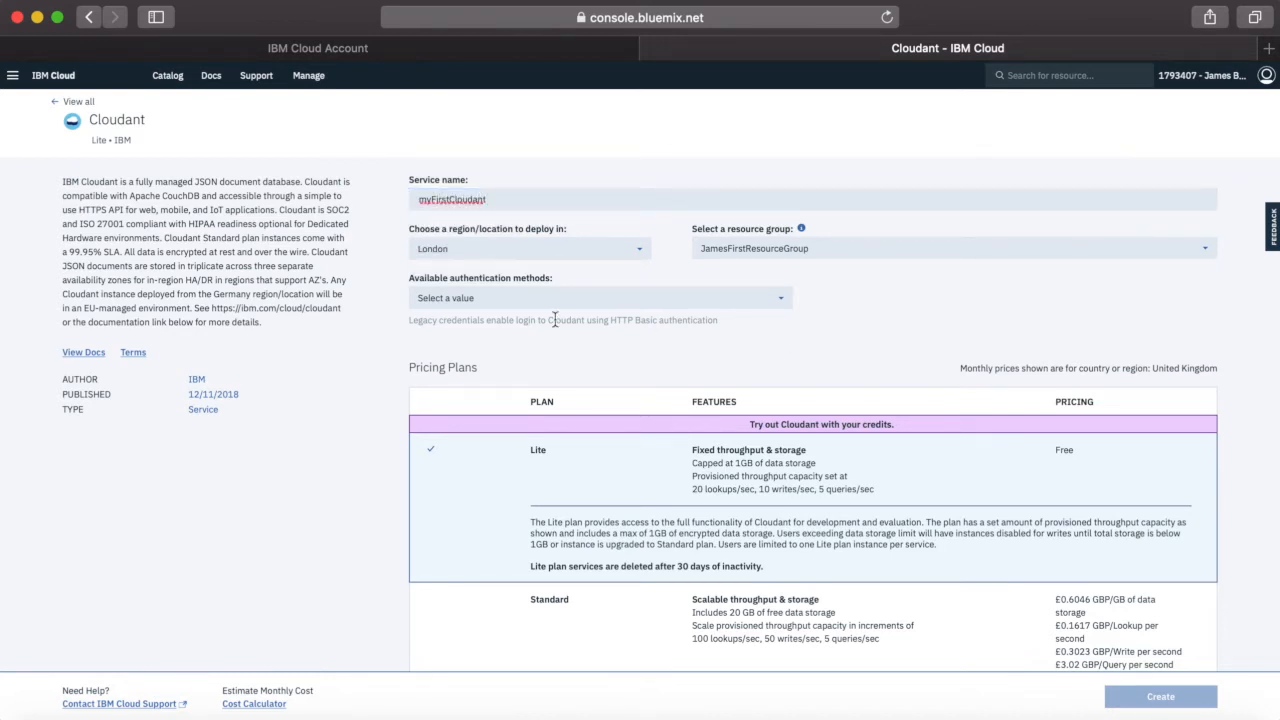
Look through the available deployment regions for the Cloudant service, keeping London selected
left_click(641, 254)
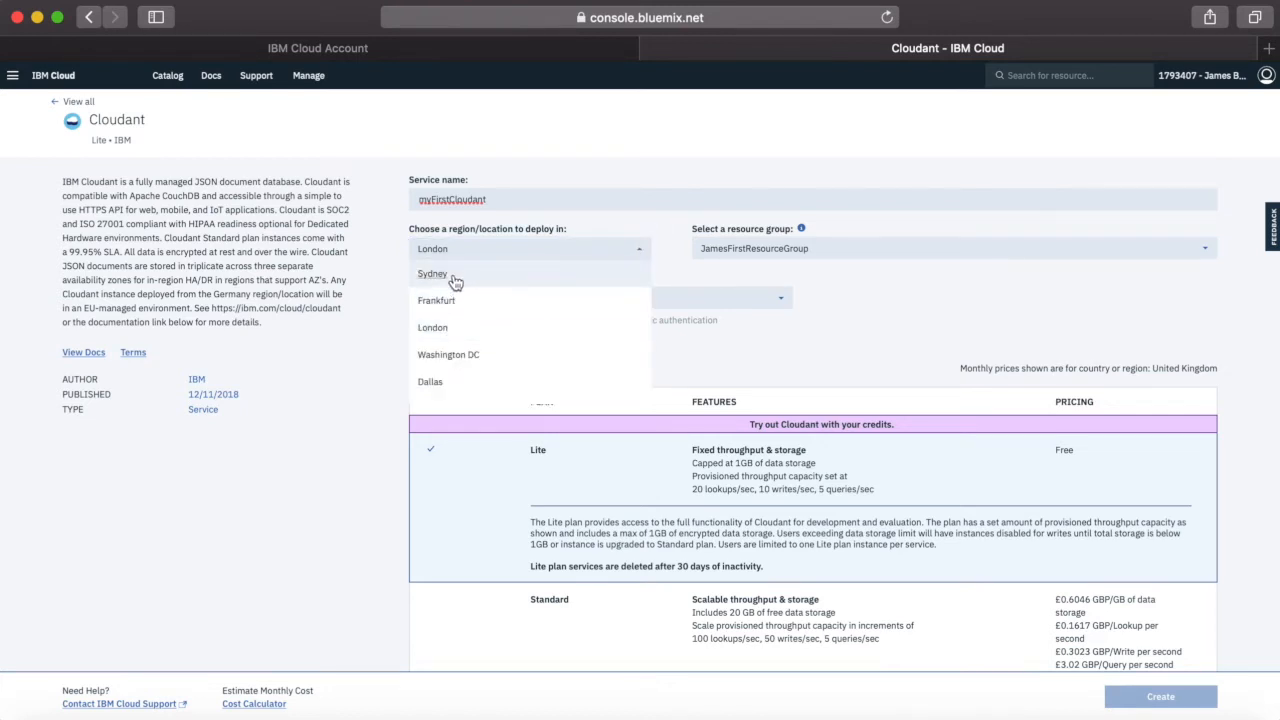
scroll(458, 370, "down", 1)
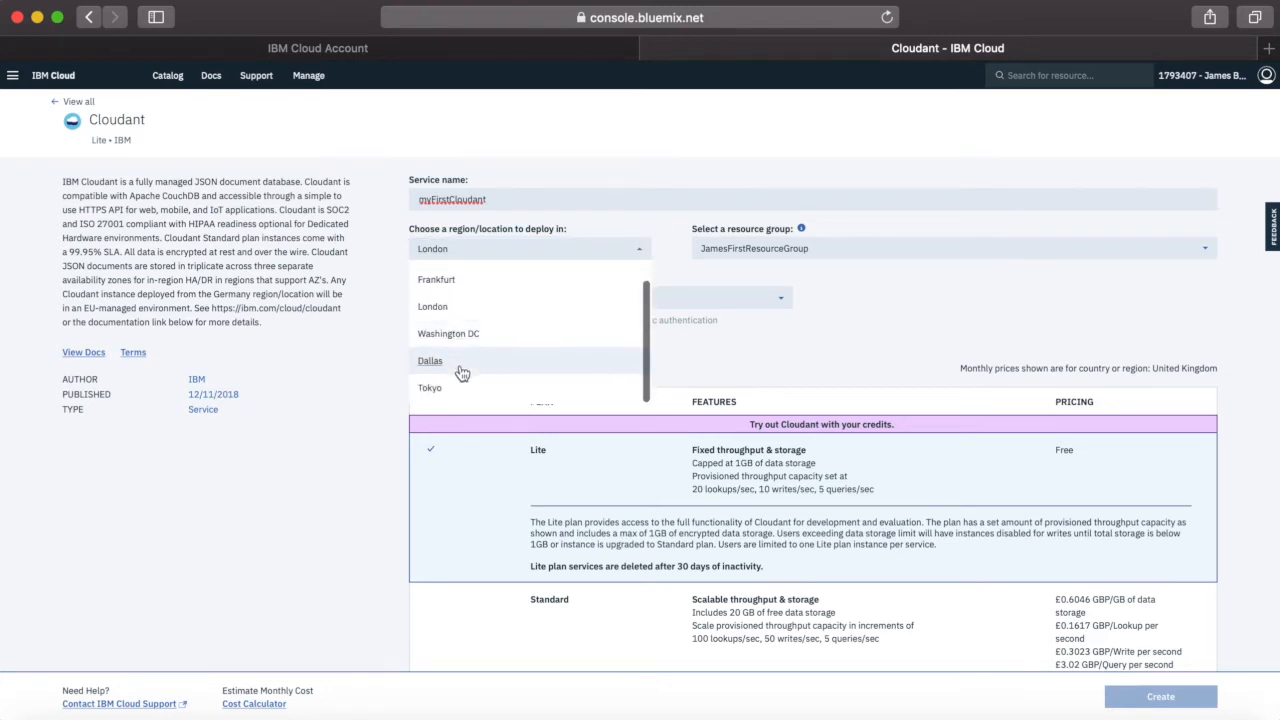
scroll(460, 308, "up", 1)
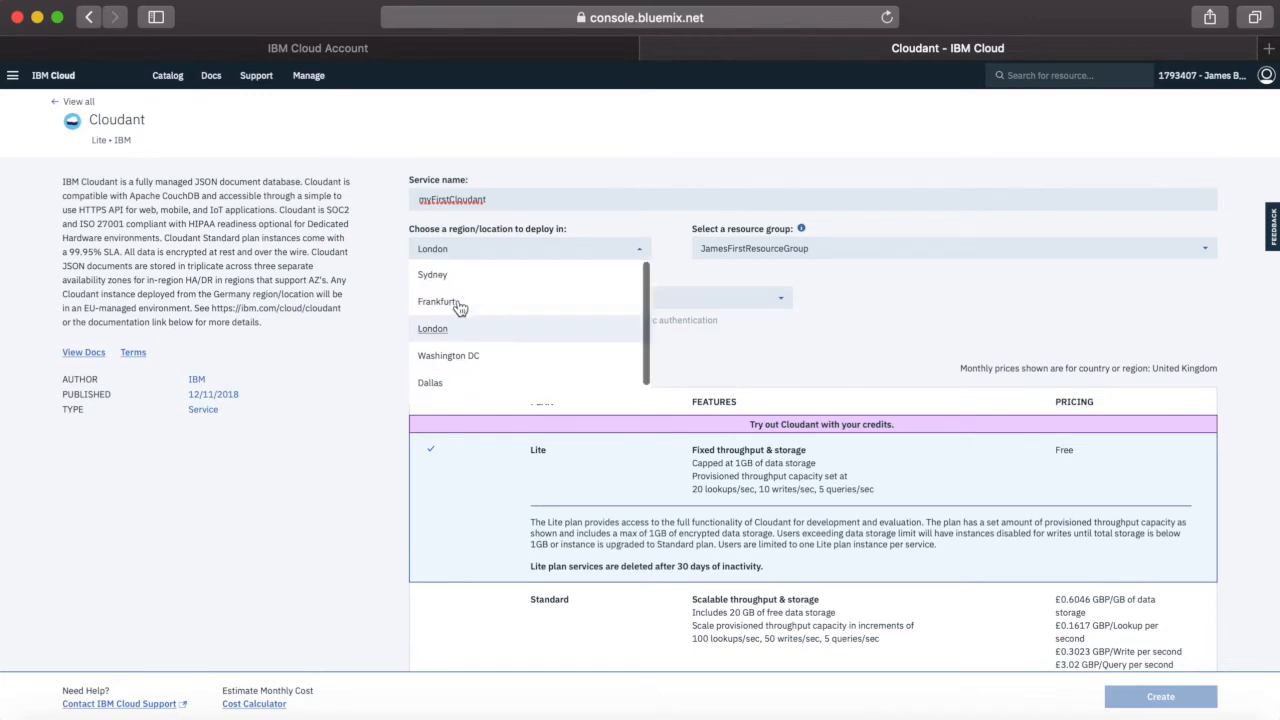
left_click(457, 249)
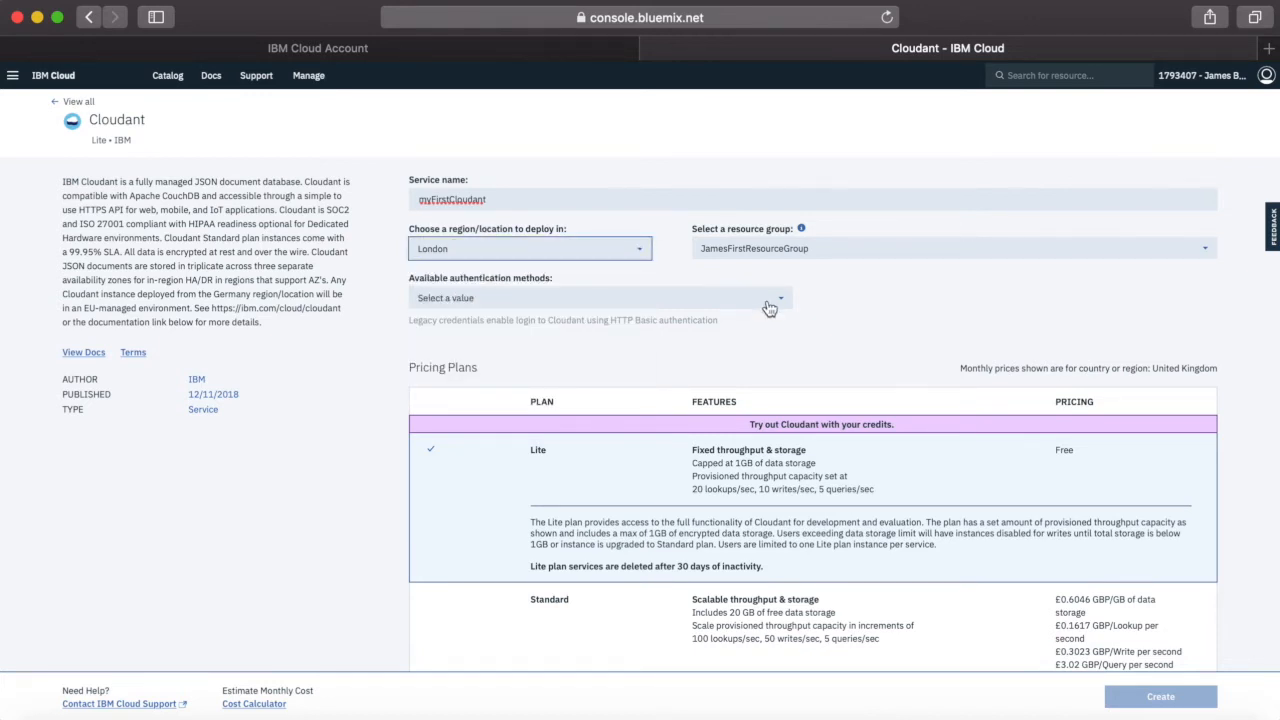
Assign the Cloudant service to the Rules-Dev resource group and choose Use both legacy credentials and IAM for authentication
left_click(848, 252)
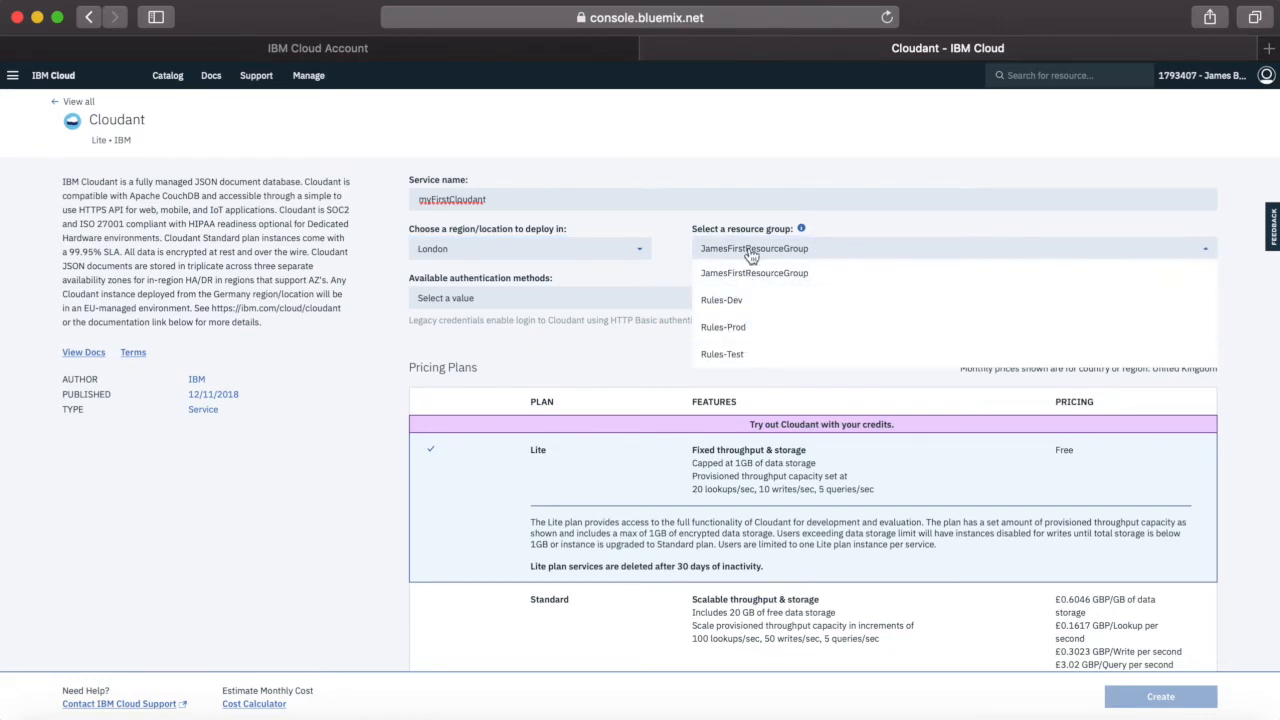
left_click(738, 303)
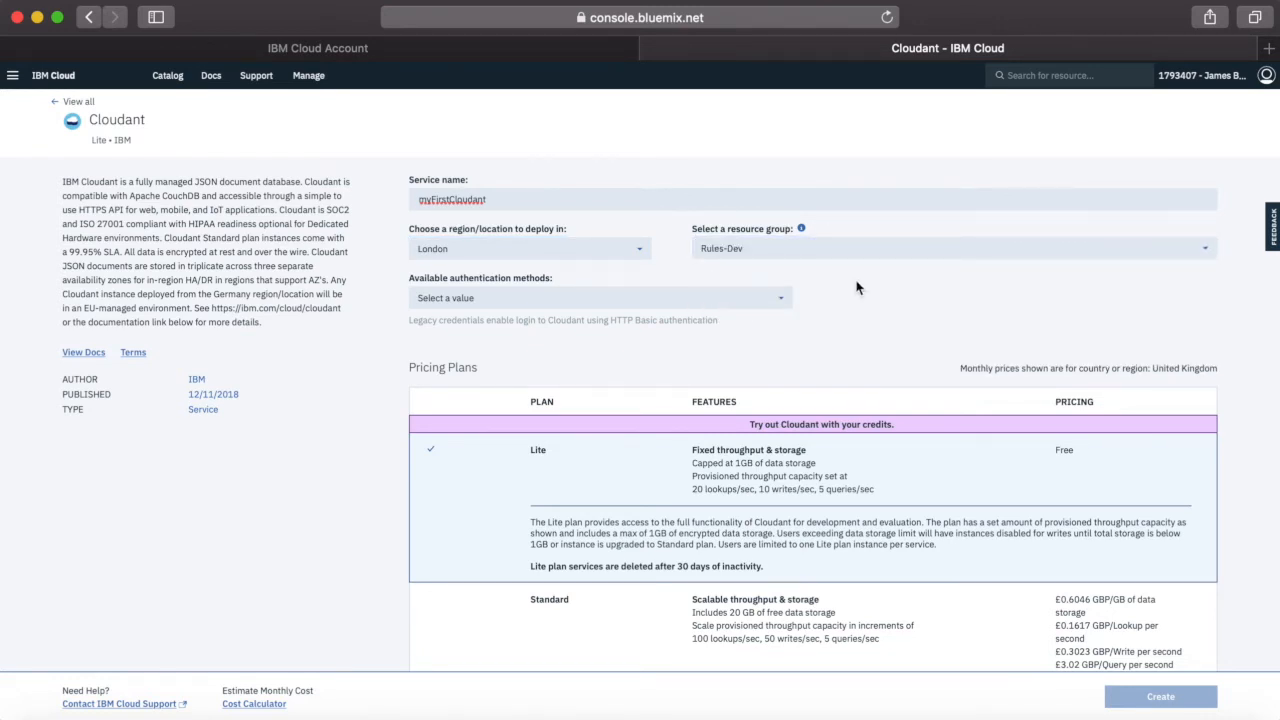
left_click(556, 306)
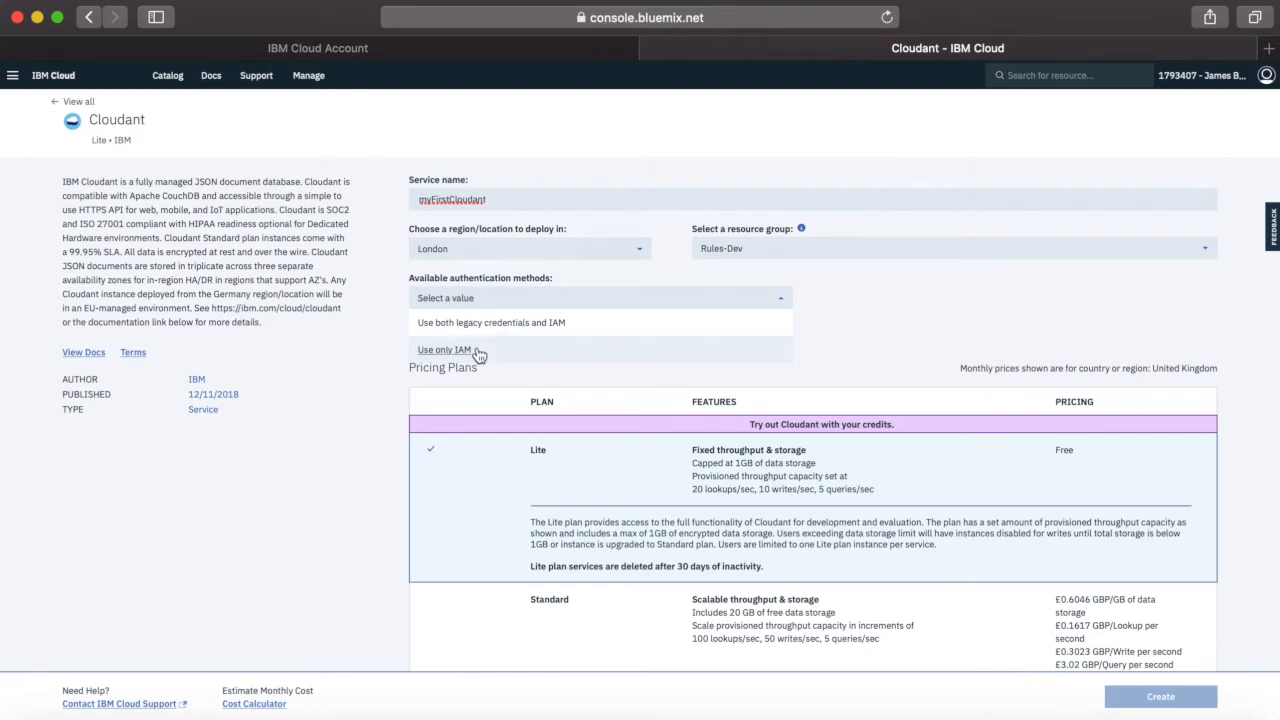
left_click(545, 323)
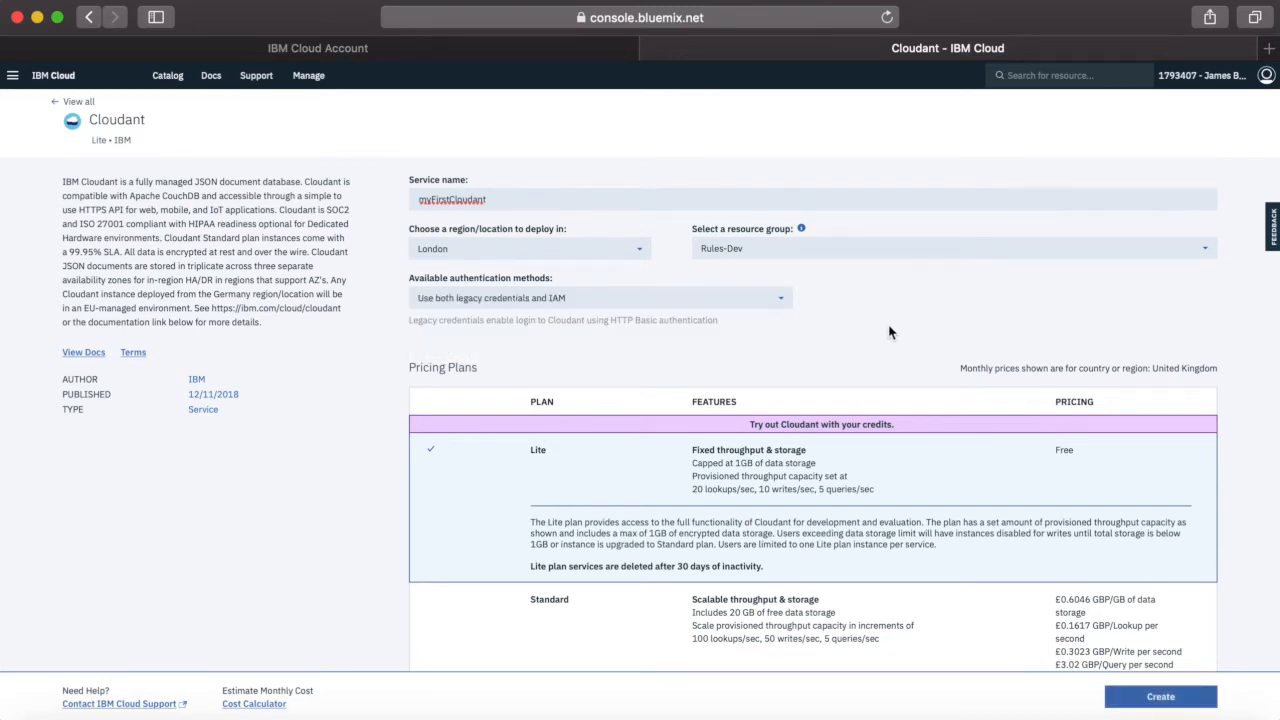
Compare the details of the Standard and Dedicated Hardware pricing plans for Cloudant, ending with the Lite plan selected
scroll(929, 366, "down", 3)
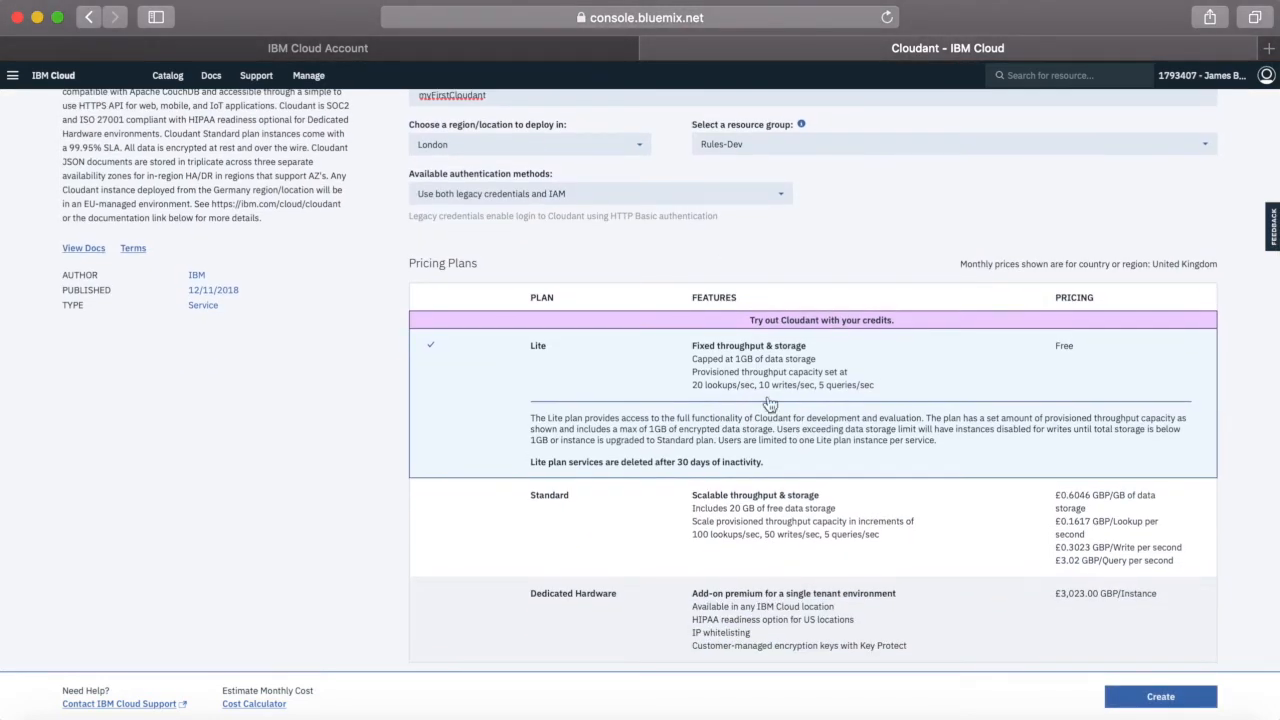
scroll(324, 532, "down", 1)
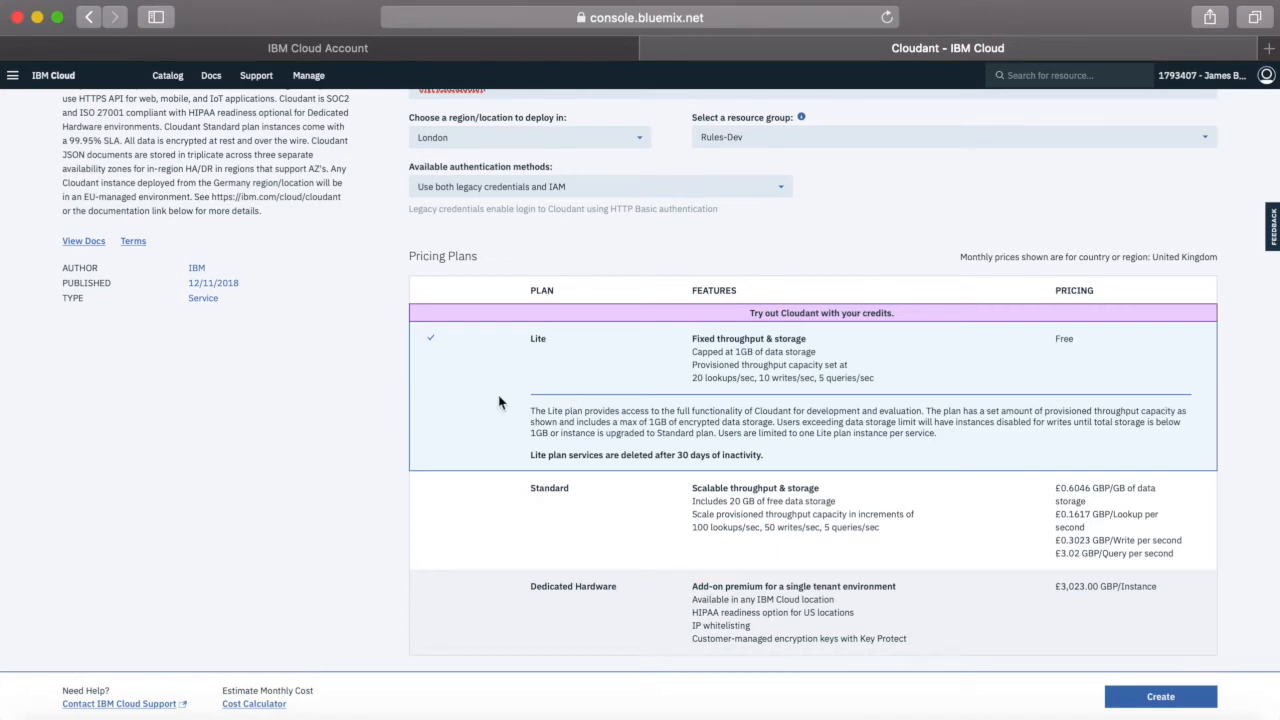
left_click(490, 533)
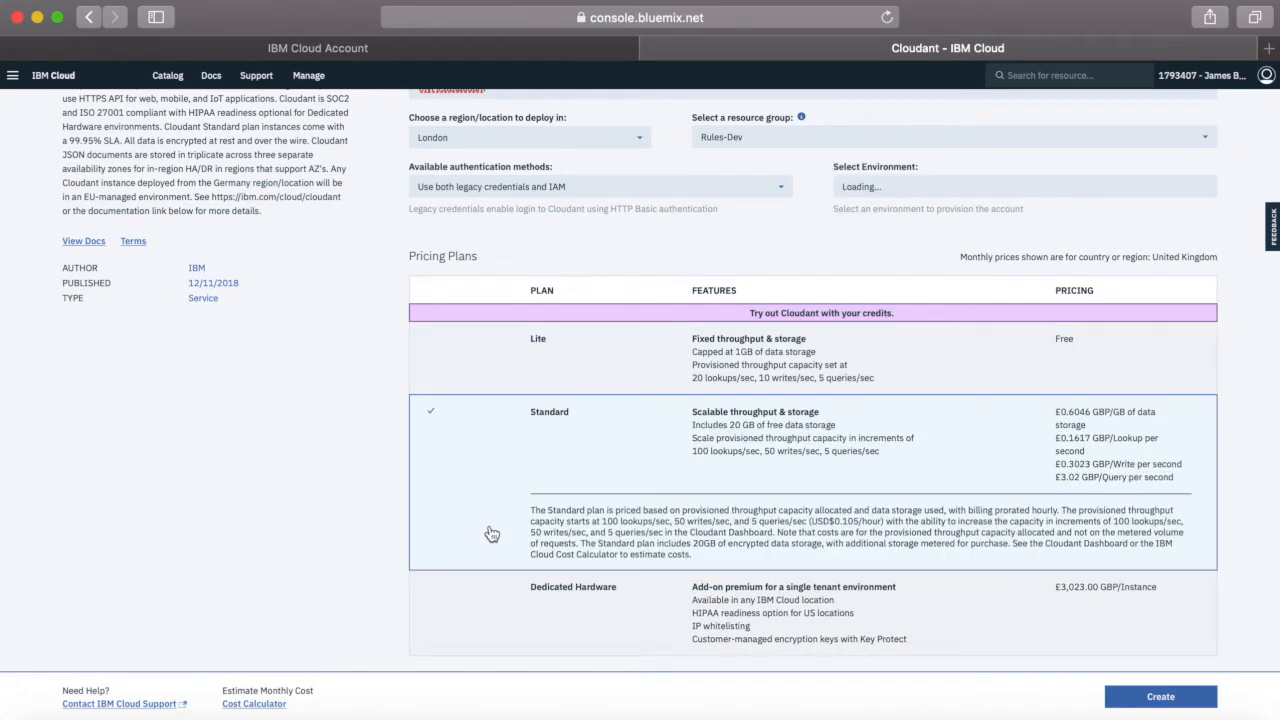
left_click(473, 617)
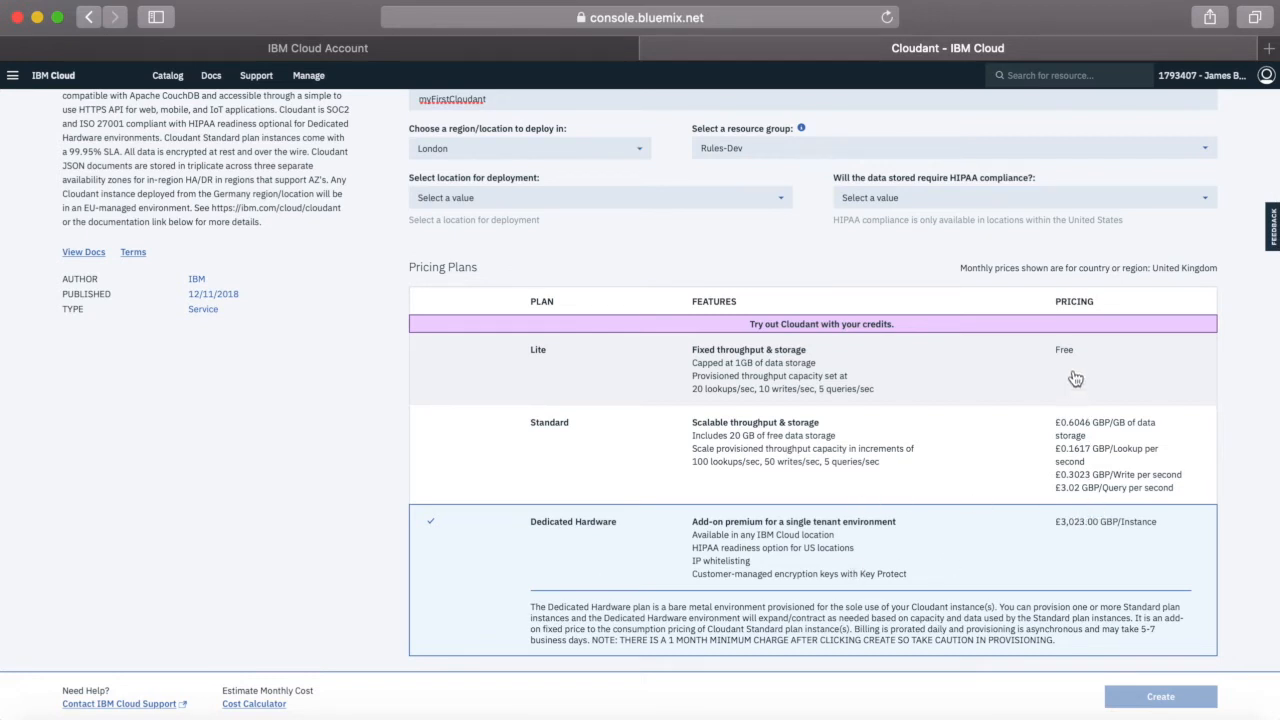
left_click(477, 457)
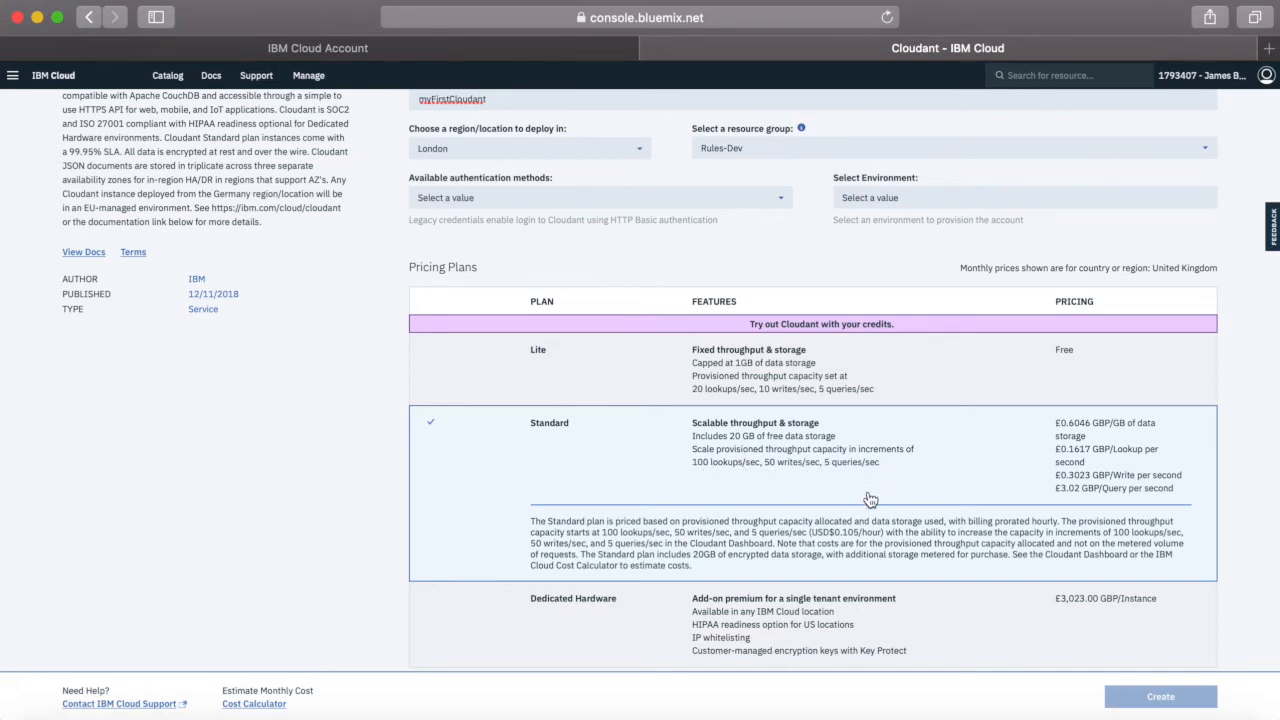
left_click(473, 376)
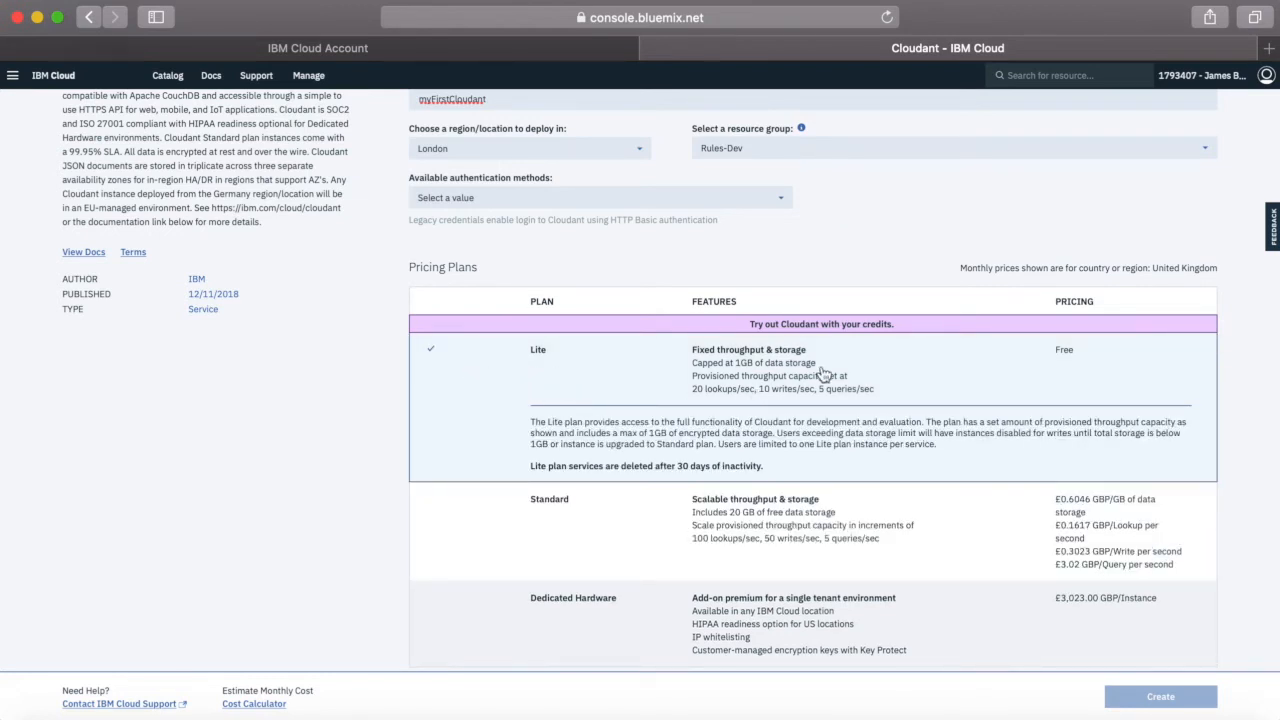
Set the Cloudant service's authentication method to Use both legacy credentials and IAM again for the Lite plan
scroll(296, 483, "down", 1)
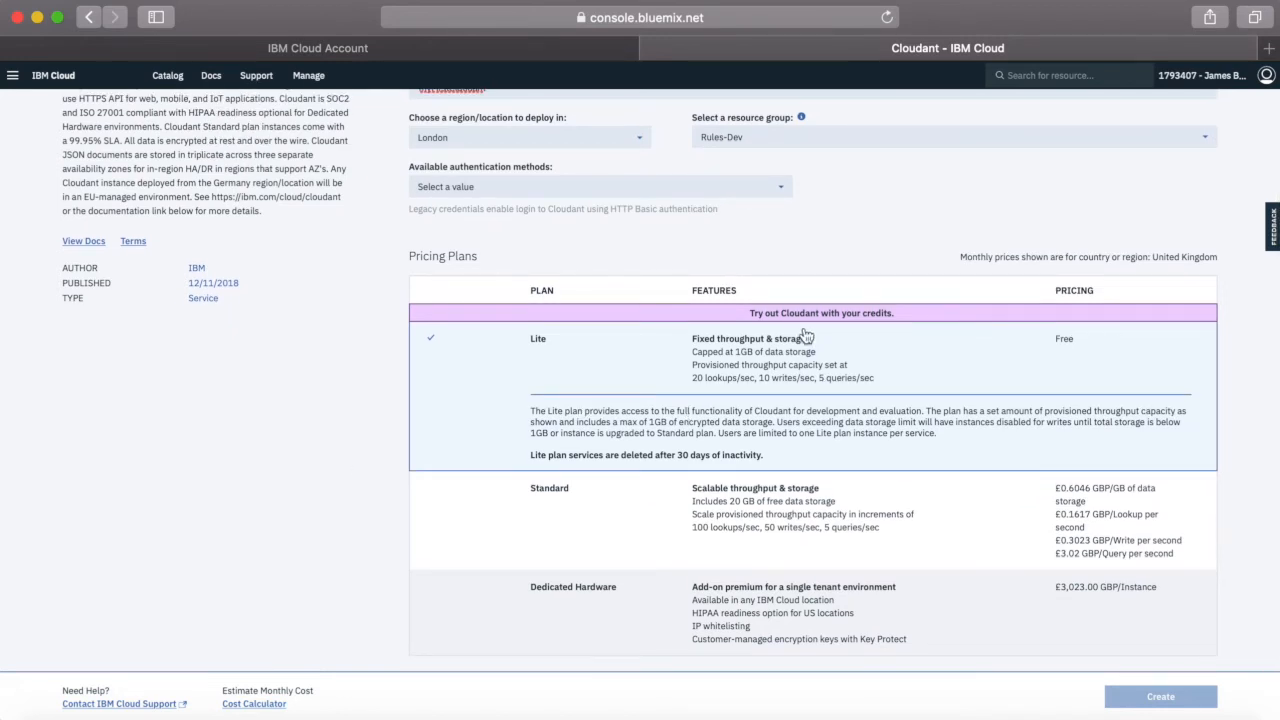
scroll(859, 395, "up", 1)
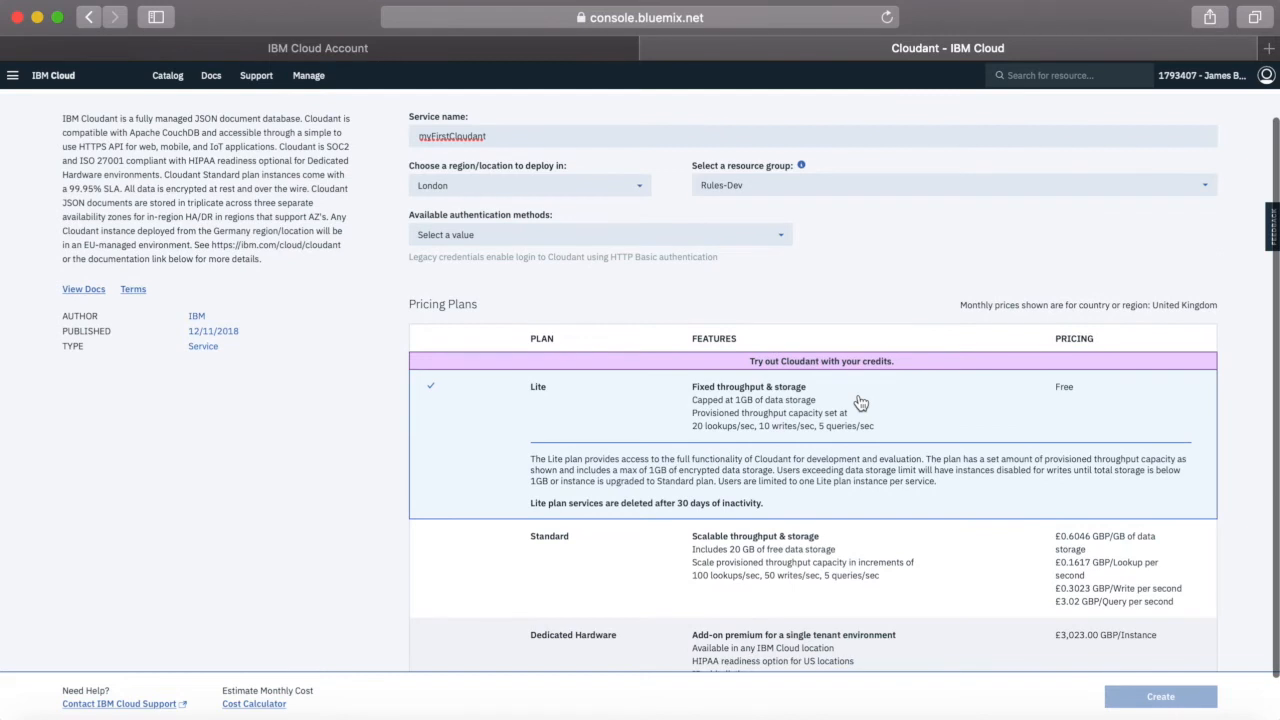
left_click(686, 236)
left_click(511, 262)
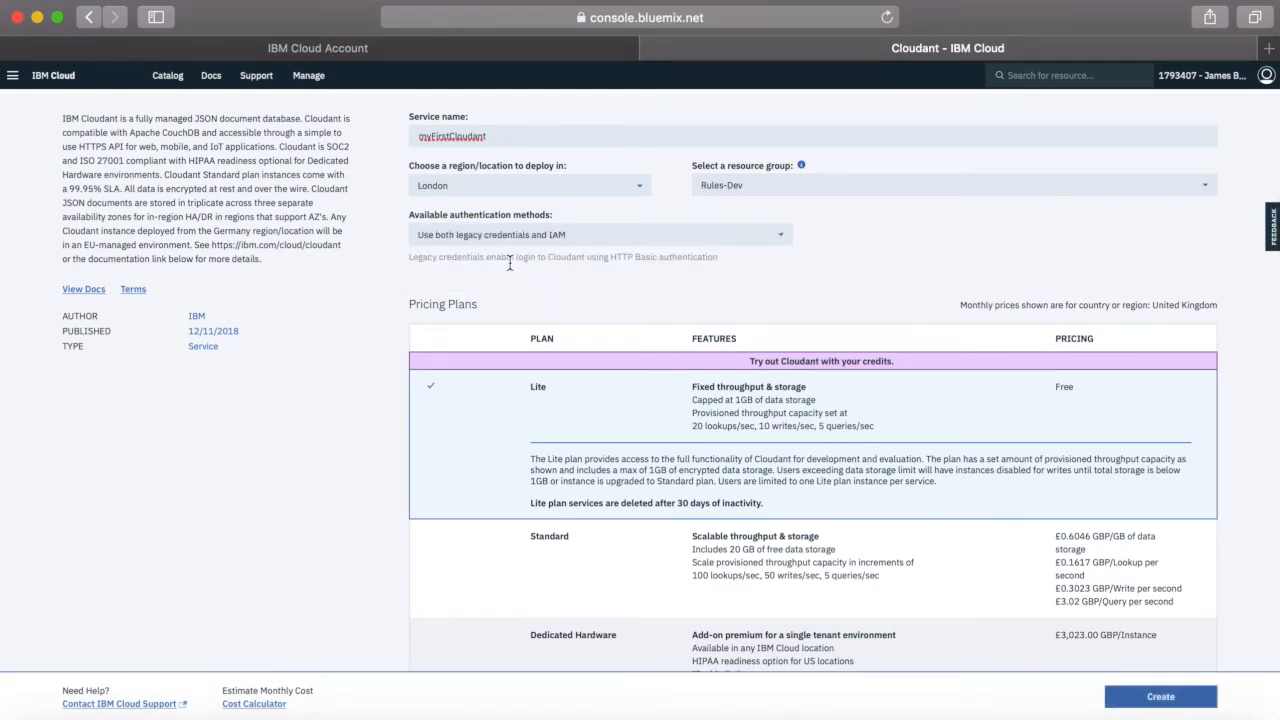
Create the myFirstCloudant service on the Lite plan and go back to the IBM Cloud dashboard
scroll(789, 470, "down", 1)
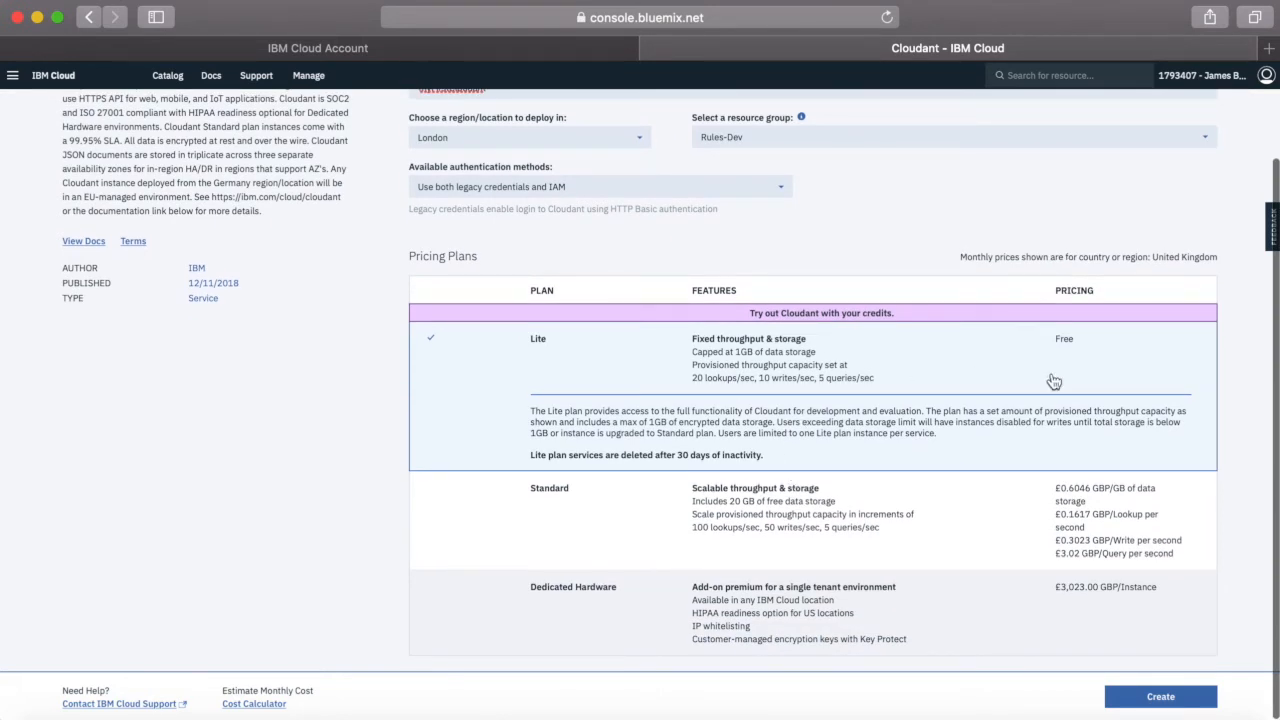
left_click(1158, 692)
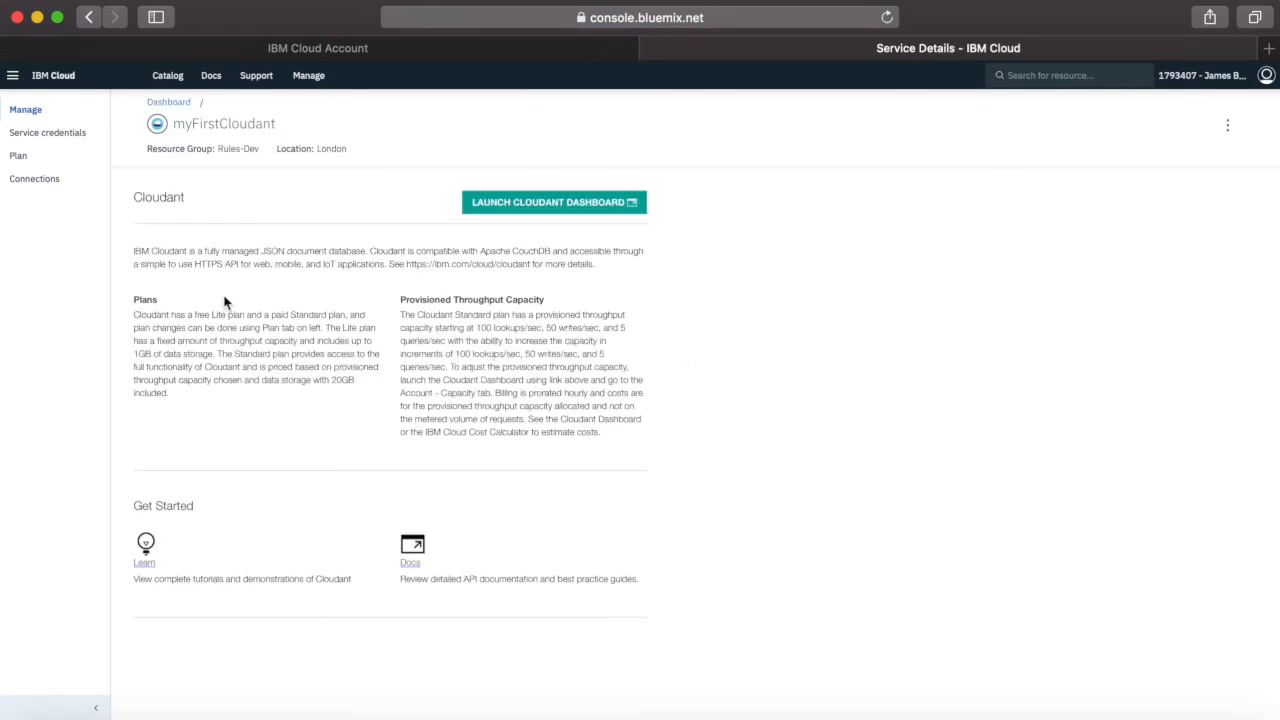
left_click(50, 75)
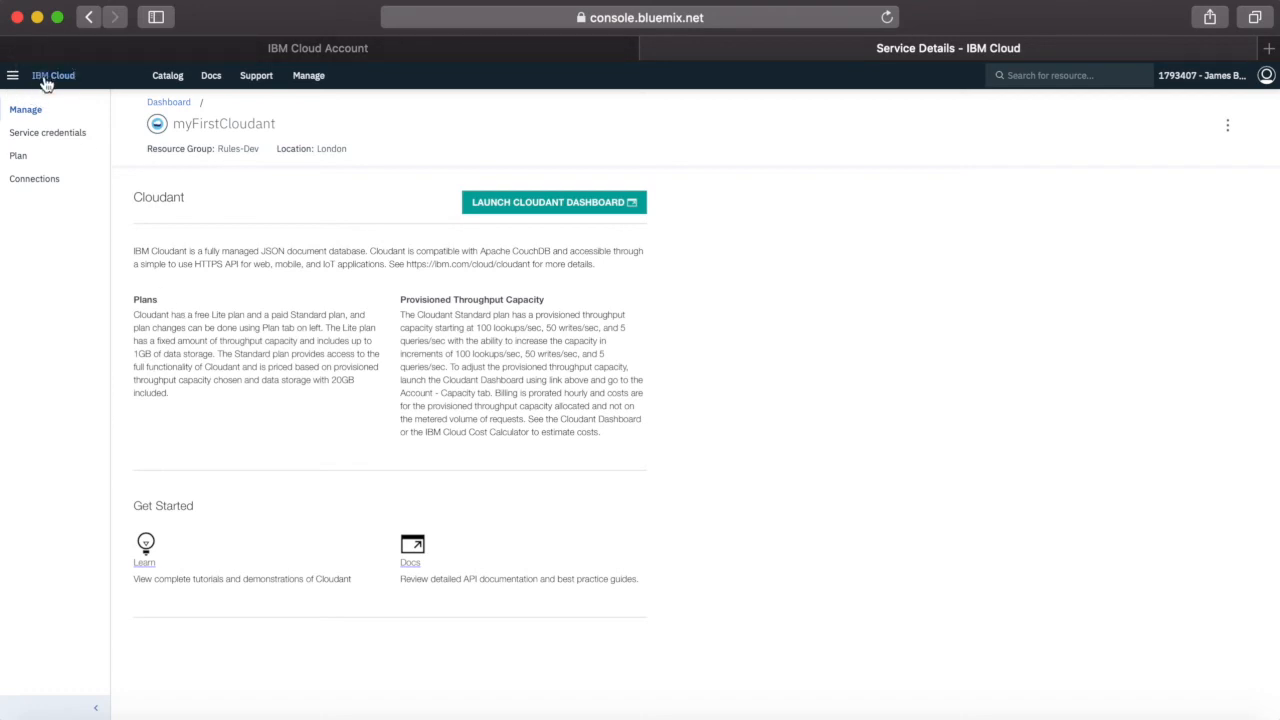